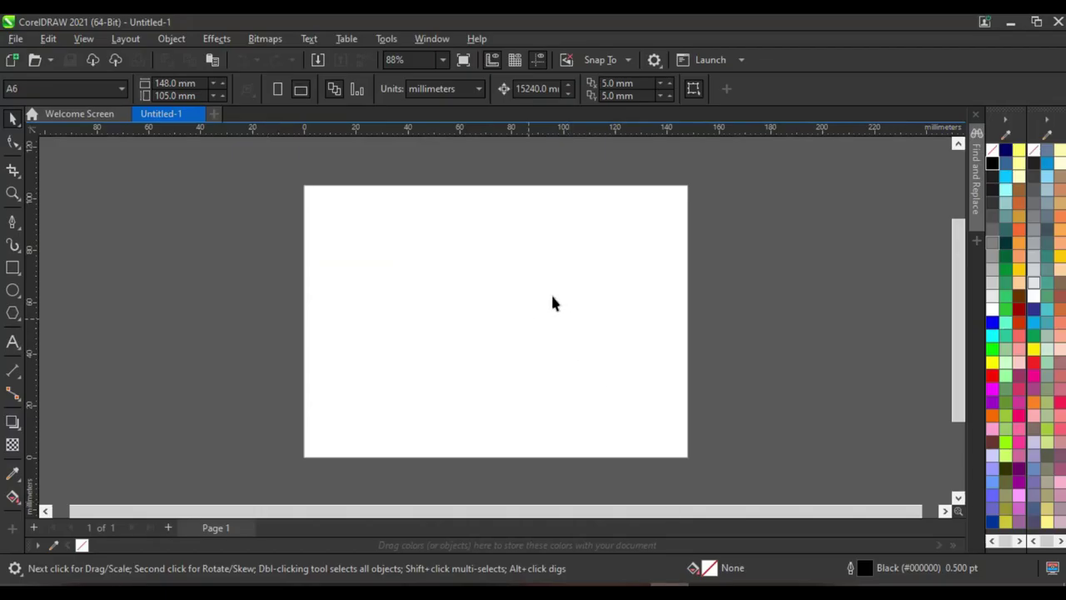
# Set the page size to A4 in landscape orientation
pyautogui.scroll(-3, 564, 284)
pyautogui.scroll(2, 555, 278)
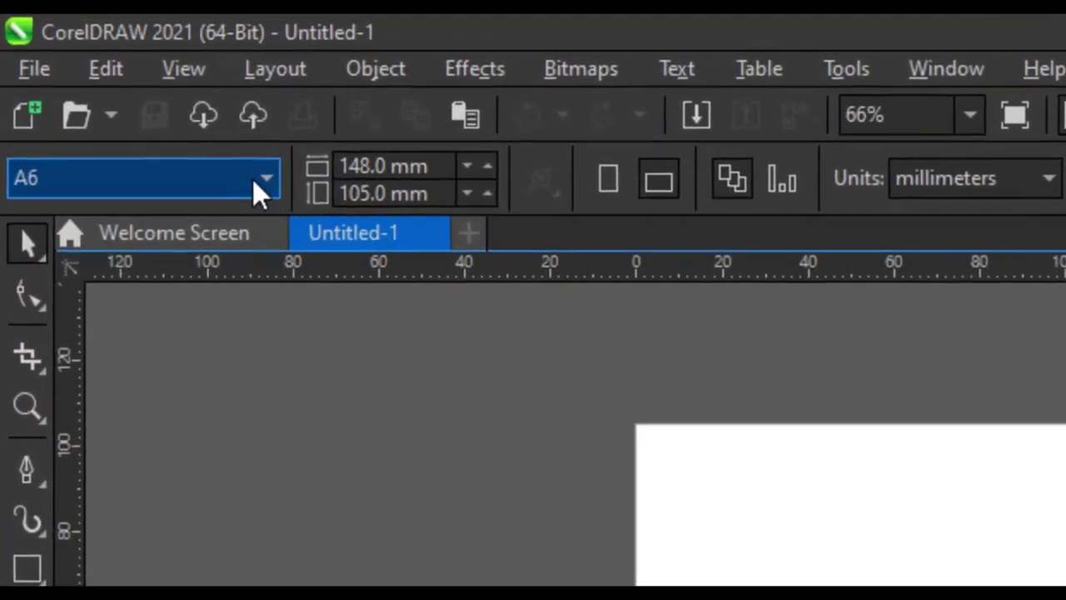
pyautogui.click(117, 88)
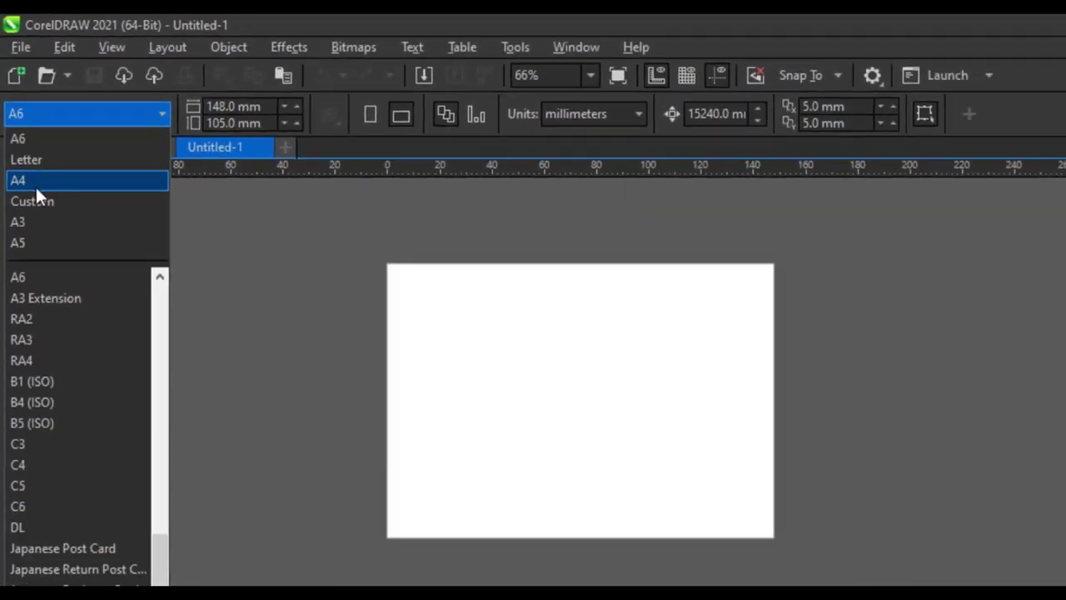
pyautogui.click(58, 296)
pyautogui.scroll(-5, 425, 270)
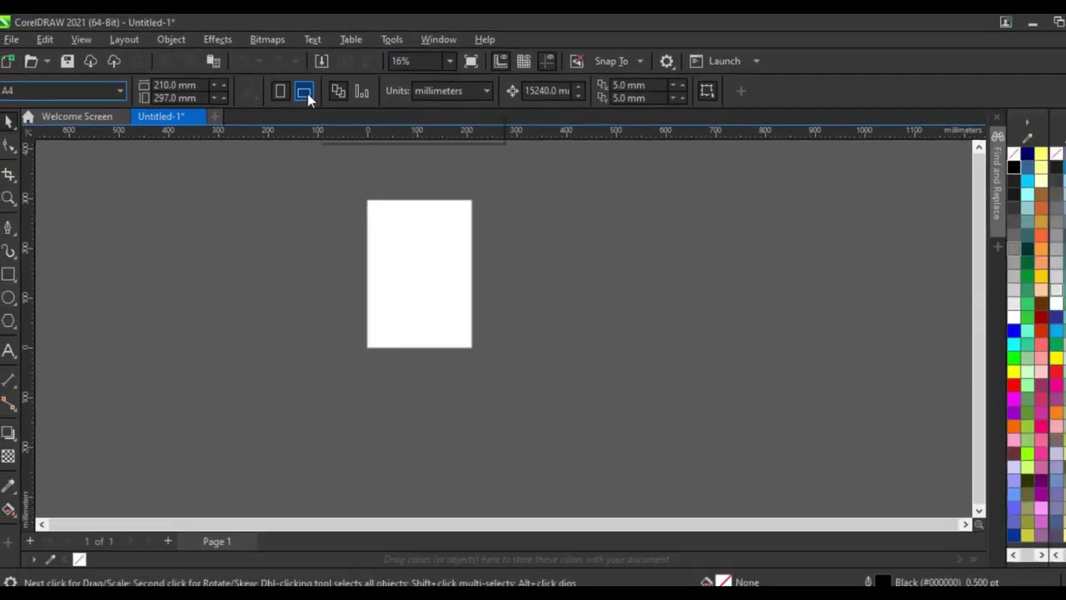
pyautogui.click(417, 159)
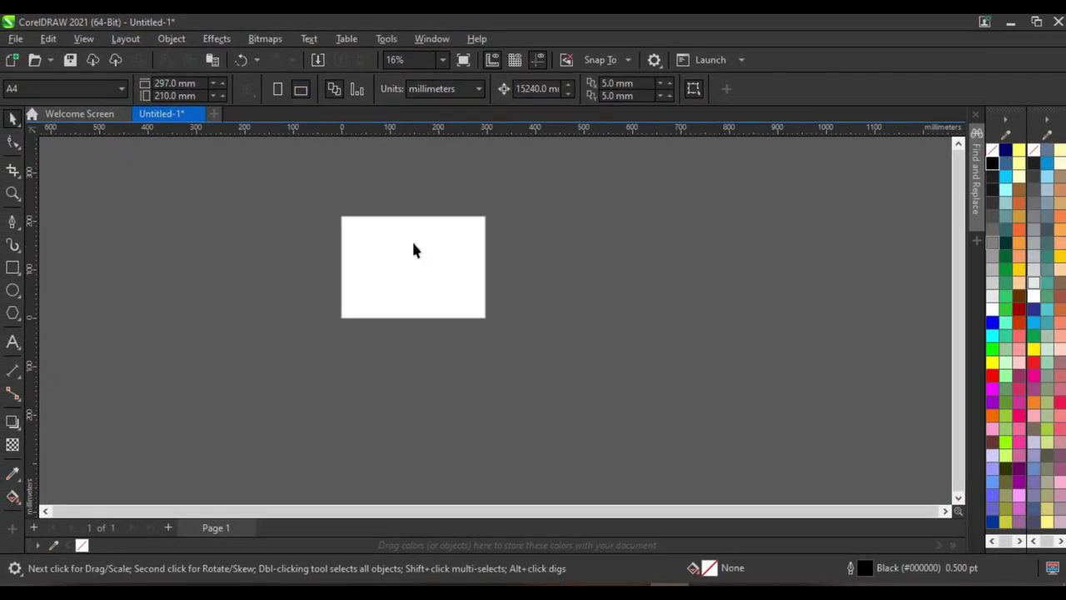
# Draw a rectangle over the whole page, about 297 by 213 mm
pyautogui.scroll(3, 626, 458)
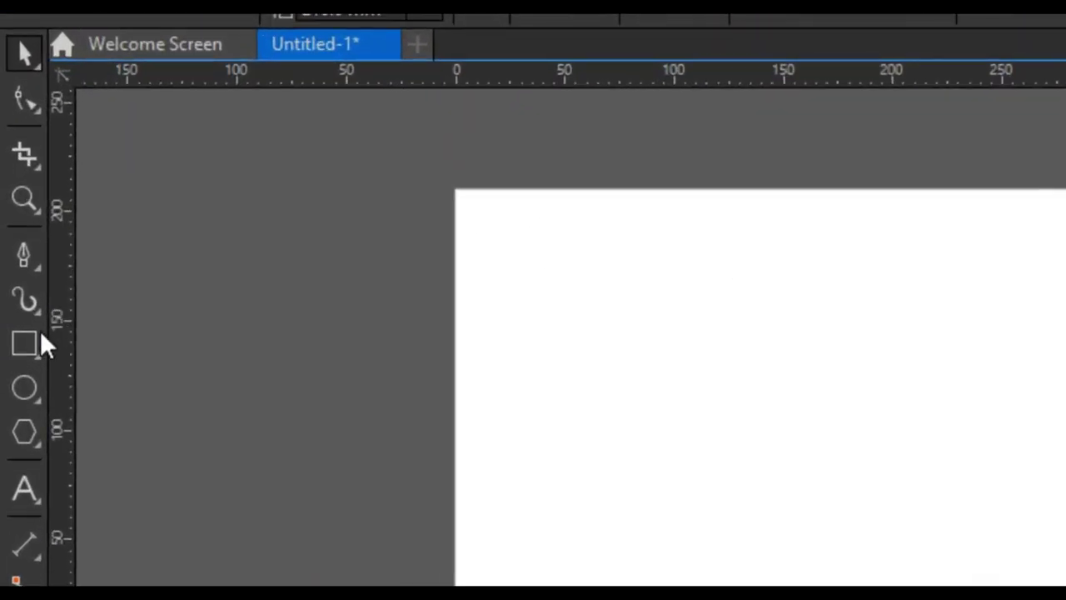
pyautogui.click(26, 342)
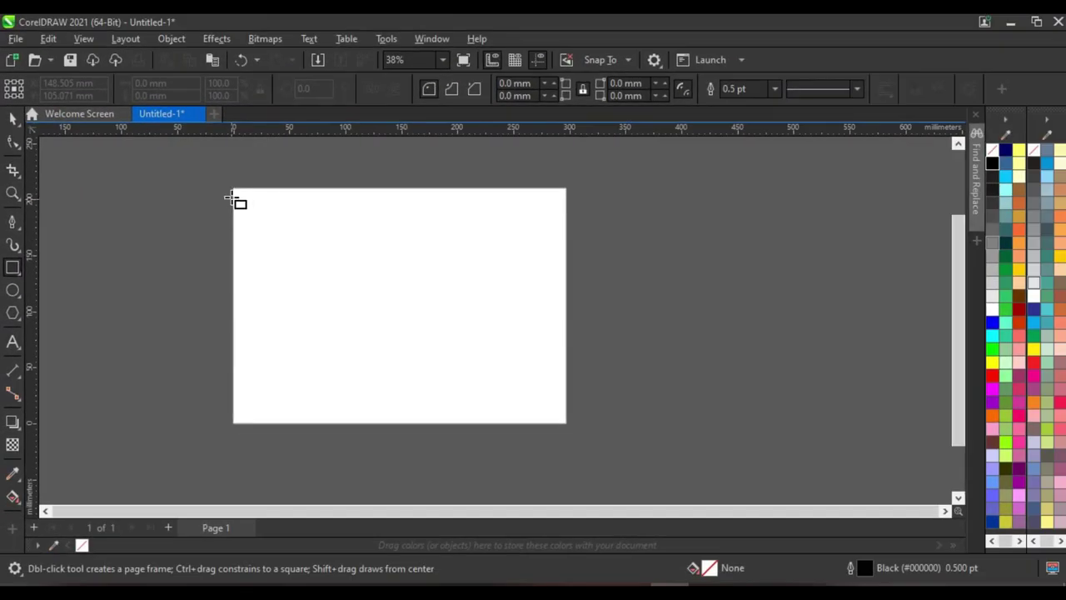
pyautogui.moveTo(265, 190)
pyautogui.mouseDown()
pyautogui.moveTo(437, 347)
pyautogui.moveTo(635, 466)
pyautogui.mouseUp()
pyautogui.moveTo(563, 436); pyautogui.dragTo(565, 430)
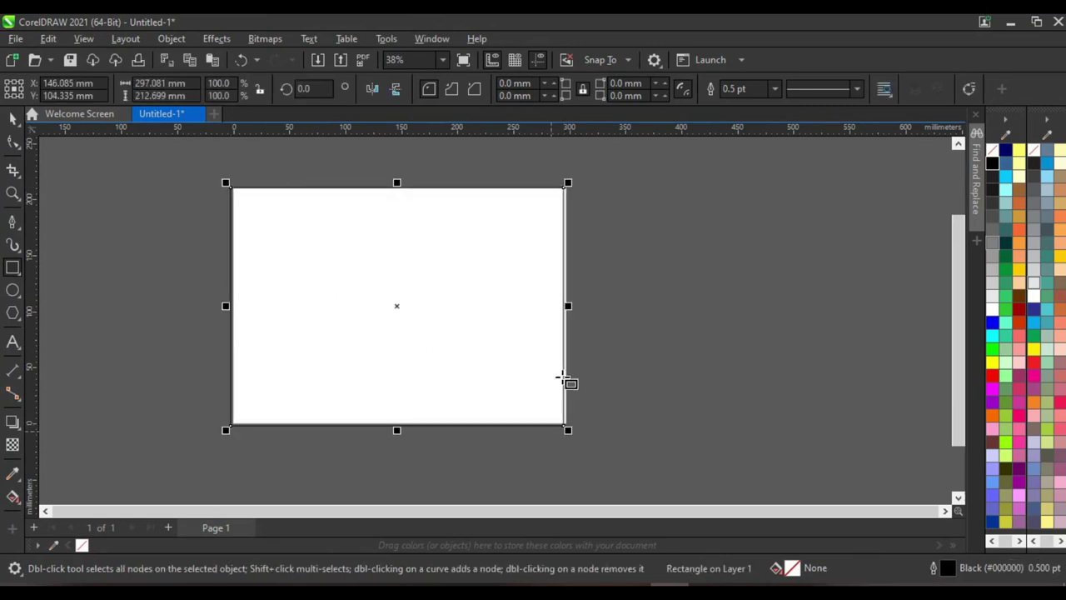
pyautogui.click(12, 119)
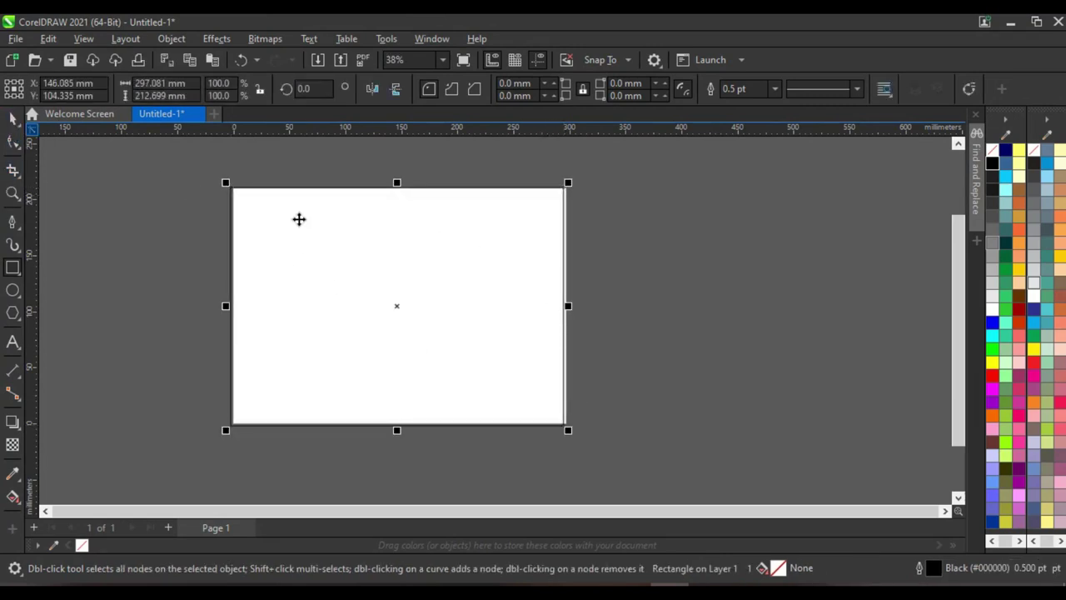
pyautogui.scroll(1, 275, 188)
pyautogui.scroll(-1, 267, 190)
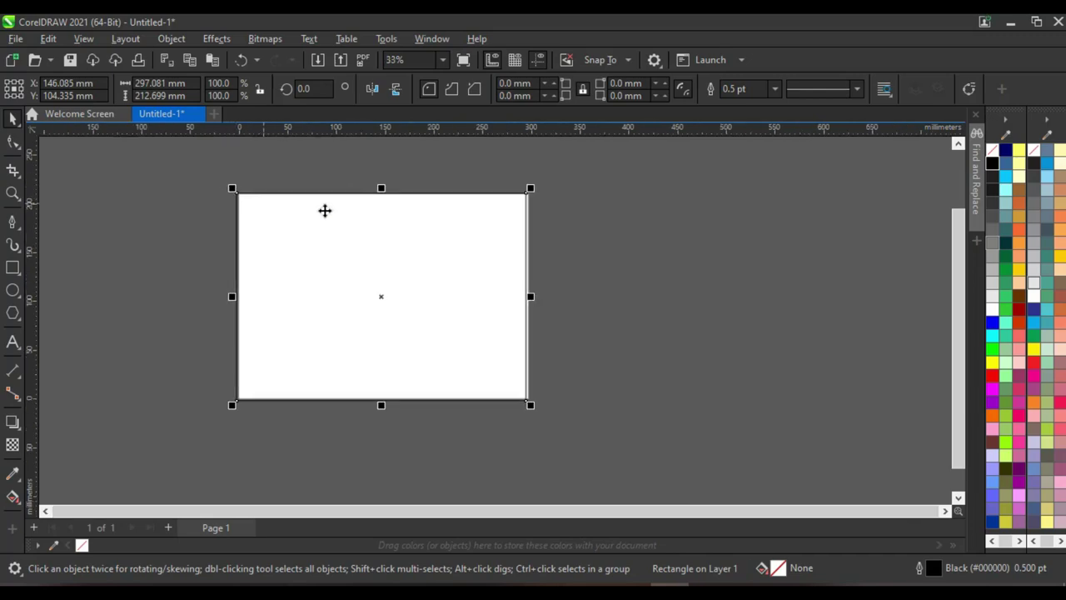
pyautogui.click(604, 219)
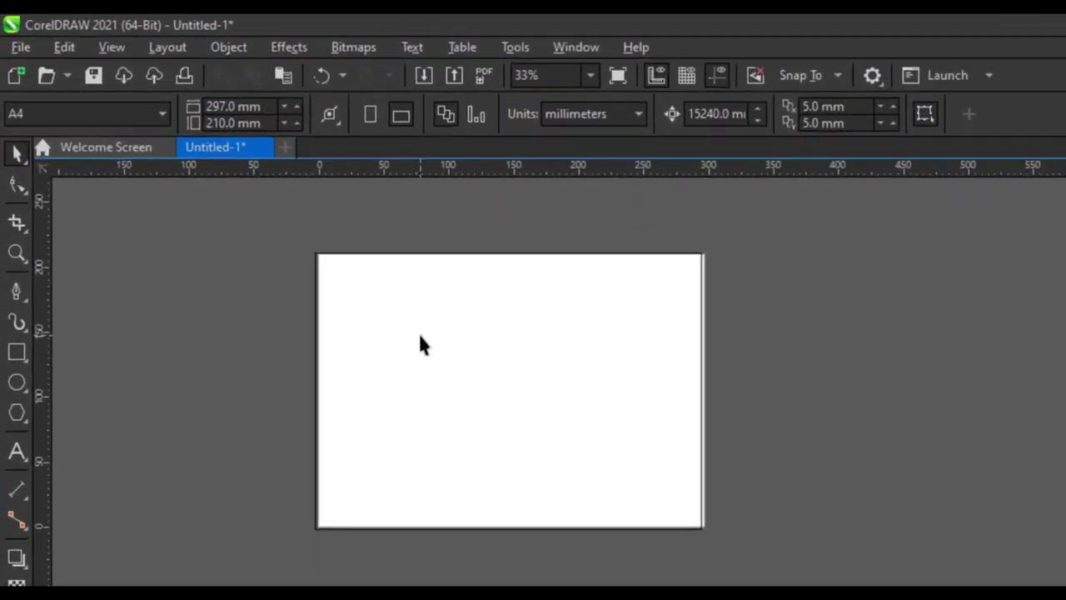
# Set the rectangle's size to 297 by 210 mm and centre it on the page
pyautogui.click(313, 260)
pyautogui.click(435, 174)
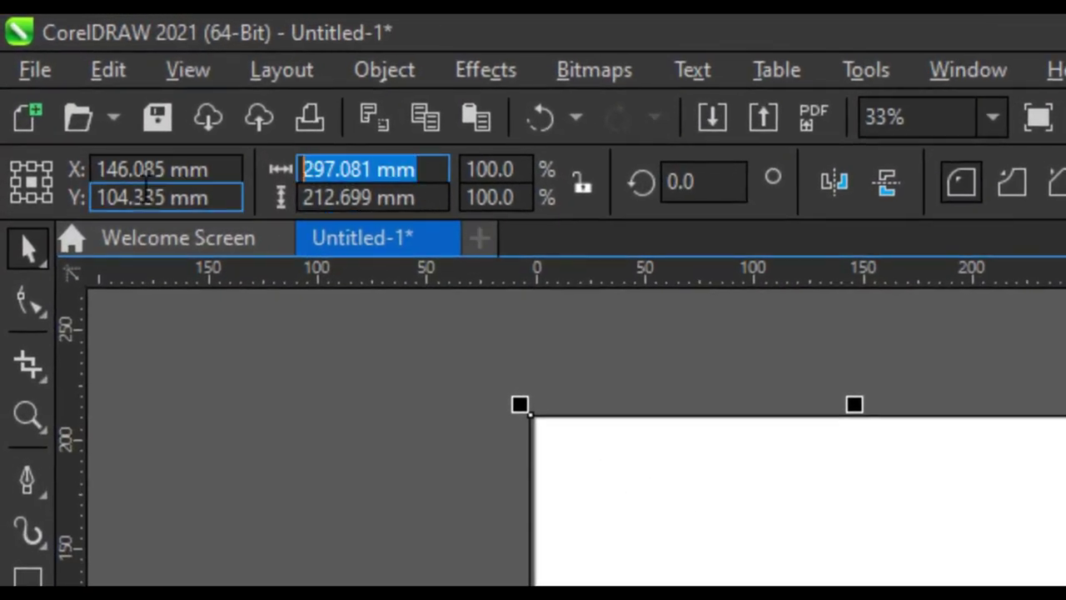
pyautogui.write('297')
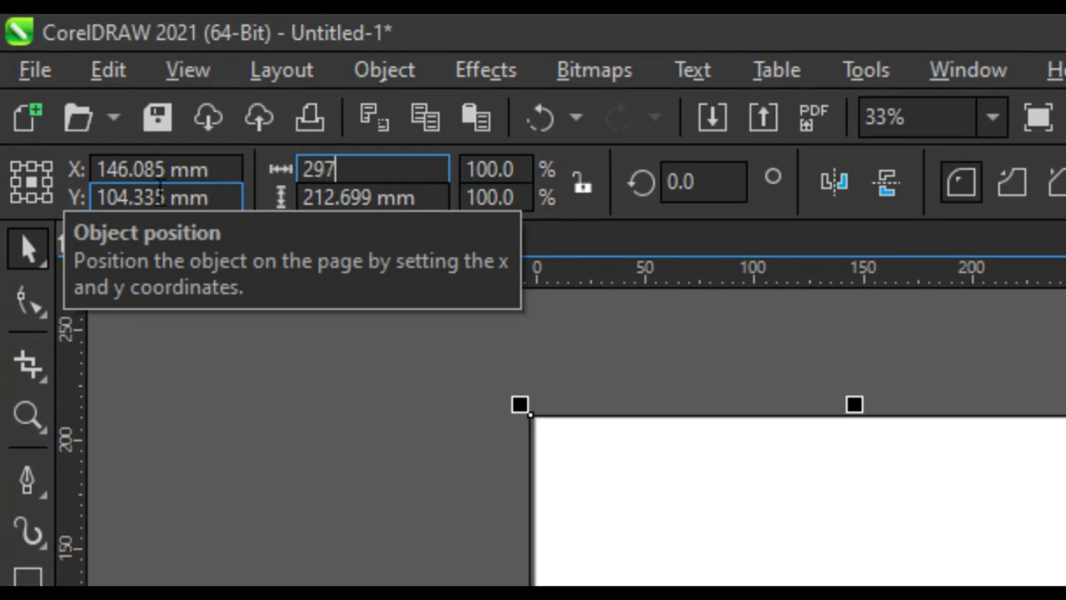
pyautogui.press('Tab')
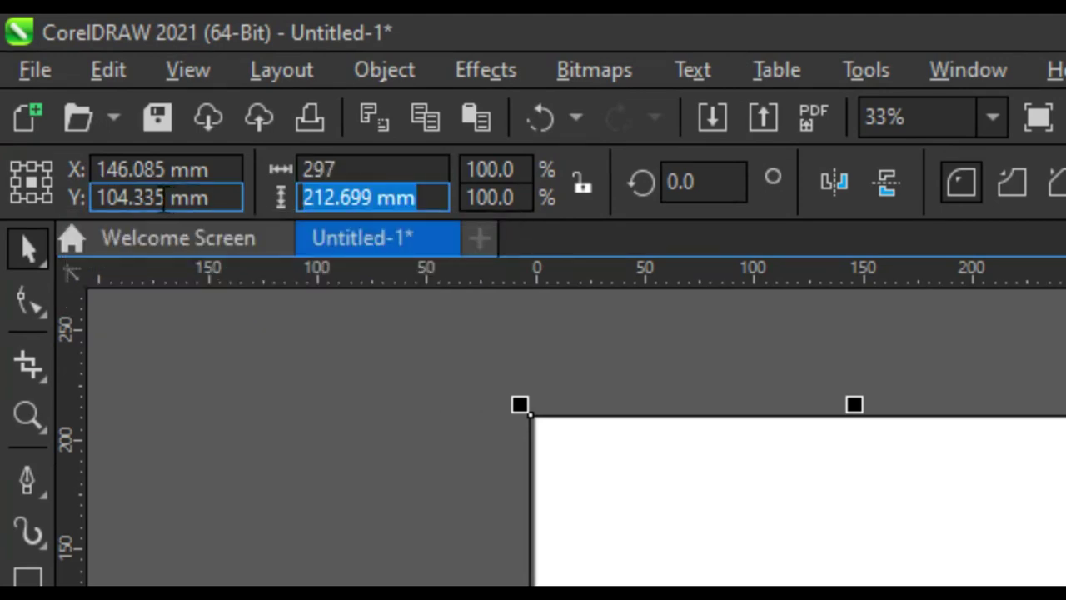
pyautogui.write('210')
pyautogui.press('Return')
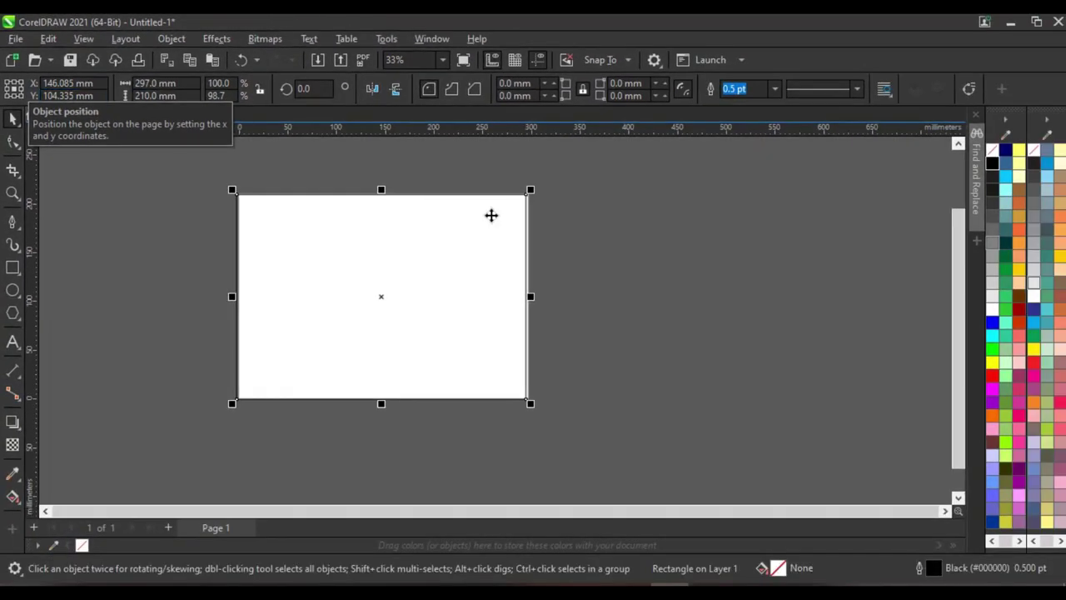
pyautogui.press('Return')
pyautogui.scroll(1, 441, 200)
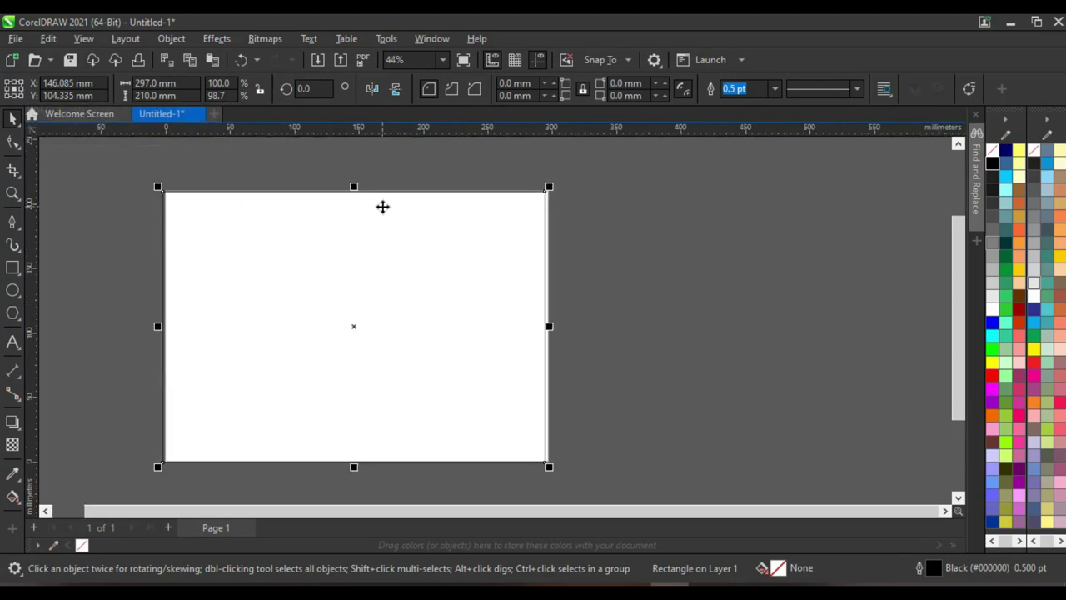
pyautogui.press('p')
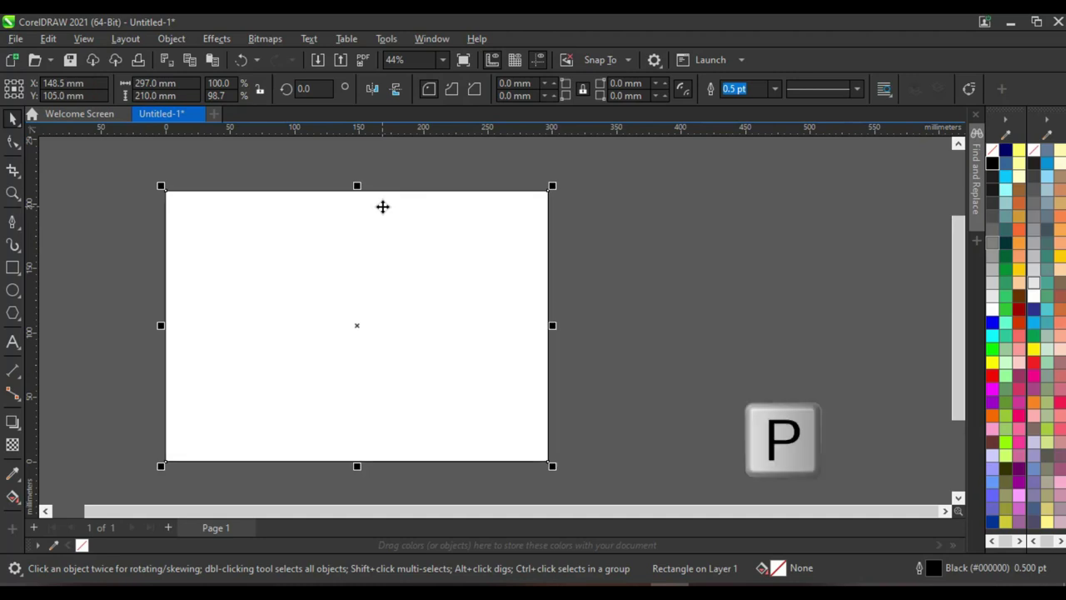
# Remove the outline from the page-sized rectangle
pyautogui.scroll(-2, 445, 230)
pyautogui.scroll(1, 371, 217)
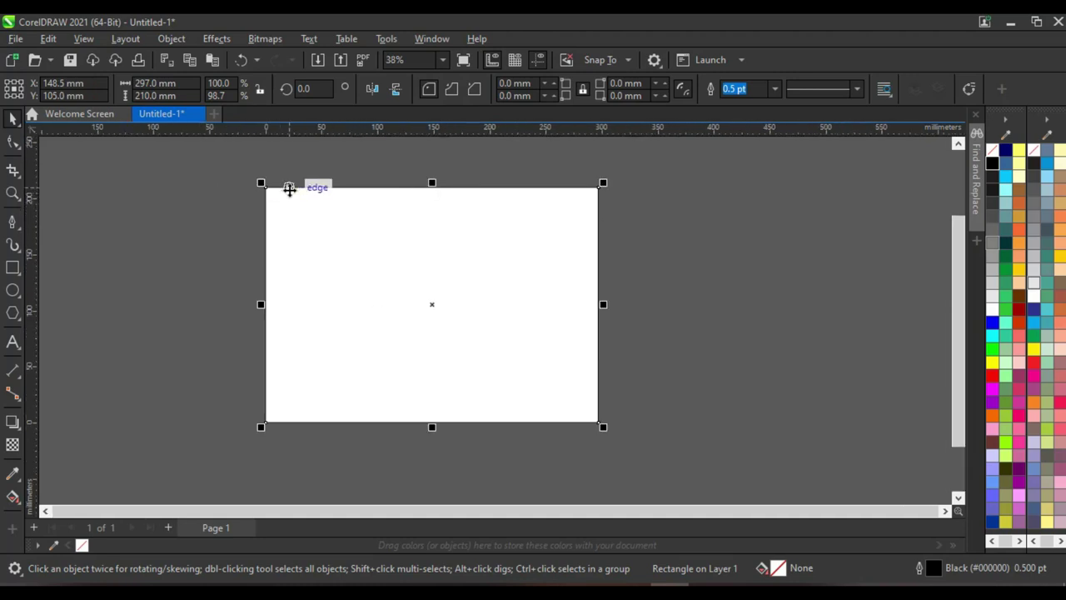
pyautogui.scroll(1, 327, 189)
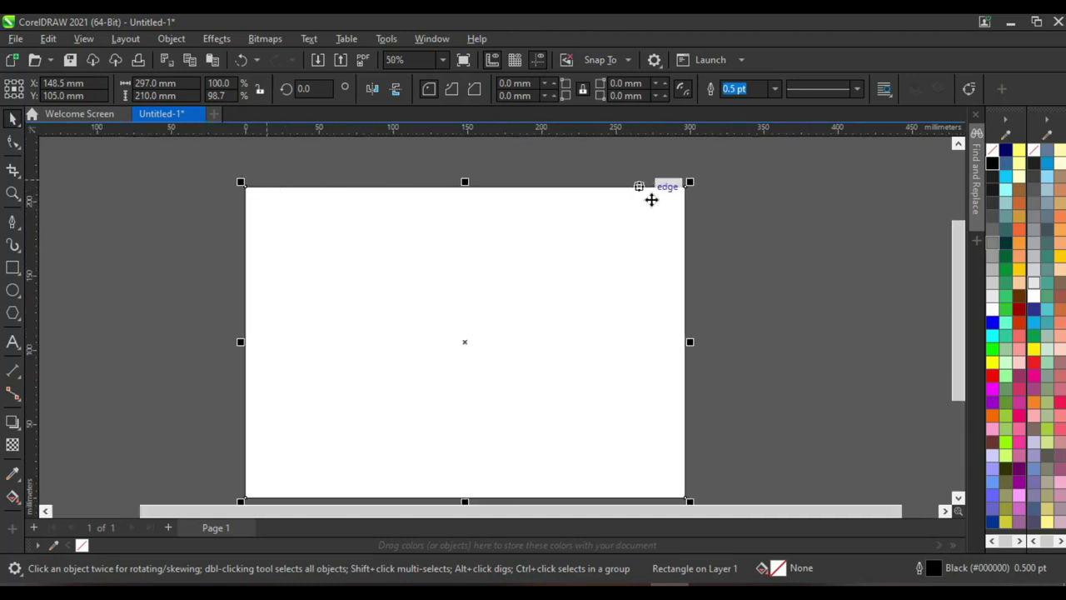
pyautogui.scroll(-2, 471, 237)
pyautogui.scroll(1, 506, 304)
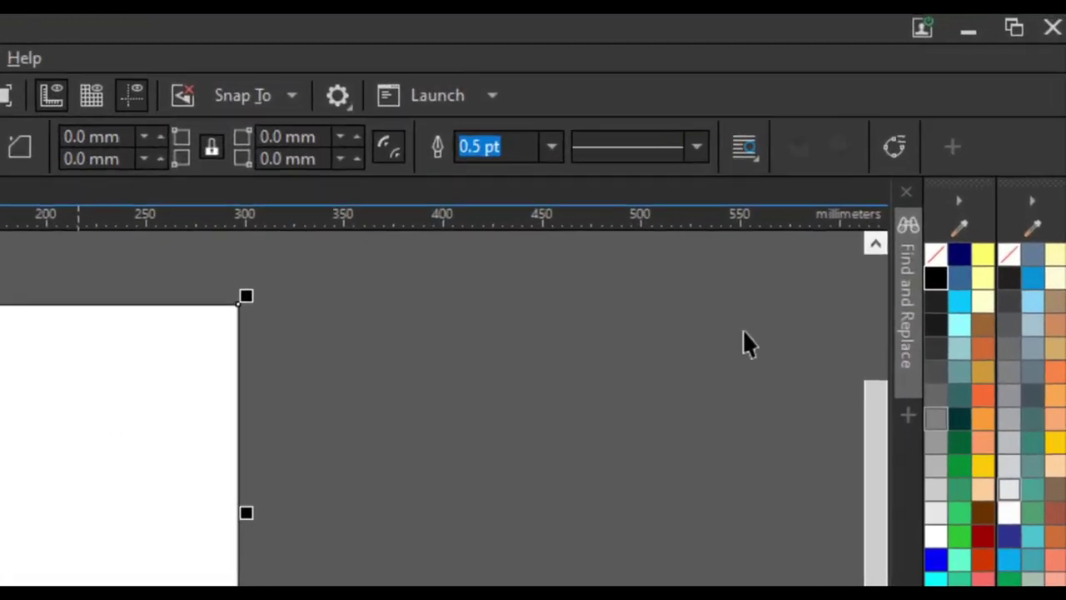
pyautogui.rightClick(926, 266)
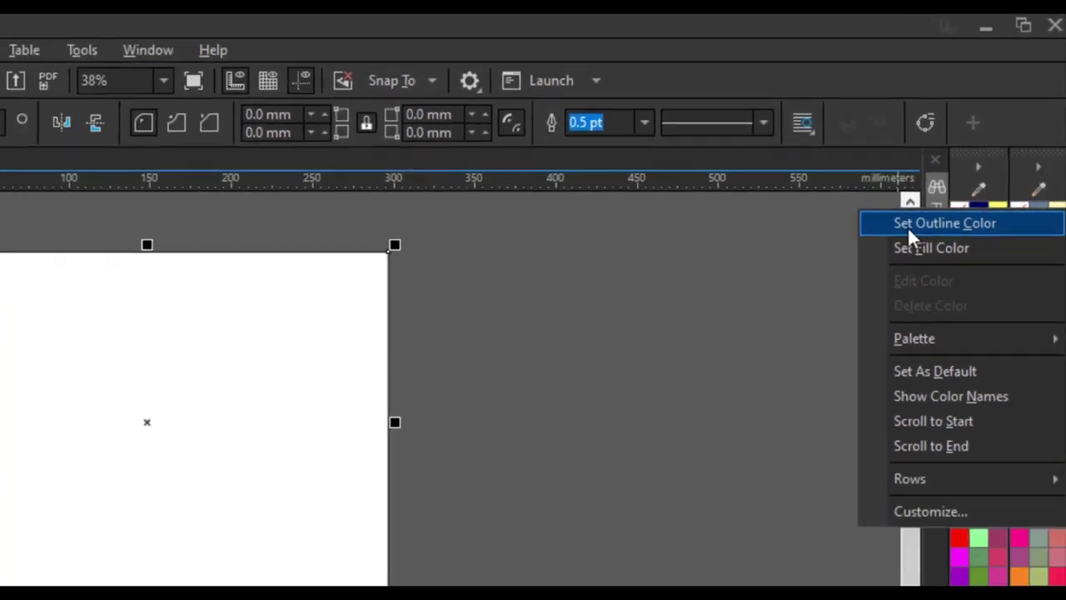
pyautogui.click(861, 291)
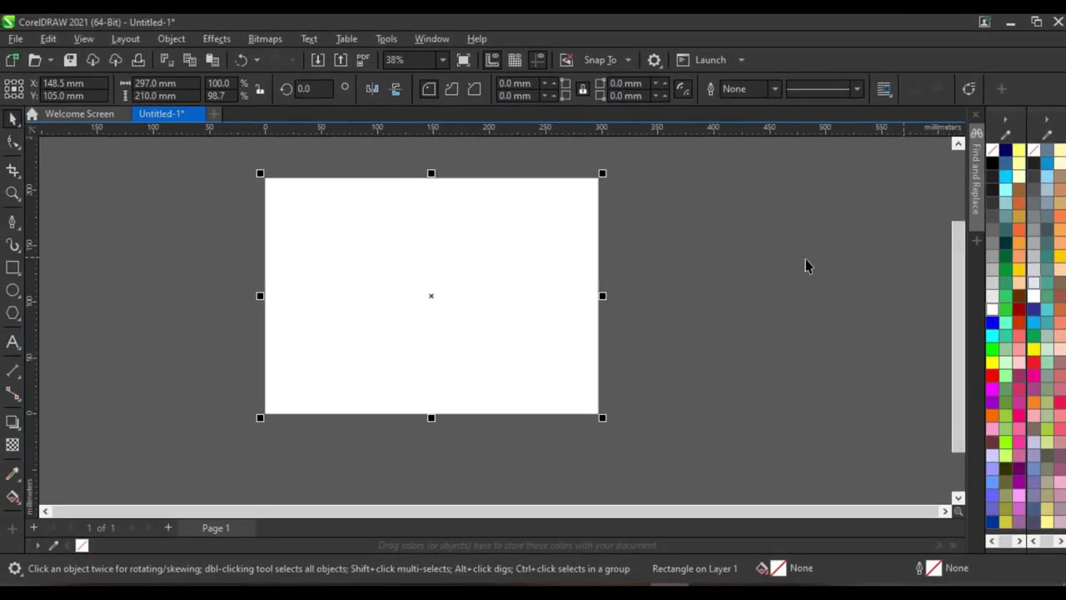
# Resize a copy of the rectangle to cover the page's left half, 148.5 mm wide, snapping its edge to the page centre
pyautogui.moveTo(603, 298); pyautogui.dragTo(439, 303)
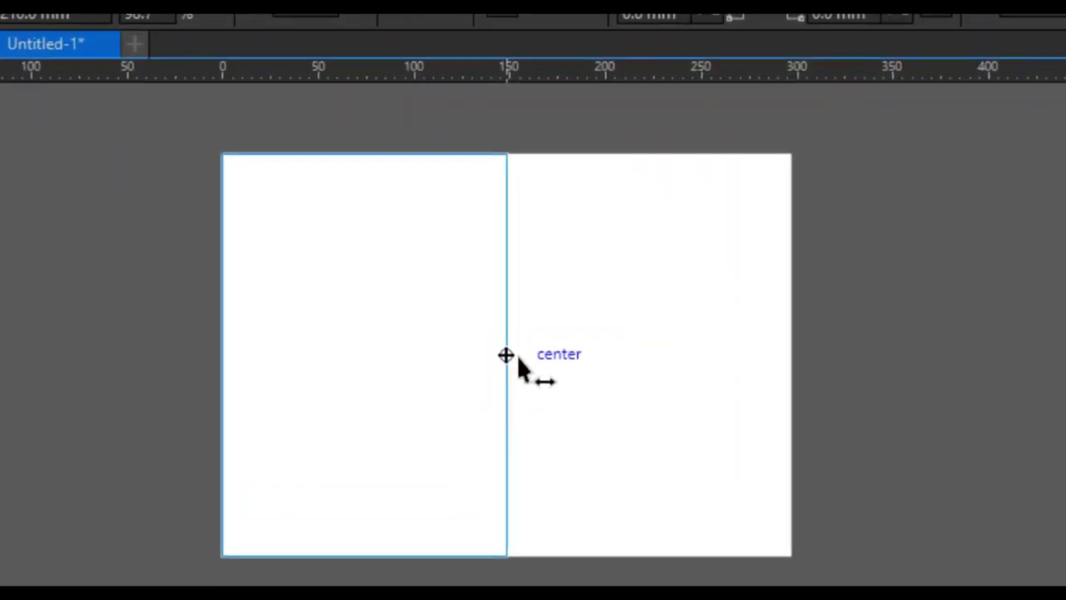
pyautogui.moveTo(567, 407); pyautogui.dragTo(566, 407)
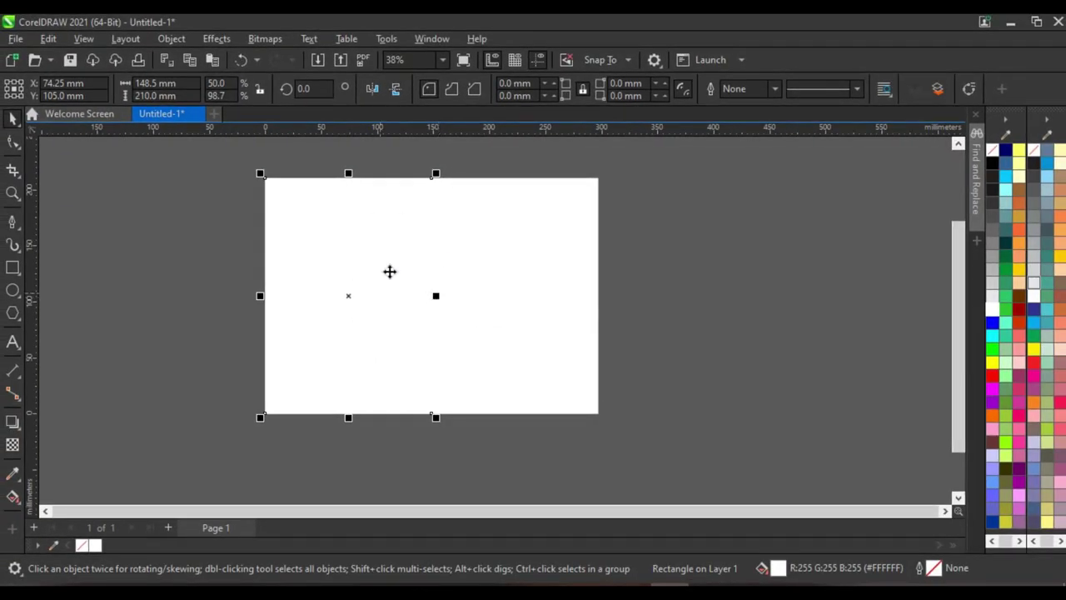
pyautogui.moveTo(362, 310); pyautogui.dragTo(178, 339)
pyautogui.hotkey('ctrl', 'z')
pyautogui.hotkey('ctrl', 'z')
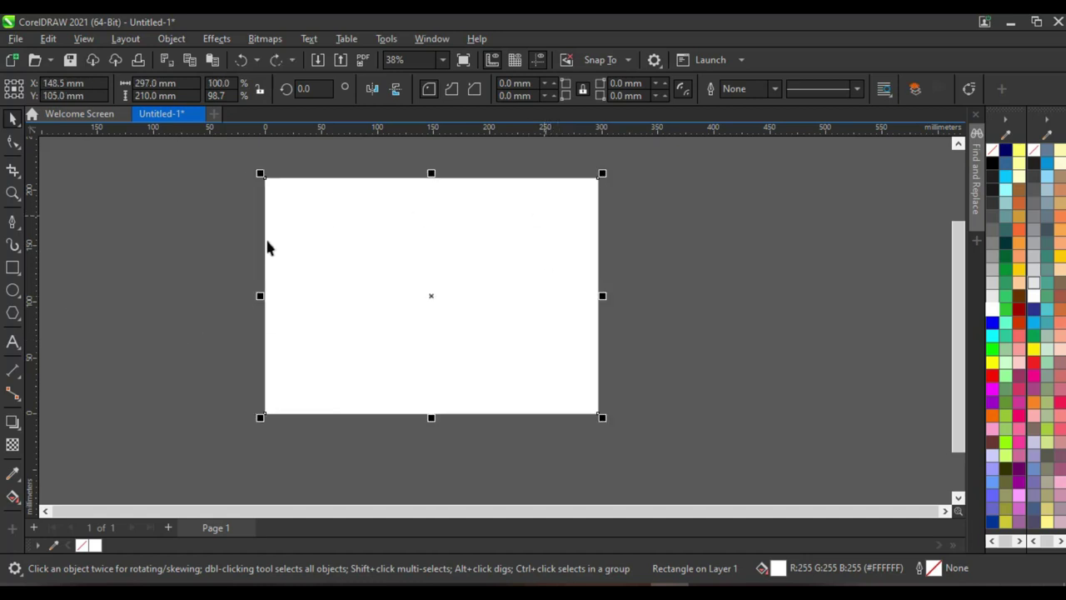
# Narrow the full-size rectangle from its left edge to the page centre, making it 148.5 mm wide on the right half
pyautogui.moveTo(259, 303); pyautogui.dragTo(429, 300)
pyautogui.moveTo(485, 246)
pyautogui.mouseDown()
pyautogui.moveTo(364, 245)
pyautogui.moveTo(528, 248)
pyautogui.moveTo(350, 256)
pyautogui.moveTo(338, 269)
pyautogui.moveTo(495, 260)
pyautogui.mouseUp()
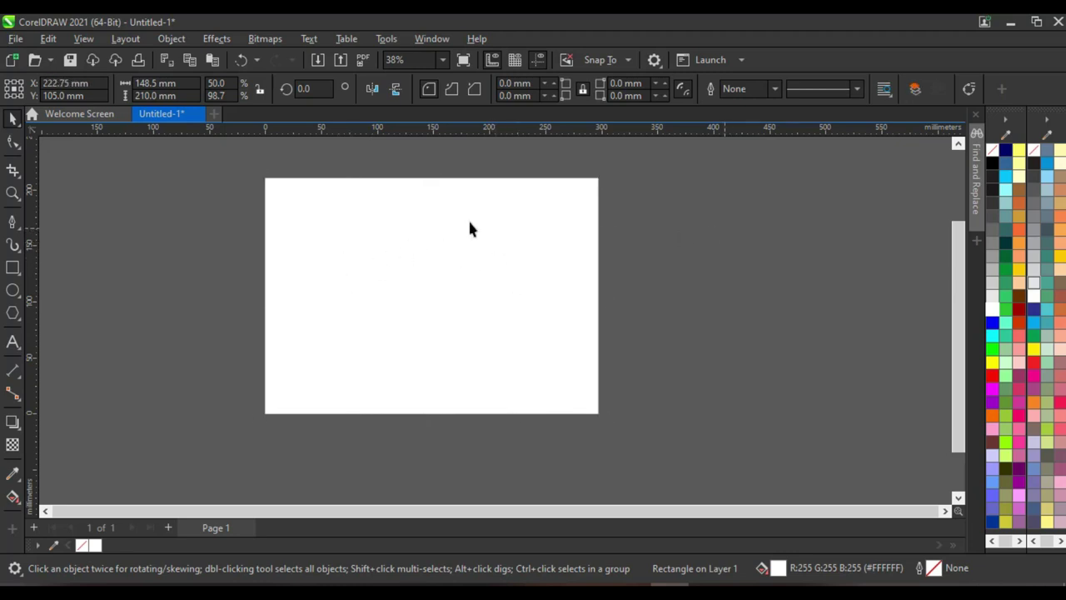
pyautogui.click(395, 176)
pyautogui.scroll(1, 394, 175)
pyautogui.scroll(-1, 469, 241)
pyautogui.scroll(1, 498, 238)
pyautogui.scroll(-1, 497, 238)
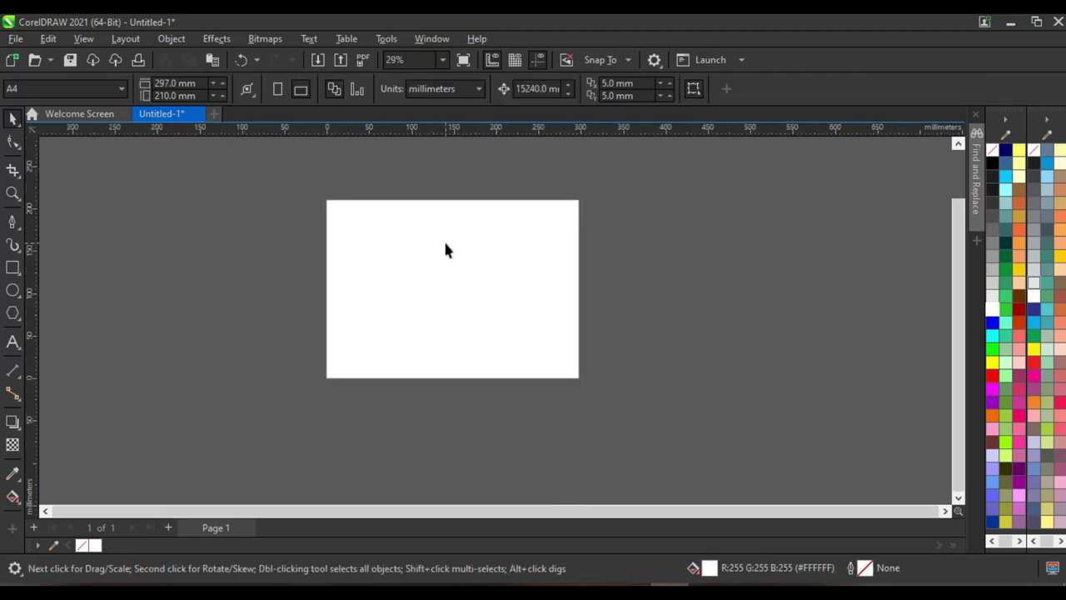
pyautogui.scroll(1, 445, 247)
pyautogui.moveTo(545, 231); pyautogui.dragTo(290, 236)
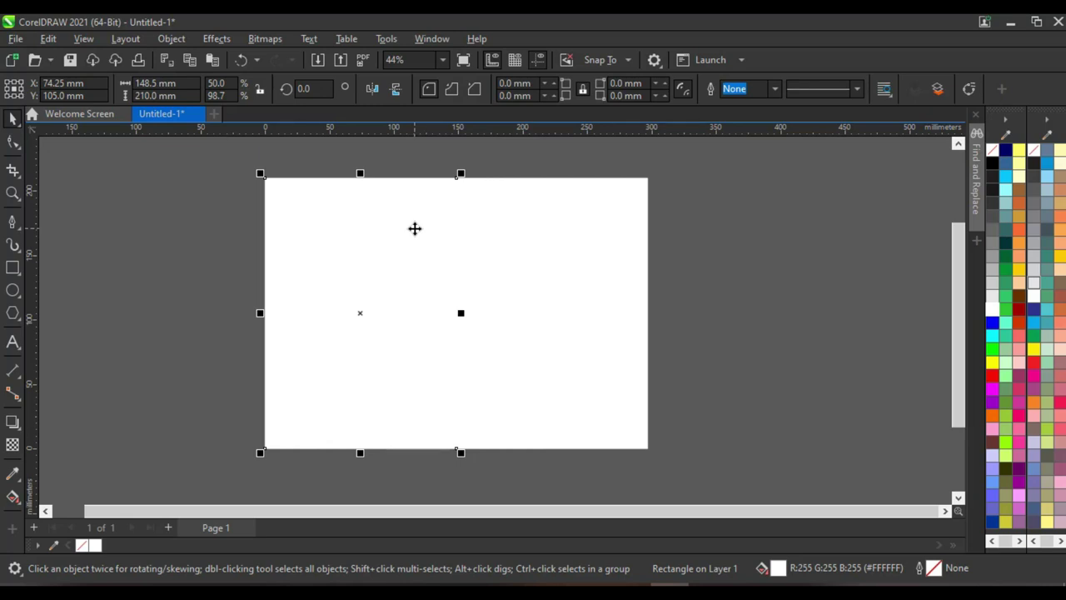
pyautogui.click(154, 431)
# Switch to File Explorer and bring the images 4813762, IMG_0515 and the gold butterfly picture into the CorelDRAW document
pyautogui.hotkey('alt', 'Tab')
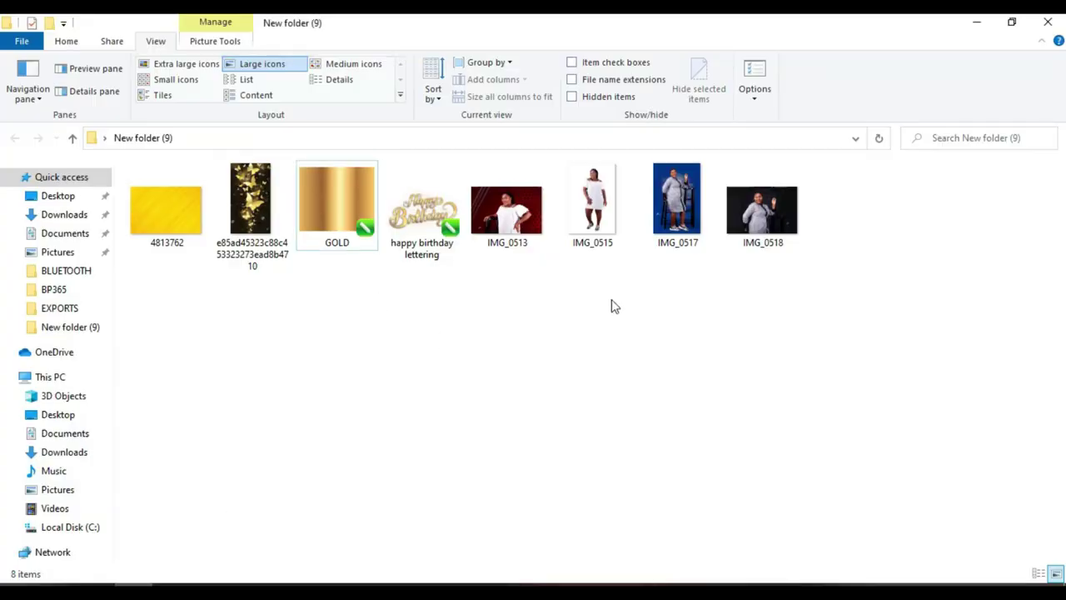
pyautogui.click(601, 203)
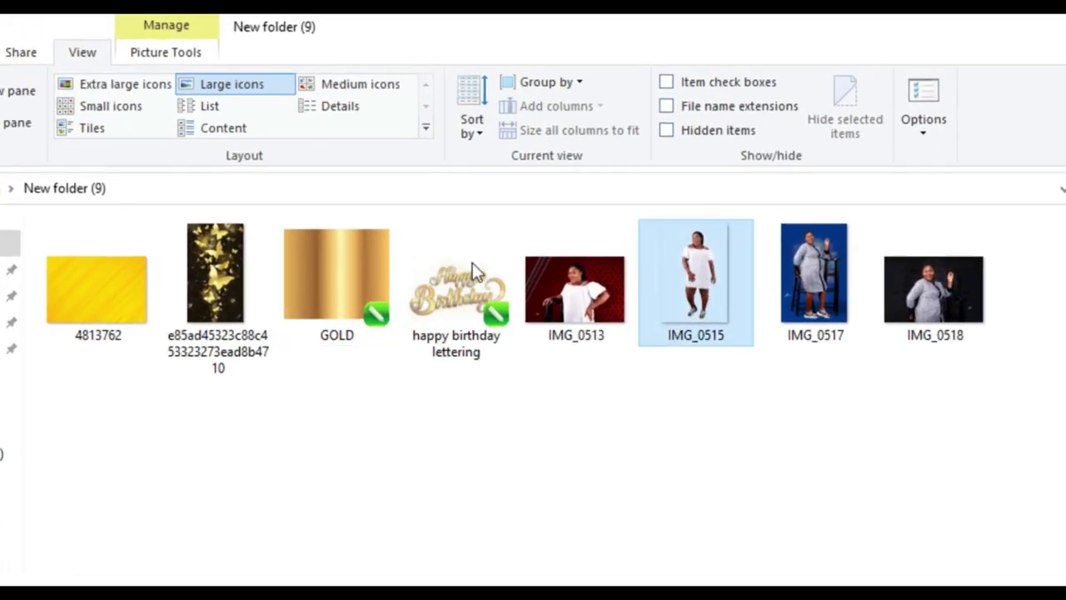
pyautogui.keyDown('ctrl'); pyautogui.click(90, 273); pyautogui.keyUp('ctrl')
pyautogui.keyDown('ctrl'); pyautogui.click(206, 273); pyautogui.keyUp('ctrl')
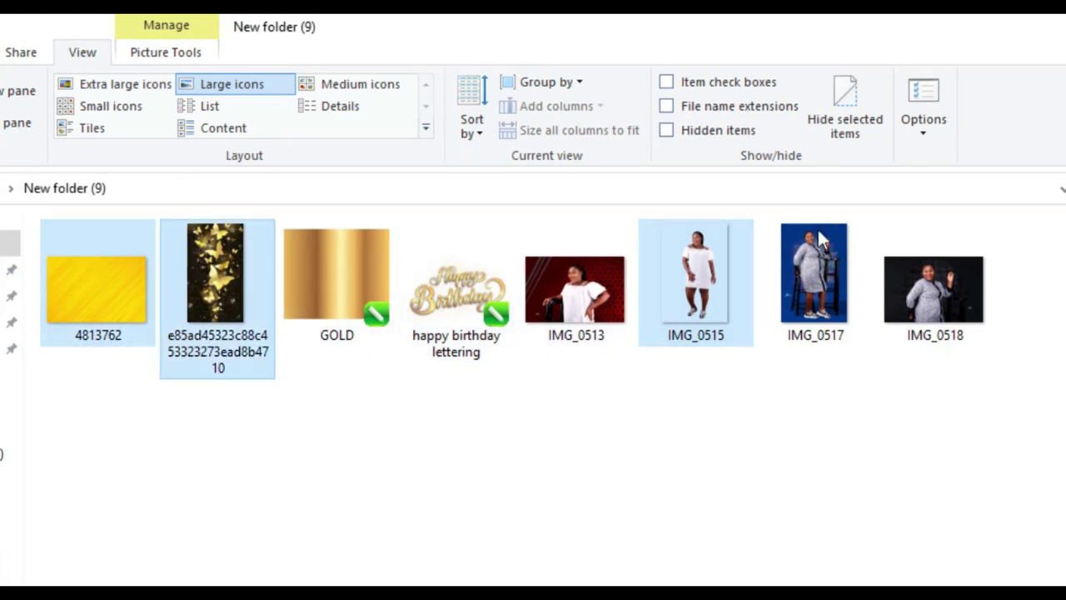
pyautogui.moveTo(694, 325); pyautogui.dragTo(816, 398)
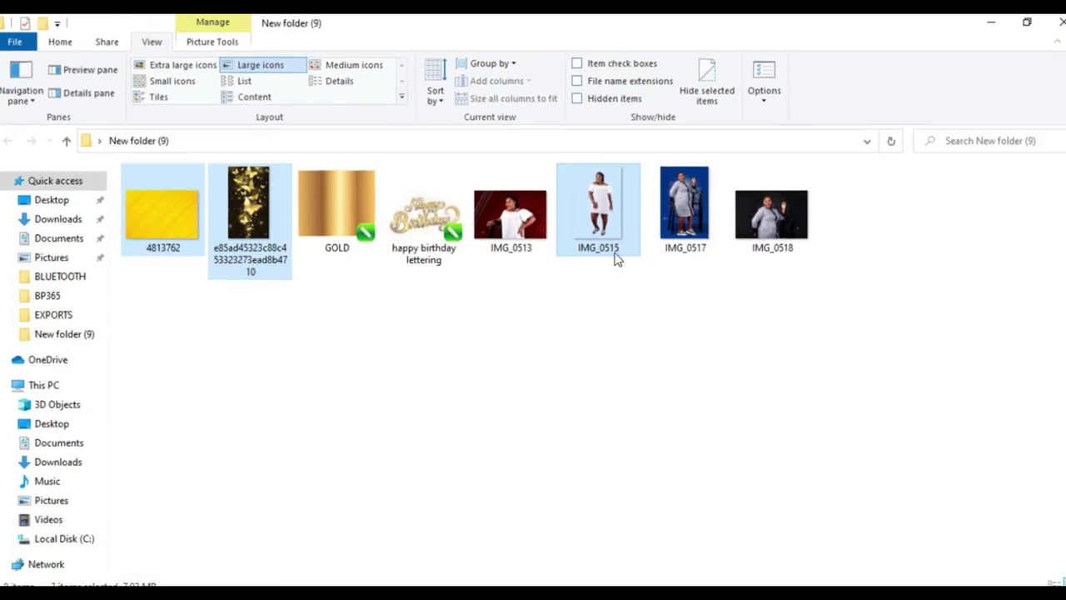
pyautogui.moveTo(710, 307); pyautogui.dragTo(722, 271)
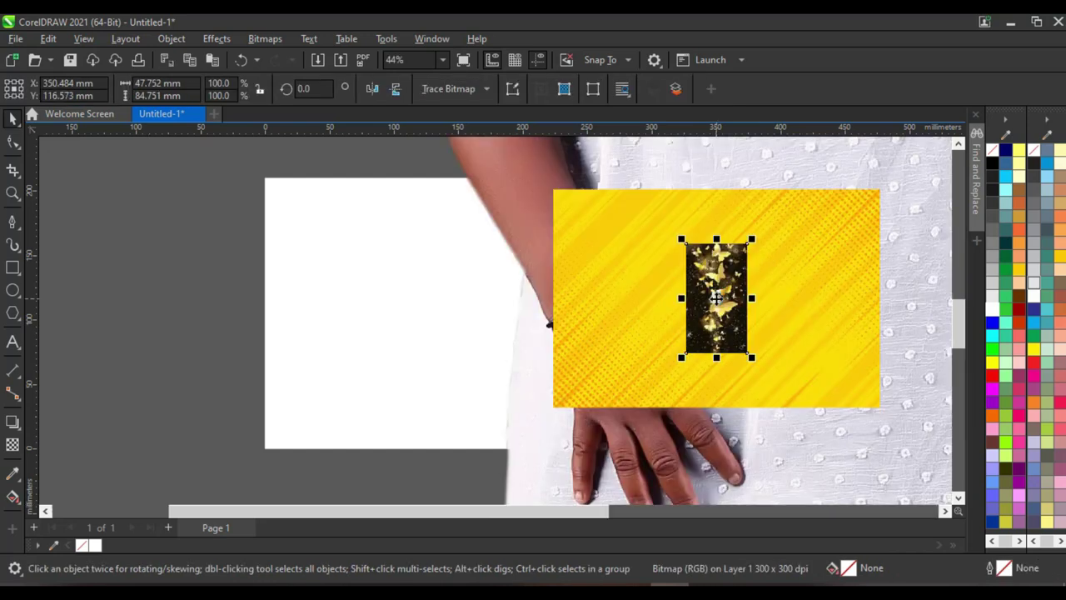
# Scale the cut-out photo of the woman to about 37% and place it on the empty canvas left of the page
pyautogui.scroll(-5, 630, 292)
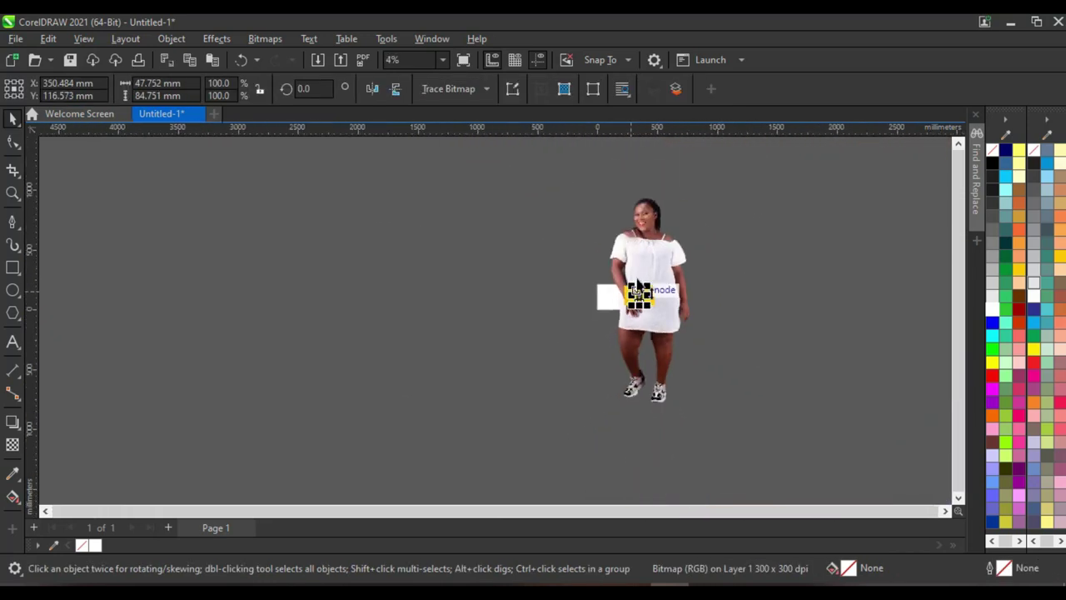
pyautogui.scroll(-2, 620, 256)
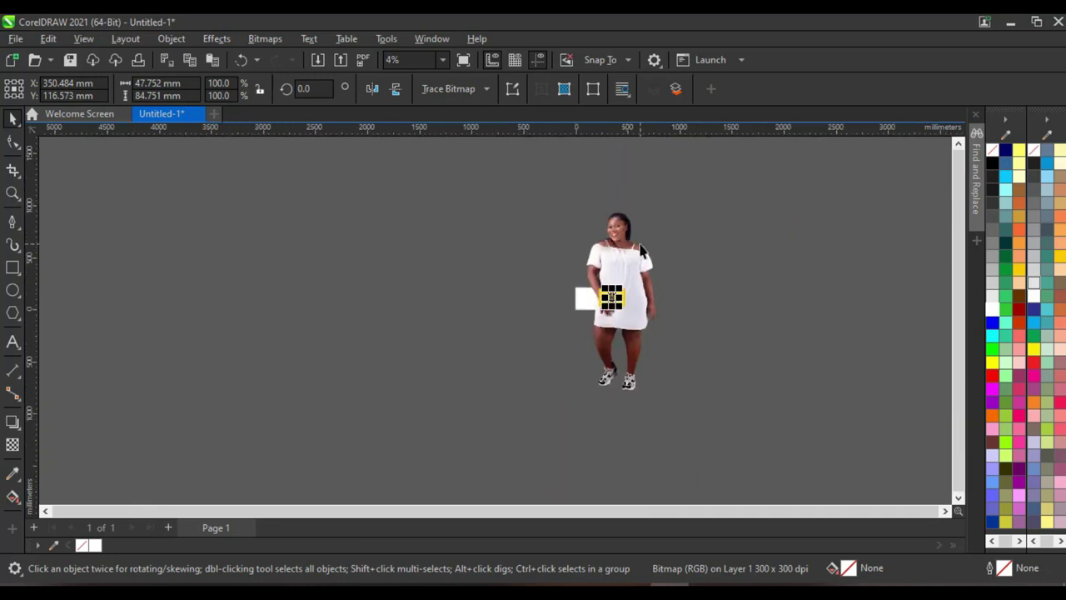
pyautogui.click(620, 256)
pyautogui.moveTo(684, 191); pyautogui.dragTo(473, 282)
pyautogui.scroll(2, 618, 279)
pyautogui.scroll(2, 473, 282)
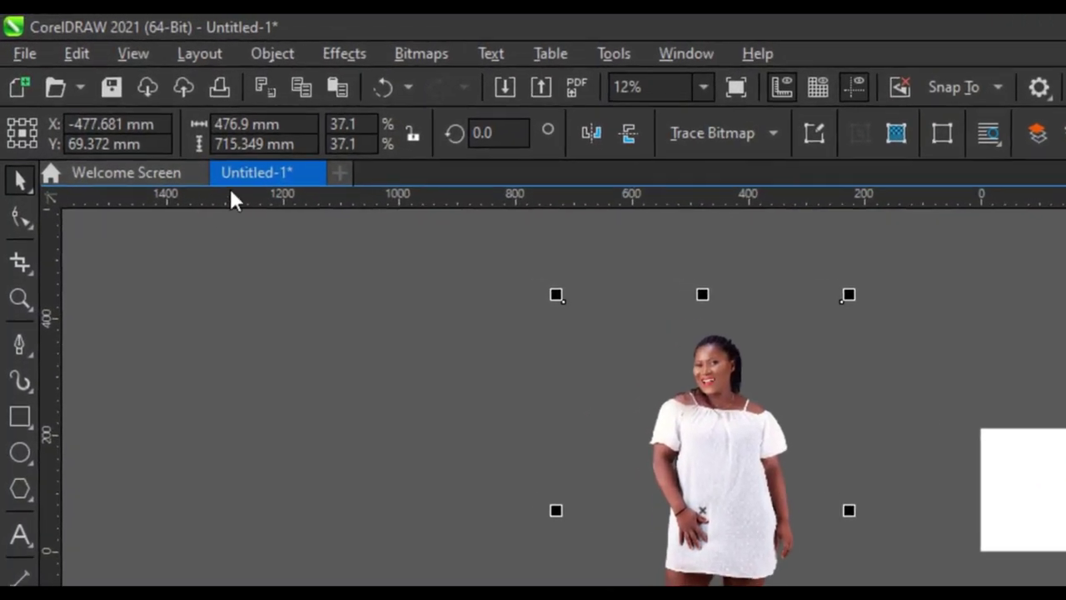
# Crop the photo of the woman to about 286 × 491 mm, cutting off her lower legs and the surrounding empty area
pyautogui.click(20, 263)
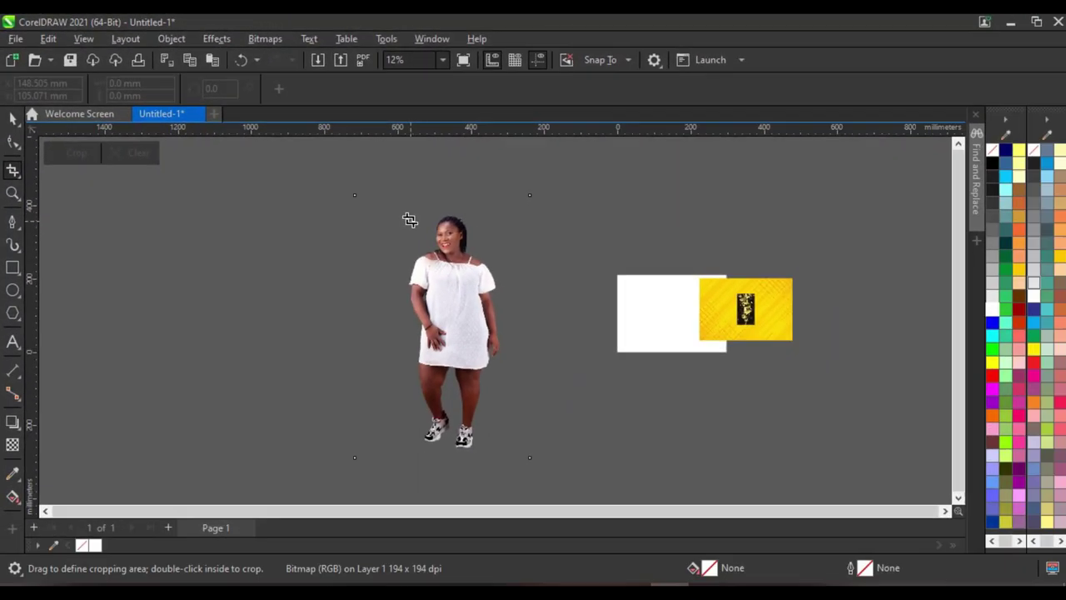
pyautogui.moveTo(410, 219); pyautogui.dragTo(459, 311)
pyautogui.moveTo(484, 345); pyautogui.dragTo(502, 397)
pyautogui.moveTo(596, 478); pyautogui.dragTo(595, 474)
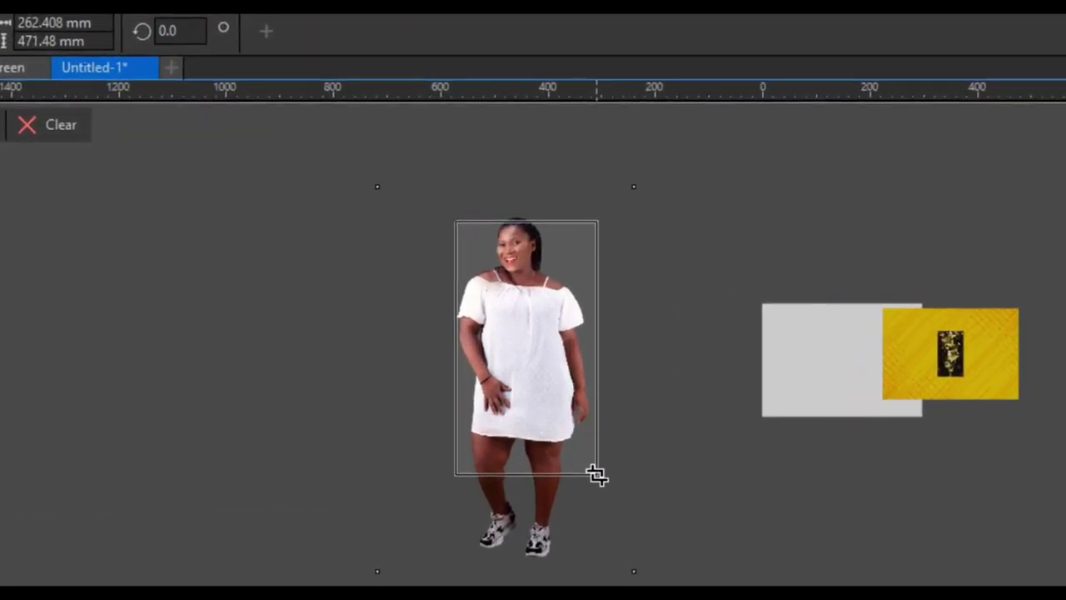
pyautogui.moveTo(450, 351); pyautogui.dragTo(442, 347)
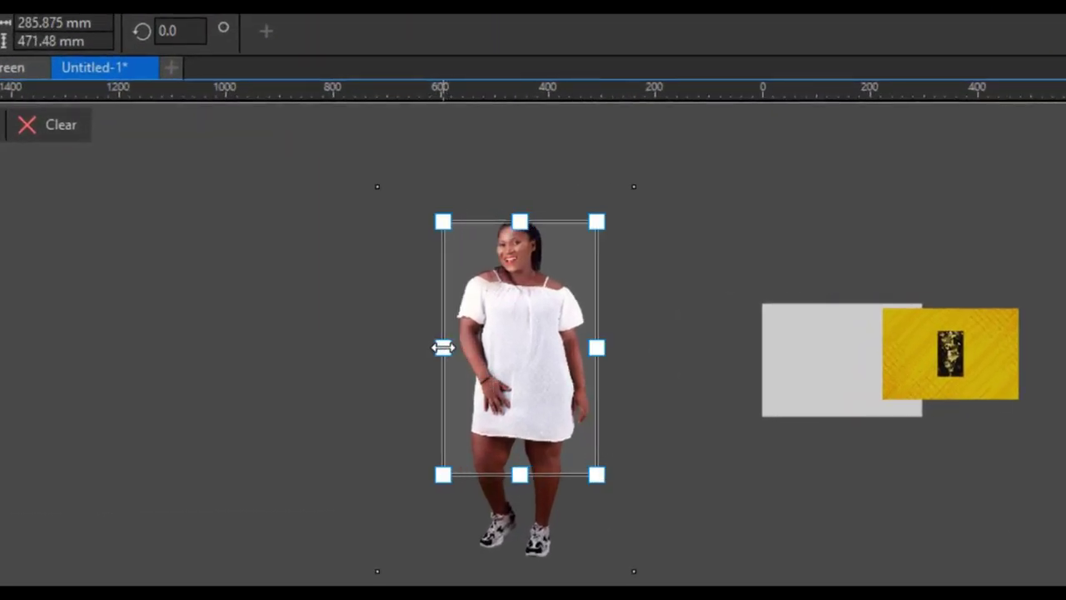
pyautogui.moveTo(519, 220); pyautogui.dragTo(551, 220)
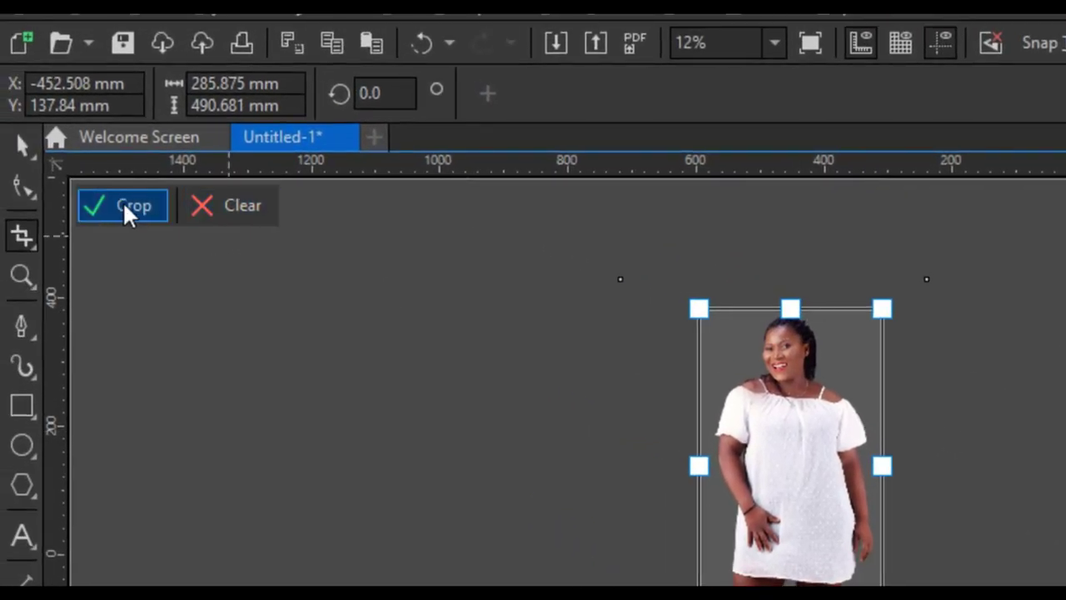
pyautogui.click(124, 207)
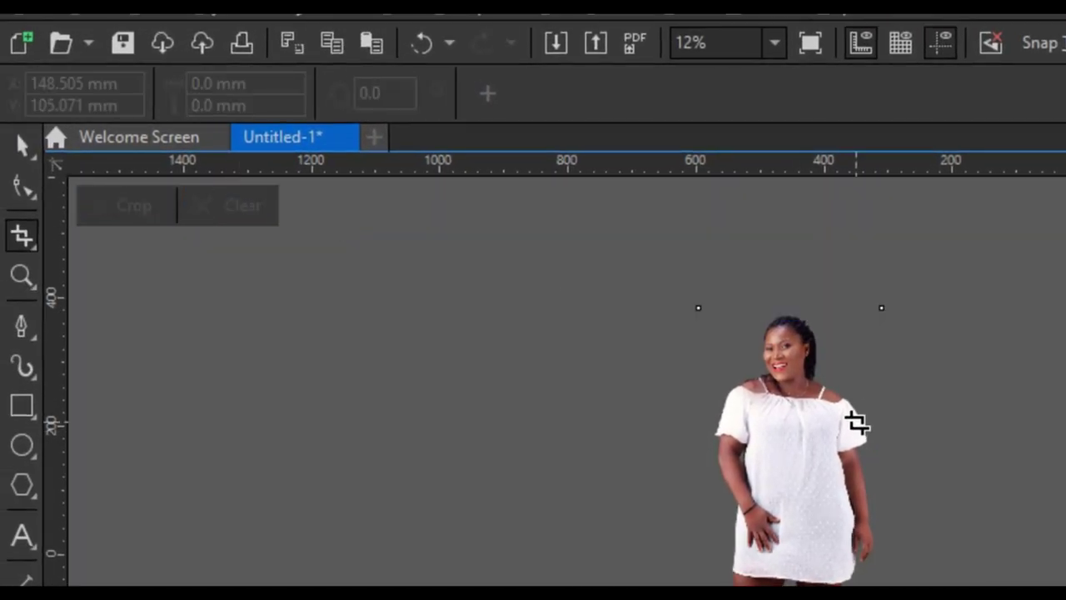
# Move the yellow striped background image off the page into the gap between the woman's photo and the page
pyautogui.scroll(-1, 797, 417)
pyautogui.click(22, 145)
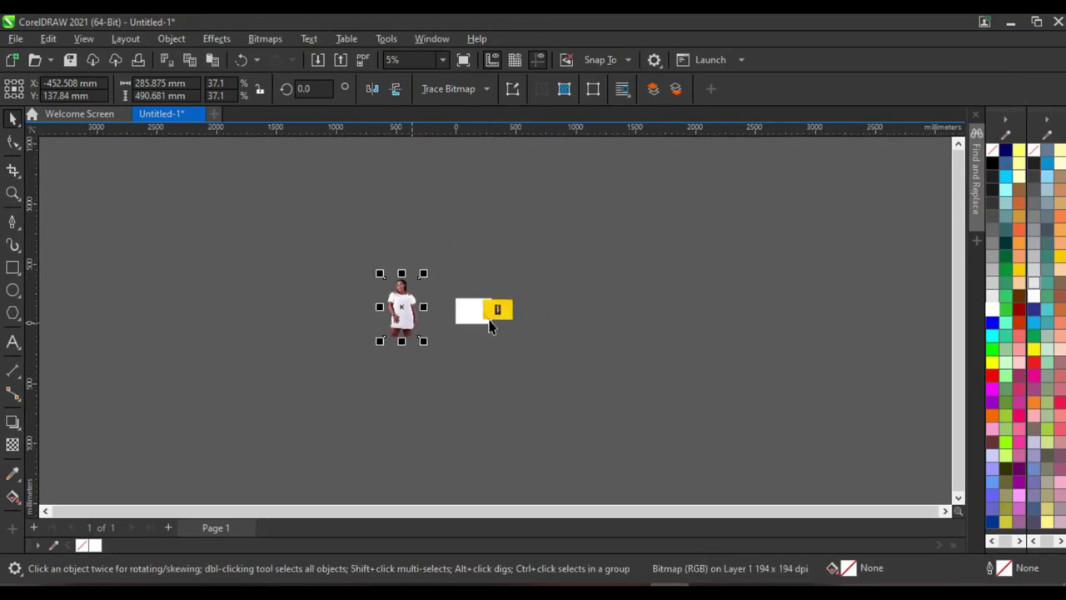
pyautogui.scroll(2, 520, 325)
pyautogui.moveTo(550, 337); pyautogui.dragTo(358, 314)
pyautogui.scroll(2, 523, 314)
pyautogui.scroll(-2, 245, 270)
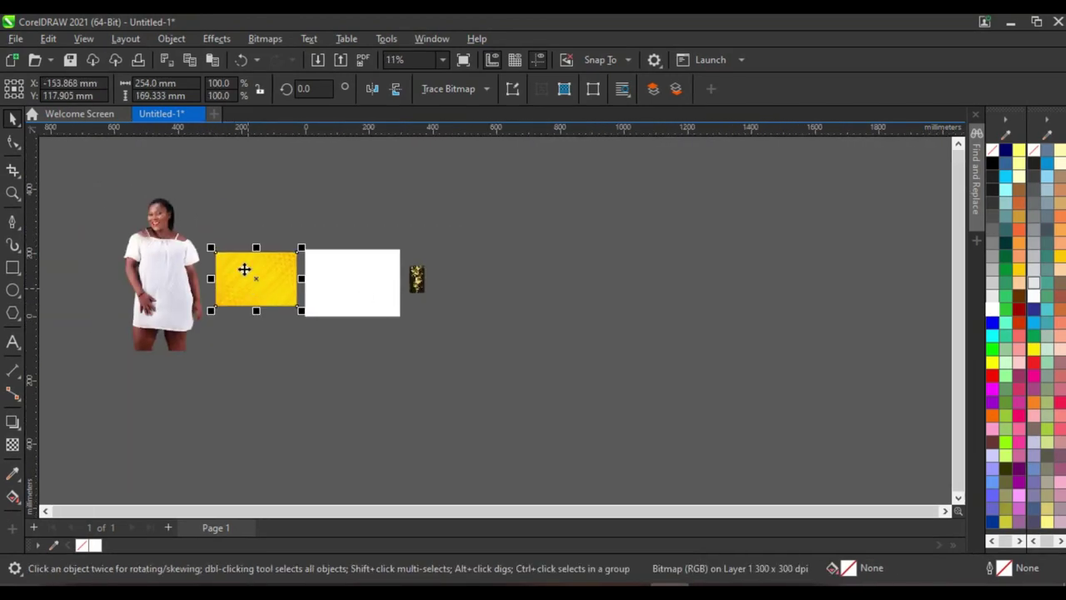
pyautogui.scroll(2, 252, 265)
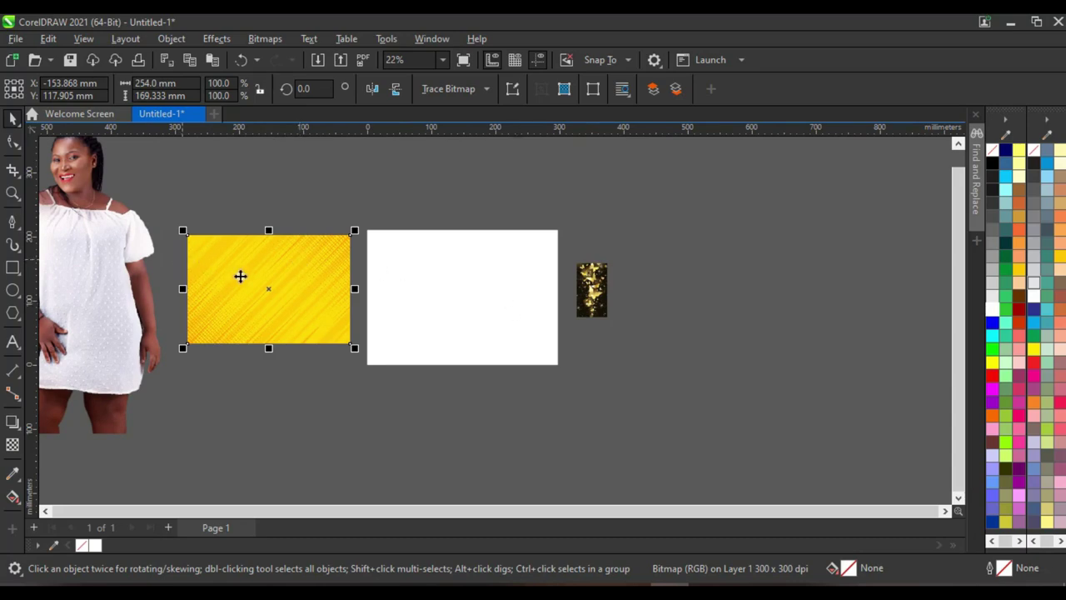
# PowerClip the yellow striped image inside the rectangle covering the page's right half
pyautogui.rightClick(252, 283)
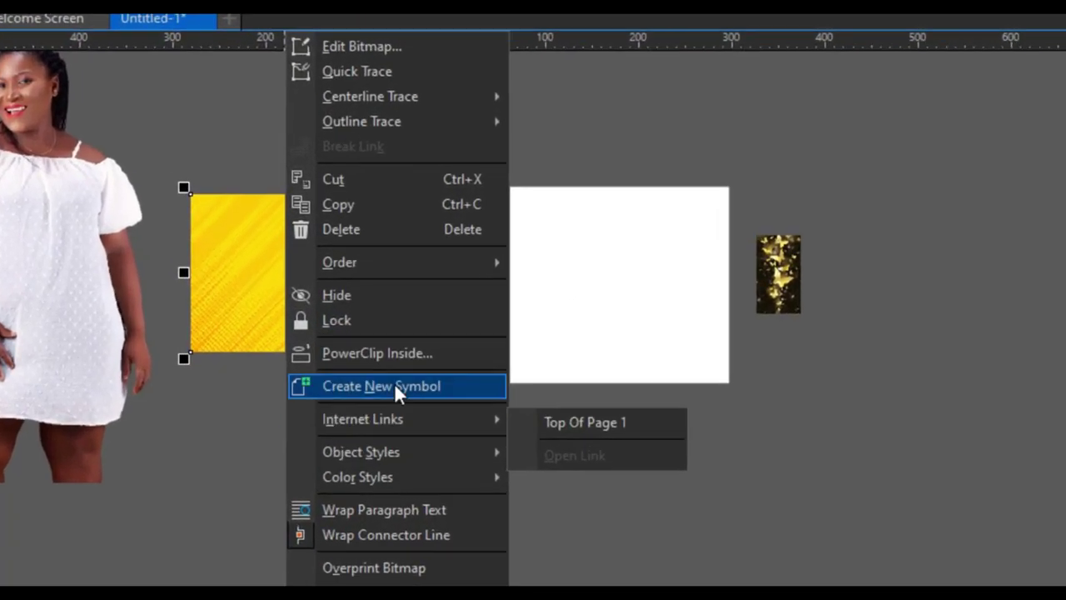
pyautogui.click(400, 356)
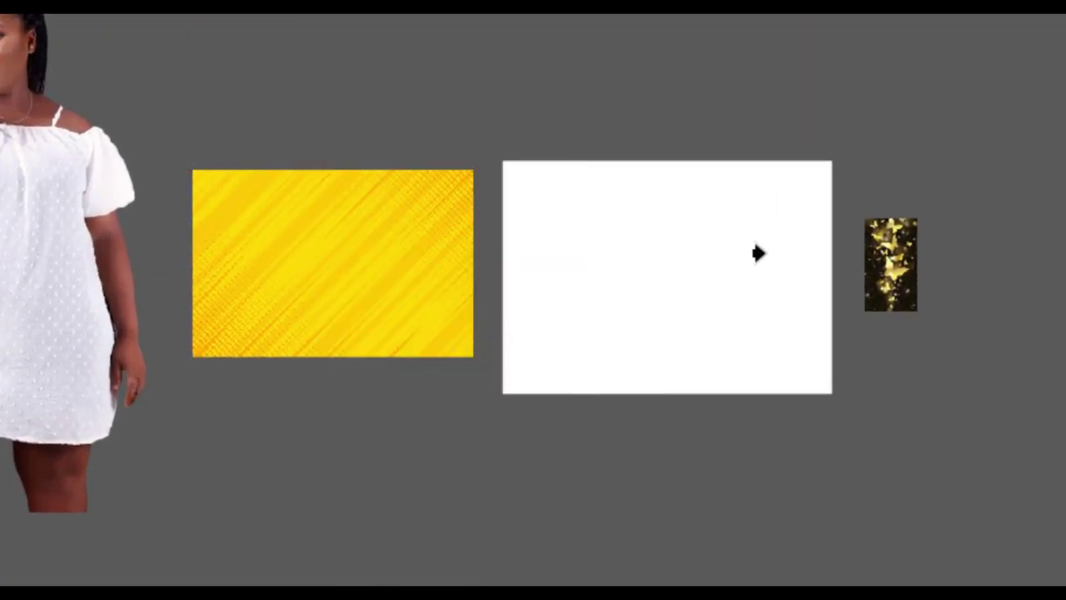
pyautogui.click(660, 262)
pyautogui.scroll(2, 812, 298)
pyautogui.scroll(-2, 691, 245)
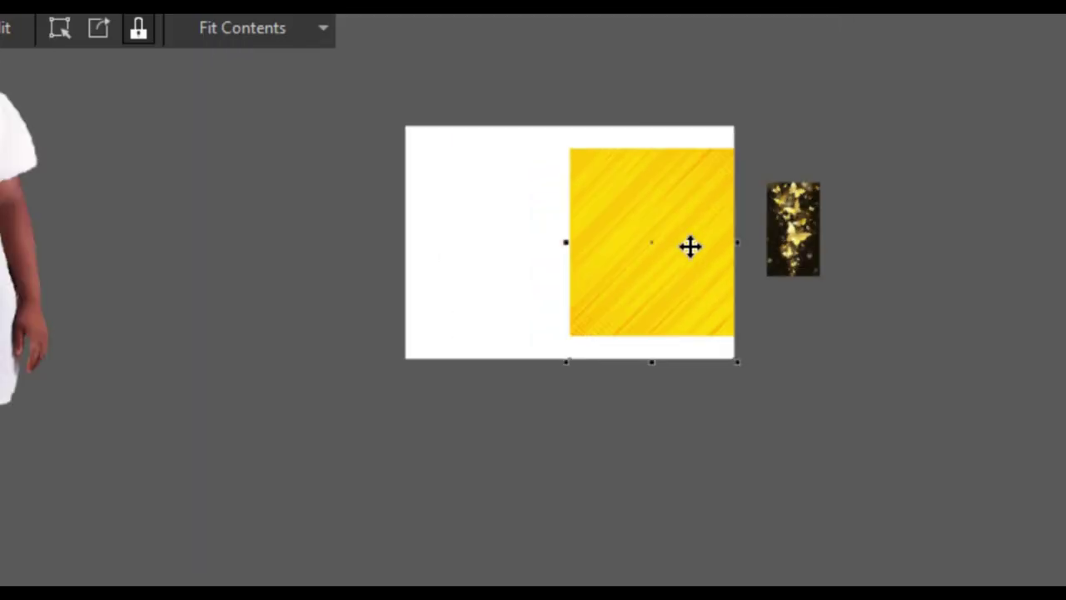
# Edit the PowerClip contents, scaling the yellow image to about 69% and placing it across the bottom of the right-half panel
pyautogui.scroll(2, 618, 260)
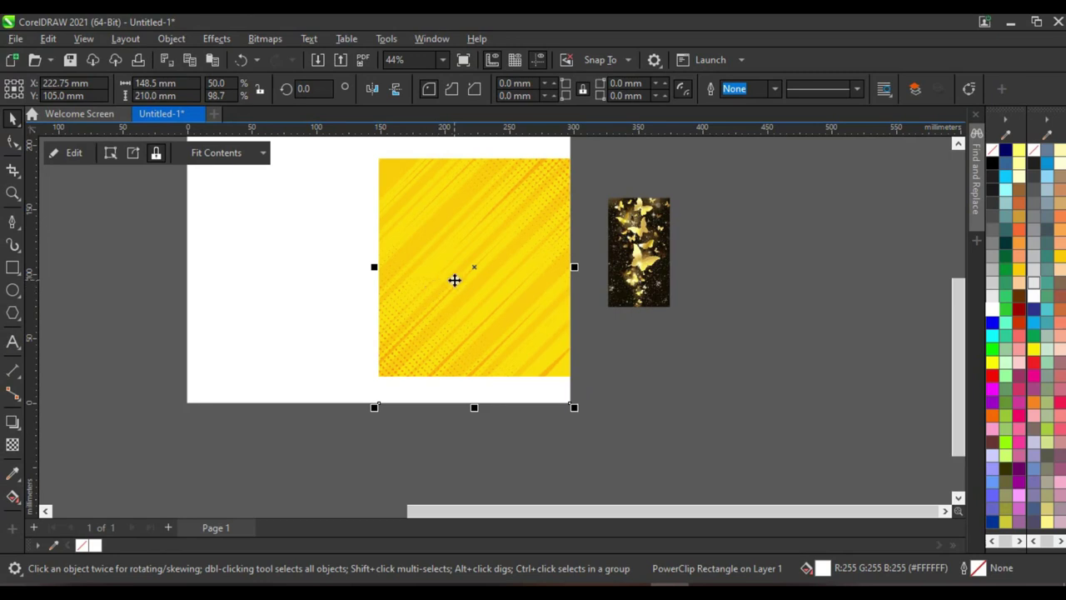
pyautogui.scroll(-1, 503, 260)
pyautogui.scroll(2, 500, 212)
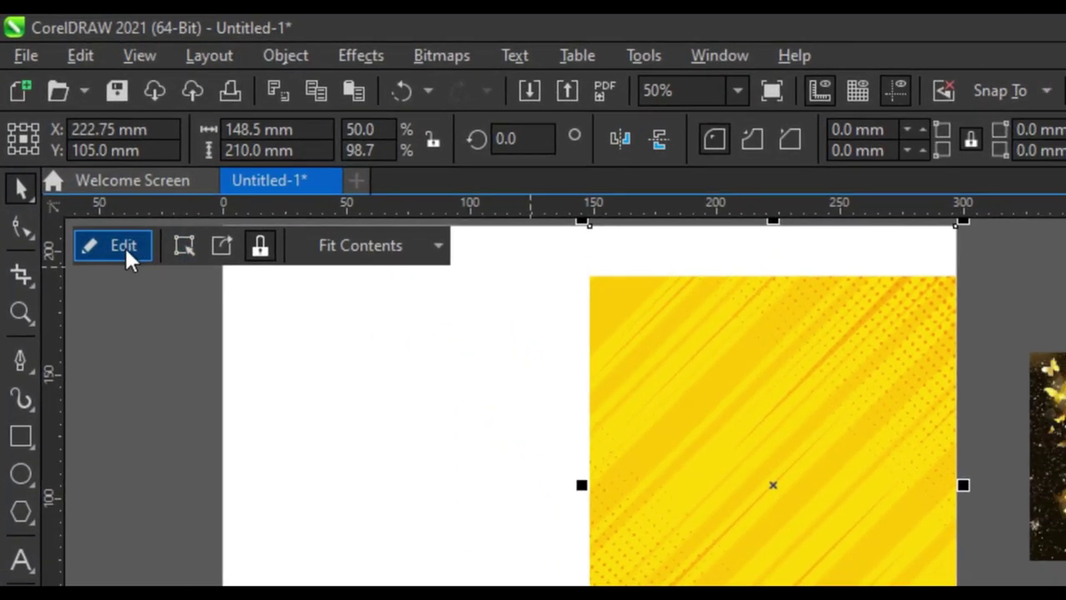
pyautogui.click(124, 246)
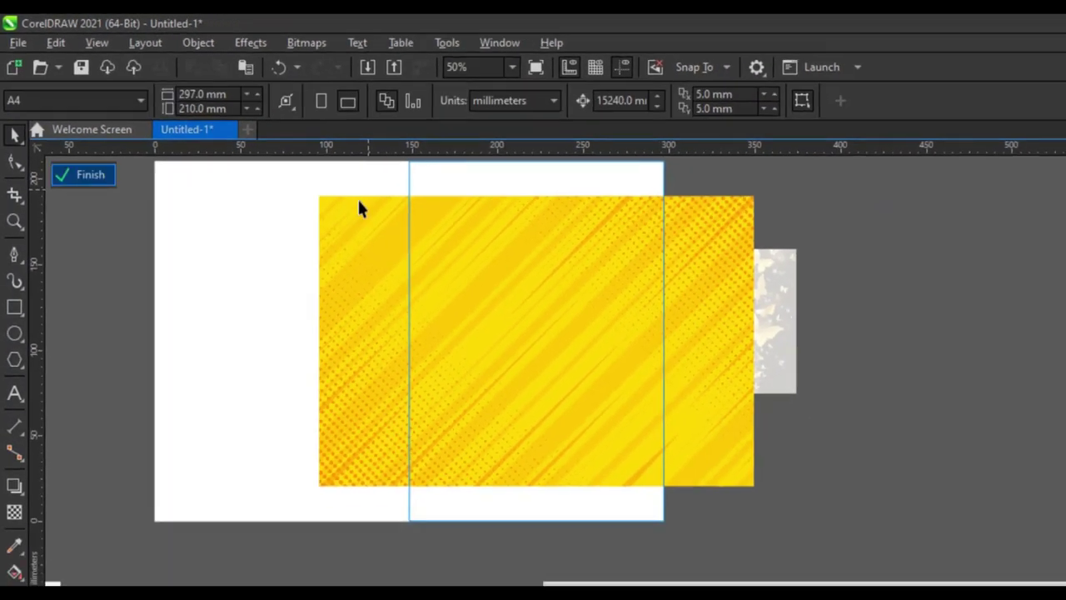
pyautogui.scroll(-3, 618, 491)
pyautogui.scroll(2, 443, 276)
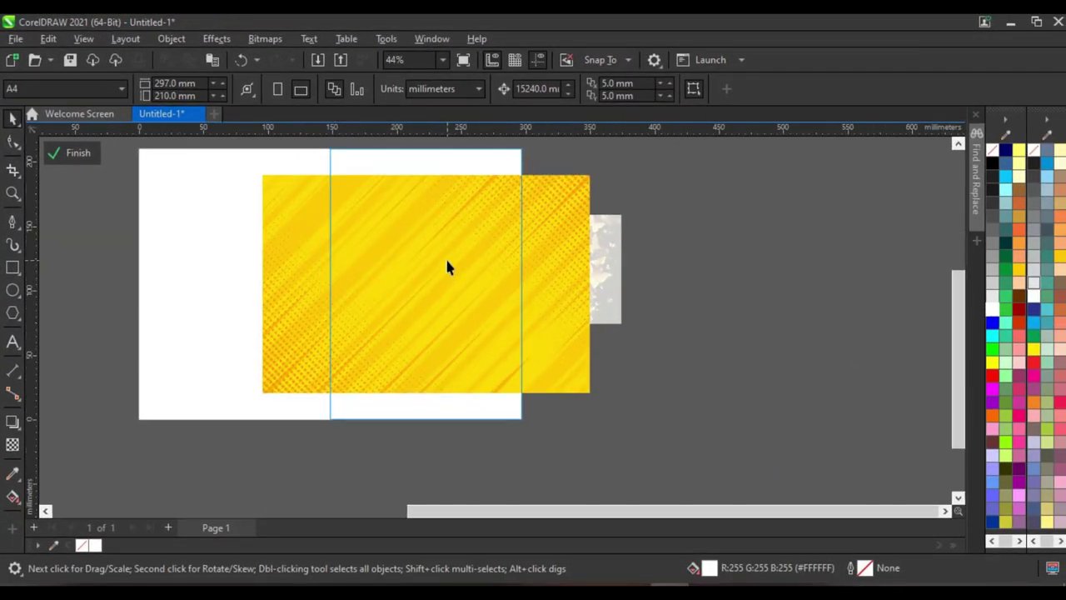
pyautogui.click(550, 209)
pyautogui.moveTo(589, 181); pyautogui.dragTo(458, 265)
pyautogui.moveTo(396, 323); pyautogui.dragTo(457, 345)
pyautogui.moveTo(528, 288); pyautogui.dragTo(548, 278)
pyautogui.scroll(2, 453, 360)
pyautogui.scroll(-2, 452, 360)
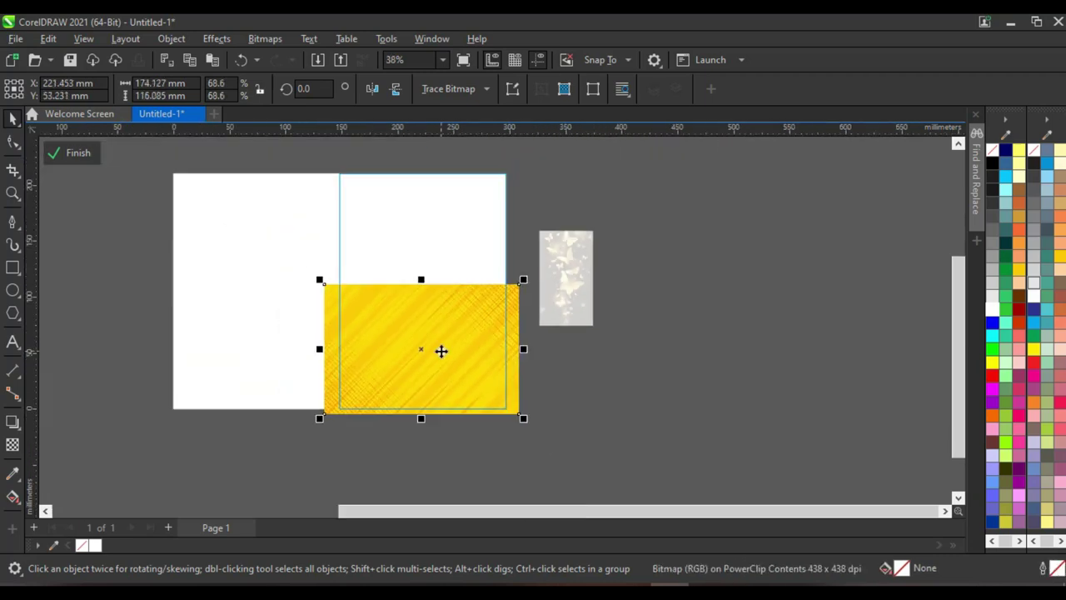
pyautogui.scroll(-1, 471, 294)
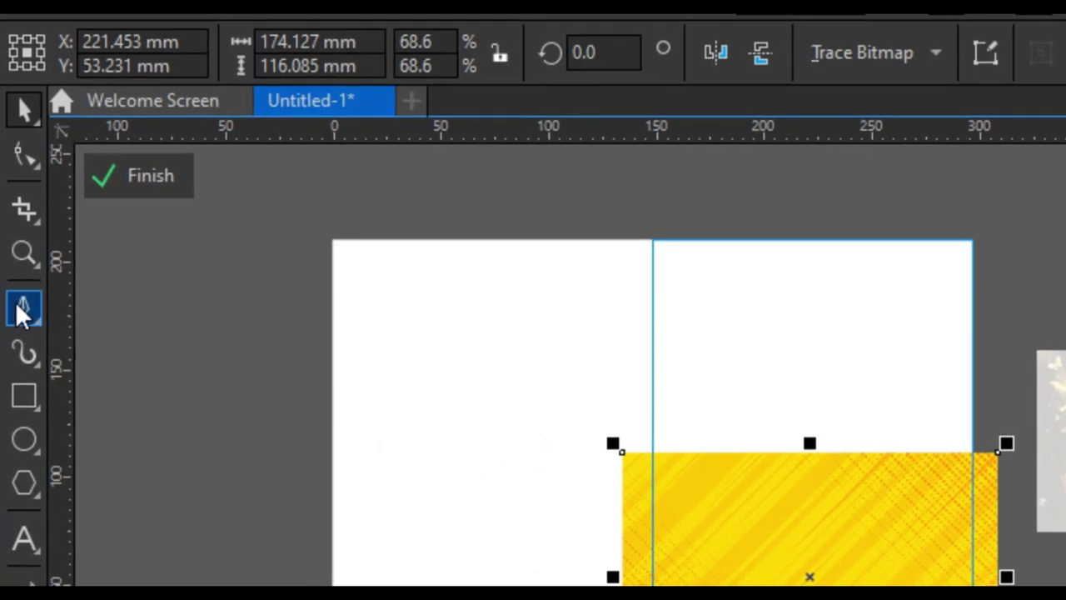
# Draw an open Pen tool curve about 190 × 187 mm, sweeping from the page's middle past its right edge and back above the page
pyautogui.click(13, 221)
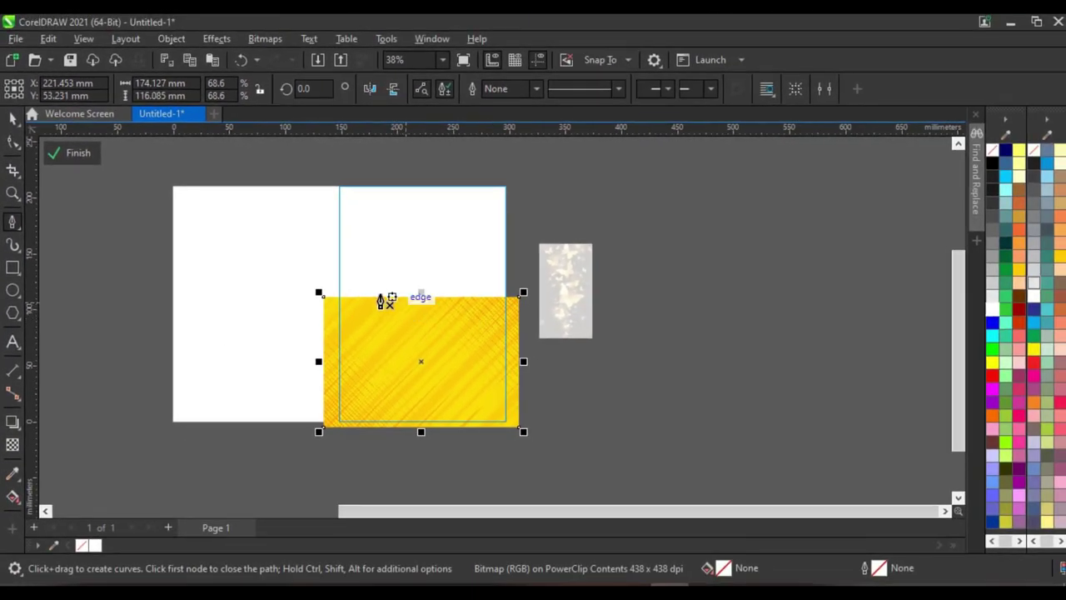
pyautogui.scroll(2, 735, 460)
pyautogui.scroll(-2, 388, 301)
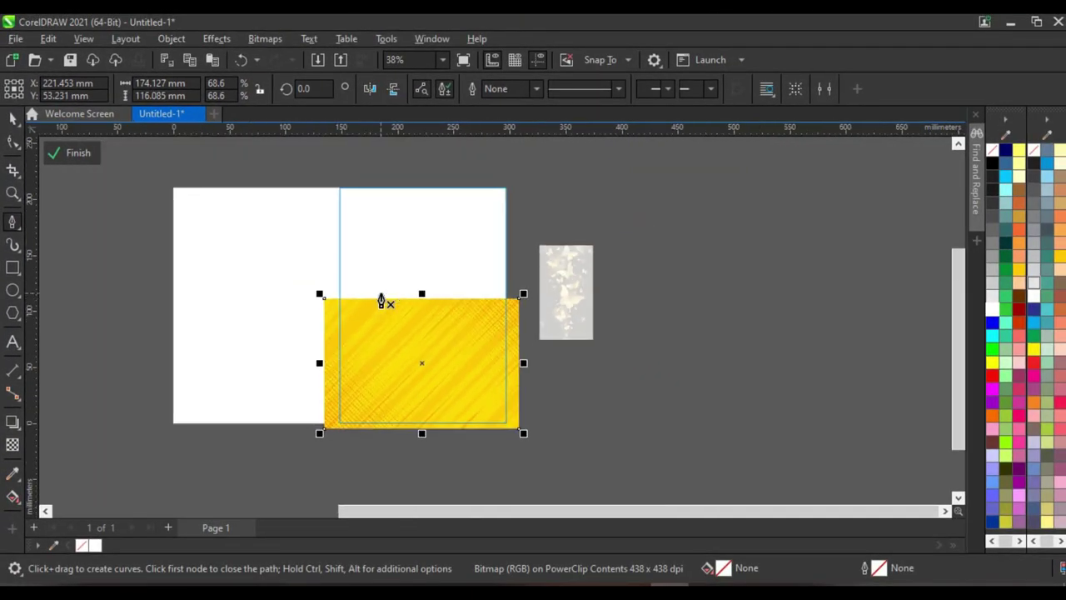
pyautogui.scroll(1, 408, 258)
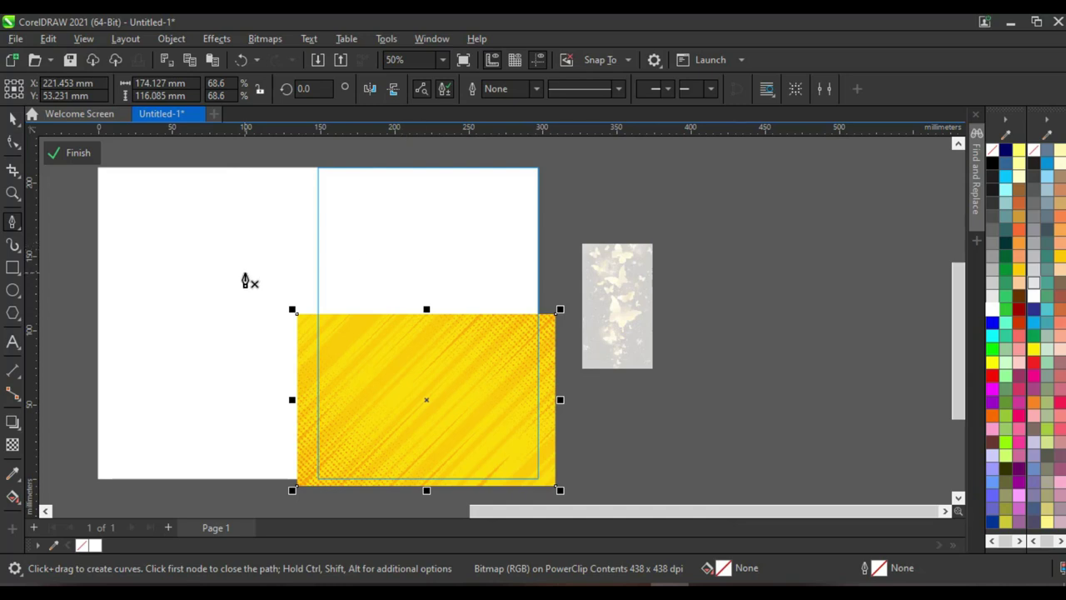
pyautogui.click(279, 356)
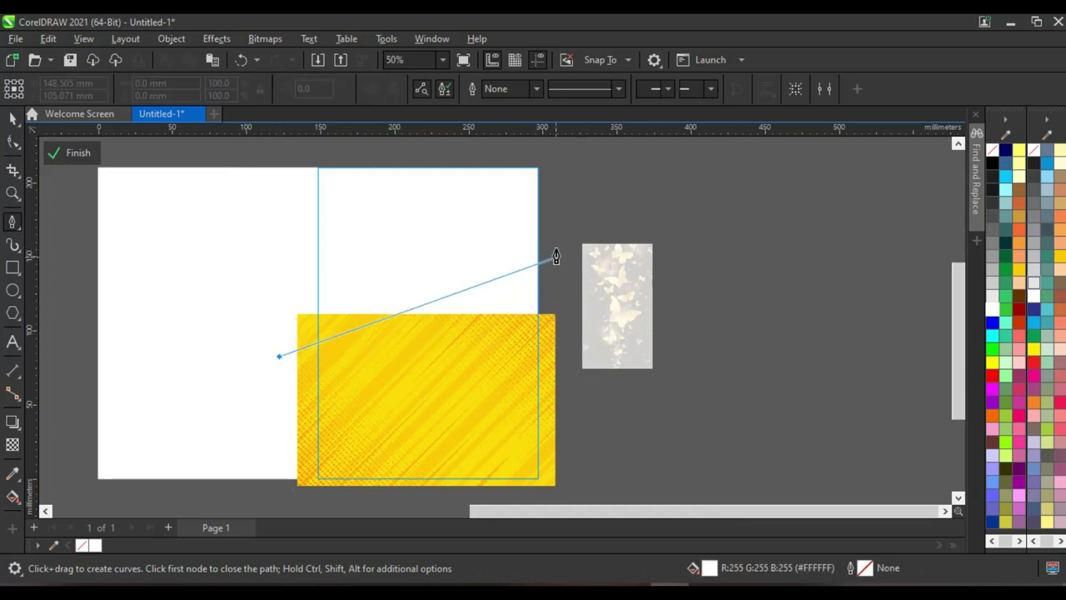
pyautogui.moveTo(557, 230); pyautogui.dragTo(557, 193)
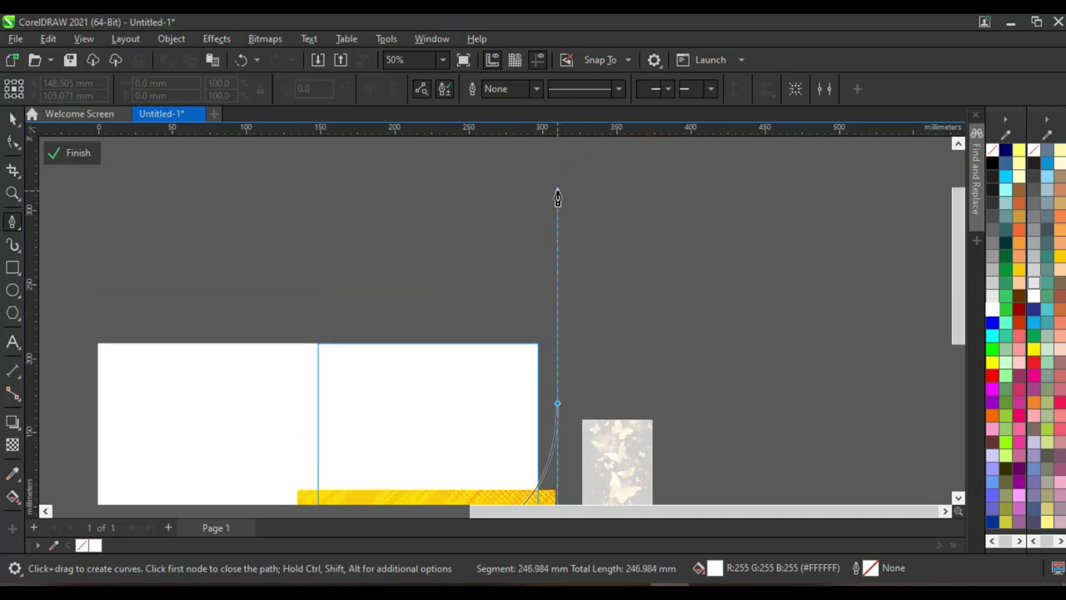
pyautogui.scroll(-2, 559, 238)
pyautogui.scroll(1, 529, 335)
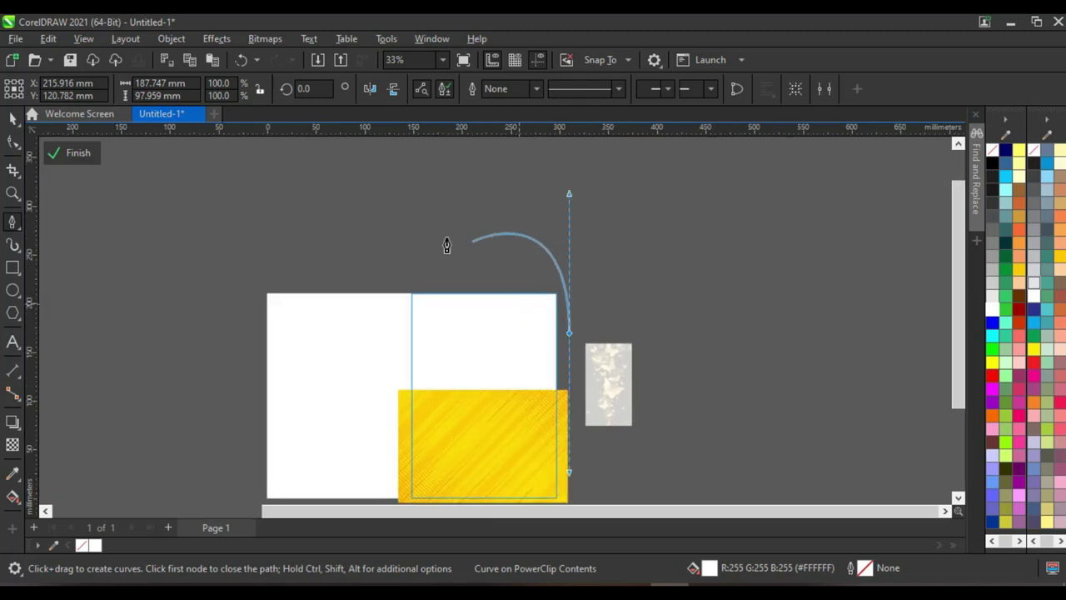
pyautogui.doubleClick(377, 265)
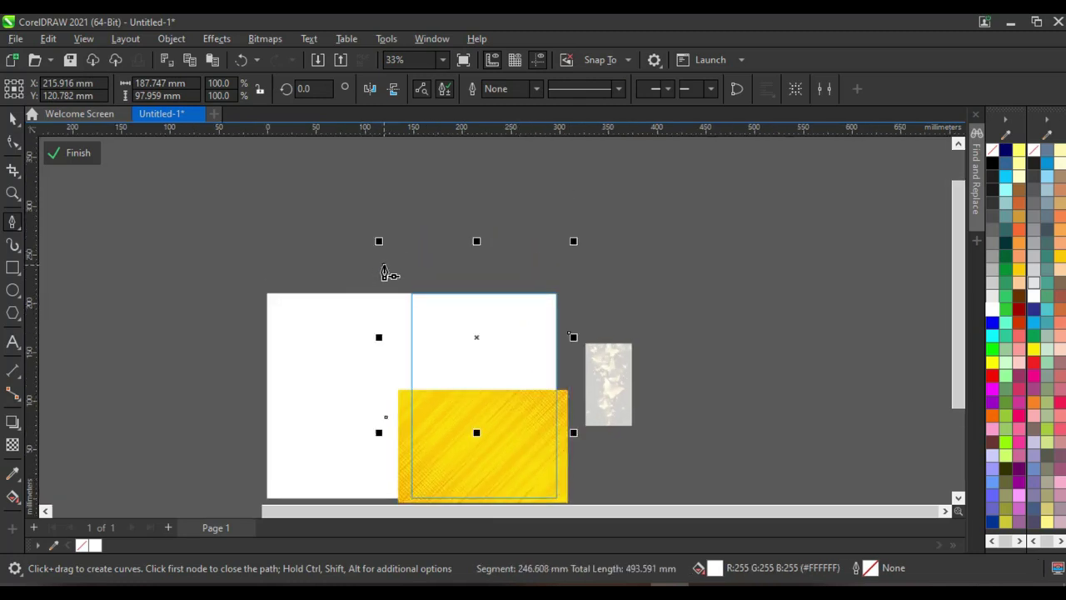
# Give the curve a black outline and close it with a straight segment joining its two open ends
pyautogui.scroll(2, 557, 315)
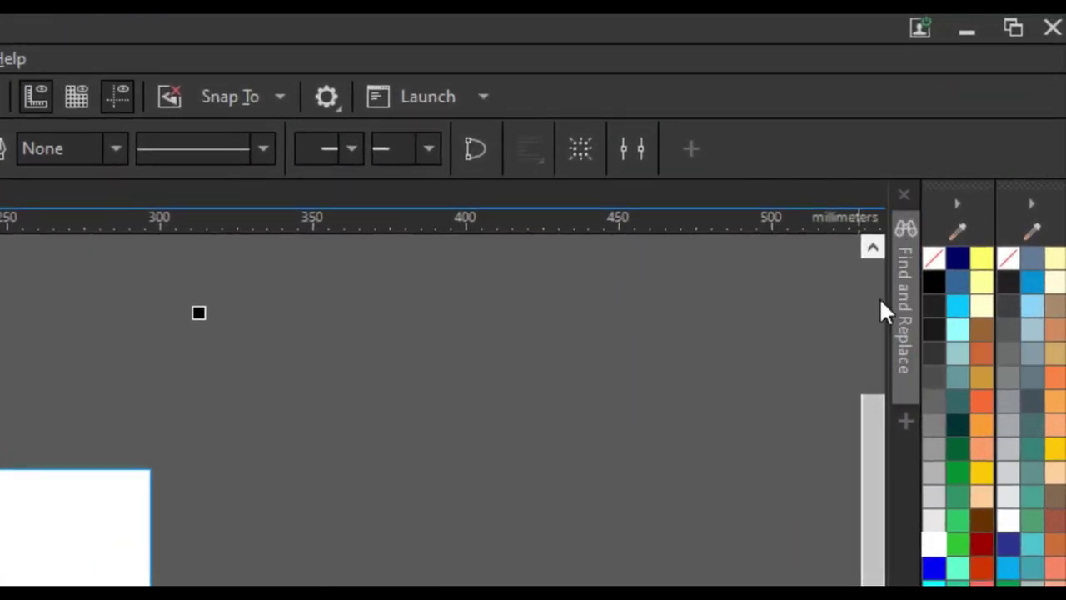
pyautogui.rightClick(929, 274)
pyautogui.click(916, 293)
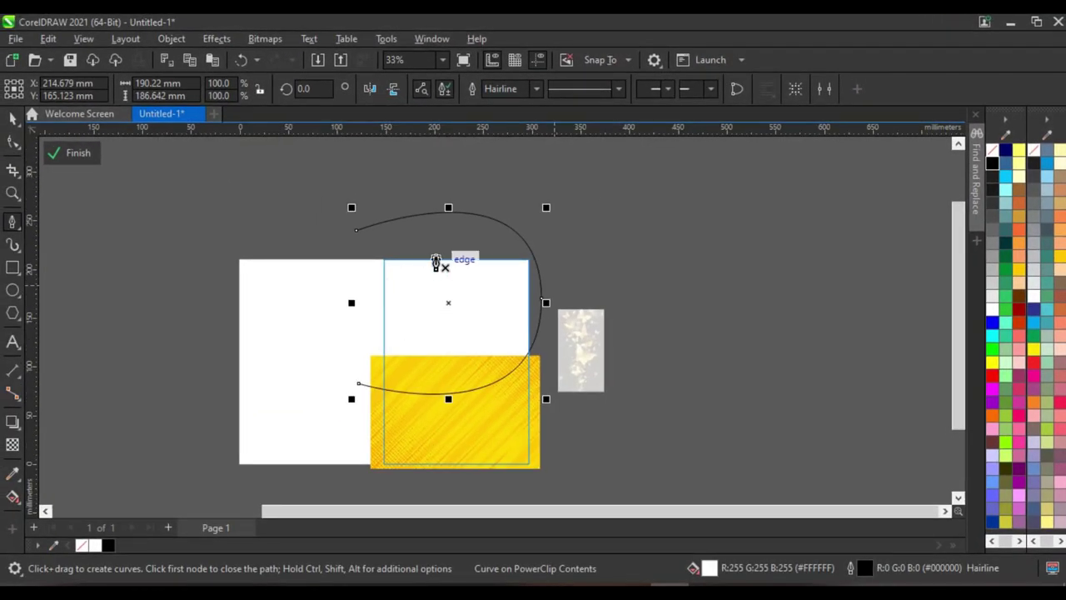
pyautogui.scroll(1, 436, 262)
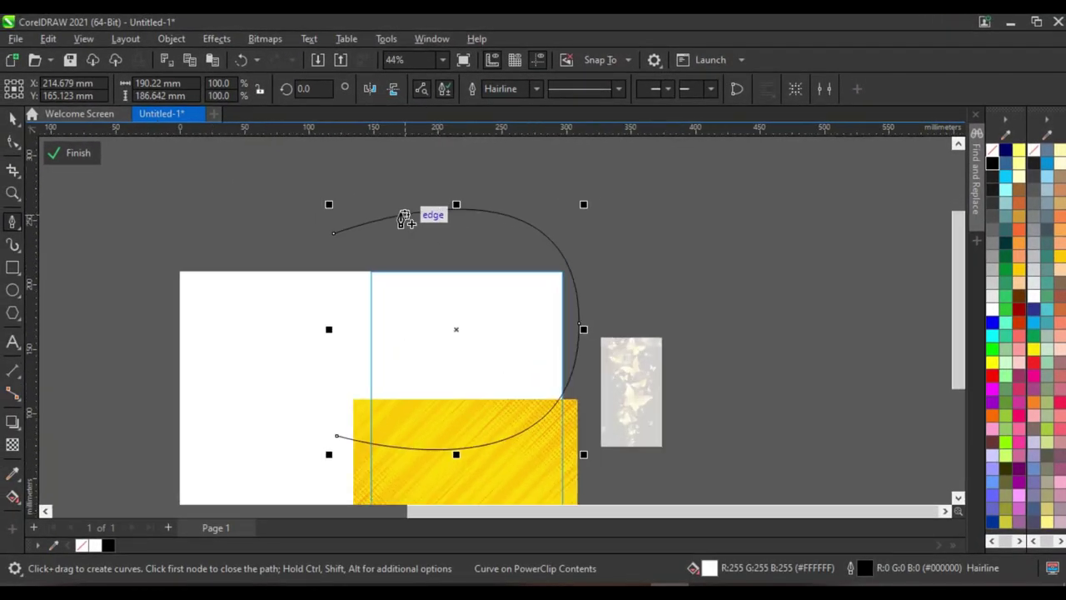
pyautogui.click(334, 235)
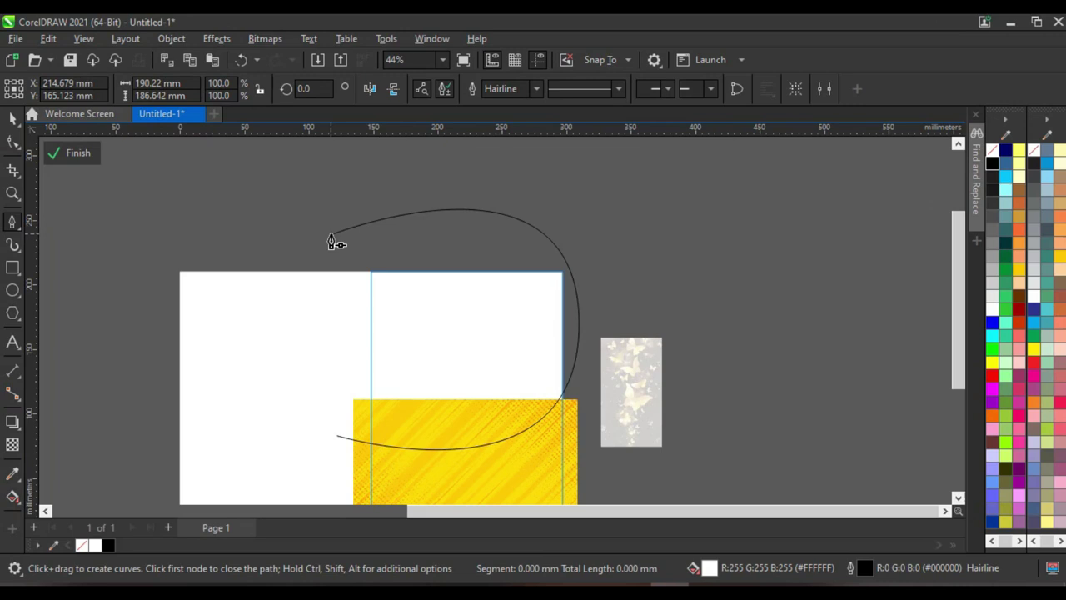
pyautogui.click(337, 436)
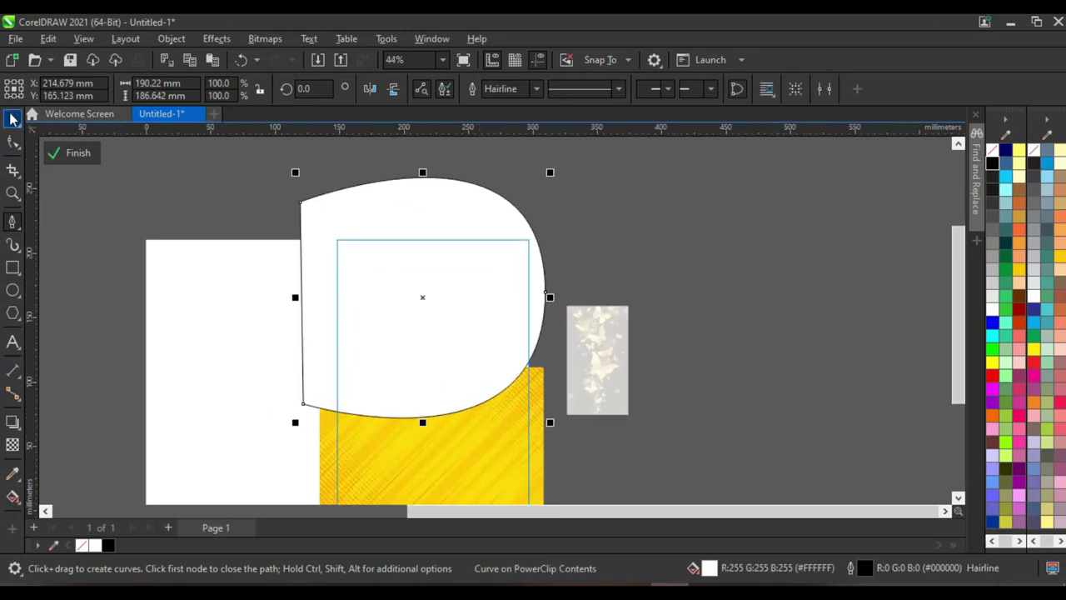
# Remove the white fill from the closed curved shape, keeping only its outline
pyautogui.scroll(1, 471, 301)
pyautogui.scroll(-2, 472, 280)
pyautogui.scroll(1, 455, 290)
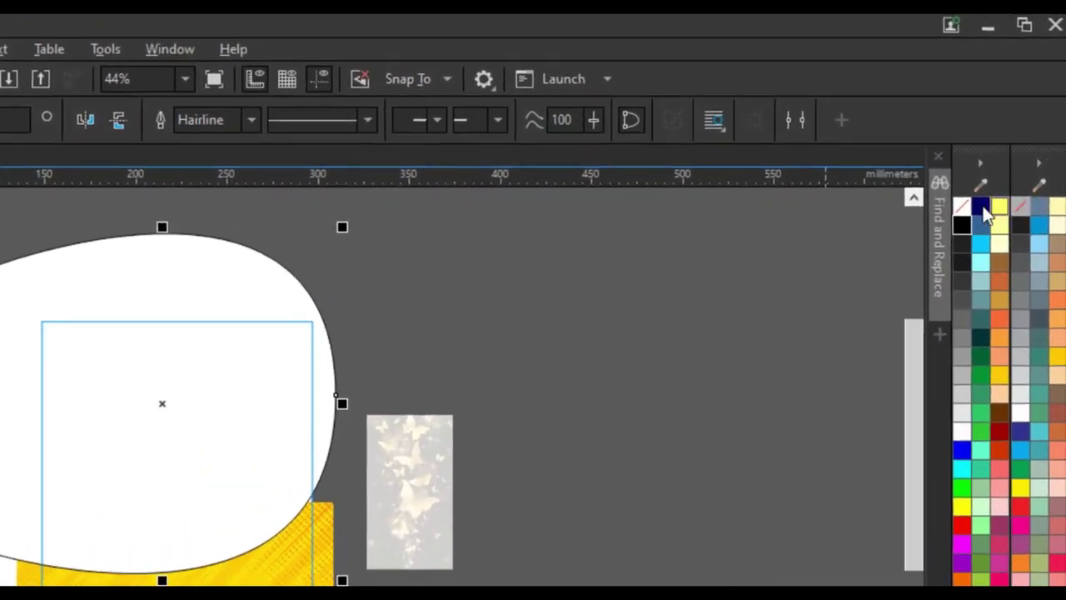
pyautogui.click(986, 161)
pyautogui.scroll(1, 219, 442)
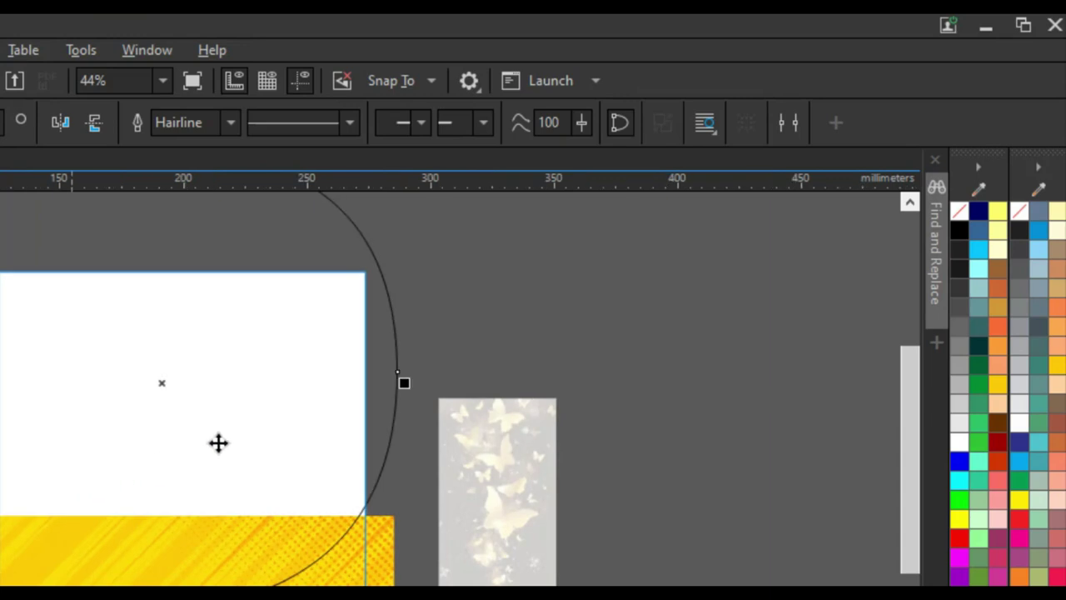
pyautogui.scroll(-2, 245, 483)
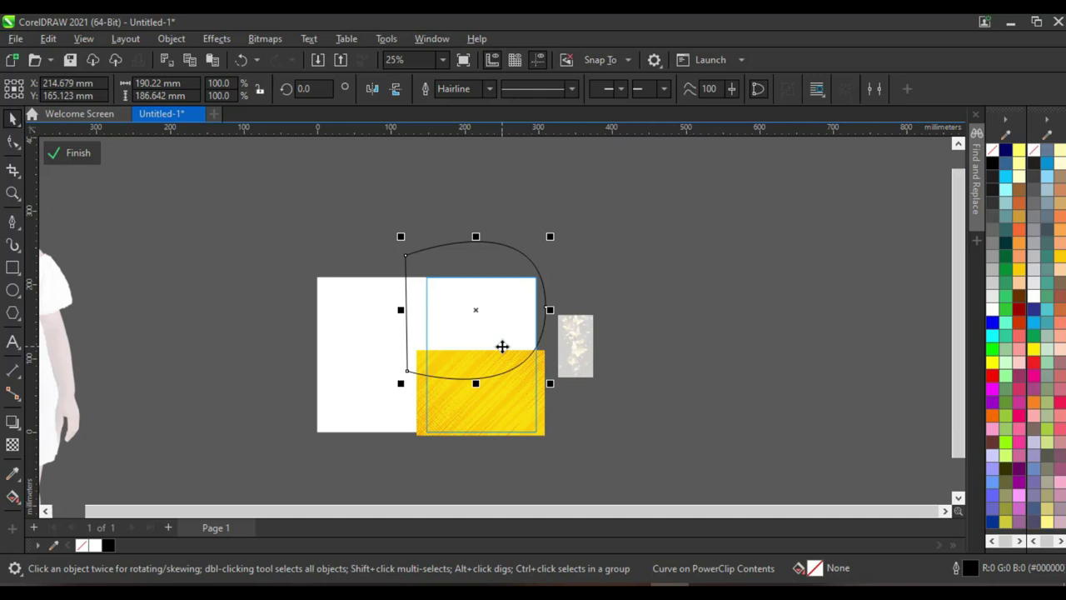
pyautogui.scroll(2, 502, 345)
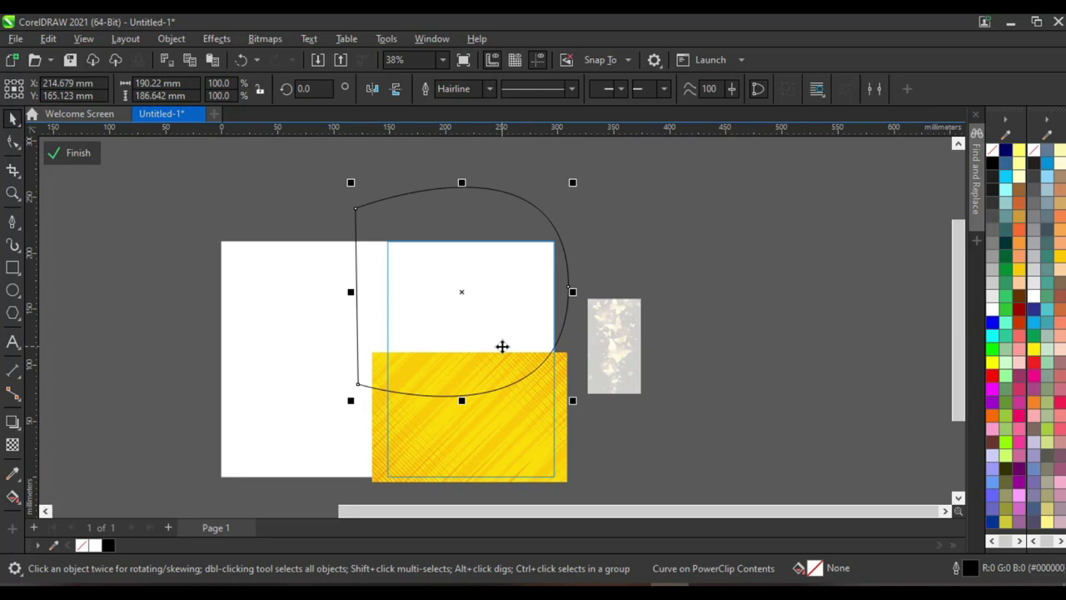
pyautogui.scroll(1, 536, 355)
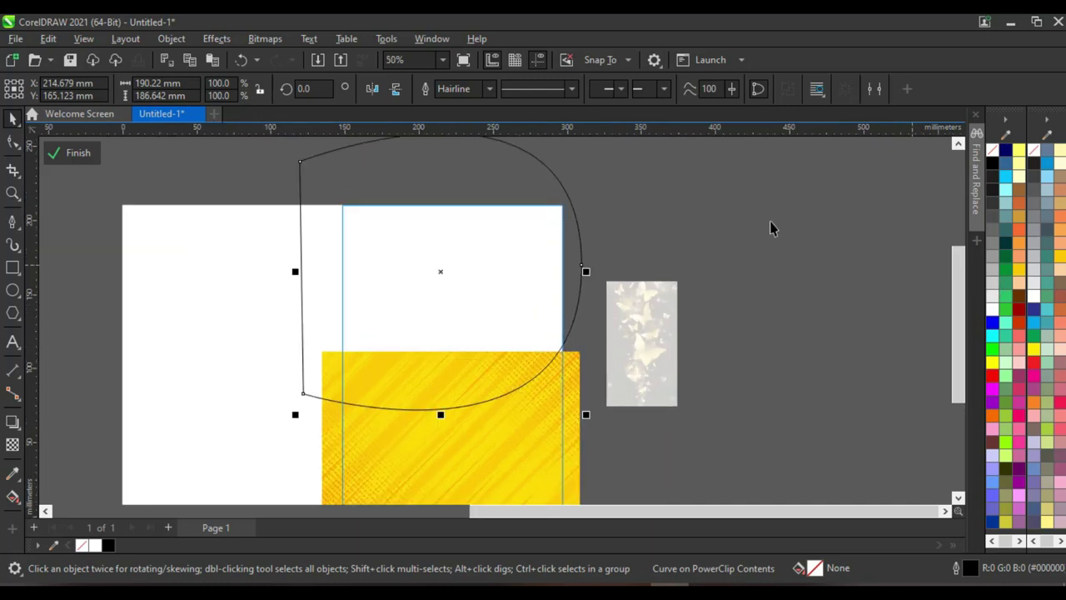
pyautogui.scroll(-2, 507, 222)
pyautogui.scroll(1, 512, 269)
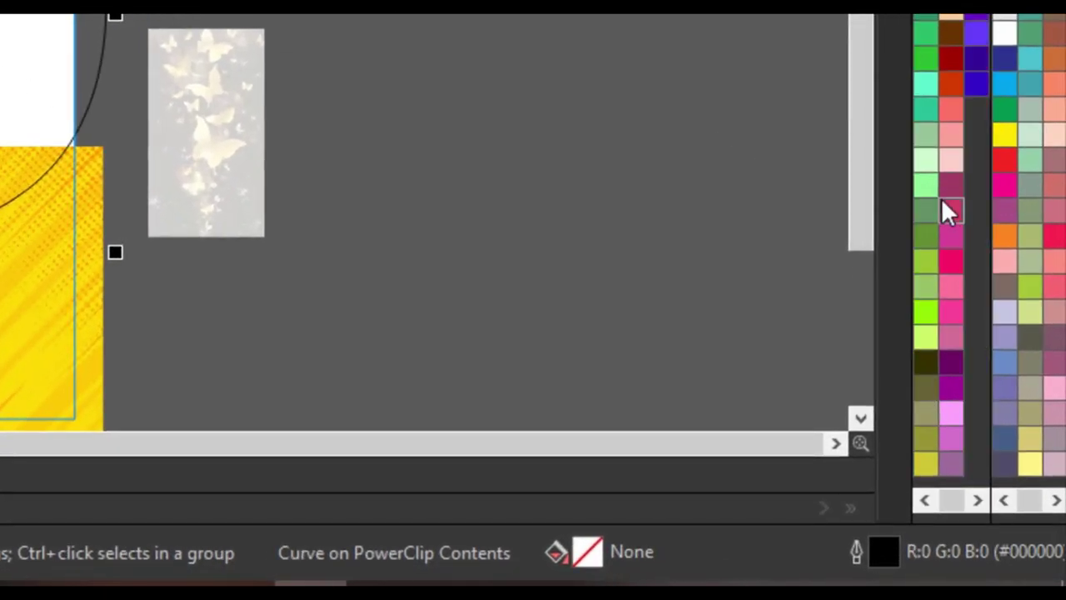
# Fill the closed curved shape with Navy Blue (#003399) and remove its black outline
pyautogui.scroll(1, 940, 175)
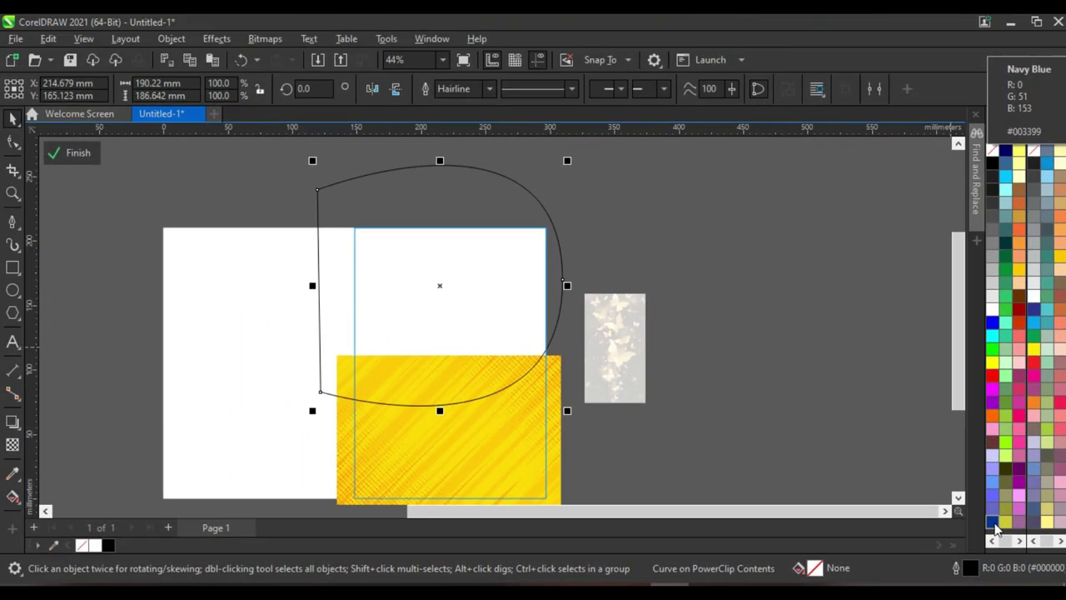
pyautogui.click(994, 523)
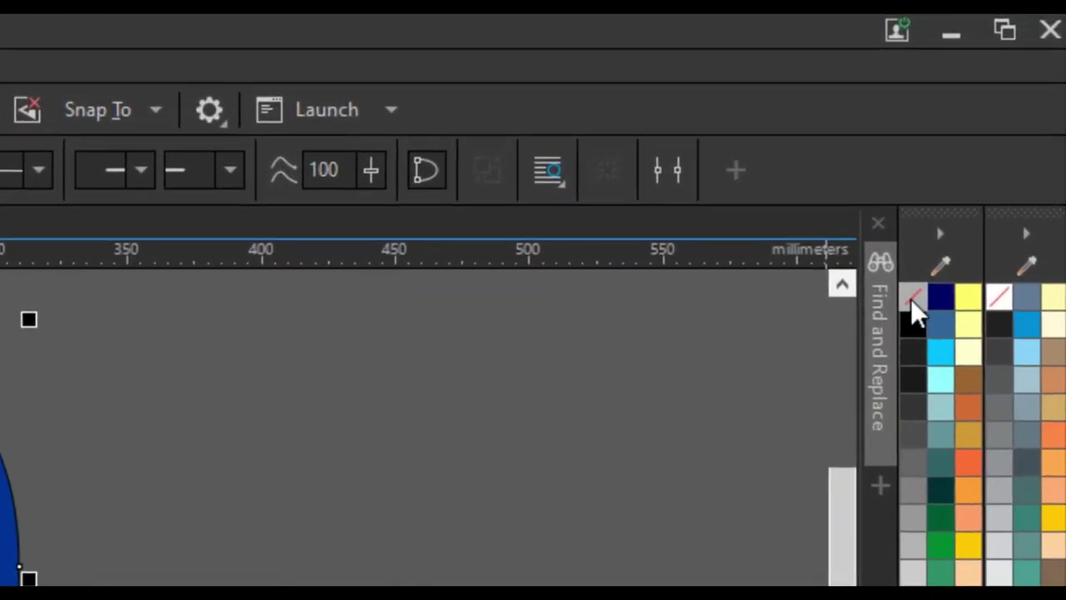
pyautogui.rightClick(992, 152)
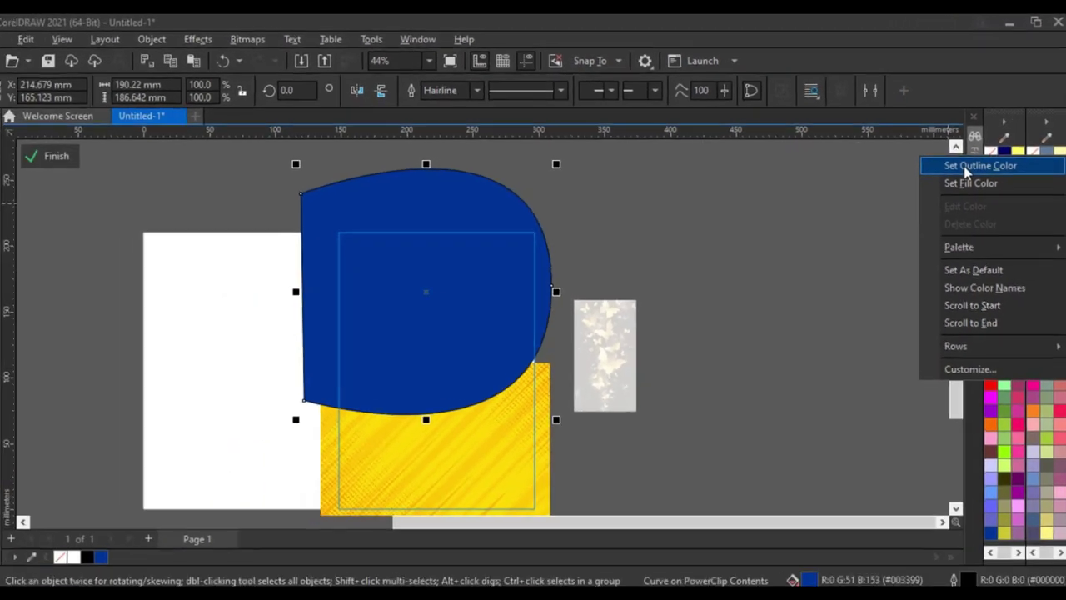
pyautogui.click(893, 275)
# Nudge the blue curved shape slightly right over the yellow image, centring it at about X 217.6 mm, Y 165.2 mm
pyautogui.scroll(2, 474, 325)
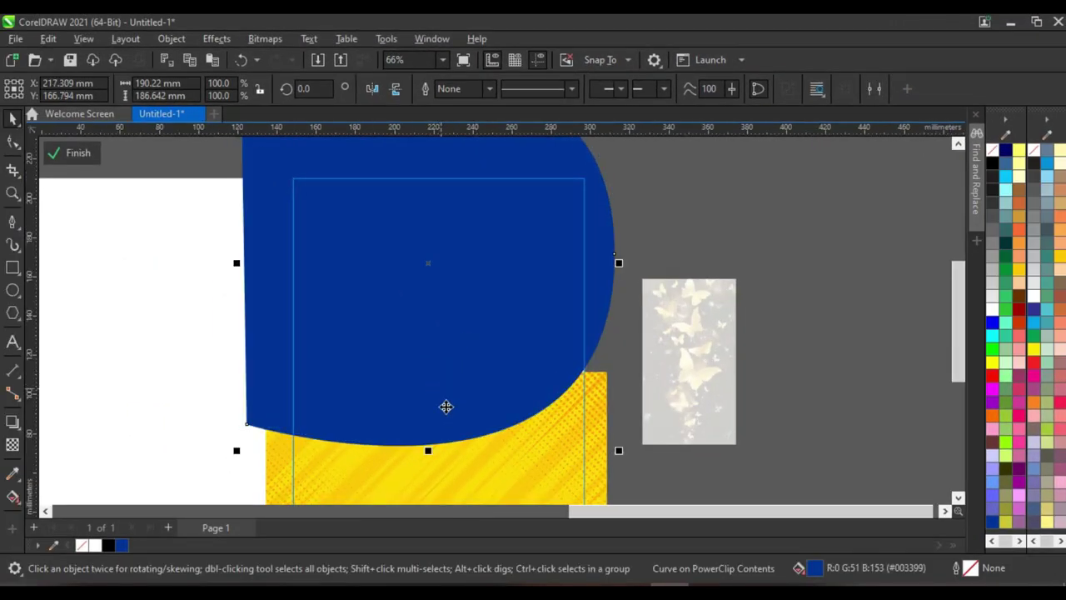
pyautogui.scroll(2, 442, 405)
pyautogui.click(447, 374)
pyautogui.scroll(-4, 433, 381)
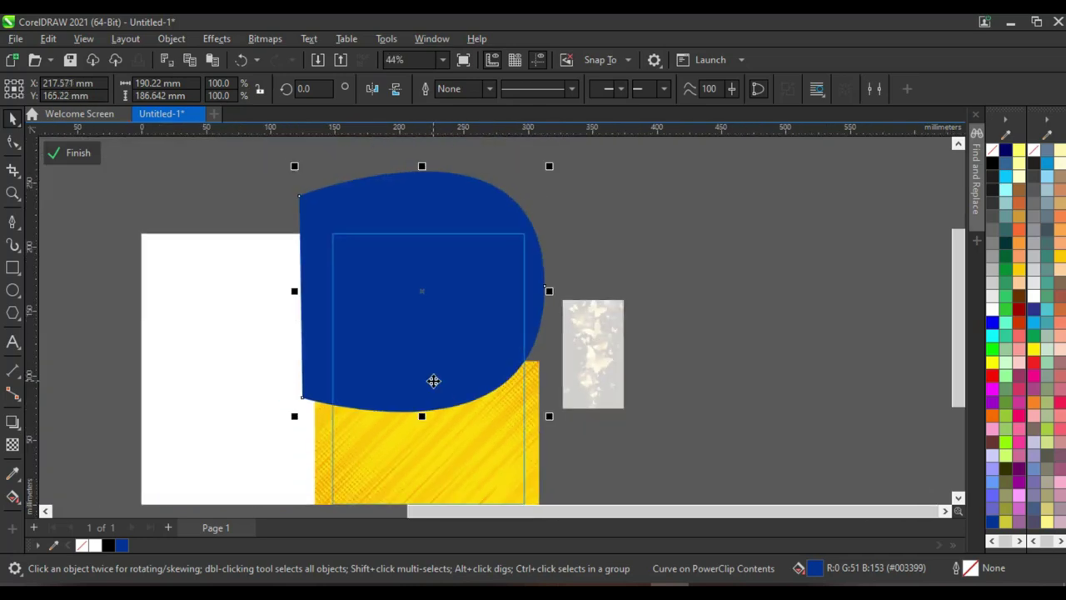
pyautogui.scroll(2, 433, 385)
pyautogui.scroll(2, 434, 390)
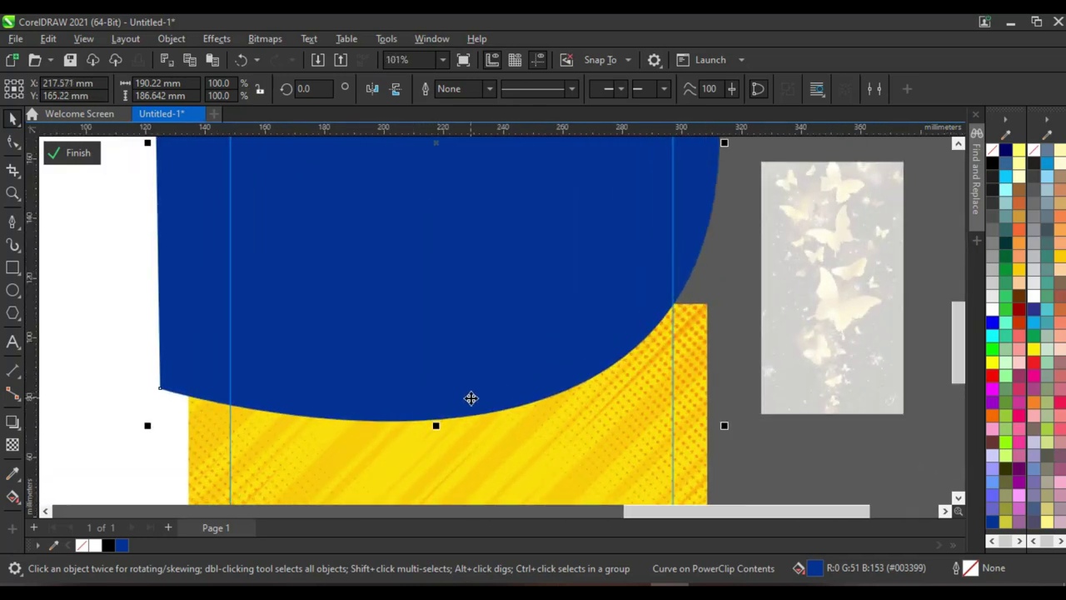
pyautogui.scroll(-3, 546, 370)
pyautogui.moveTo(547, 370); pyautogui.dragTo(222, 332)
pyautogui.rightClick(223, 332)
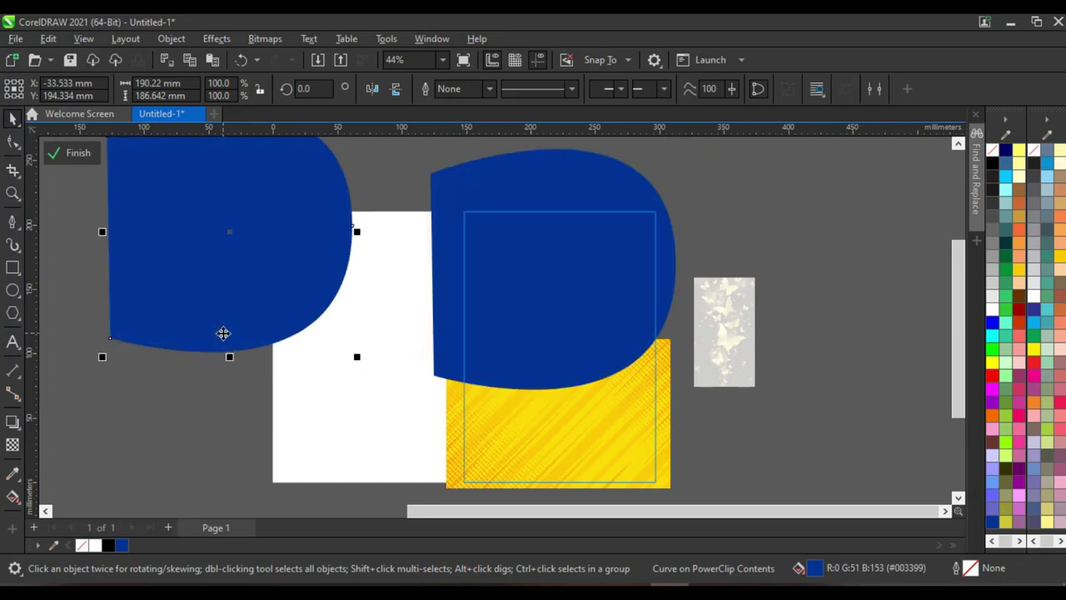
pyautogui.scroll(-2, 295, 364)
pyautogui.scroll(3, 264, 330)
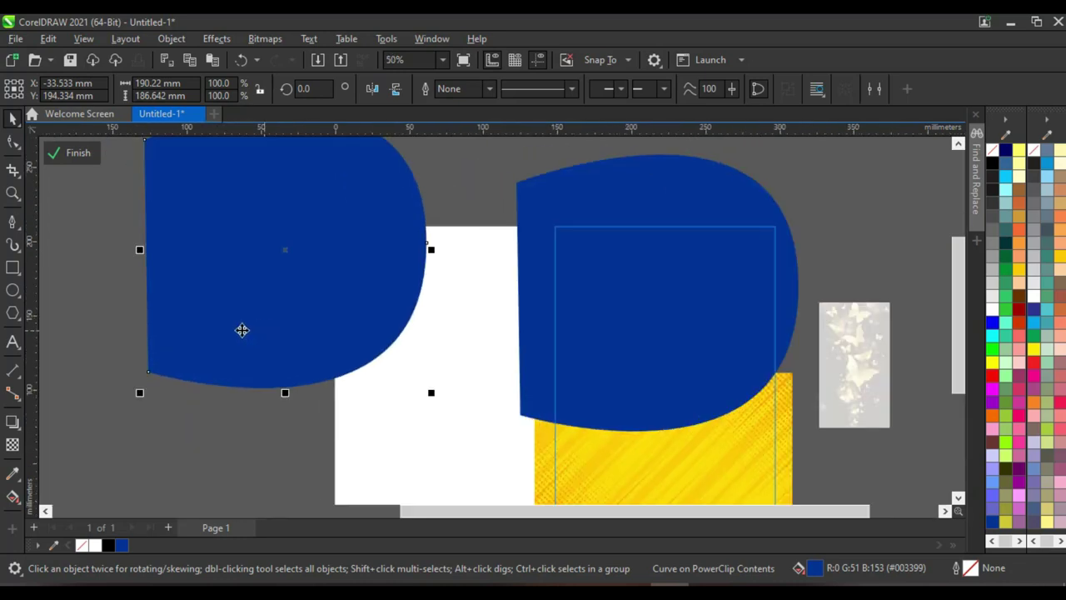
pyautogui.scroll(-3, 357, 327)
pyautogui.scroll(2, 375, 326)
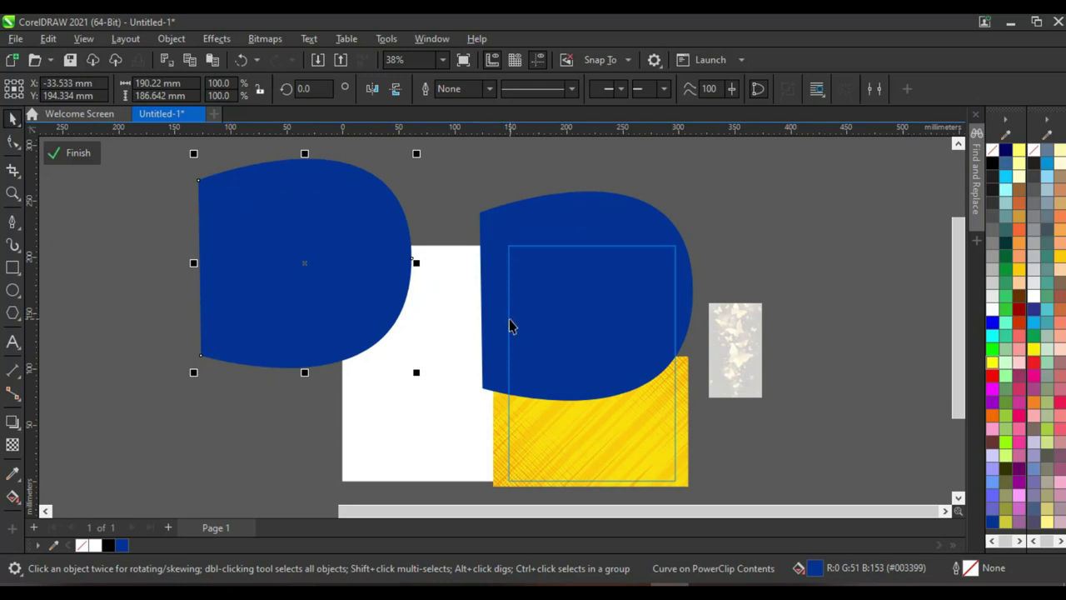
pyautogui.press('Delete')
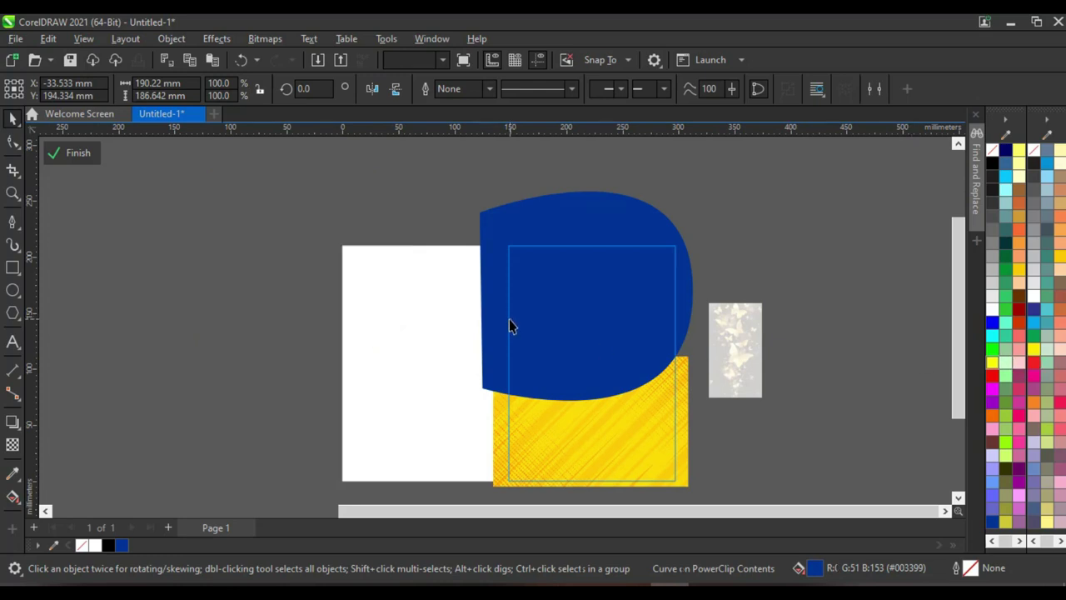
# Duplicate the blue curved shape beyond the page's left edge and fill the copy with yellow (#FFCC00)
pyautogui.click(631, 302)
pyautogui.moveTo(629, 326); pyautogui.dragTo(313, 316)
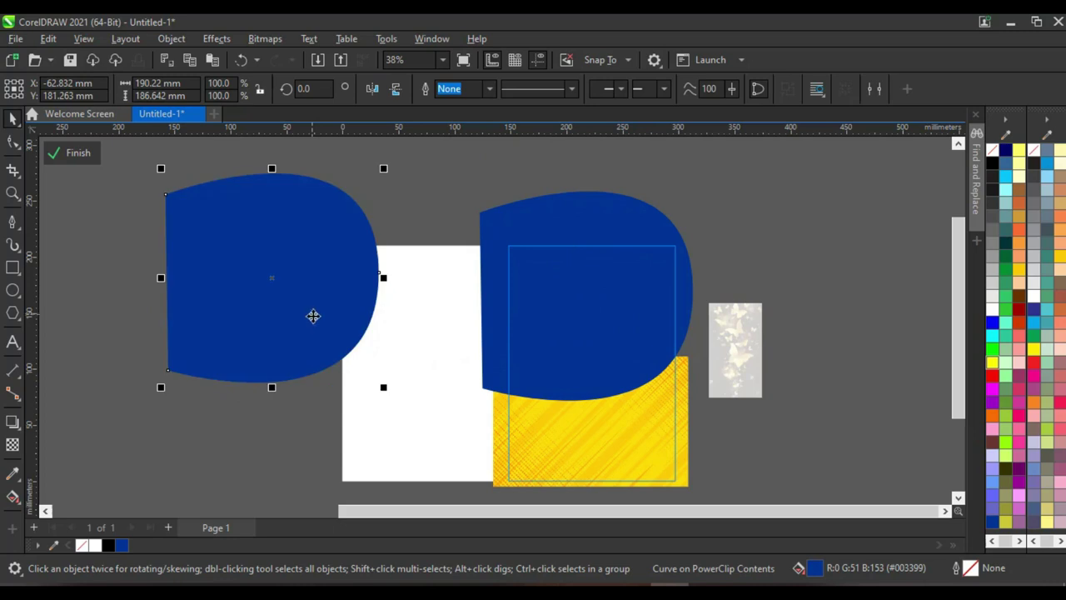
pyautogui.scroll(1, 313, 316)
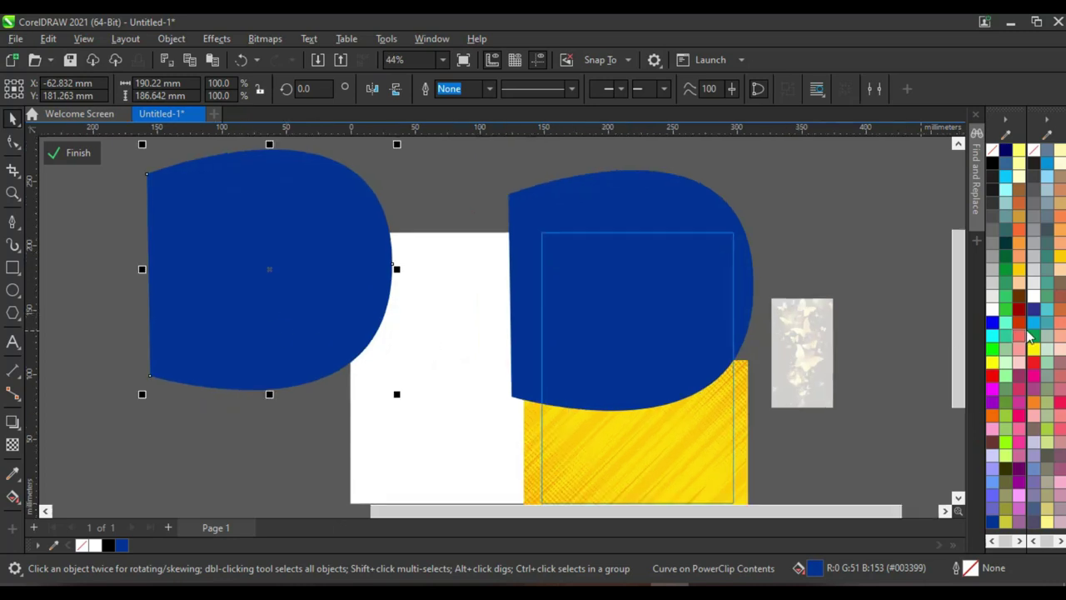
pyautogui.click(992, 362)
pyautogui.scroll(2, 226, 367)
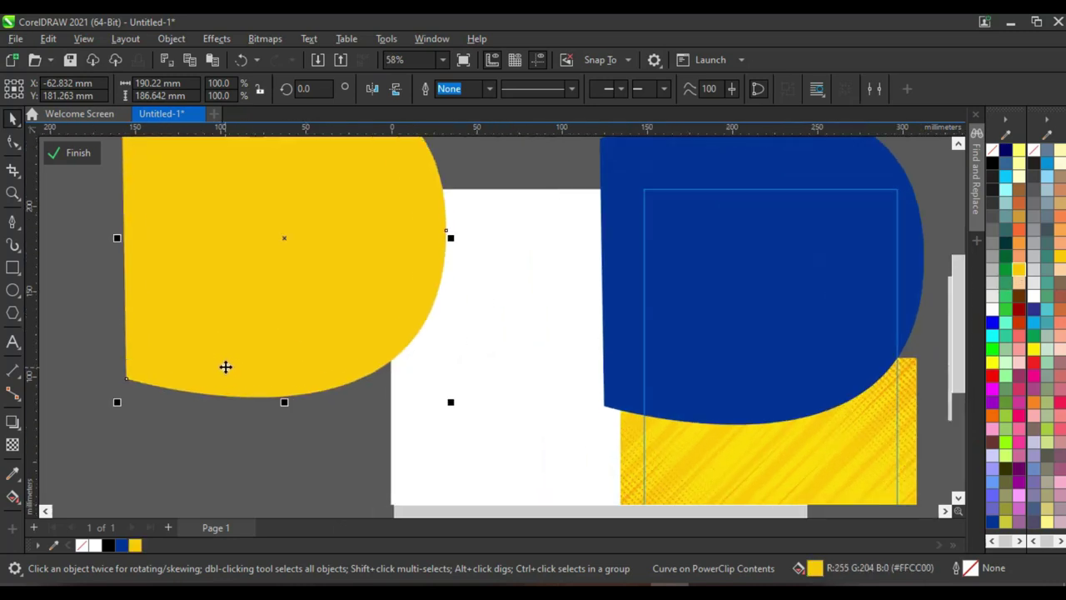
# Duplicate the yellow shape about 13 mm higher and slightly to the left, and fill the copy with light grey (#CCCCCC)
pyautogui.scroll(2, 226, 392)
pyautogui.scroll(-3, 340, 419)
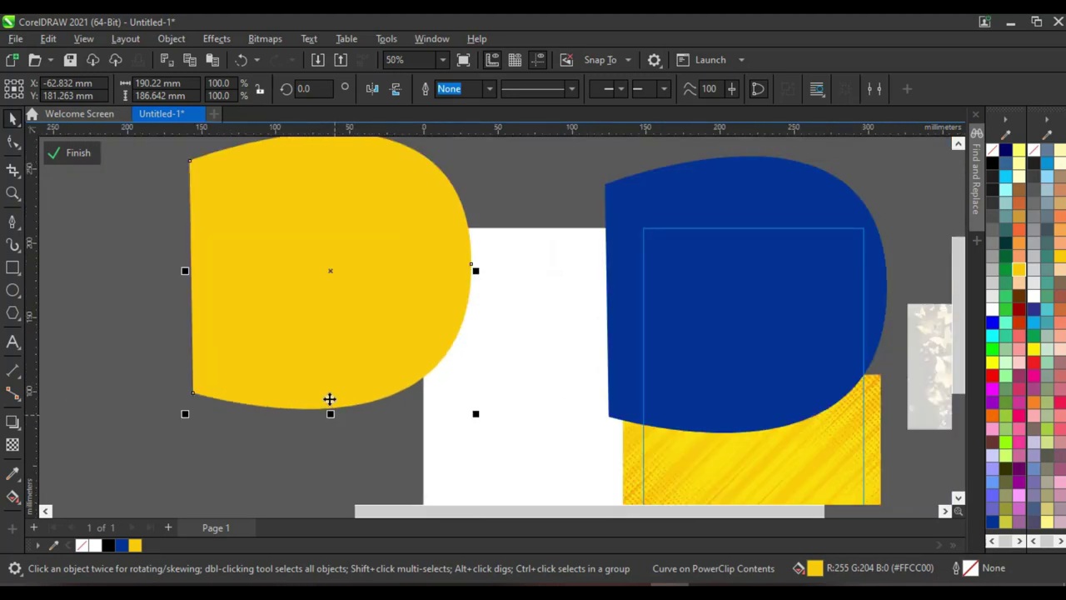
pyautogui.scroll(4, 329, 399)
pyautogui.moveTo(351, 370); pyautogui.dragTo(352, 368)
pyautogui.scroll(-2, 348, 375)
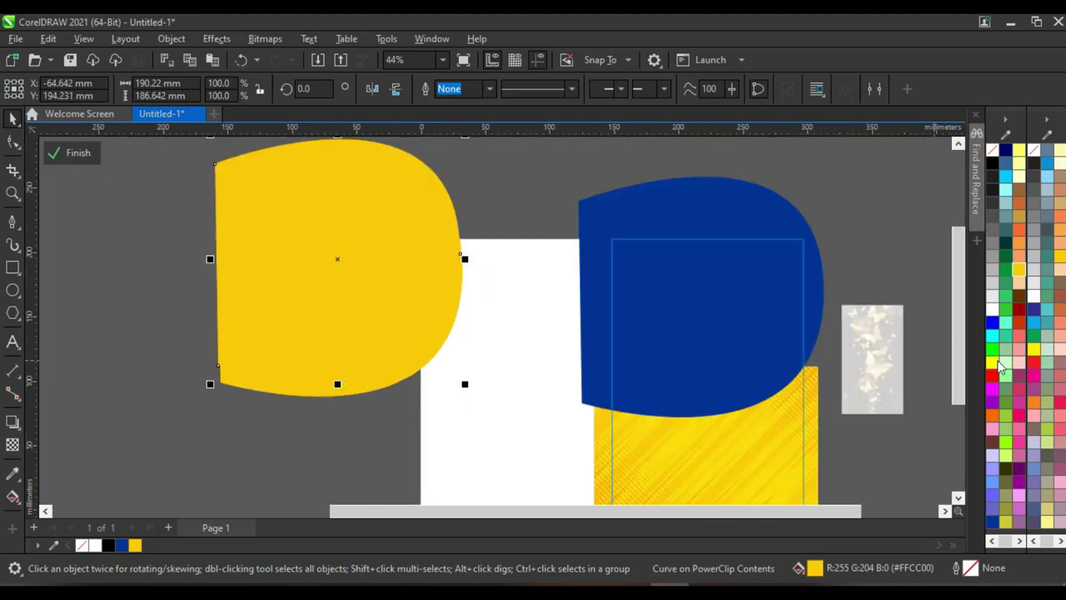
pyautogui.click(993, 285)
pyautogui.scroll(1, 407, 354)
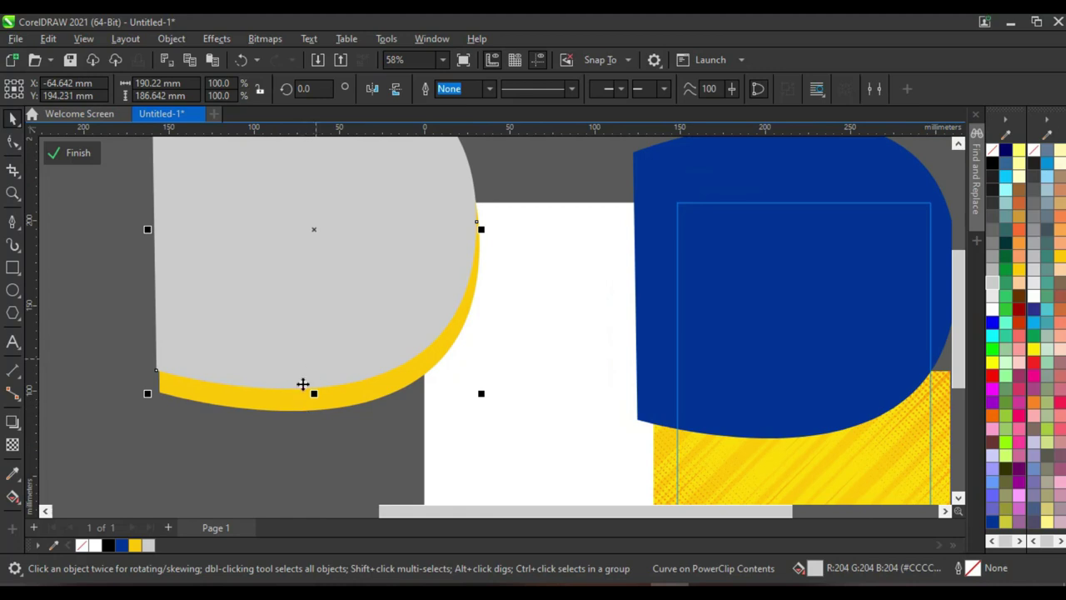
# Trim the yellow shape with the overlapping grey copy, then delete the grey copy so only a curved yellow strip remains
pyautogui.scroll(1, 416, 405)
pyautogui.scroll(-1, 444, 409)
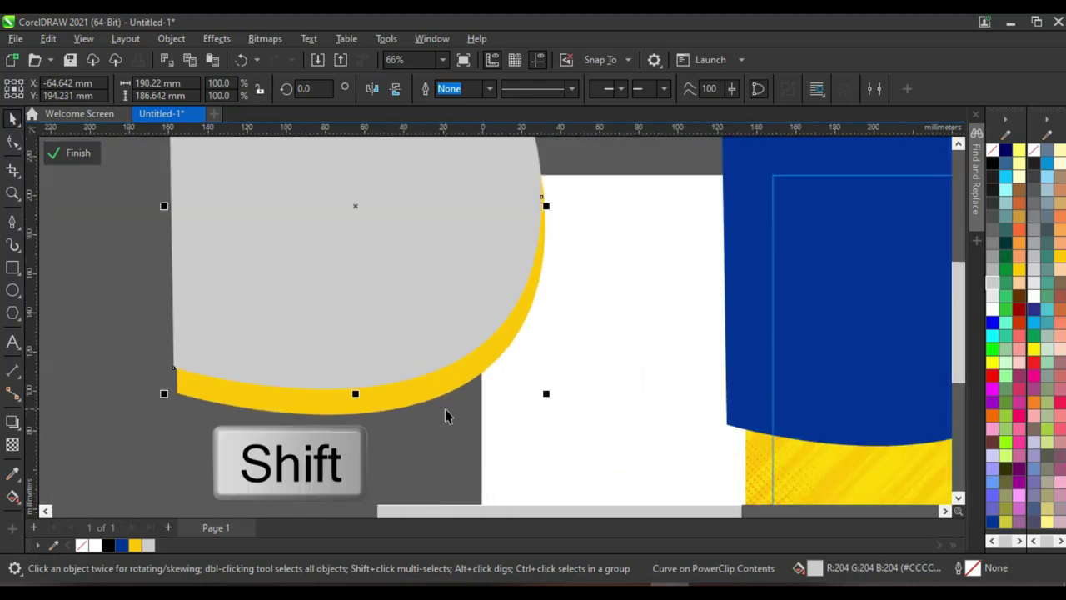
pyautogui.keyDown('shift'); pyautogui.click(424, 389); pyautogui.keyUp('shift')
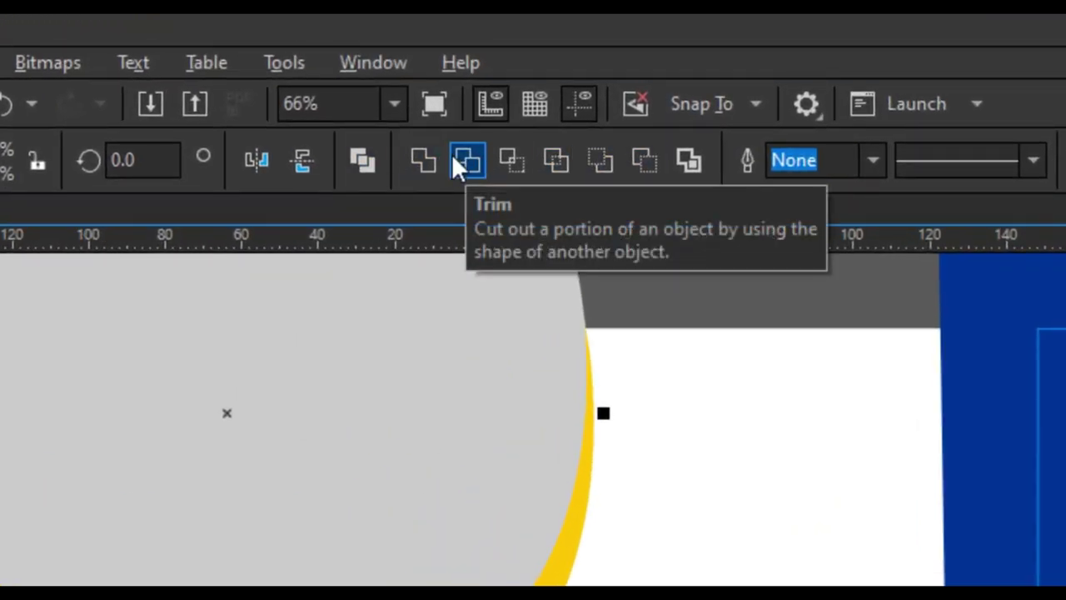
pyautogui.click(454, 159)
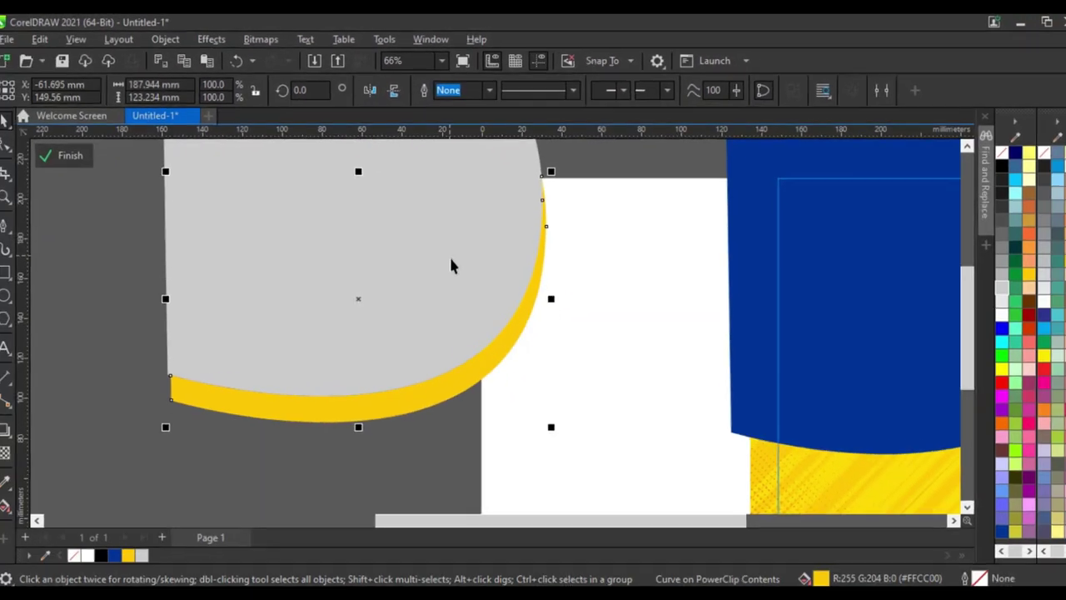
pyautogui.scroll(-2, 589, 251)
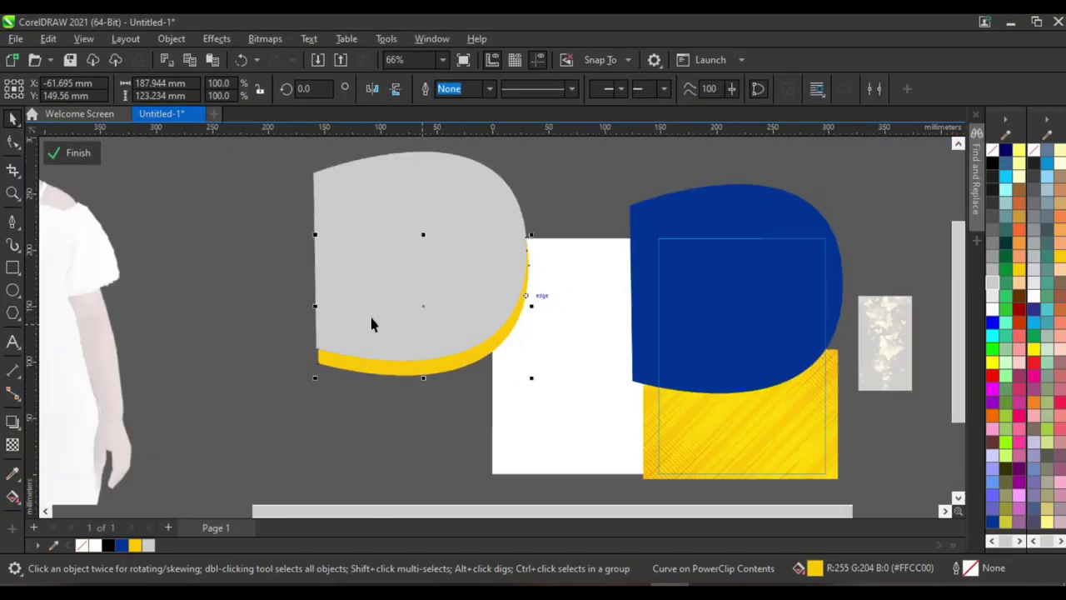
pyautogui.click(297, 310)
pyautogui.moveTo(428, 332); pyautogui.dragTo(255, 327)
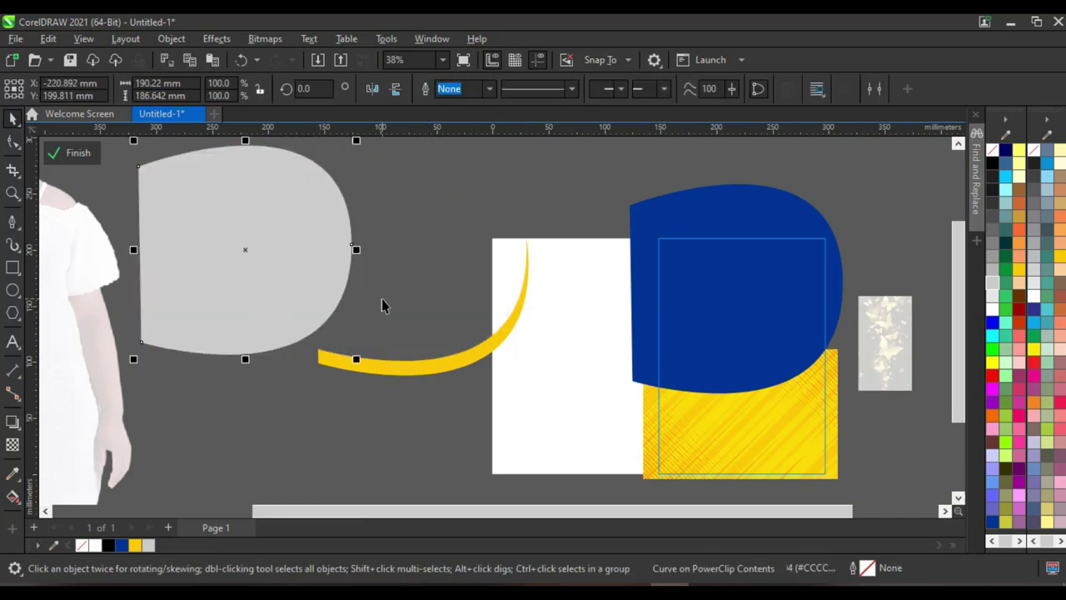
pyautogui.press('Delete')
# Move the curved yellow strip about 34 mm right and 22 mm down, so that it reaches further onto the page
pyautogui.scroll(2, 469, 364)
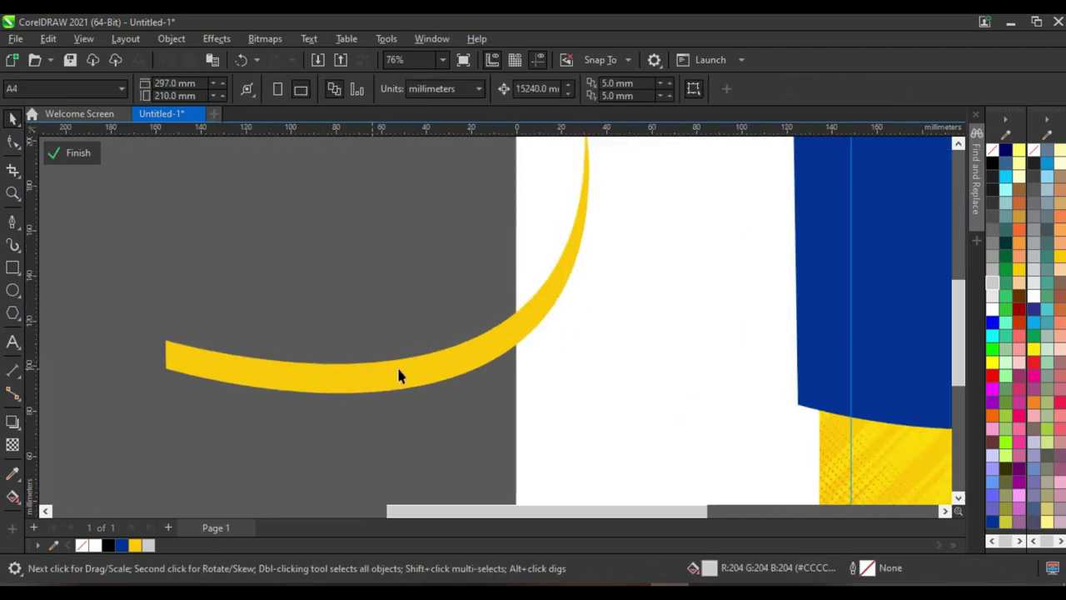
pyautogui.scroll(-2, 458, 348)
pyautogui.moveTo(464, 357); pyautogui.dragTo(539, 357)
pyautogui.scroll(-1, 540, 358)
pyautogui.scroll(3, 413, 394)
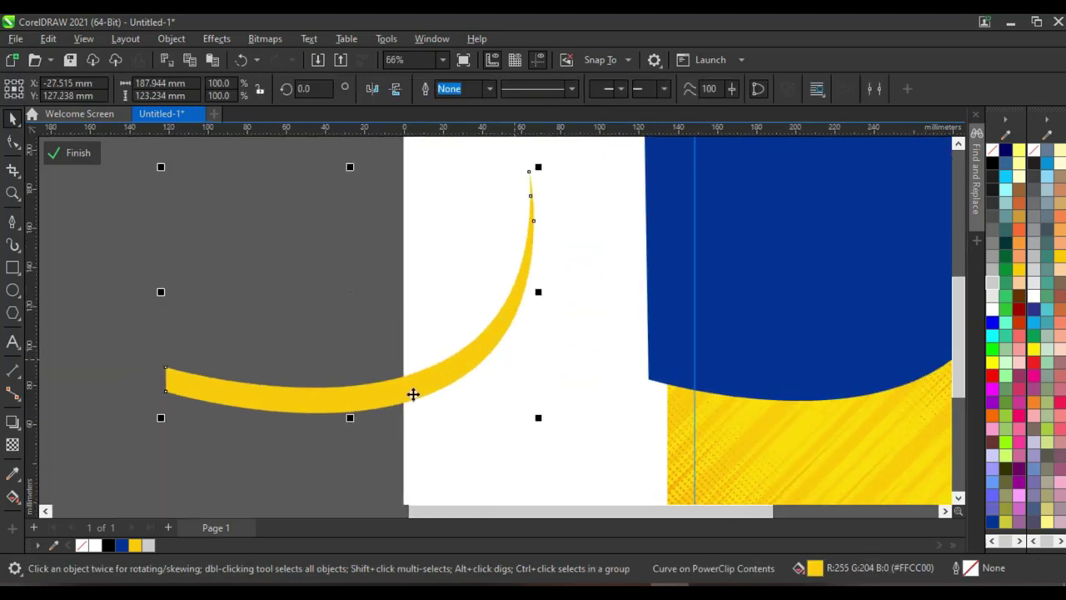
pyautogui.scroll(-2, 425, 385)
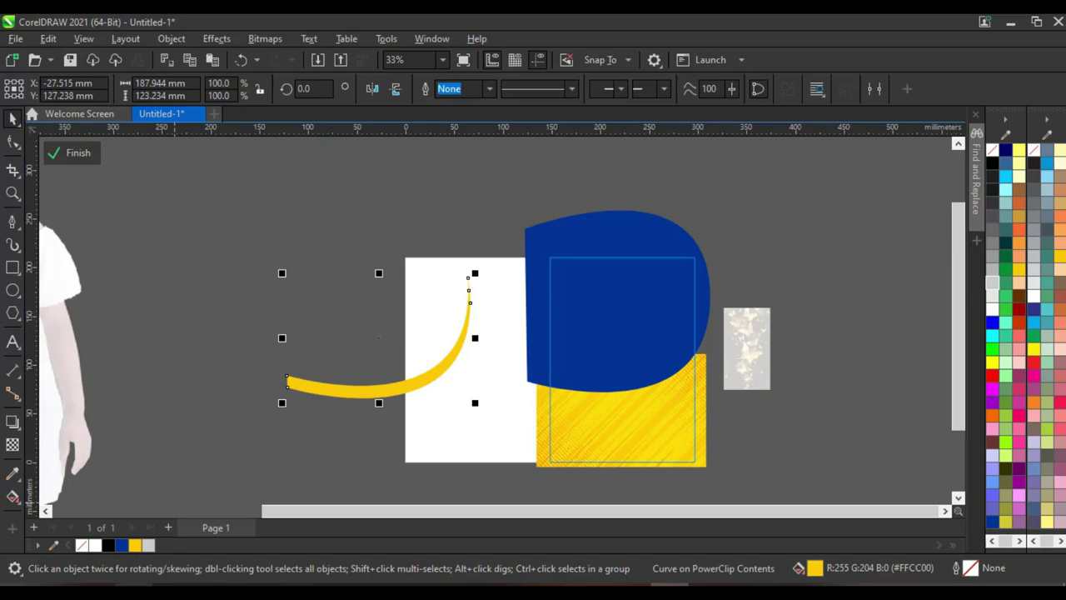
# Switch to File Explorer and import the GOLD file from New folder (9), placing it about 188 × 160 mm above the yellow strip
pyautogui.hotkey('alt', 'Tab')
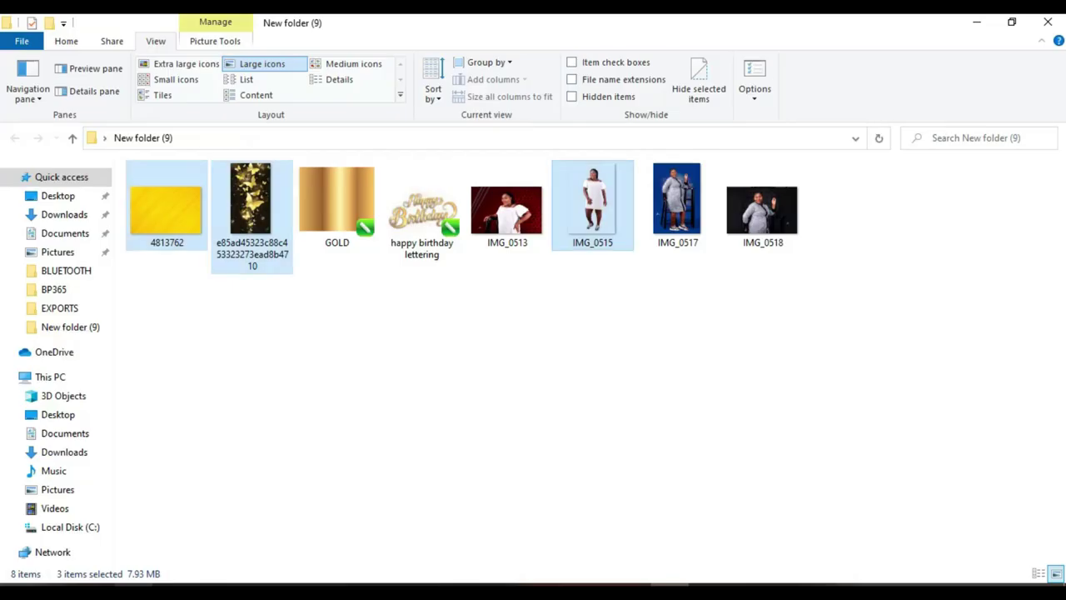
pyautogui.click(346, 376)
pyautogui.click(333, 209)
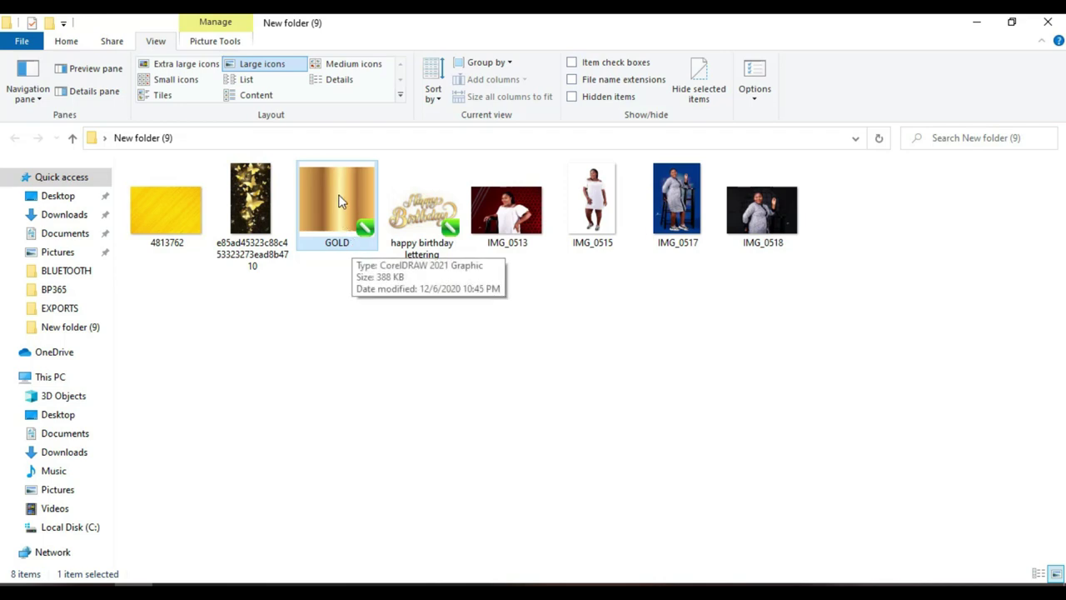
pyautogui.moveTo(339, 200); pyautogui.dragTo(435, 360)
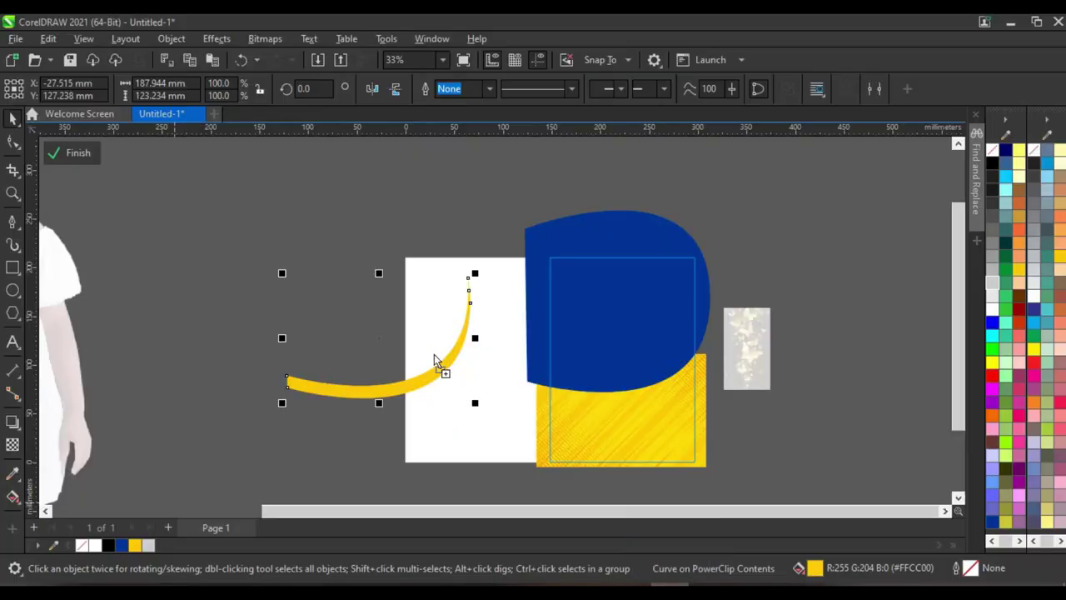
pyautogui.moveTo(310, 242); pyautogui.dragTo(312, 242)
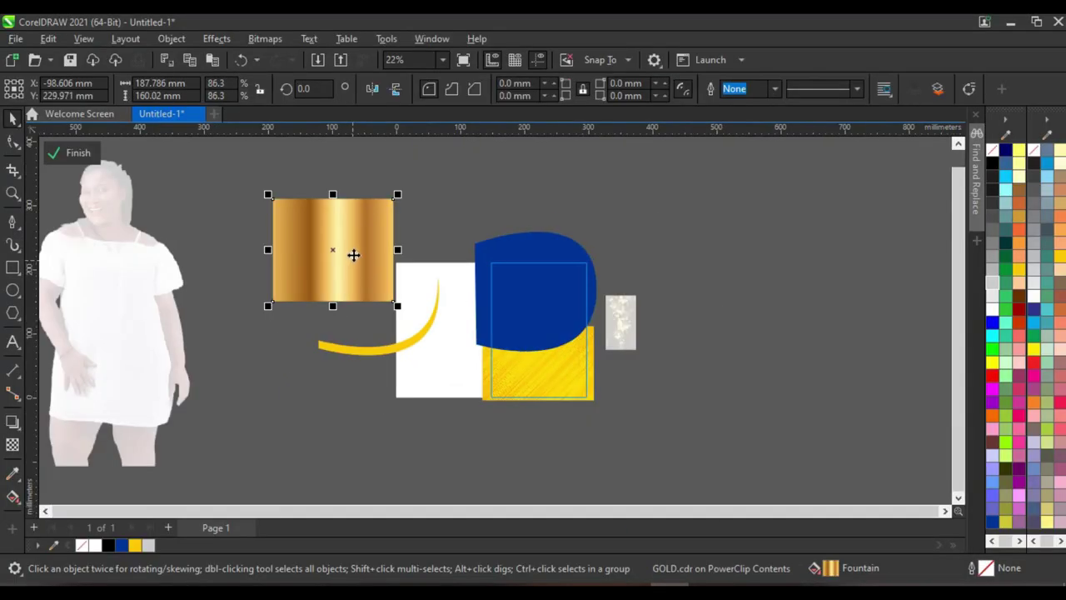
# Bring the gold rectangle closer to the curved yellow strip and copy its gold fountain fill onto the strip
pyautogui.scroll(2, 353, 255)
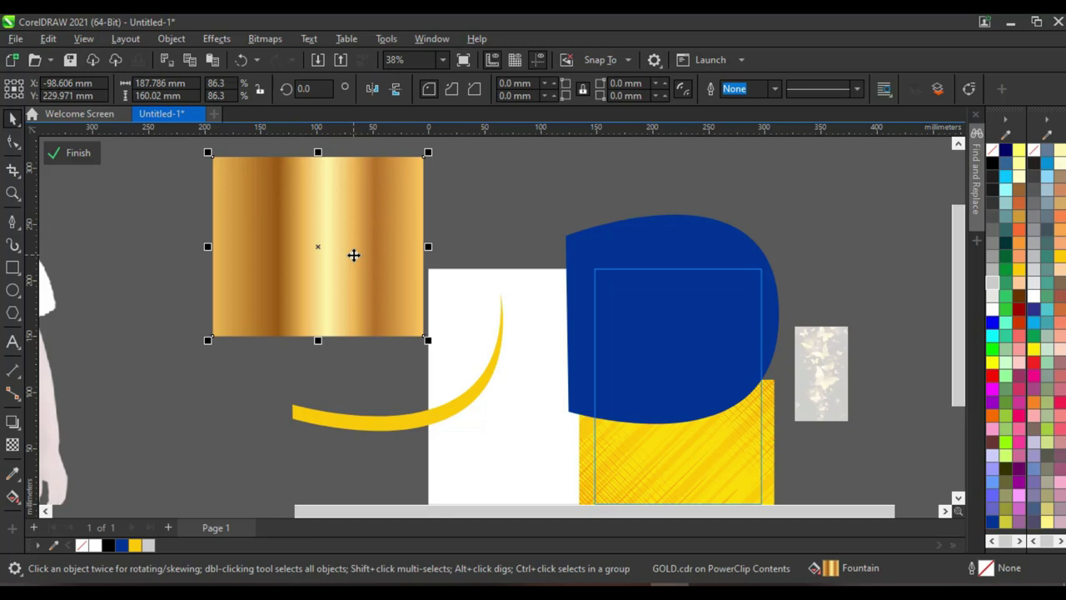
pyautogui.scroll(1, 398, 358)
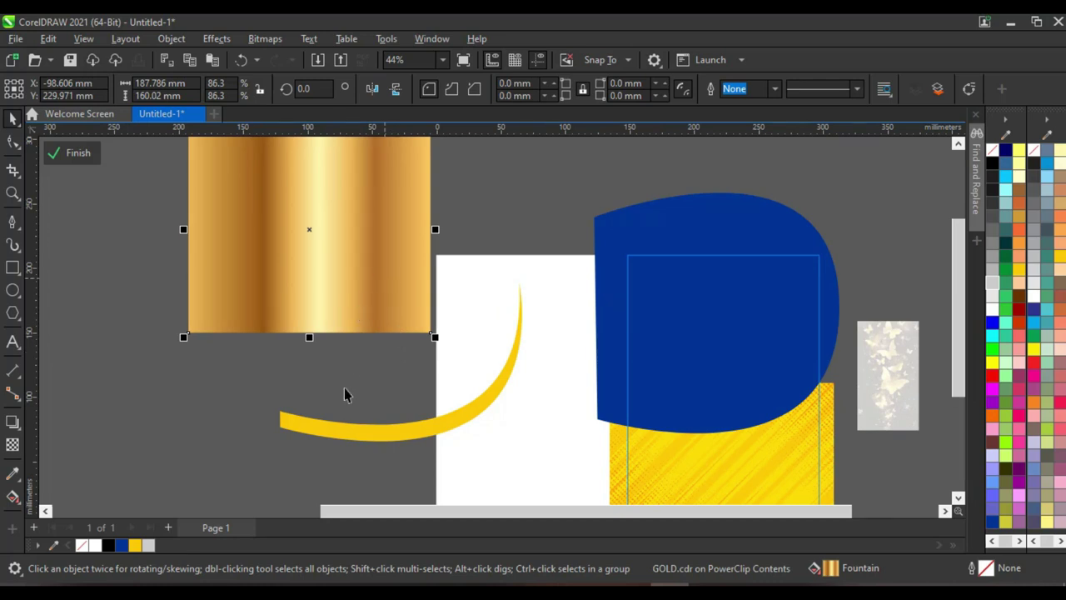
pyautogui.scroll(1, 346, 395)
pyautogui.scroll(-3, 380, 245)
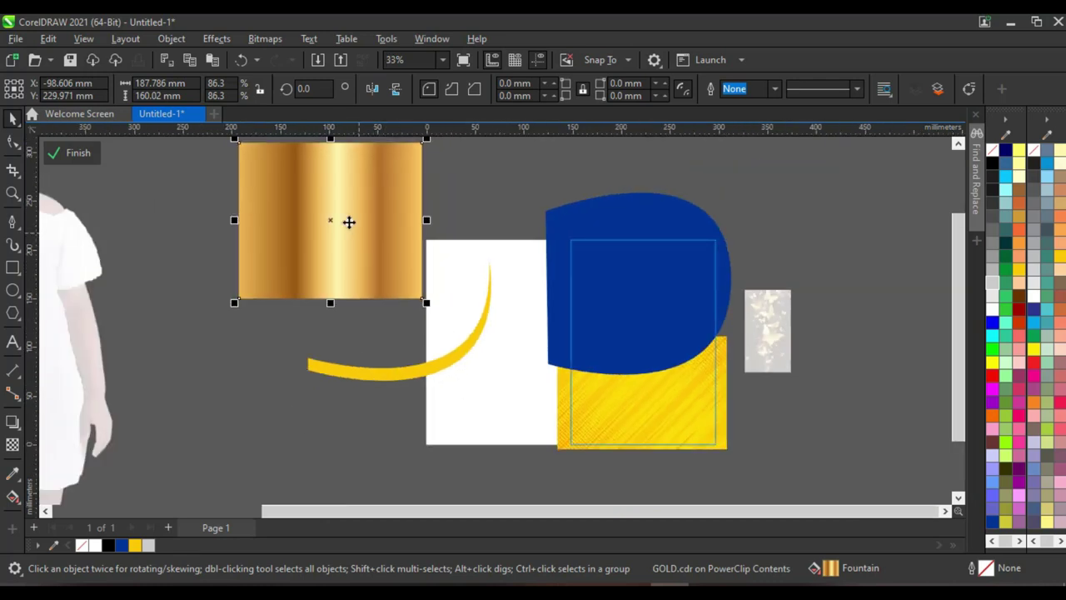
pyautogui.scroll(2, 348, 221)
pyautogui.moveTo(335, 330); pyautogui.dragTo(425, 414)
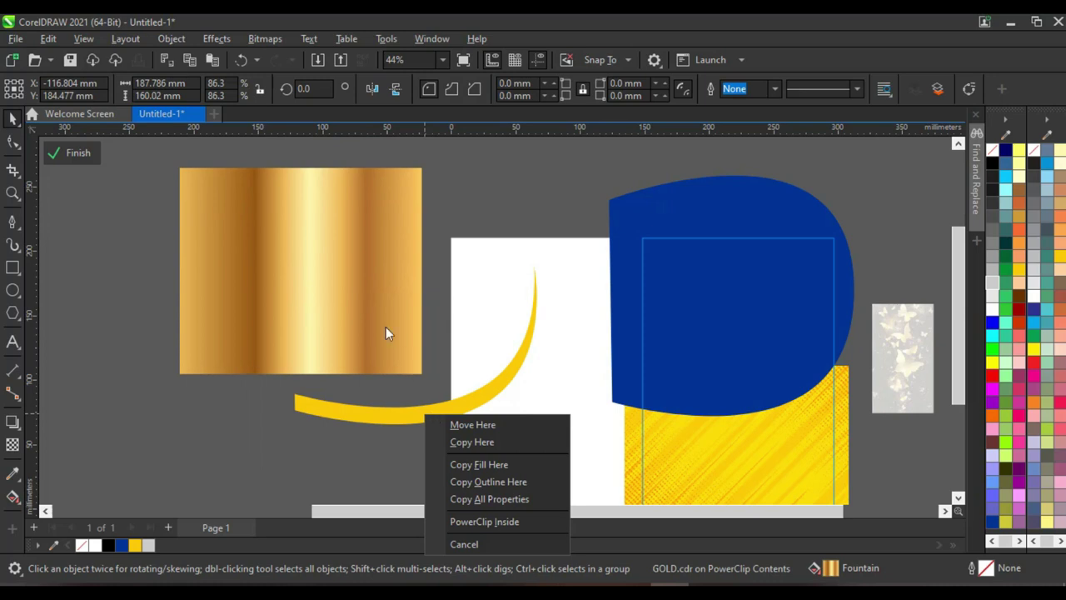
pyautogui.press('Escape')
pyautogui.click(376, 299)
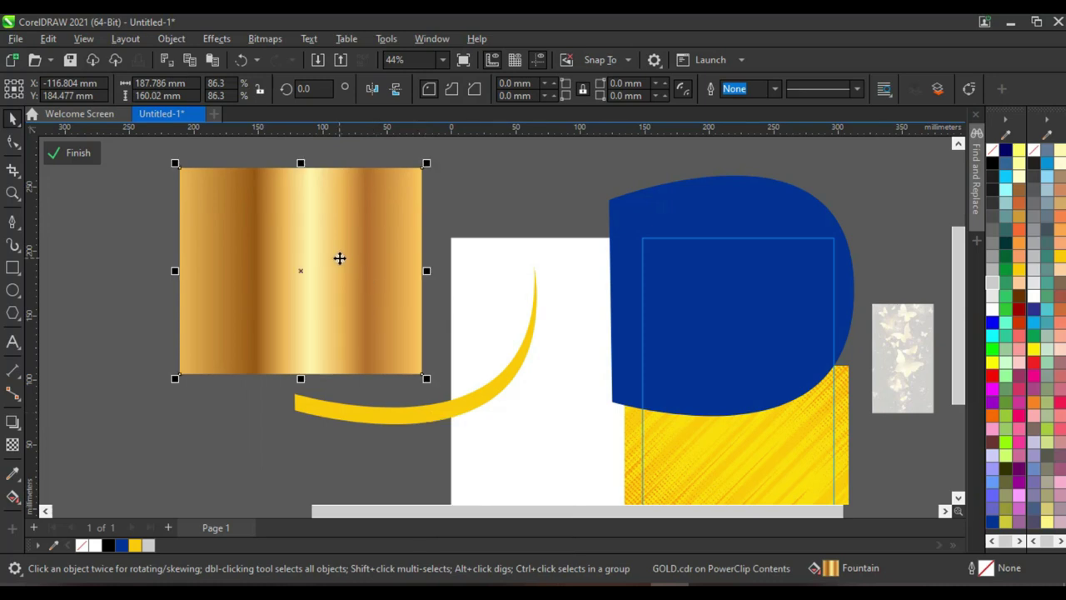
pyautogui.moveTo(244, 250); pyautogui.dragTo(416, 414)
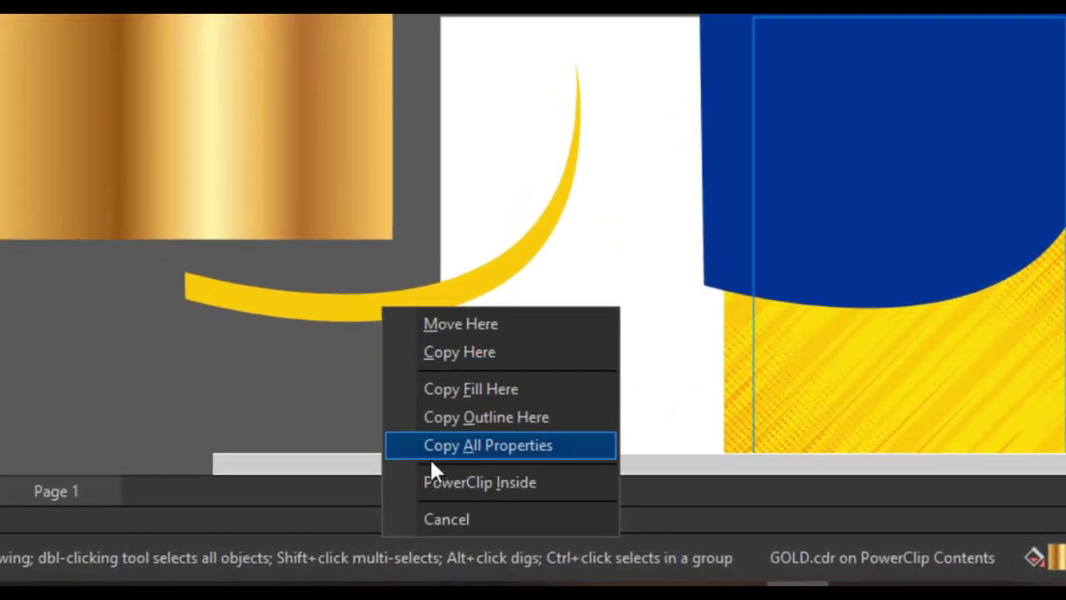
pyautogui.click(473, 389)
pyautogui.scroll(2, 393, 324)
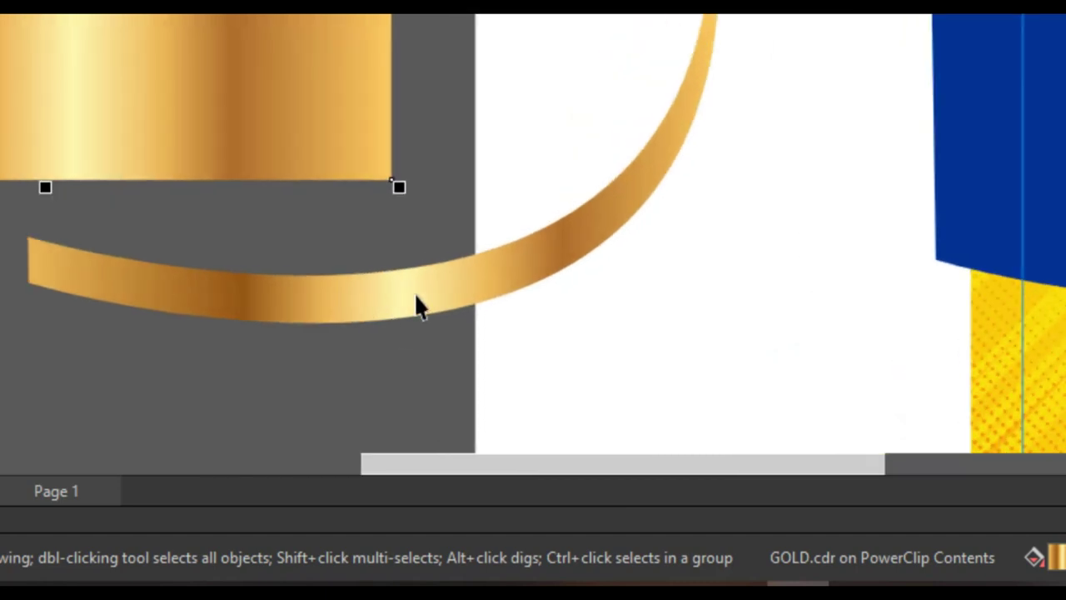
# Shrink the gold rectangle to about 117 × 99 mm and move it away from the page, next to the woman's photo
pyautogui.click(365, 302)
pyautogui.scroll(-2, 233, 300)
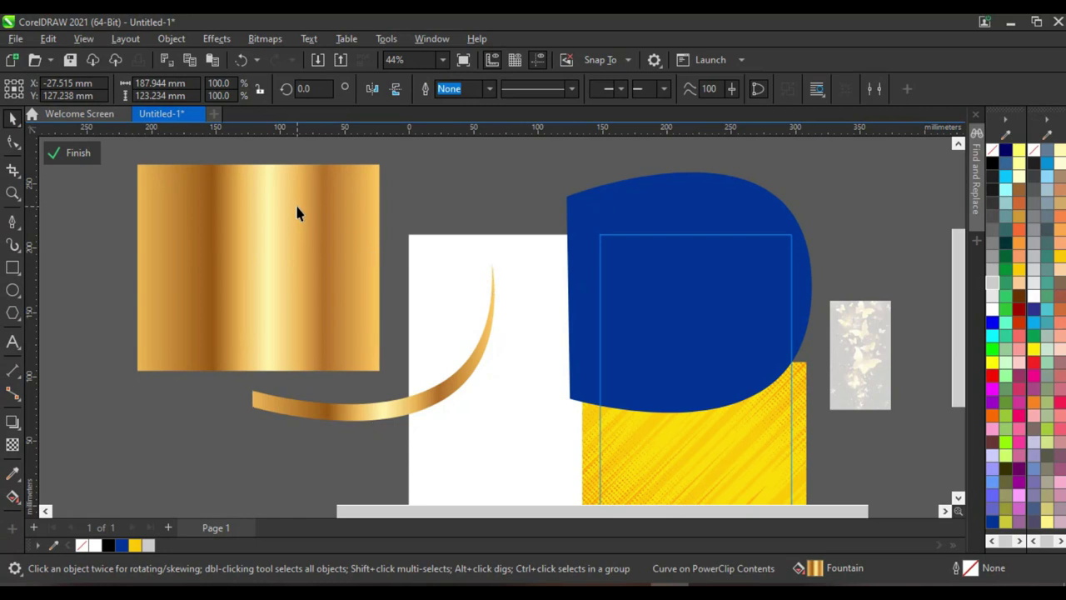
pyautogui.click(212, 16)
pyautogui.scroll(-3, 381, 245)
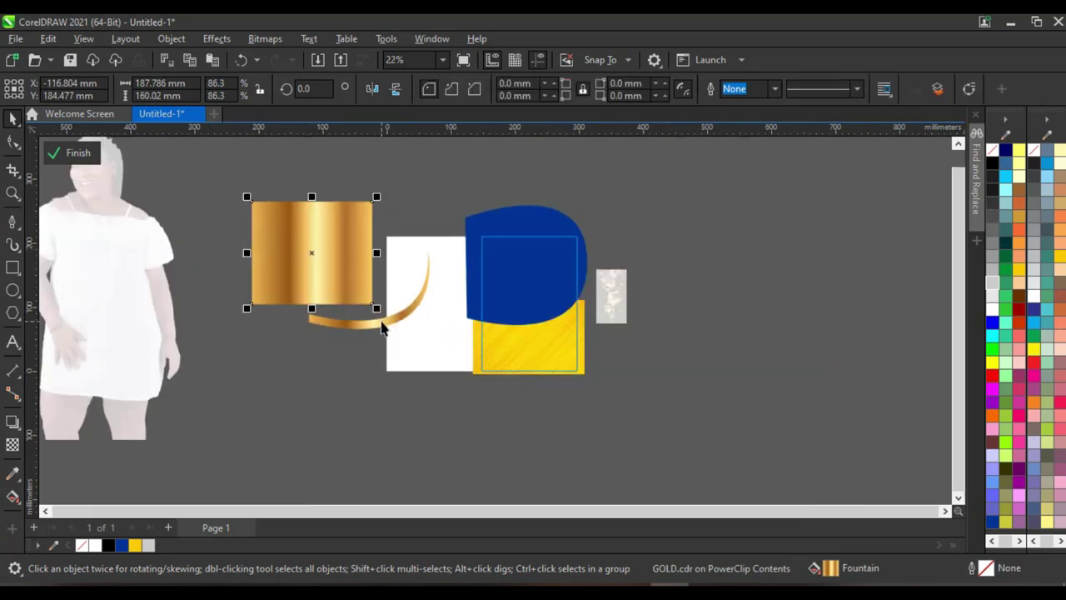
pyautogui.moveTo(377, 308); pyautogui.dragTo(327, 265)
pyautogui.moveTo(292, 233); pyautogui.dragTo(217, 245)
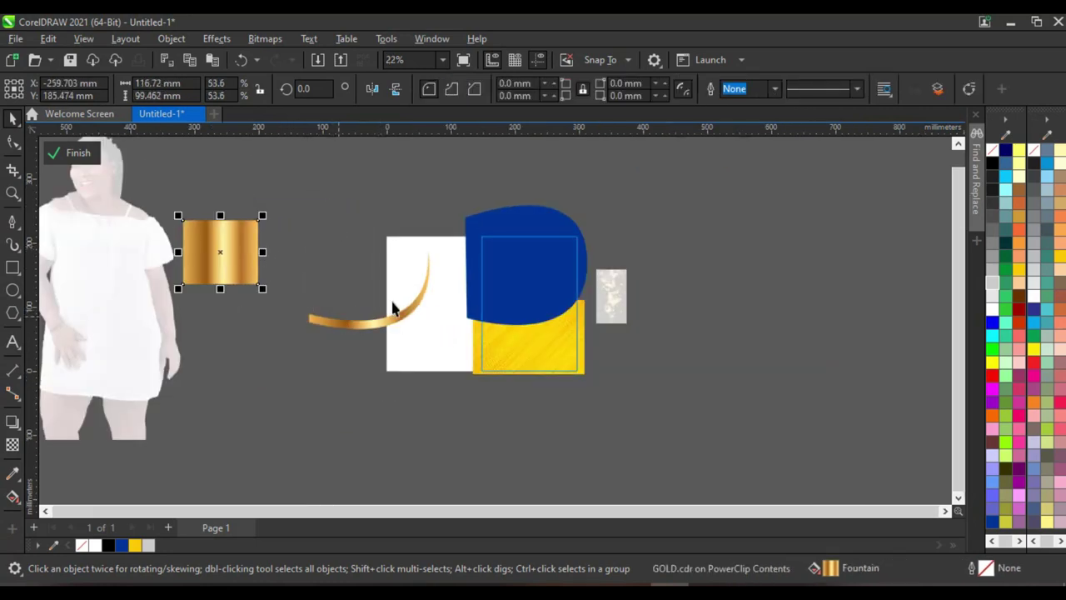
# Extend and tilt the gold fountain fill on the curved strip by repositioning both end nodes beyond the strip's ends
pyautogui.scroll(3, 379, 333)
pyautogui.click(351, 367)
pyautogui.click(12, 496)
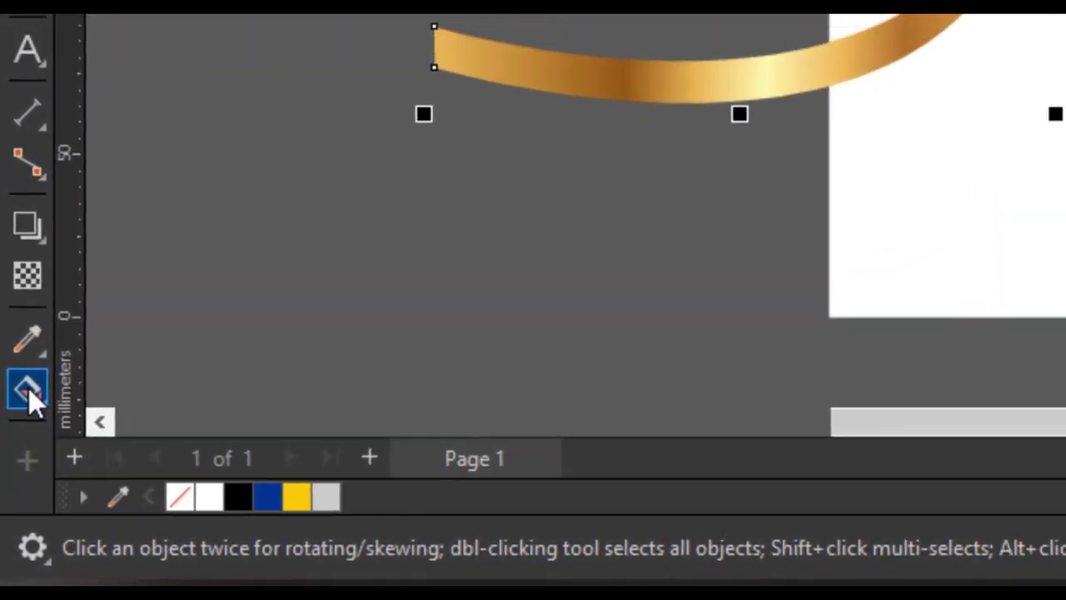
pyautogui.click(875, 46)
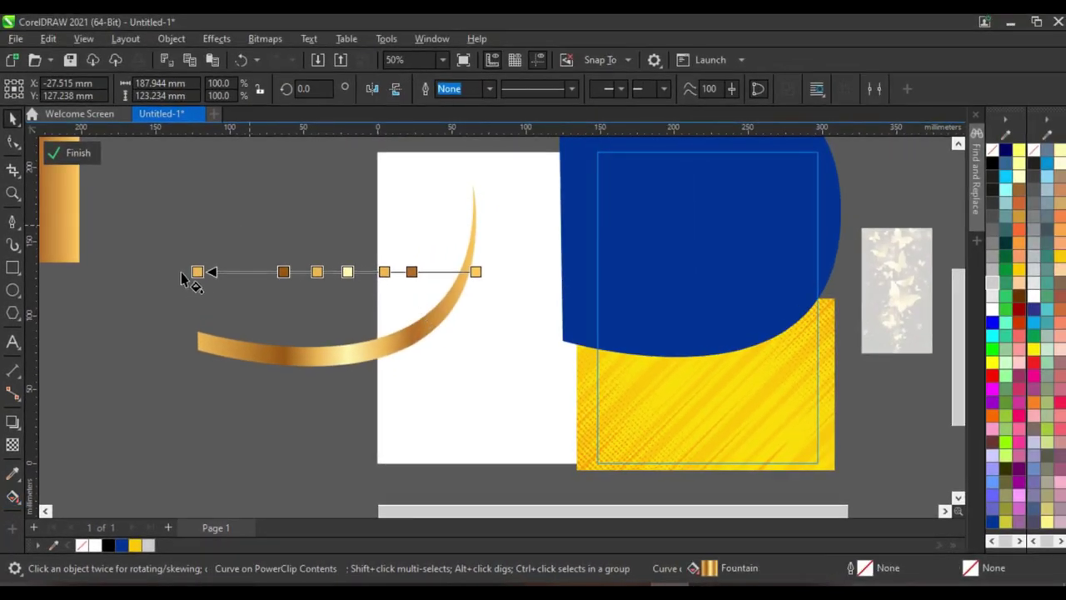
pyautogui.click(197, 272)
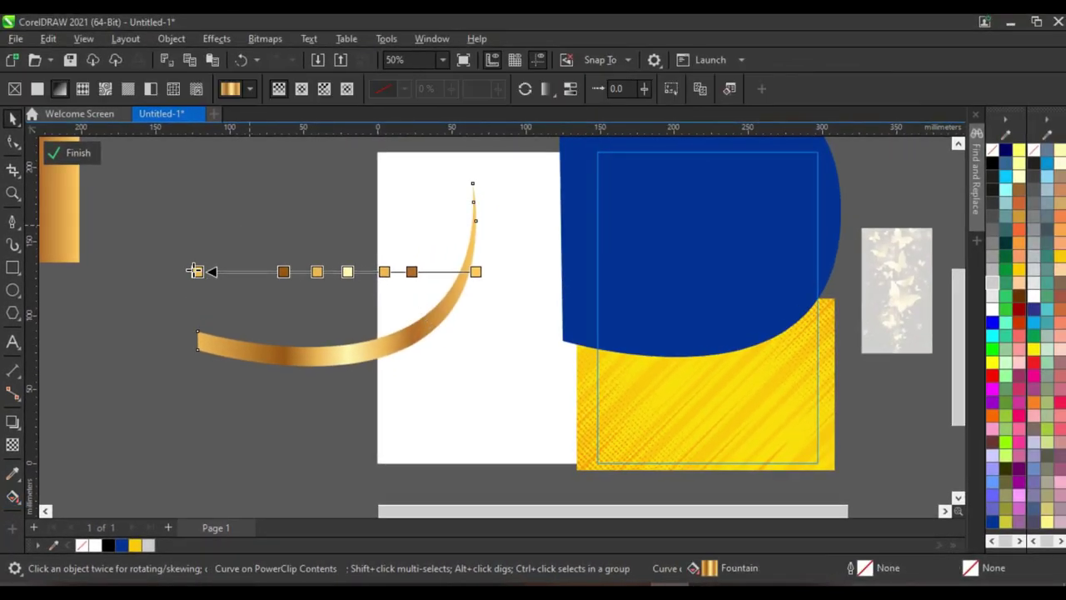
pyautogui.moveTo(196, 272); pyautogui.dragTo(103, 317)
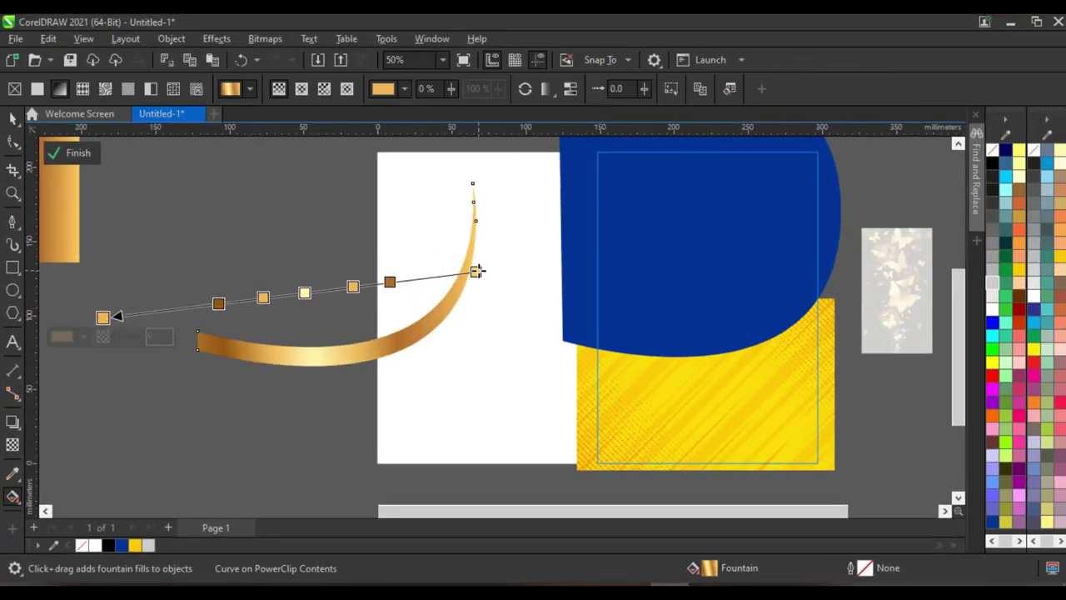
pyautogui.moveTo(476, 272); pyautogui.dragTo(519, 234)
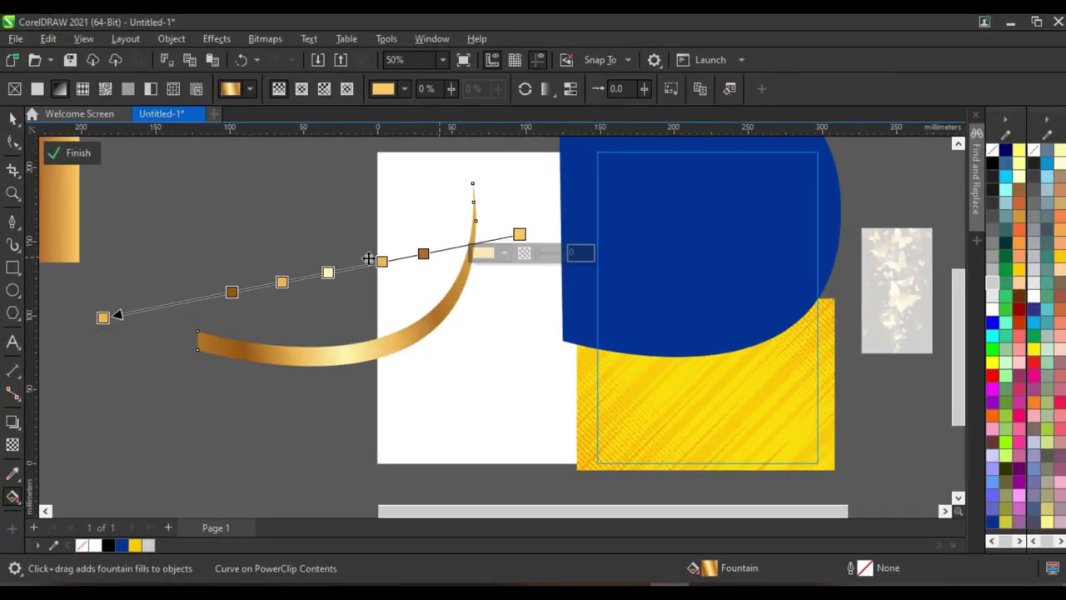
pyautogui.click(13, 119)
# Move the gold strip onto the blue shape's lower curve, centred at about X 217, Y 137 mm, leaving a thin blue edge below
pyautogui.scroll(-3, 231, 280)
pyautogui.scroll(2, 445, 275)
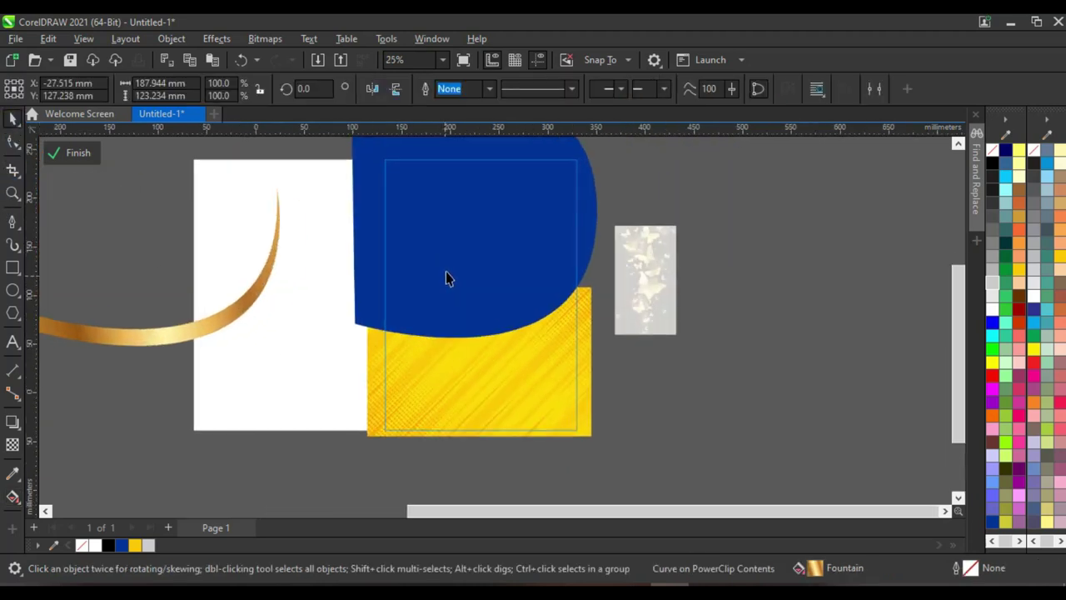
pyautogui.moveTo(155, 334); pyautogui.dragTo(503, 327)
pyautogui.scroll(3, 498, 327)
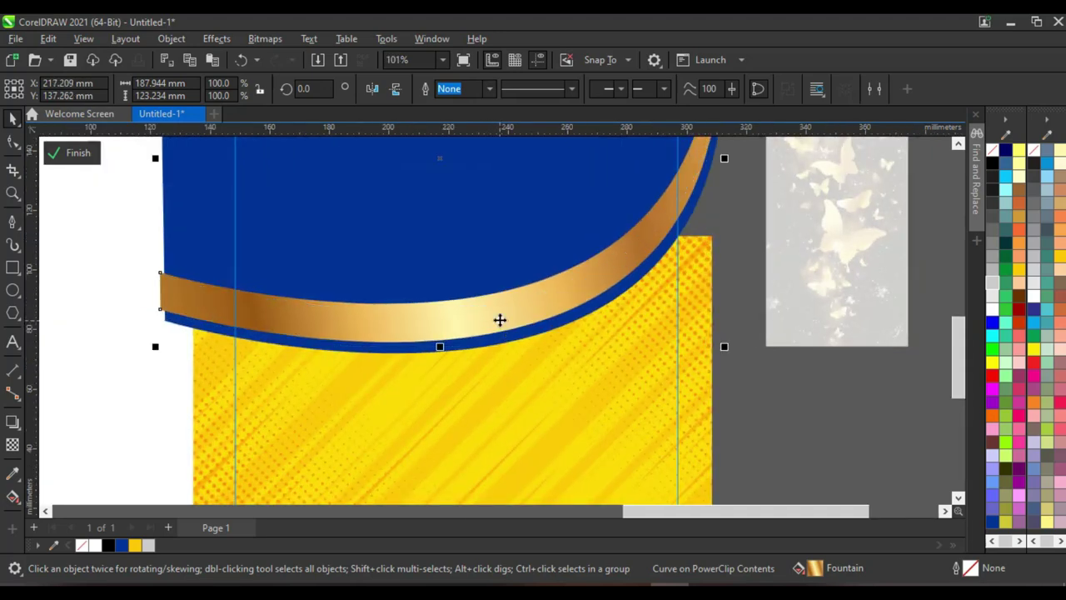
pyautogui.scroll(-3, 492, 323)
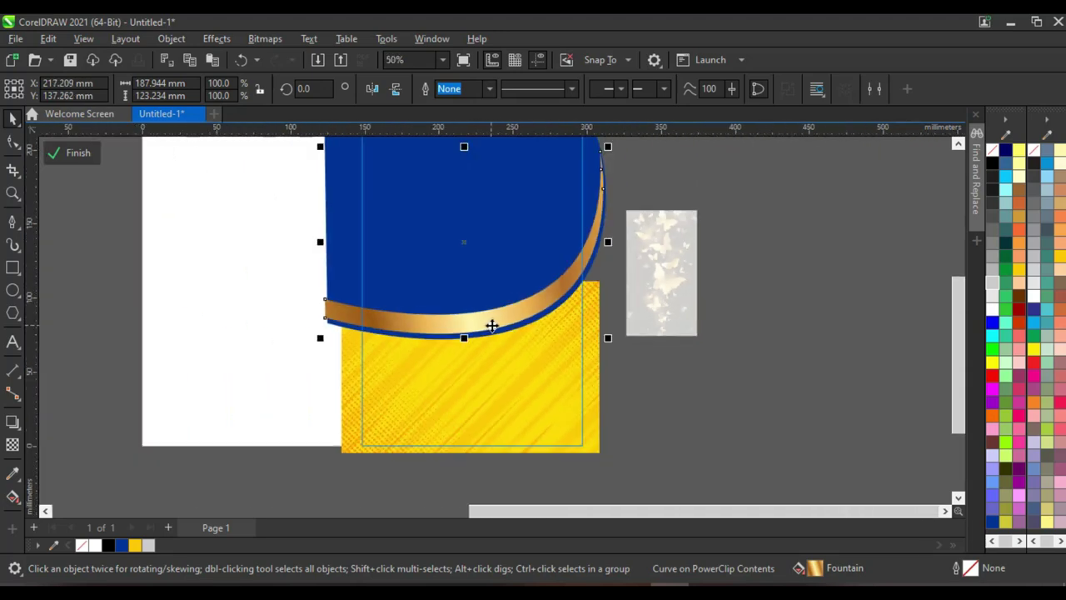
pyautogui.scroll(2, 537, 315)
pyautogui.scroll(-4, 500, 325)
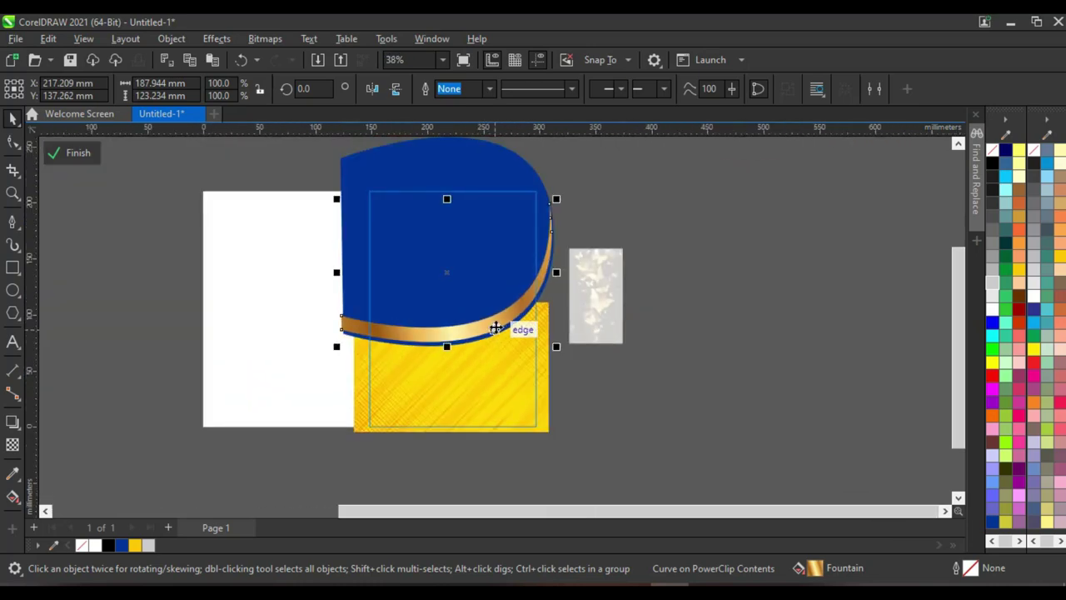
pyautogui.scroll(-2, 498, 325)
pyautogui.scroll(2, 479, 217)
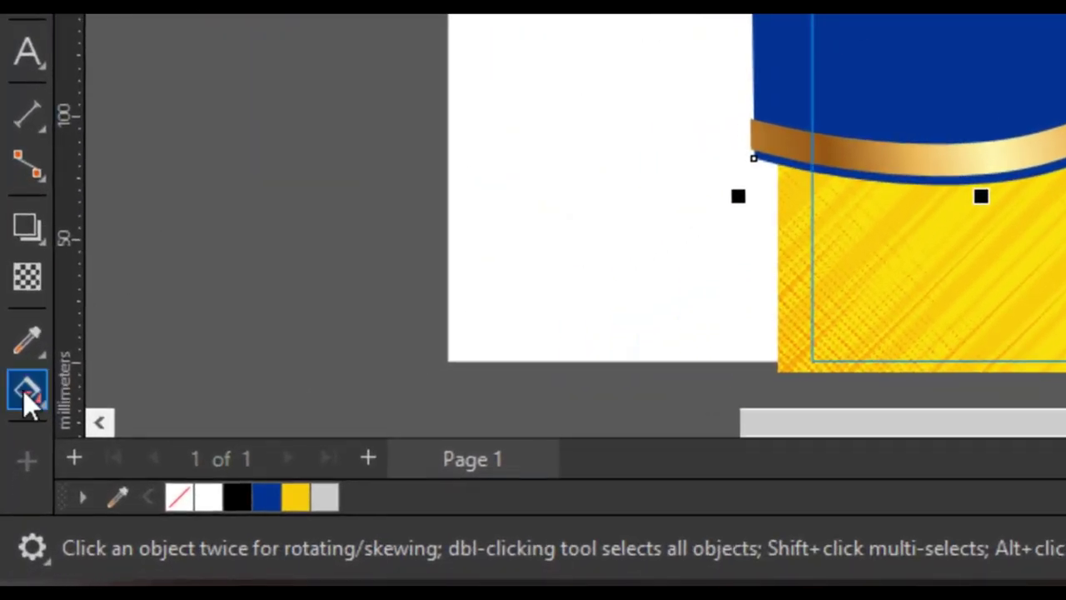
# Apply a fountain fill diagonally across the blue curved shape, with Deep Navy Blue (#000066) as its end colour
pyautogui.click(24, 414)
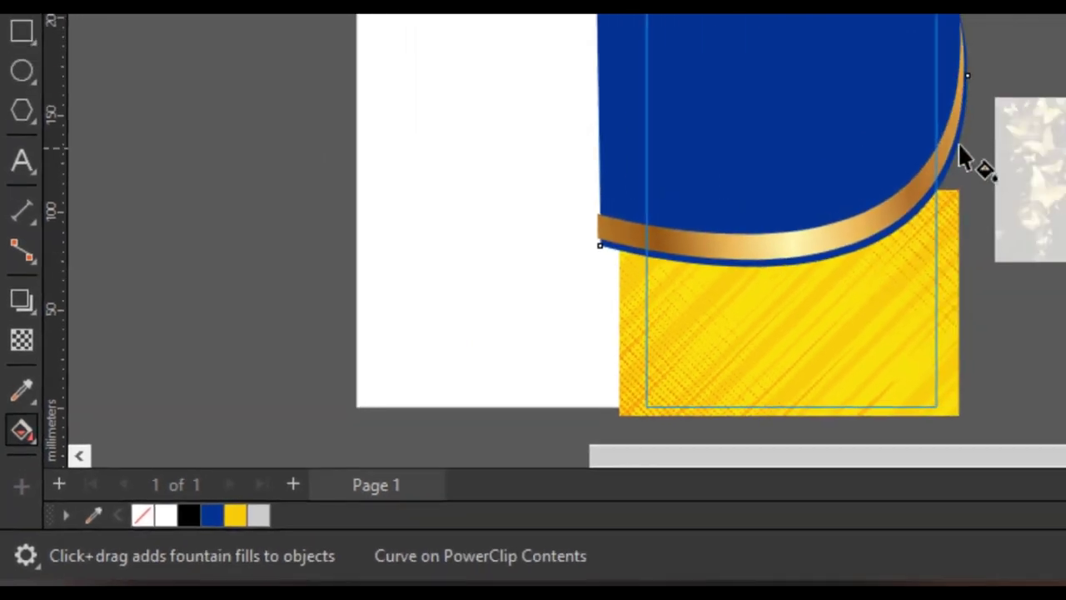
pyautogui.moveTo(414, 256); pyautogui.dragTo(560, 329)
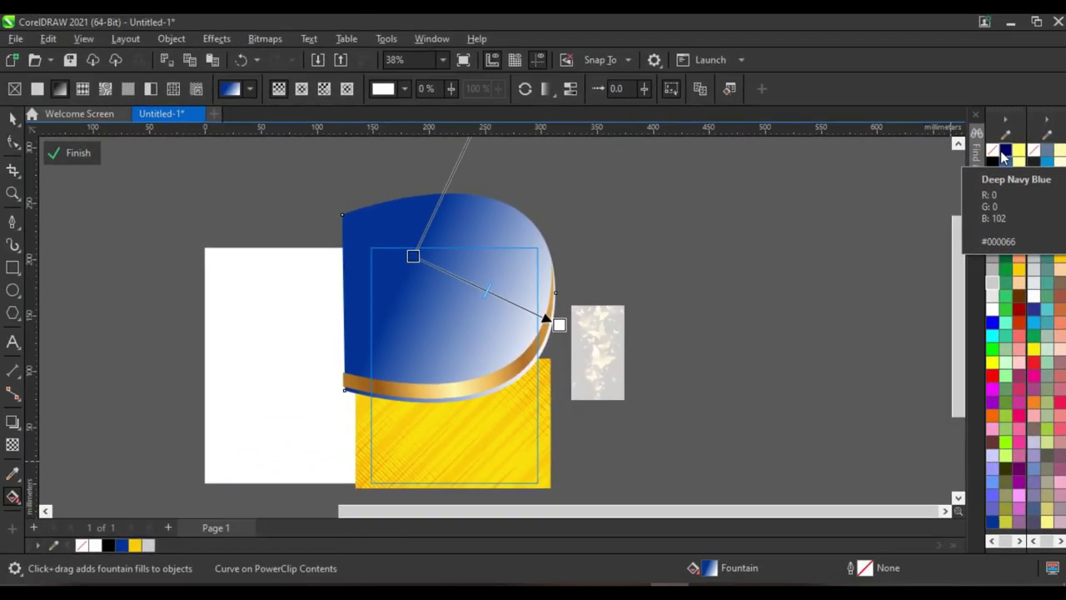
pyautogui.click(955, 153)
pyautogui.scroll(2, 499, 287)
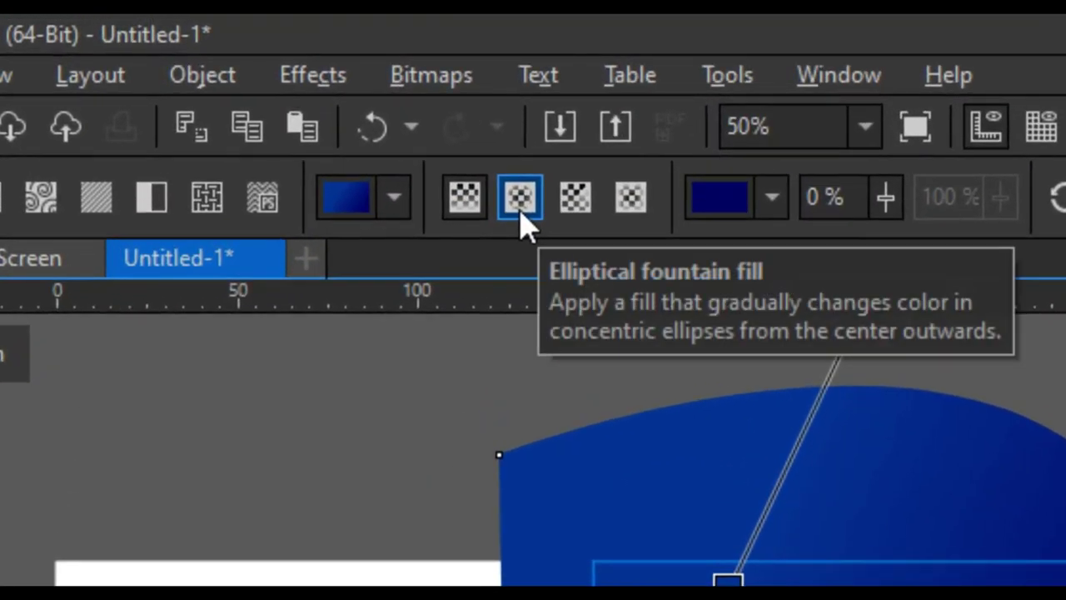
# Make the blue shape's fill an elliptical fountain fill, centre it within the panel and reverse it so the lighter blue is inside
pyautogui.click(520, 197)
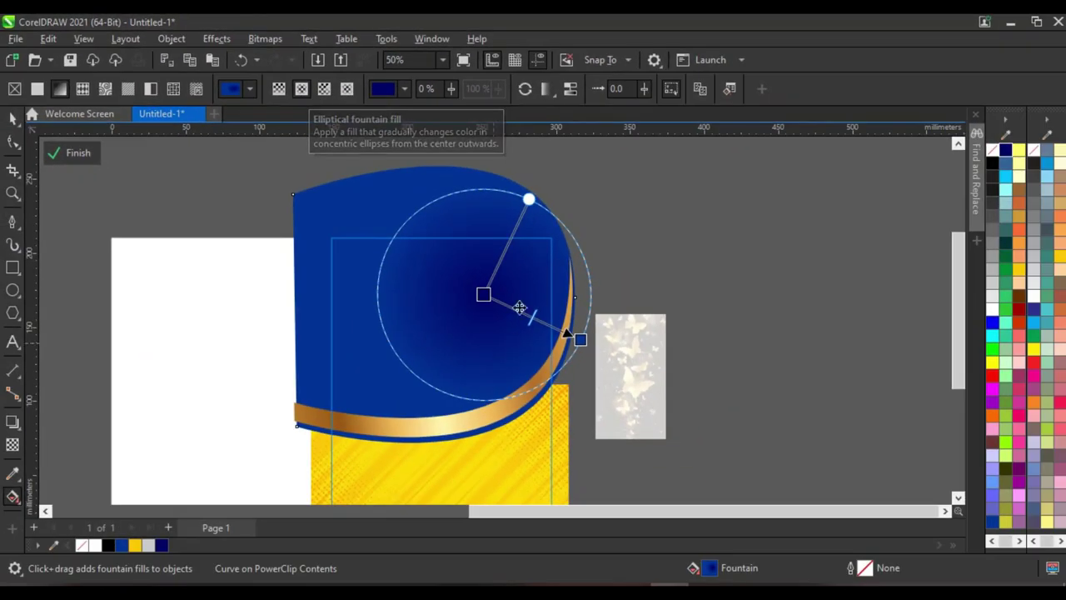
pyautogui.moveTo(484, 297); pyautogui.dragTo(436, 316)
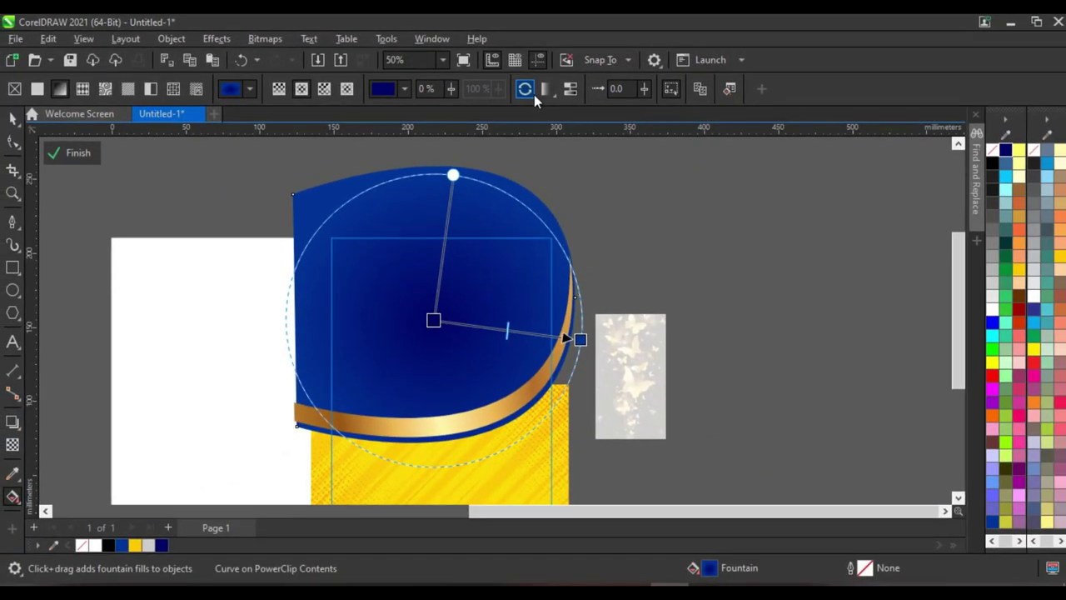
pyautogui.click(686, 185)
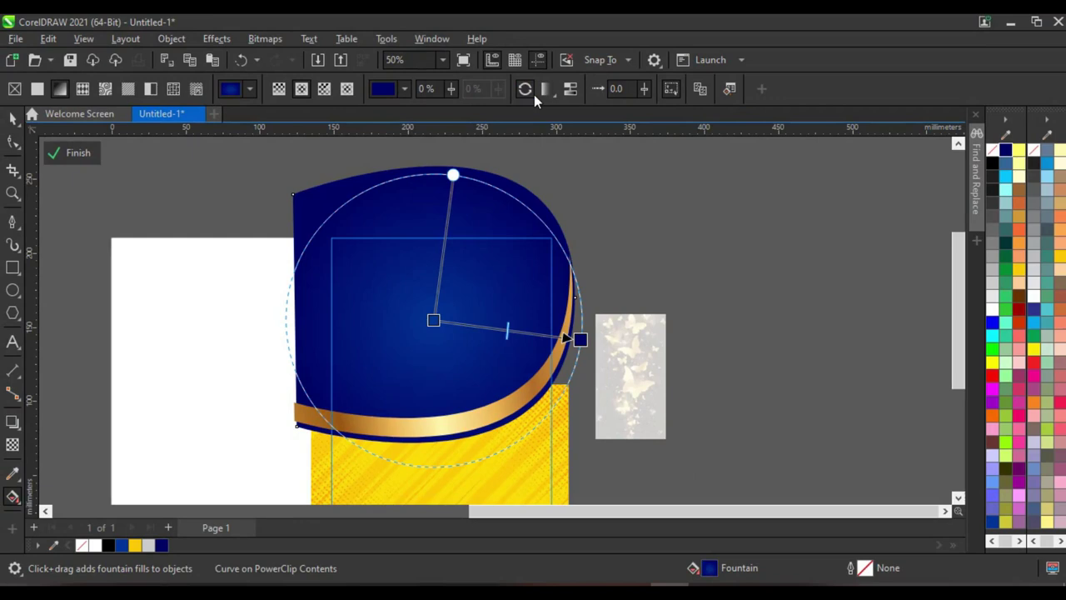
pyautogui.click(14, 121)
pyautogui.scroll(-2, 367, 267)
pyautogui.scroll(1, 363, 354)
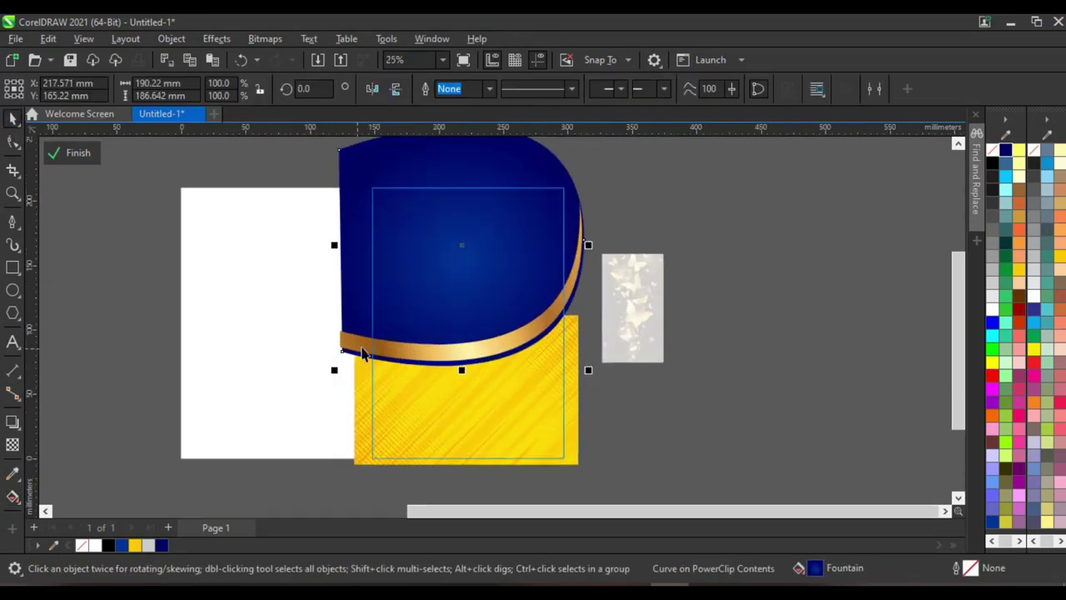
pyautogui.scroll(-1, 376, 309)
pyautogui.scroll(1, 448, 265)
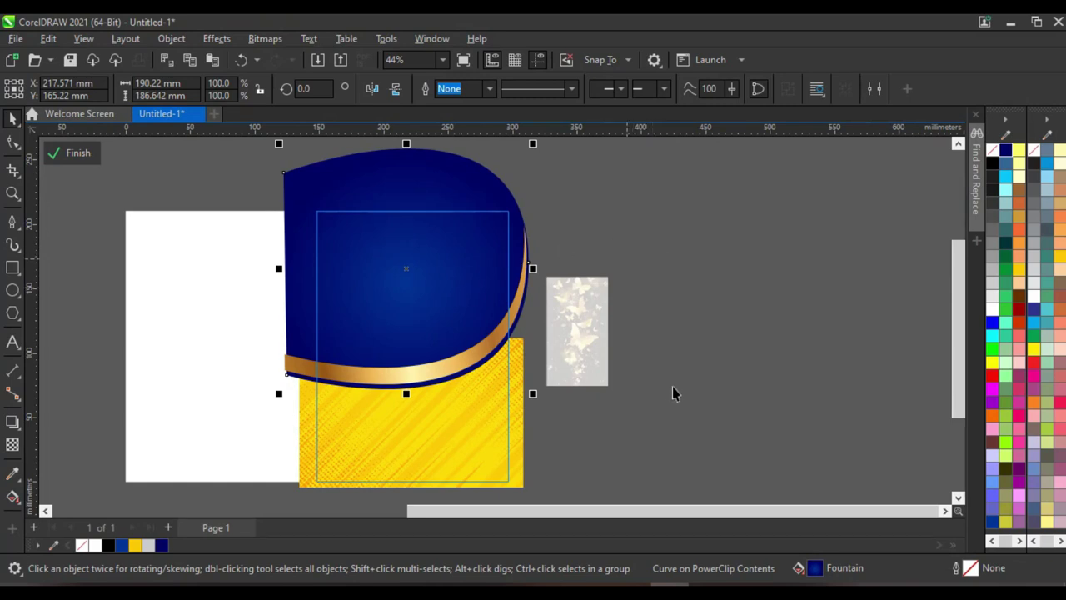
# Finish editing the right half-page panel's PowerClip contents and deselect the panel
pyautogui.keyDown('ctrl'); pyautogui.click(718, 324); pyautogui.keyUp('ctrl')
pyautogui.scroll(-1, 692, 330)
pyautogui.scroll(1, 594, 353)
pyautogui.scroll(-1, 631, 320)
pyautogui.scroll(1, 604, 300)
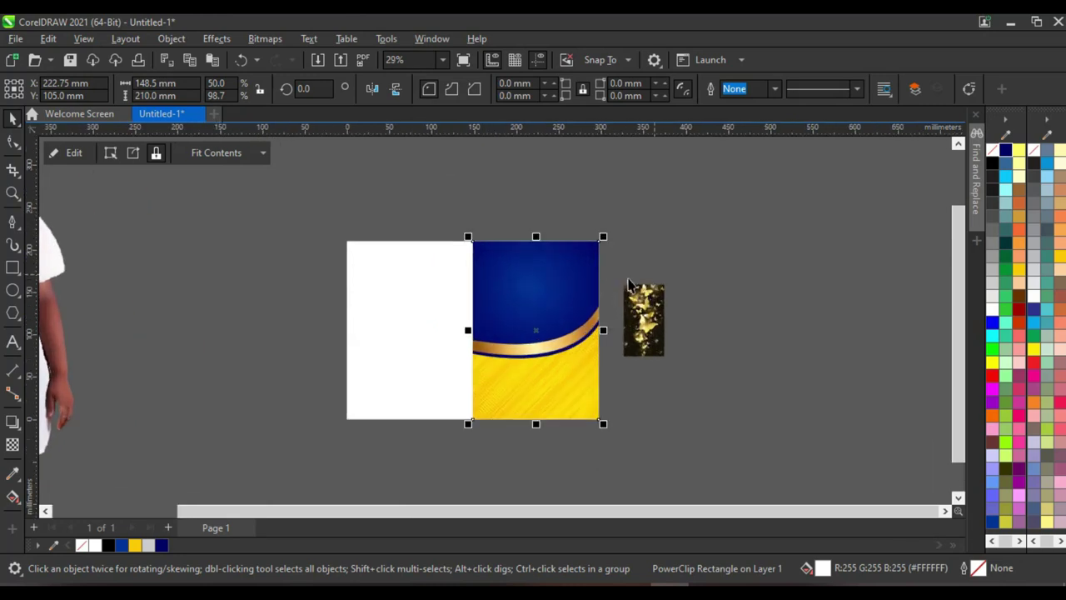
pyautogui.scroll(-1, 631, 285)
pyautogui.click(728, 299)
pyautogui.scroll(2, 560, 325)
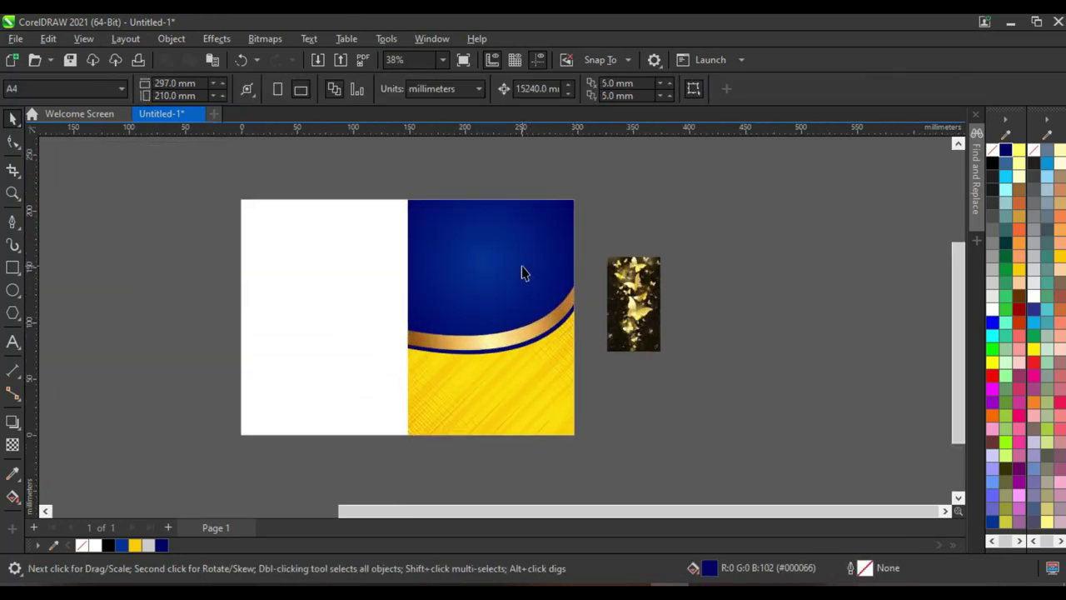
pyautogui.scroll(2, 523, 273)
# PowerClip the butterfly image inside the right half-page panel, positioned over its navy area
pyautogui.click(727, 309)
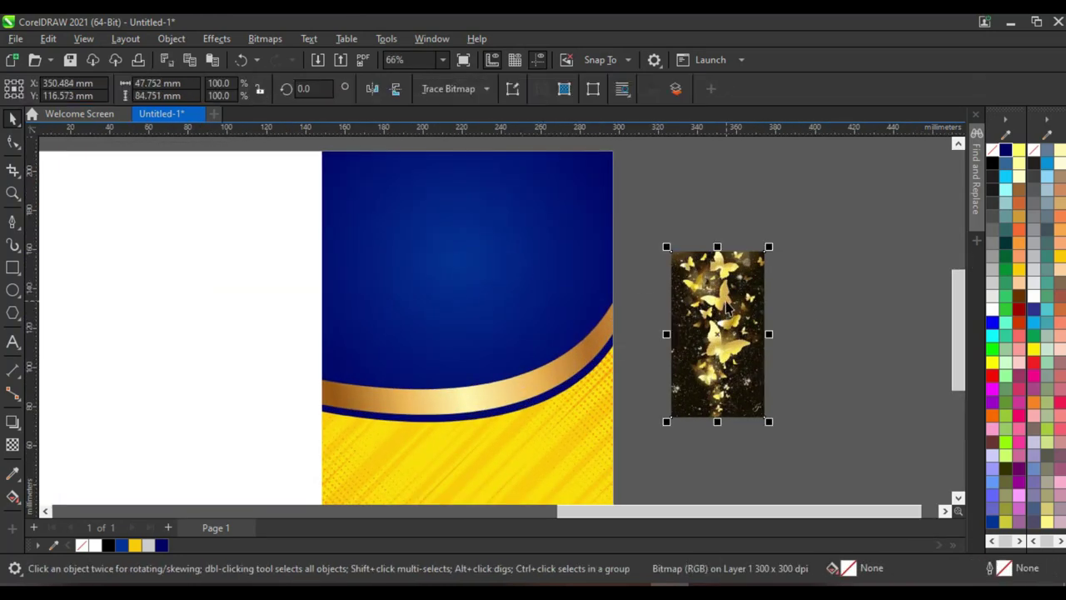
pyautogui.rightClick(723, 317)
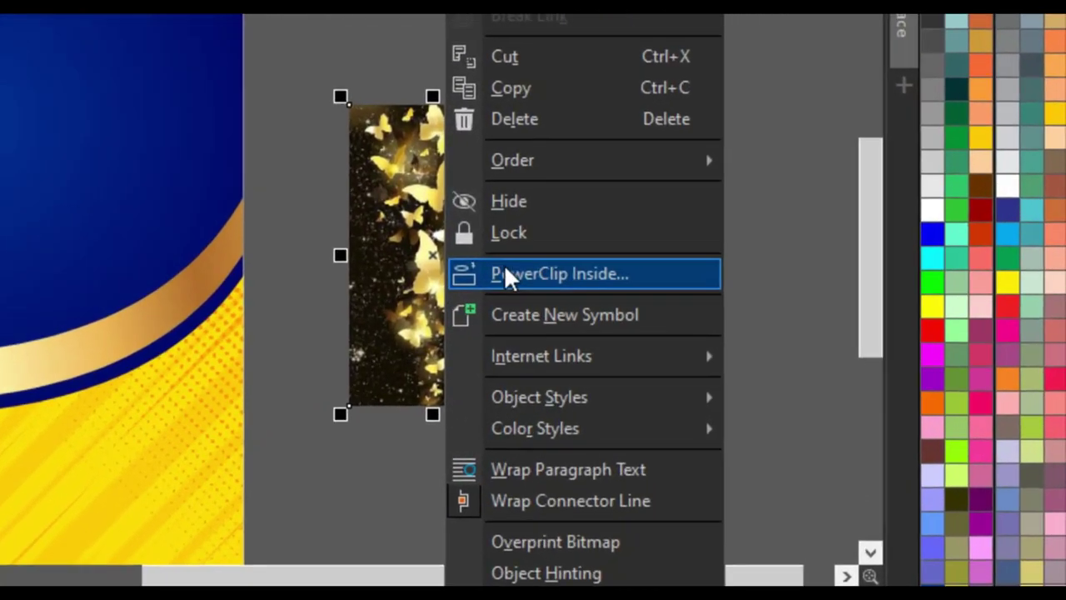
pyautogui.click(380, 254)
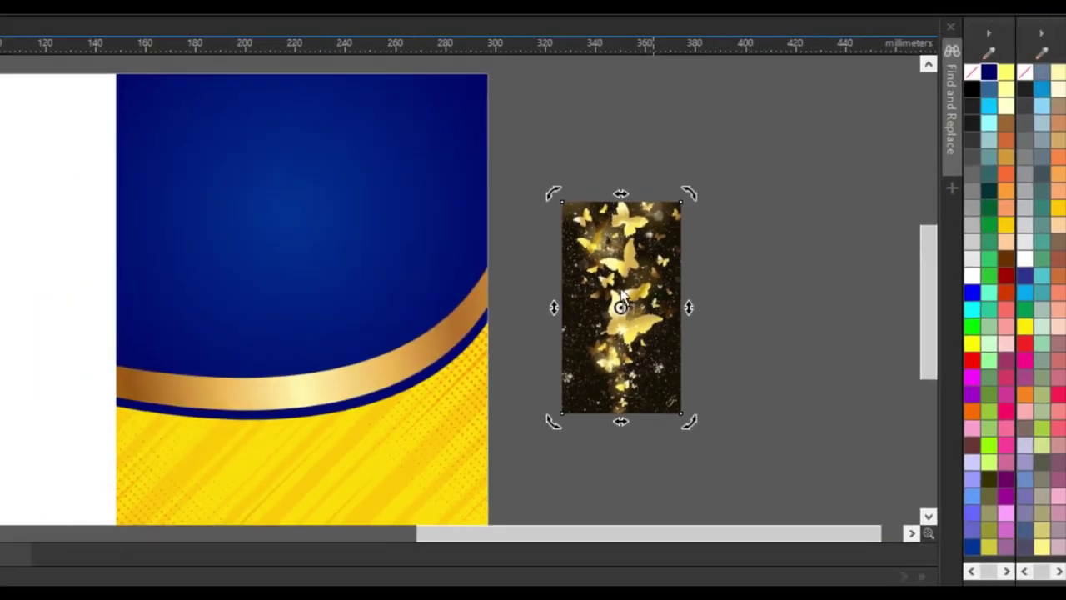
pyautogui.moveTo(392, 255); pyautogui.dragTo(28, 103)
pyautogui.moveTo(509, 254); pyautogui.dragTo(479, 267)
pyautogui.click(542, 295)
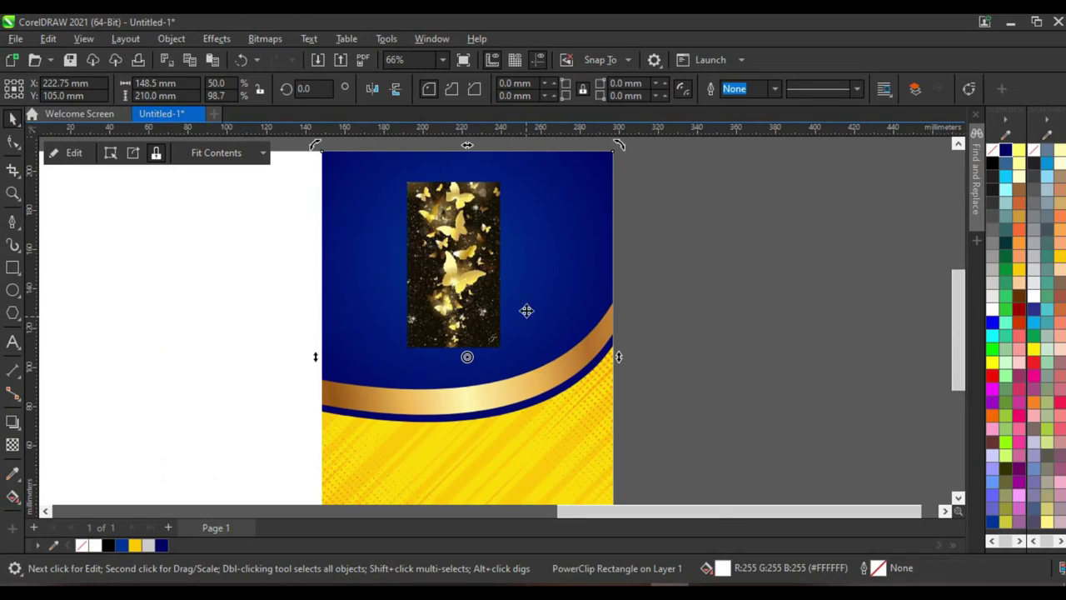
pyautogui.scroll(-1, 517, 288)
pyautogui.press('Escape')
# Reopen the right panel's PowerClip contents and move the butterfly image off the page to about X 423, Y 142 mm
pyautogui.click(547, 283)
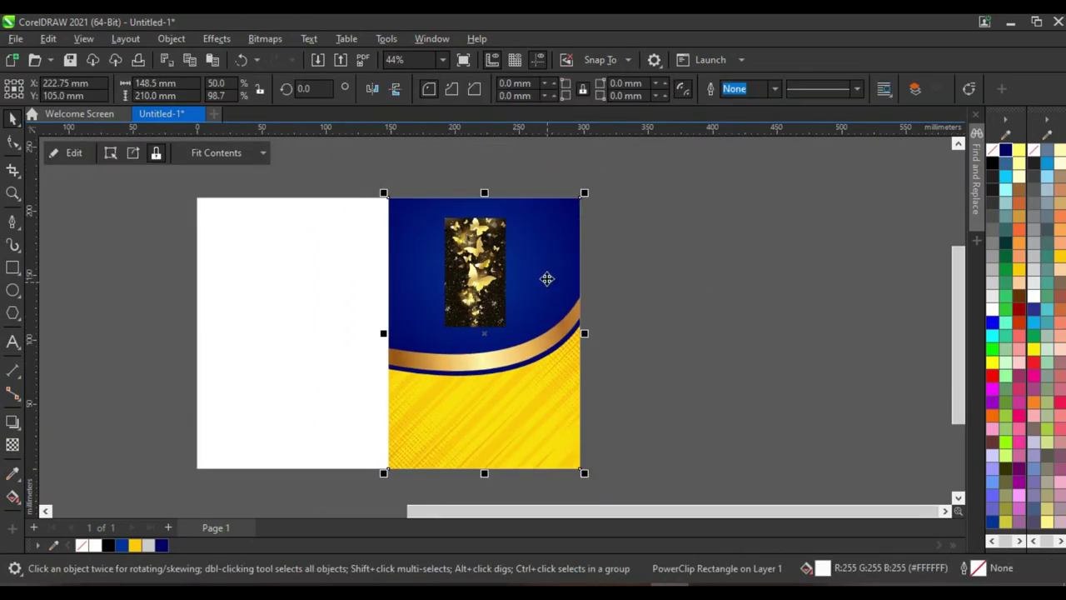
pyautogui.scroll(1, 552, 280)
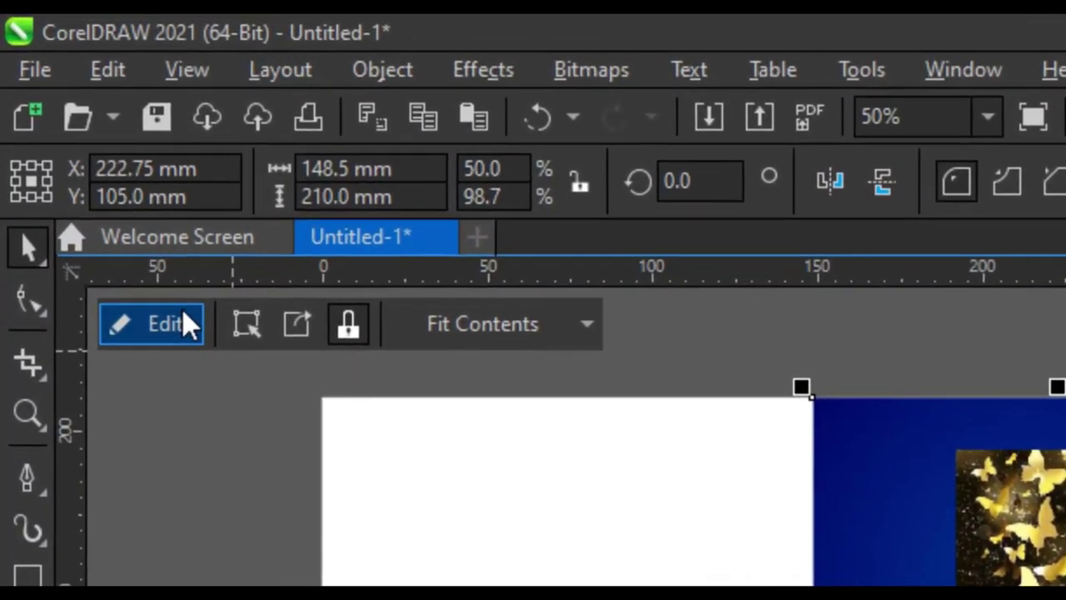
pyautogui.click(73, 153)
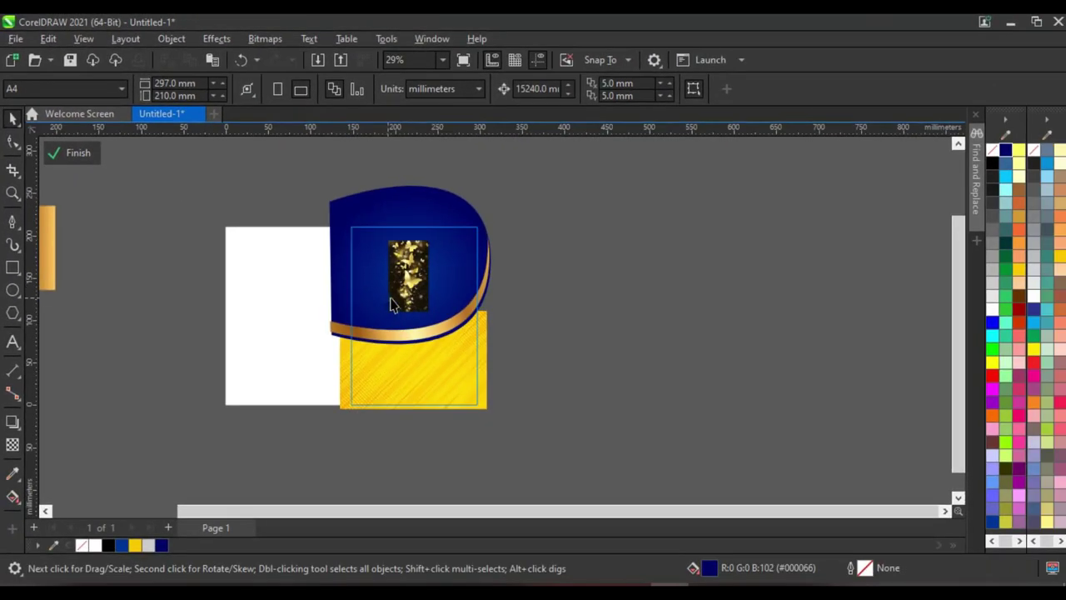
pyautogui.scroll(1, 448, 301)
pyautogui.moveTo(411, 261); pyautogui.dragTo(766, 305)
pyautogui.scroll(-3, 602, 353)
pyautogui.scroll(-2, 524, 400)
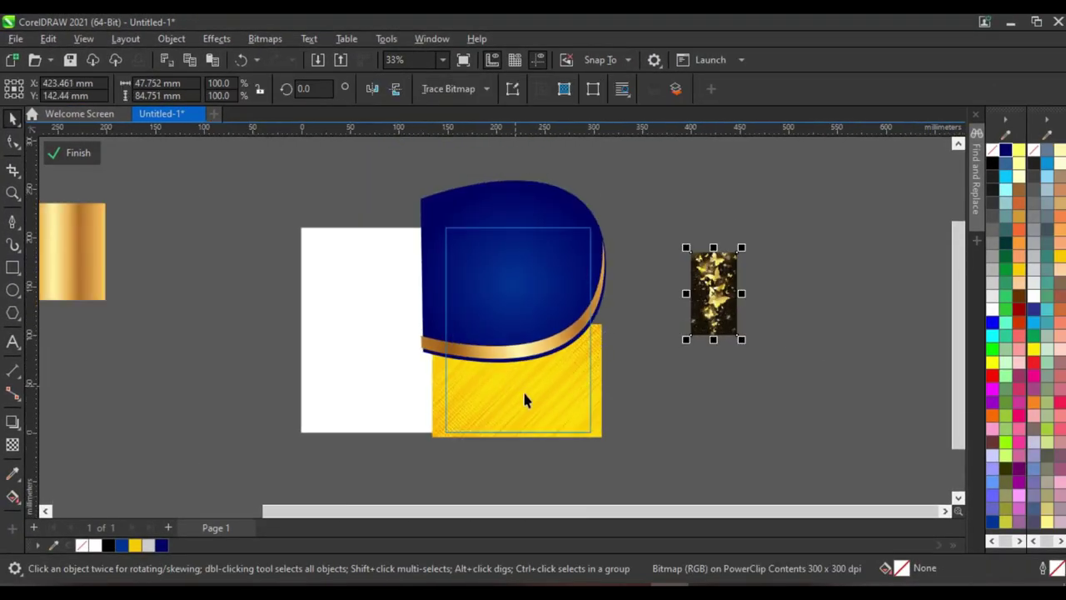
# Place a copy of the yellow textured background over the page's upper-left corner, centred at about X -22, Y 177 mm
pyautogui.click(540, 397)
pyautogui.moveTo(552, 409); pyautogui.dragTo(313, 286)
pyautogui.rightClick(313, 286)
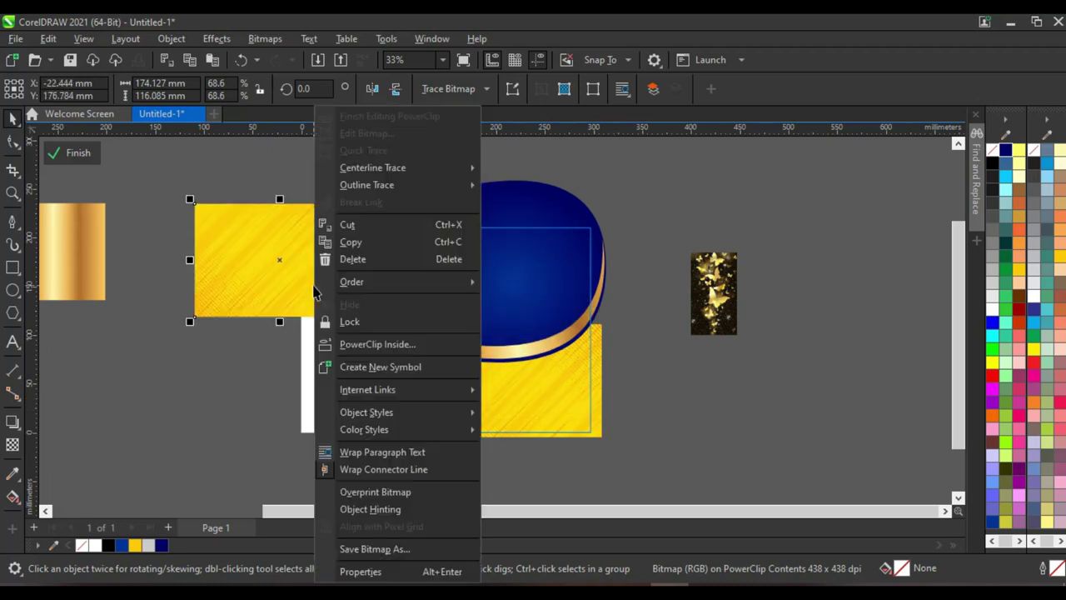
pyautogui.click(262, 300)
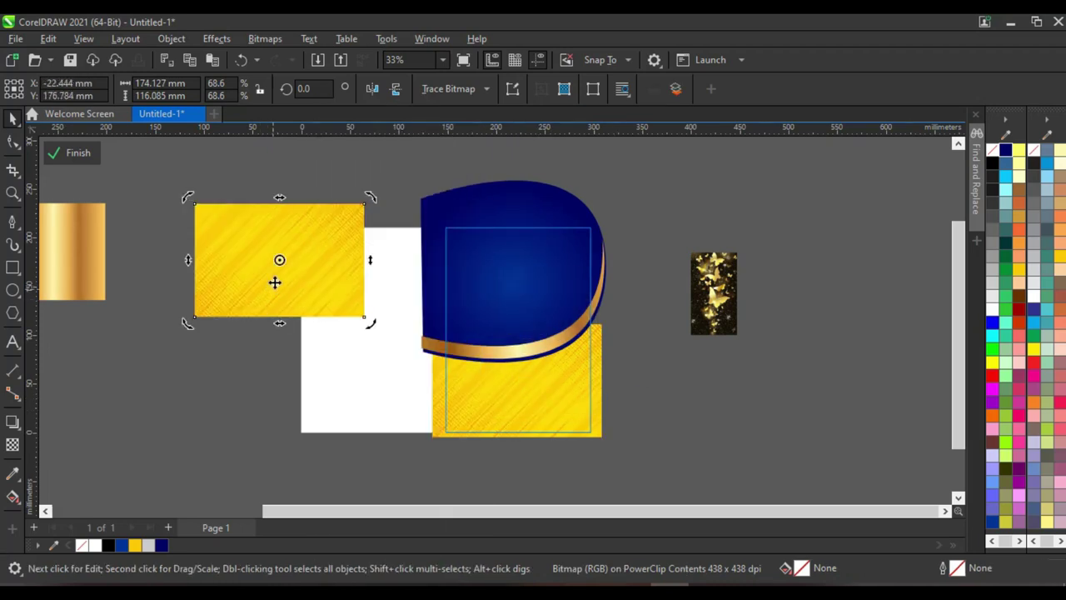
pyautogui.scroll(2, 275, 283)
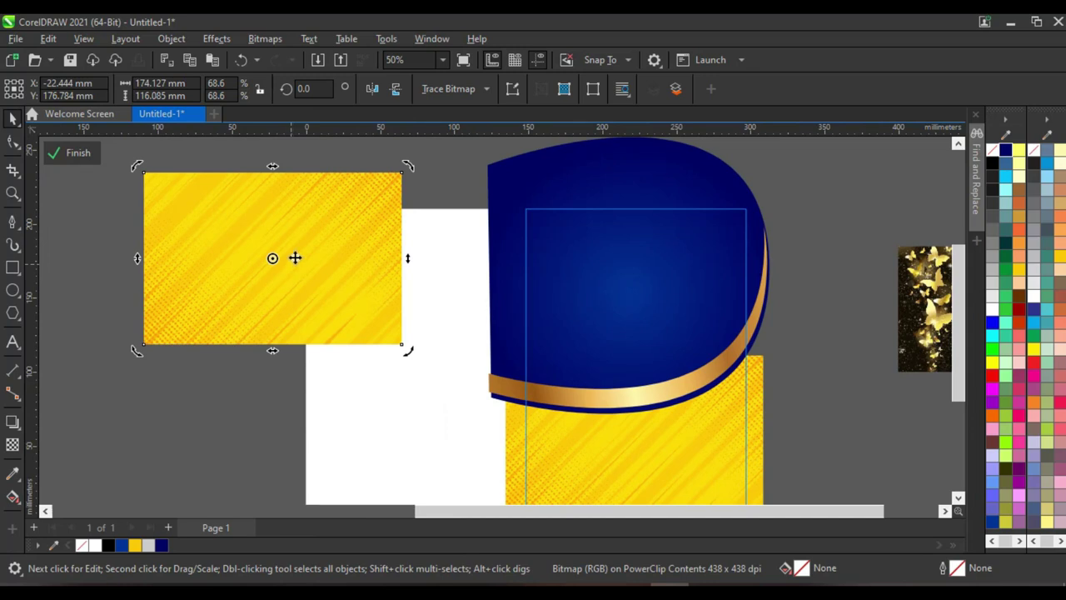
pyautogui.click(337, 250)
pyautogui.scroll(-2, 285, 179)
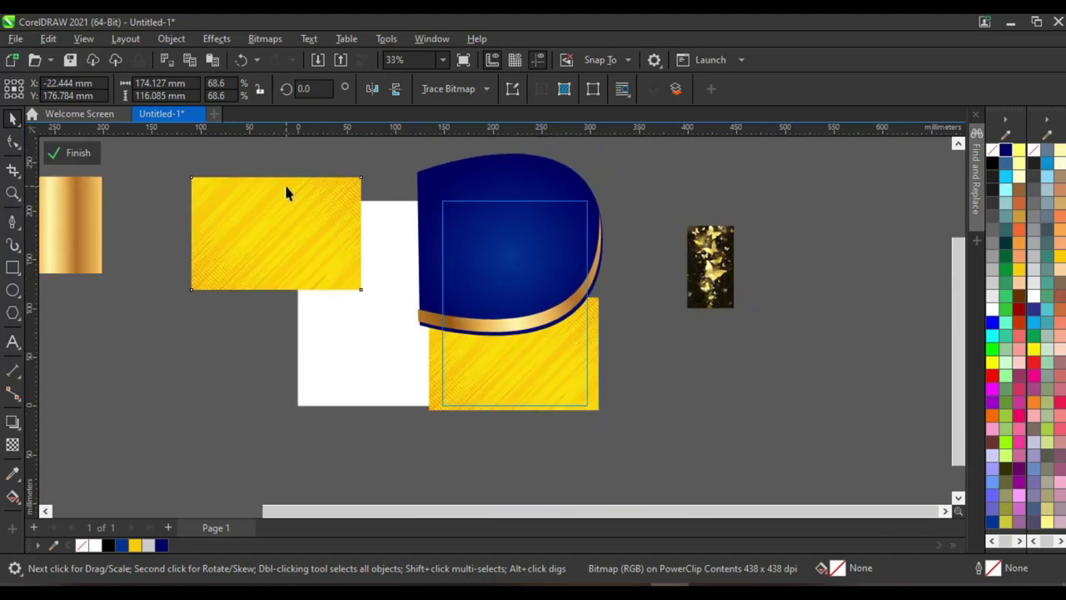
# Convert the yellow texture copy at the page's upper-left corner to a Grayscale (8-bit) bitmap at 300 dpi
pyautogui.click(308, 168)
pyautogui.scroll(2, 298, 203)
pyautogui.click(298, 204)
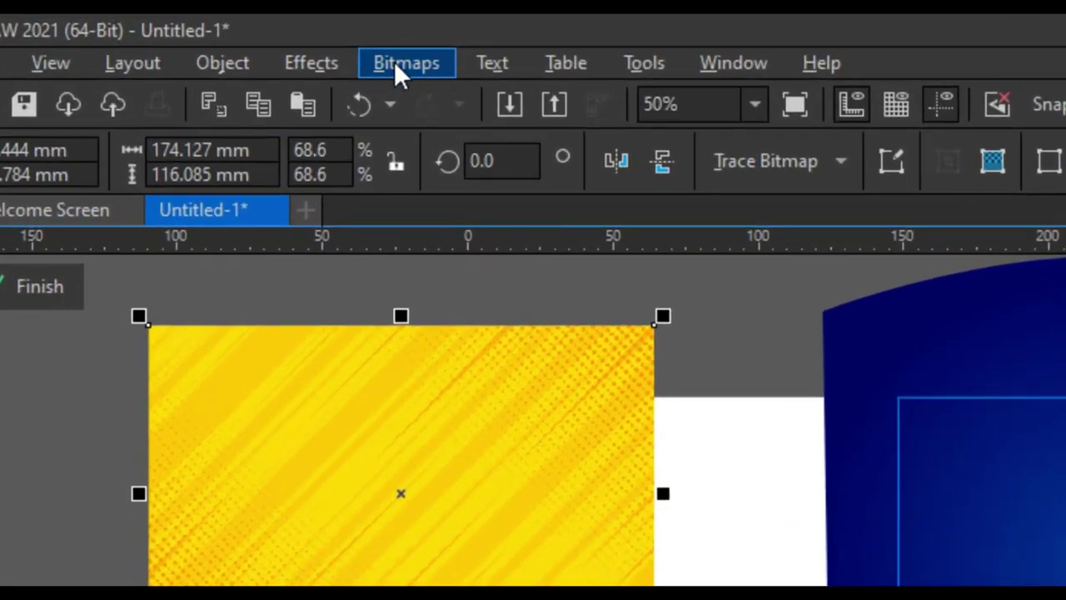
pyautogui.click(264, 40)
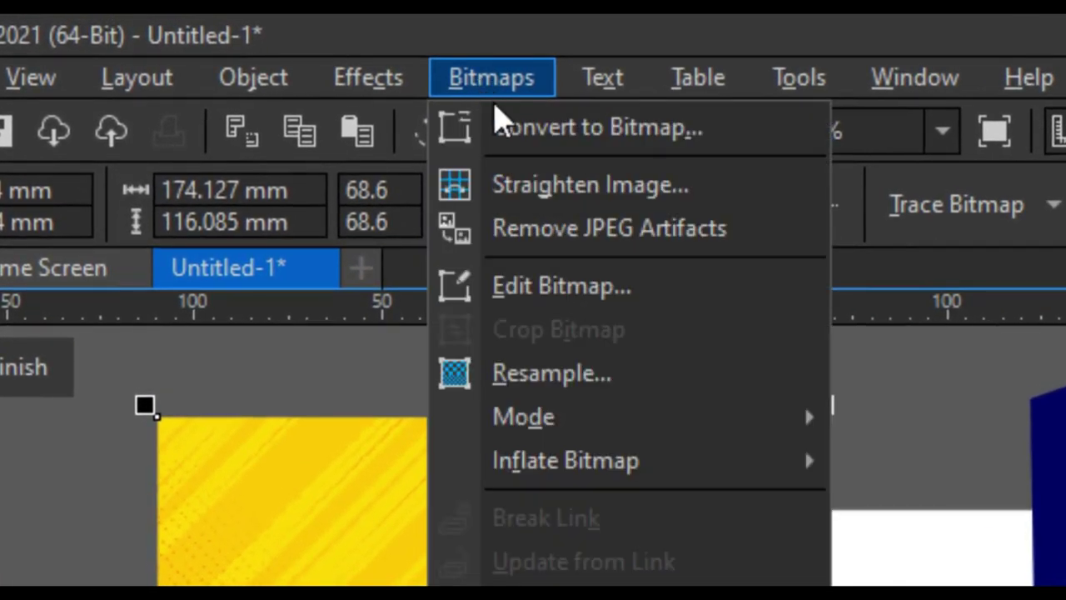
pyautogui.click(588, 129)
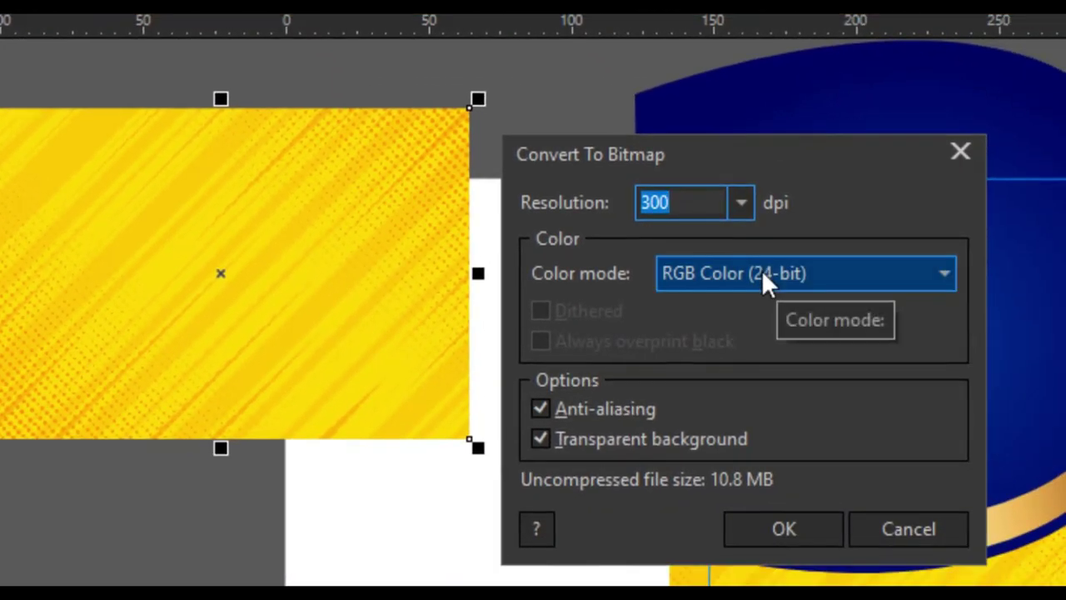
pyautogui.click(761, 270)
pyautogui.click(754, 350)
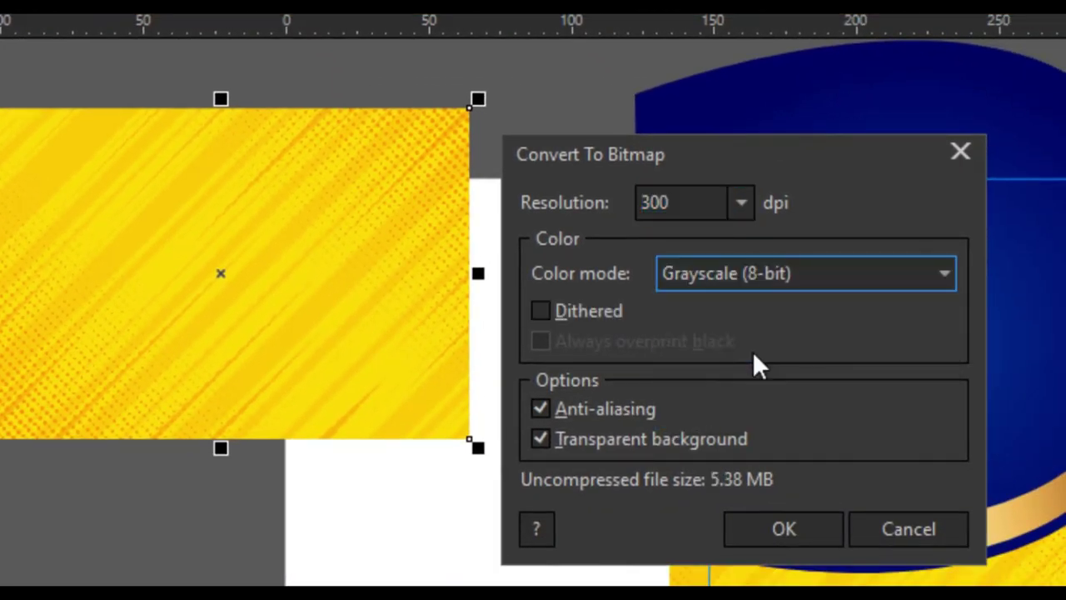
pyautogui.click(756, 533)
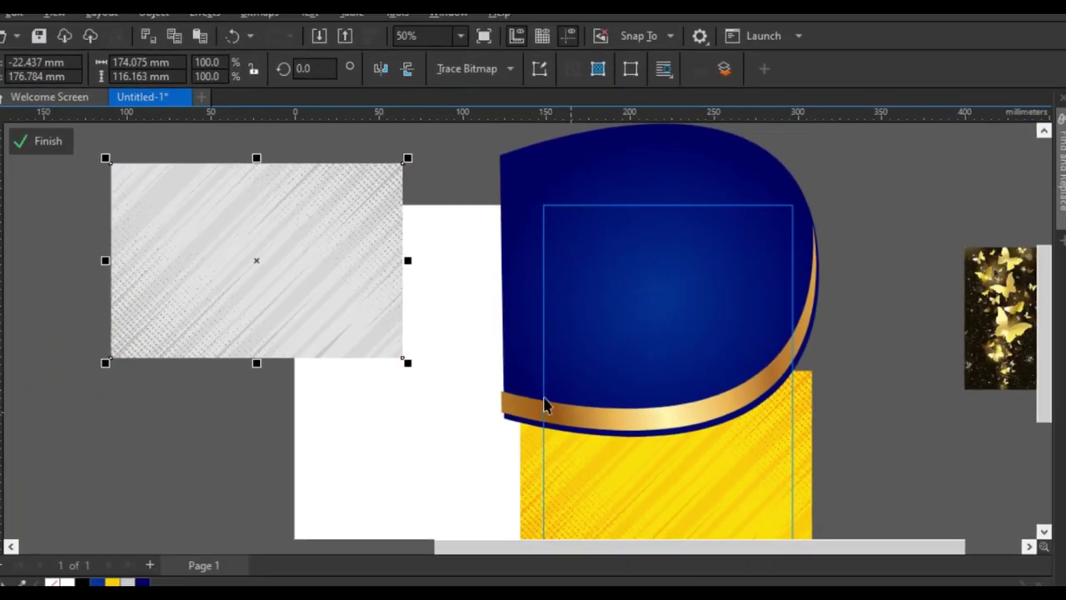
# Darken the grey texture bitmap by applying a Gamma adjustment with a value of 0.51
pyautogui.scroll(-2, 302, 264)
pyautogui.scroll(1, 316, 231)
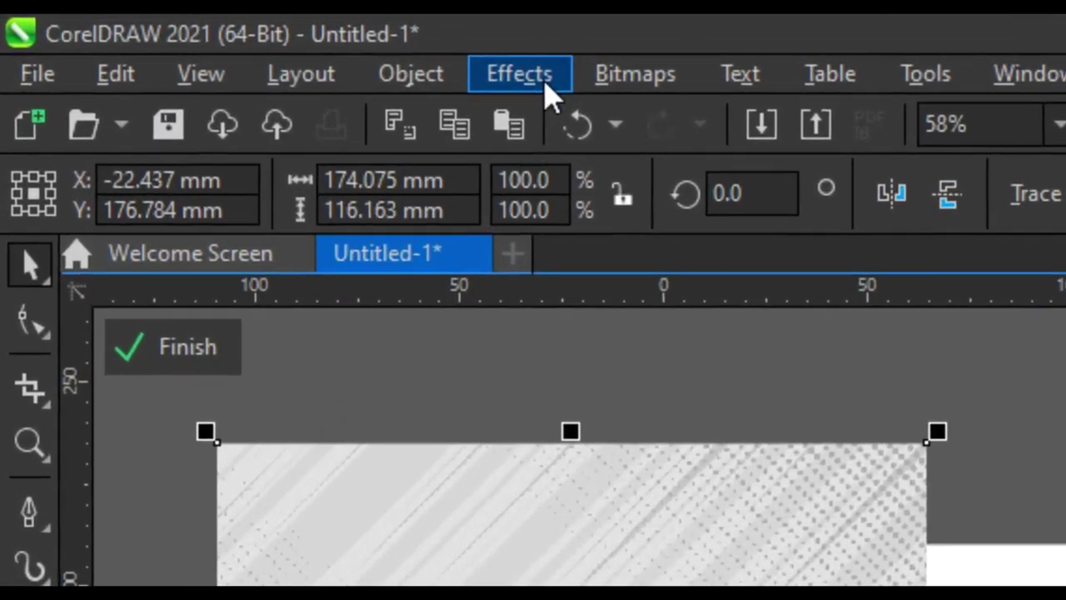
pyautogui.click(385, 63)
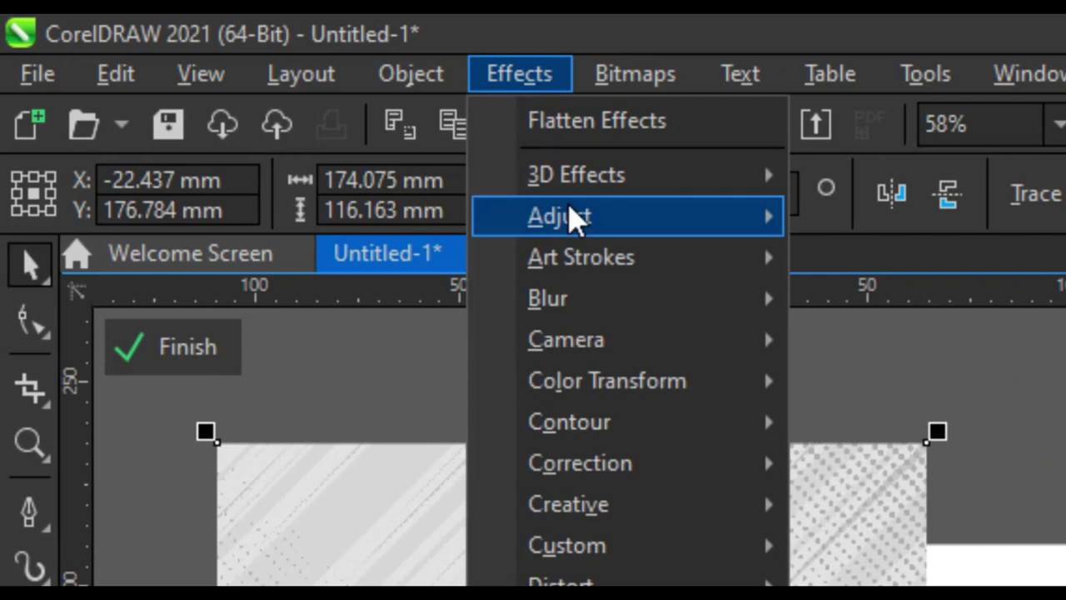
pyautogui.moveTo(437, 159)
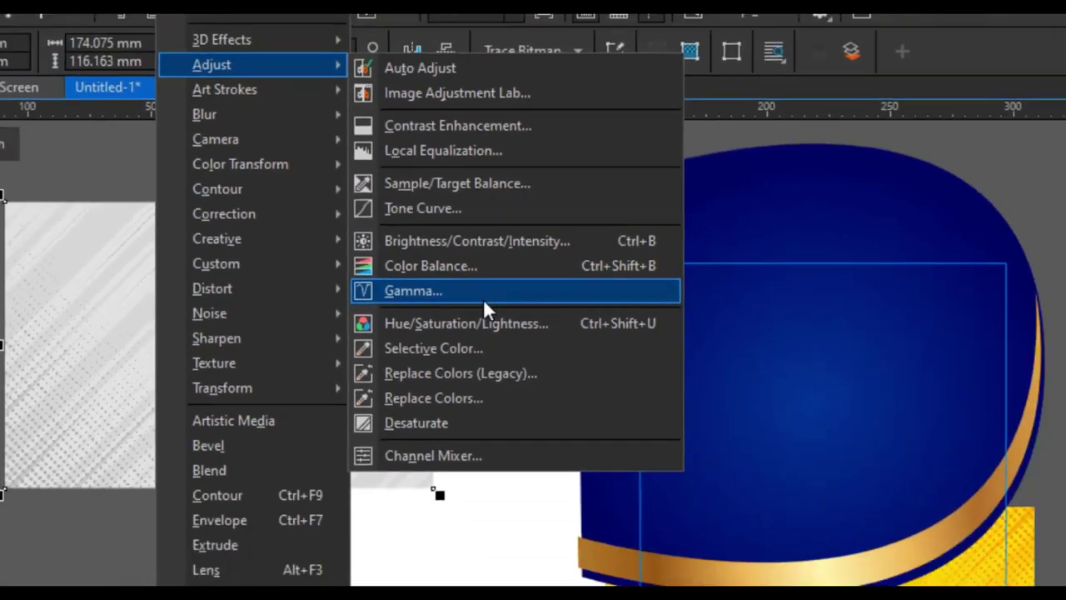
pyautogui.click(421, 267)
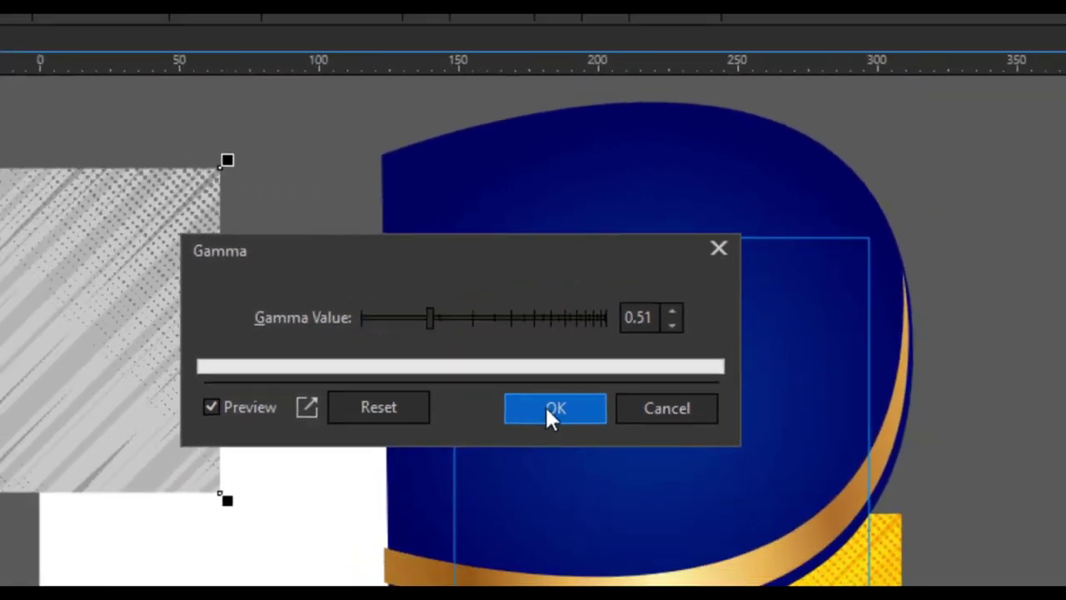
pyautogui.click(522, 473)
# PowerClip the grey texture inside the navy curved shape, lower it within the shape and enlarge it to reach past the gold band
pyautogui.scroll(-2, 454, 302)
pyautogui.scroll(1, 427, 273)
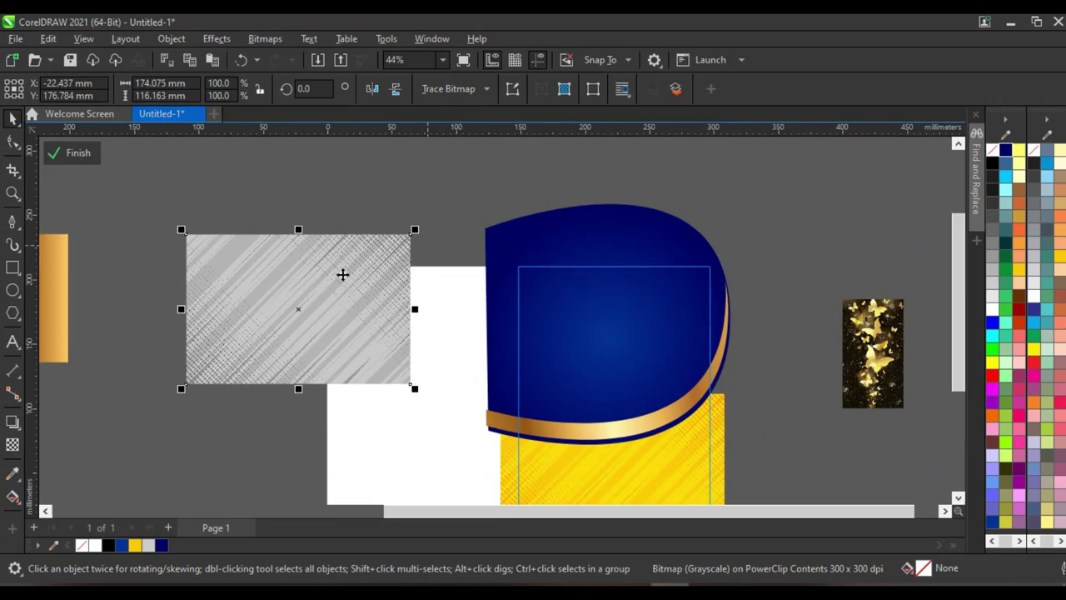
pyautogui.moveTo(319, 293); pyautogui.dragTo(601, 225)
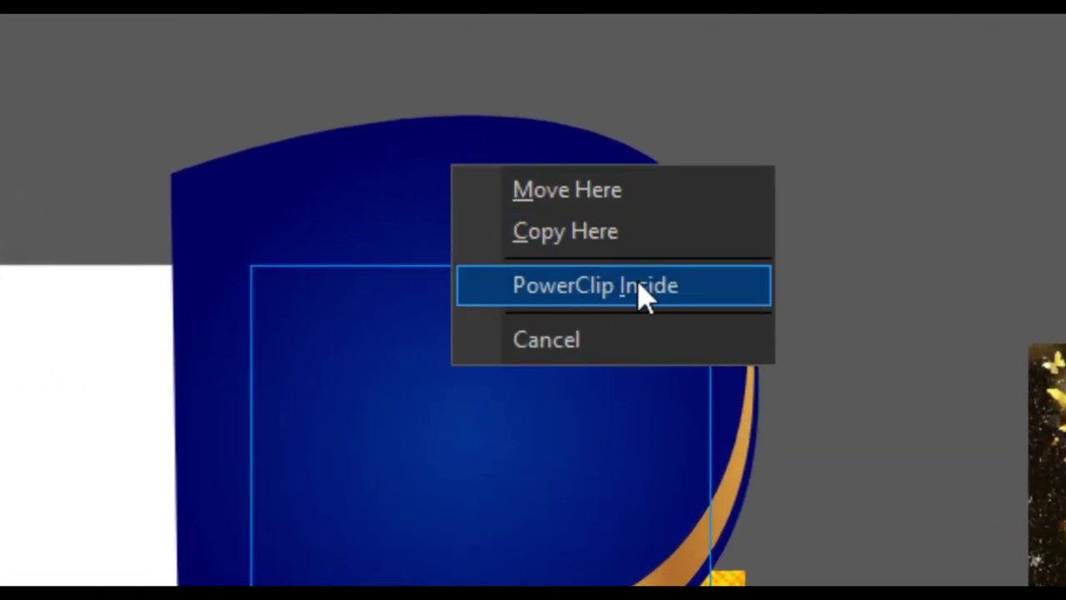
pyautogui.click(645, 296)
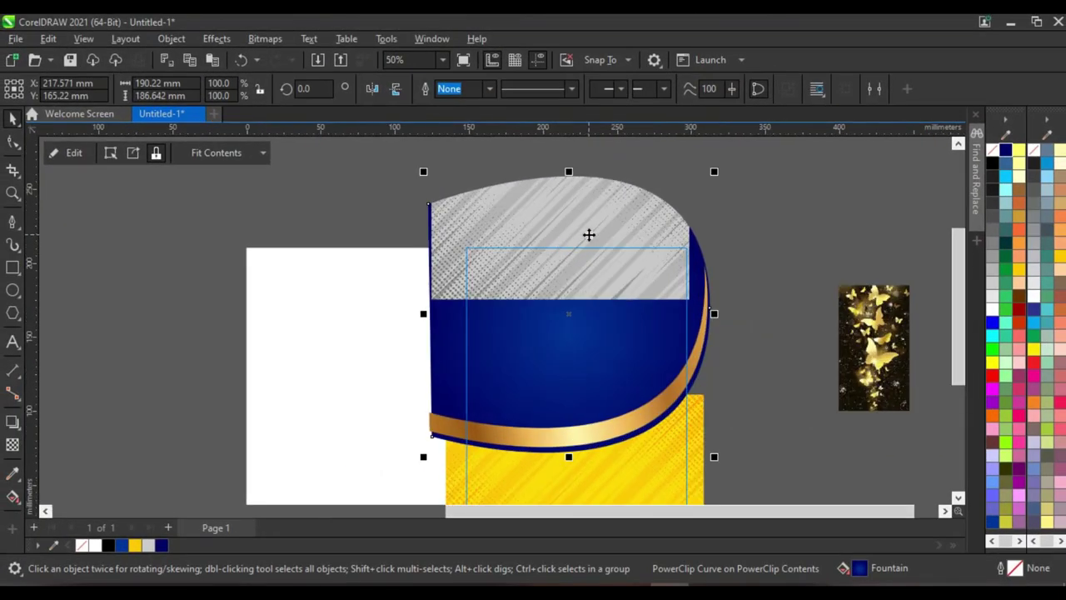
pyautogui.keyDown('alt'); pyautogui.click(577, 233); pyautogui.keyUp('alt')
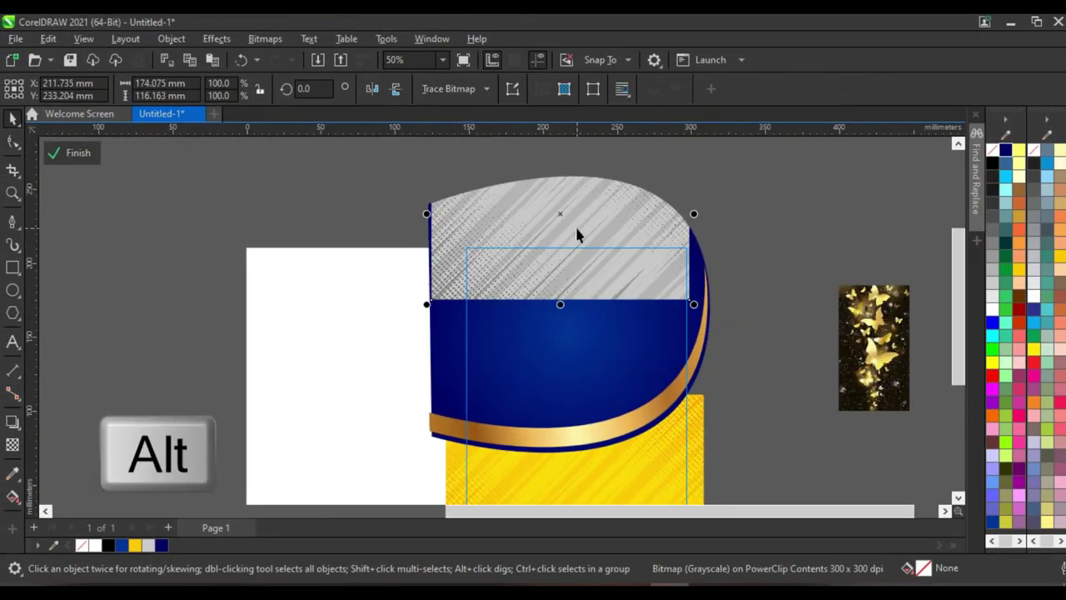
pyautogui.moveTo(563, 214); pyautogui.dragTo(563, 332)
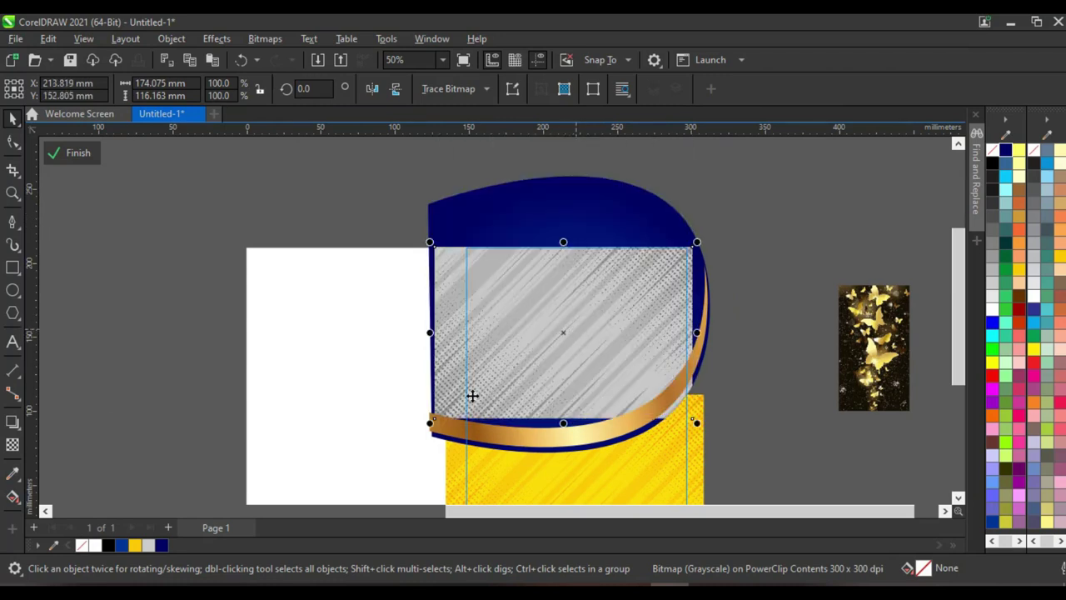
pyautogui.moveTo(429, 423); pyautogui.dragTo(380, 455)
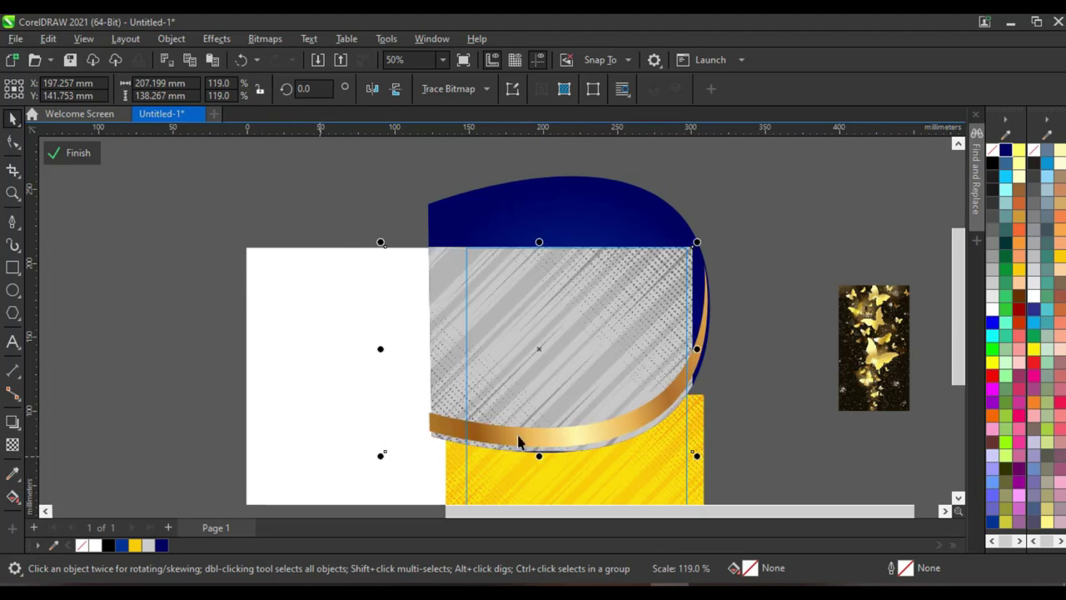
pyautogui.moveTo(699, 471); pyautogui.dragTo(710, 474)
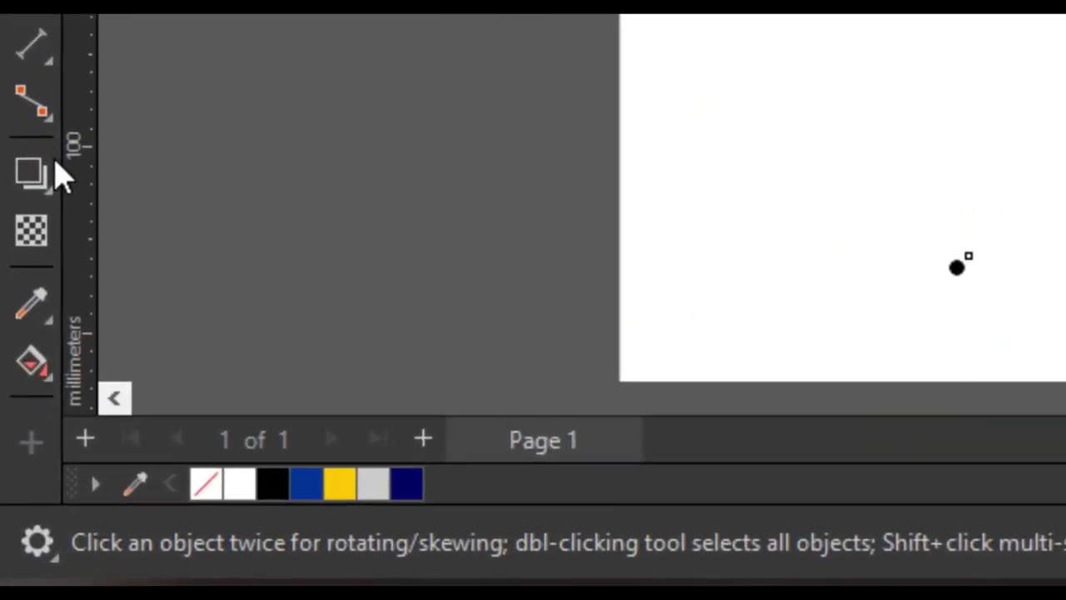
# Set the transparency merge mode of the grey texture inside the navy shape to Multiply and deselect it
pyautogui.click(12, 444)
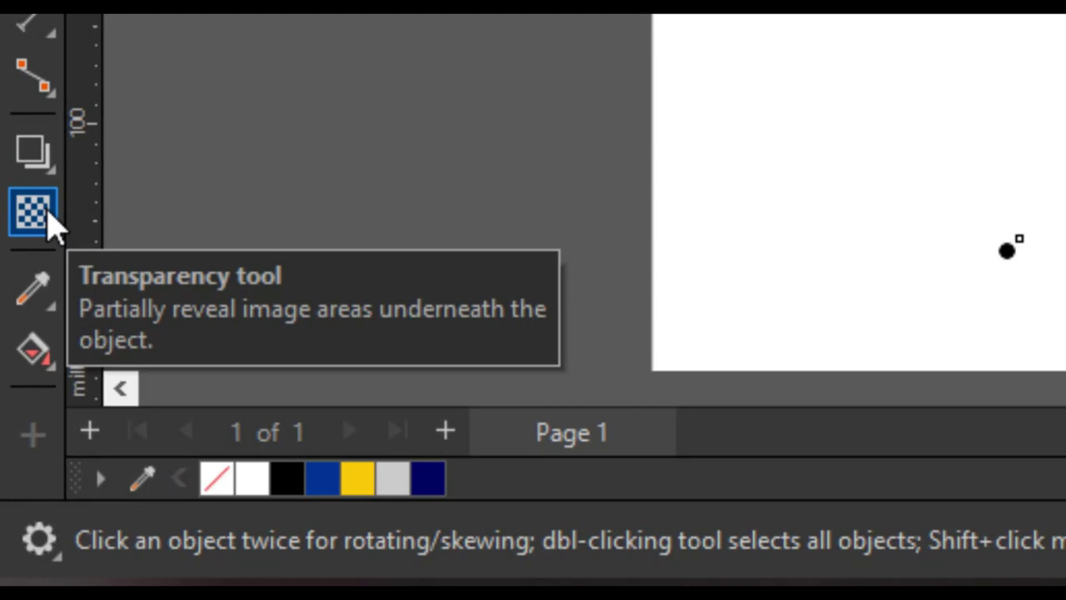
pyautogui.click(48, 215)
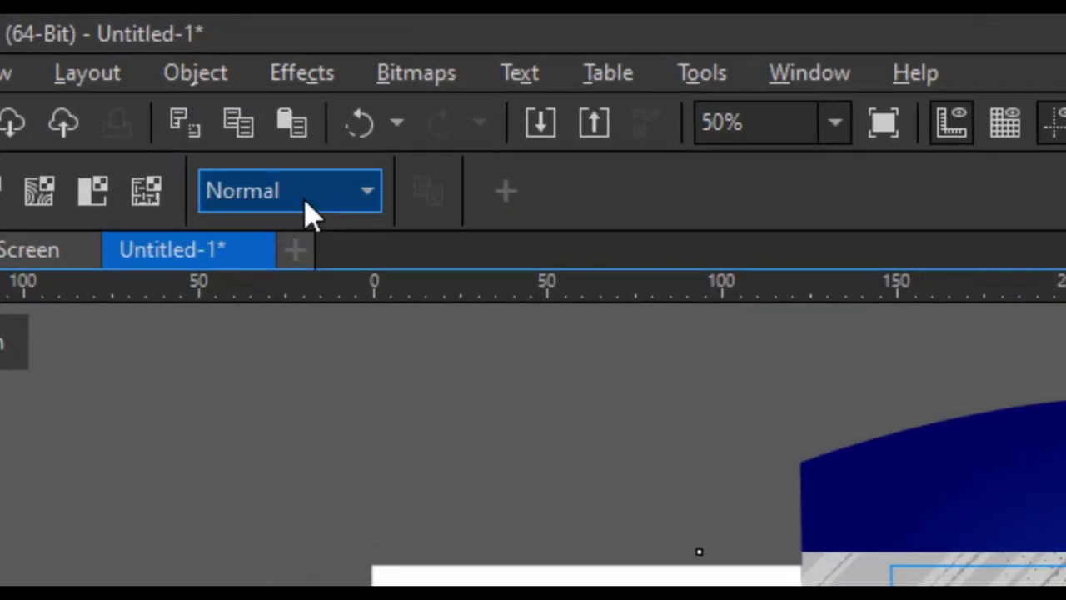
pyautogui.click(317, 210)
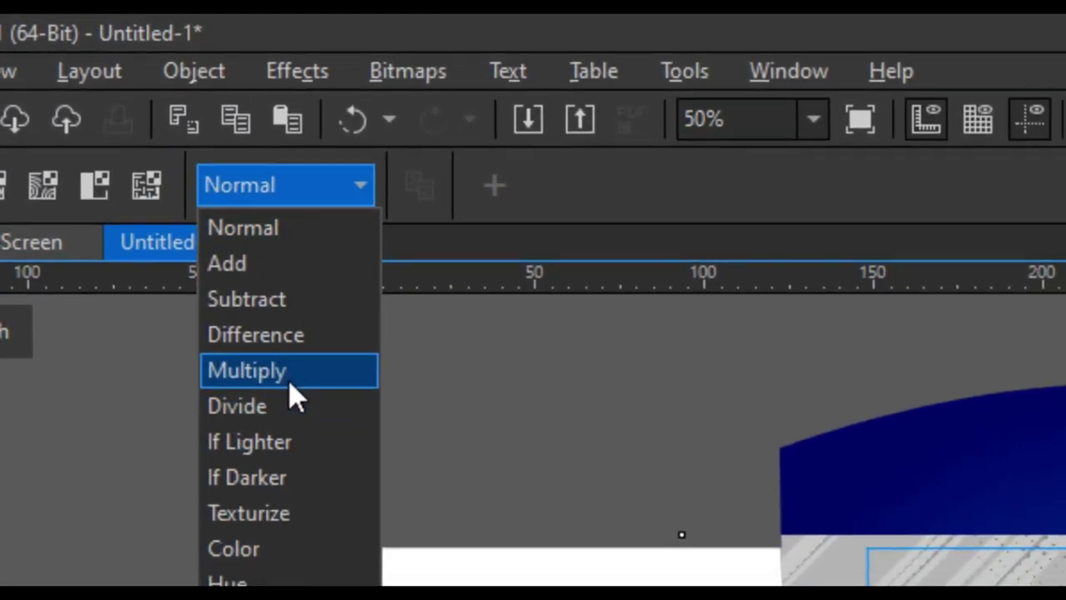
pyautogui.click(291, 384)
pyautogui.scroll(1, 648, 310)
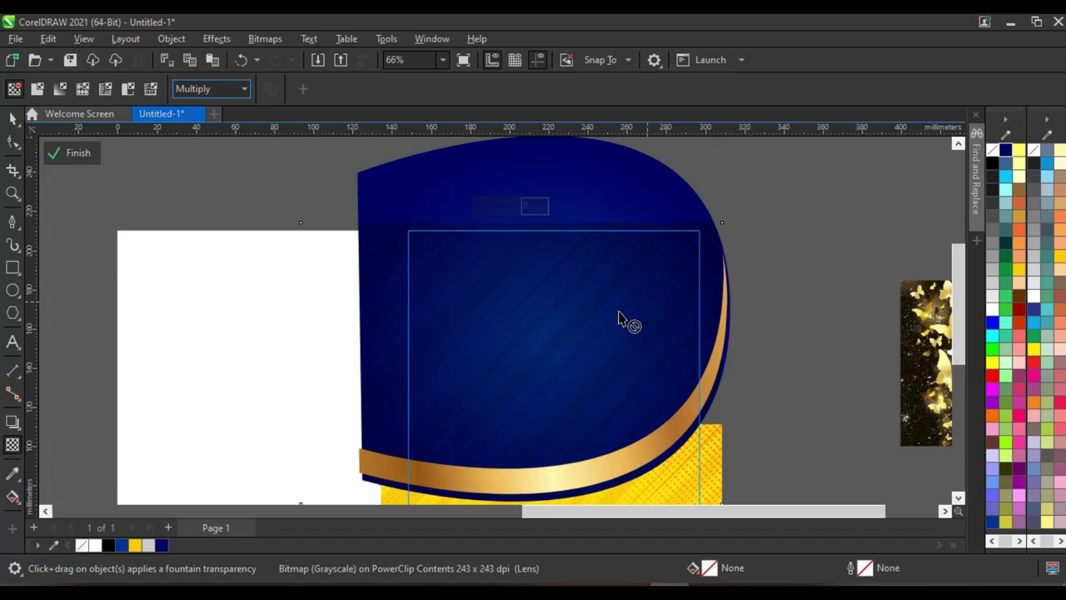
pyautogui.scroll(-1, 621, 318)
pyautogui.scroll(2, 614, 339)
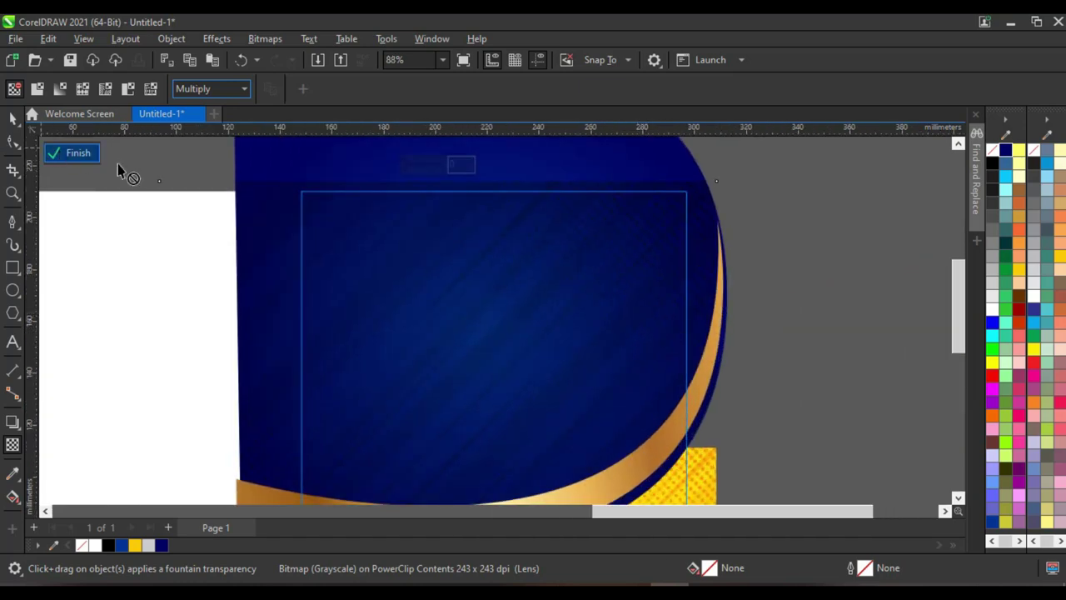
pyautogui.scroll(-2, 395, 279)
pyautogui.scroll(1, 395, 271)
pyautogui.press('space')
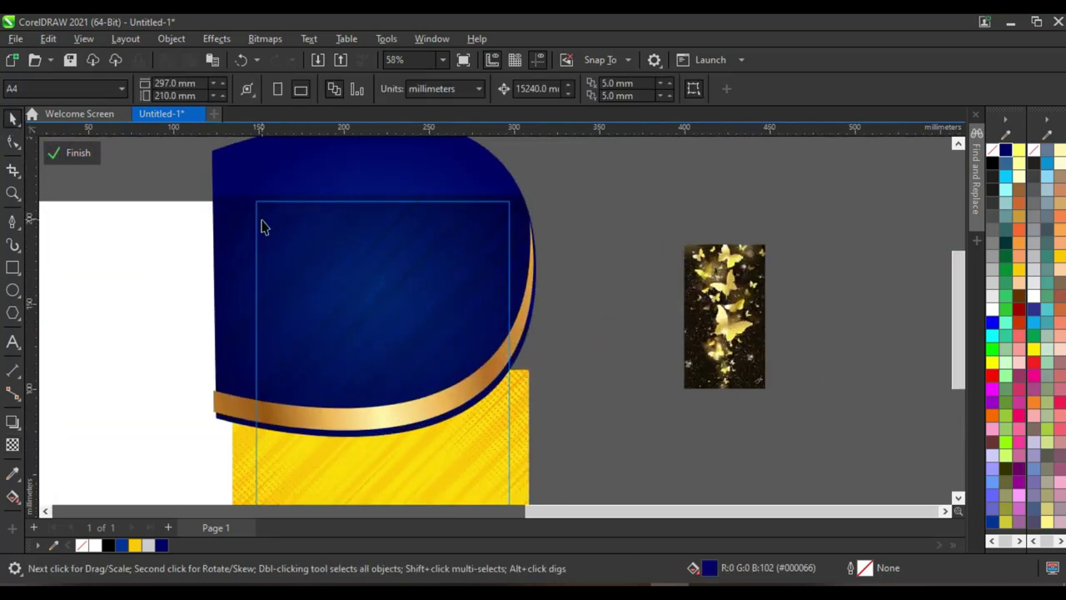
# Move the butterfly image closer to the navy shape's right side, centred at about X 366 mm
pyautogui.moveTo(735, 369); pyautogui.dragTo(639, 334)
pyautogui.scroll(2, 636, 250)
pyautogui.scroll(-2, 622, 267)
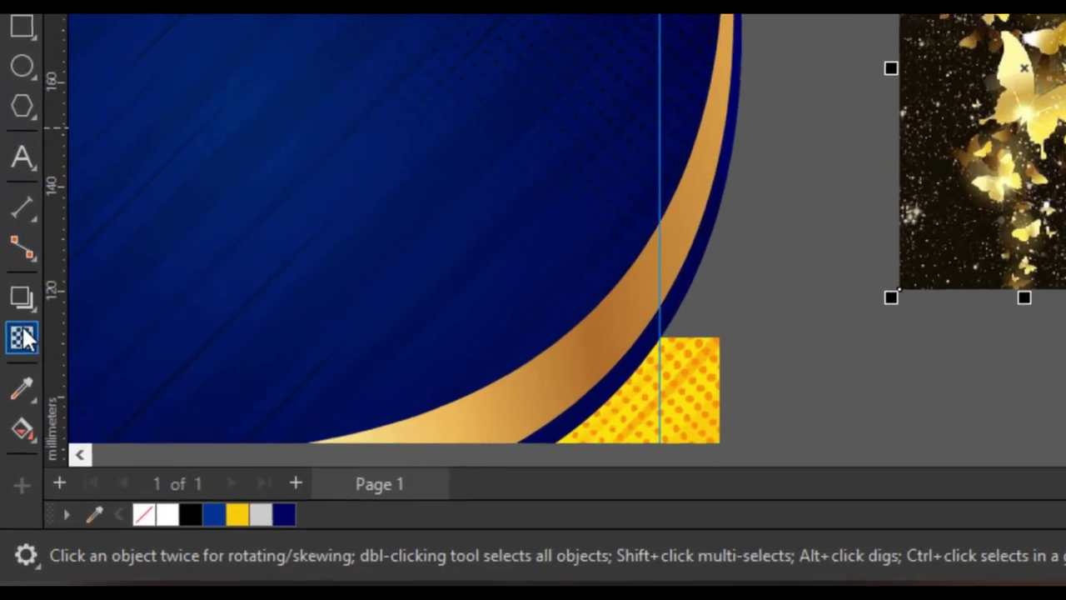
# Fade out the butterfly image's bottom edge with a short linear fountain transparency running downward to 100%
pyautogui.click(24, 337)
pyautogui.scroll(3, 1050, 316)
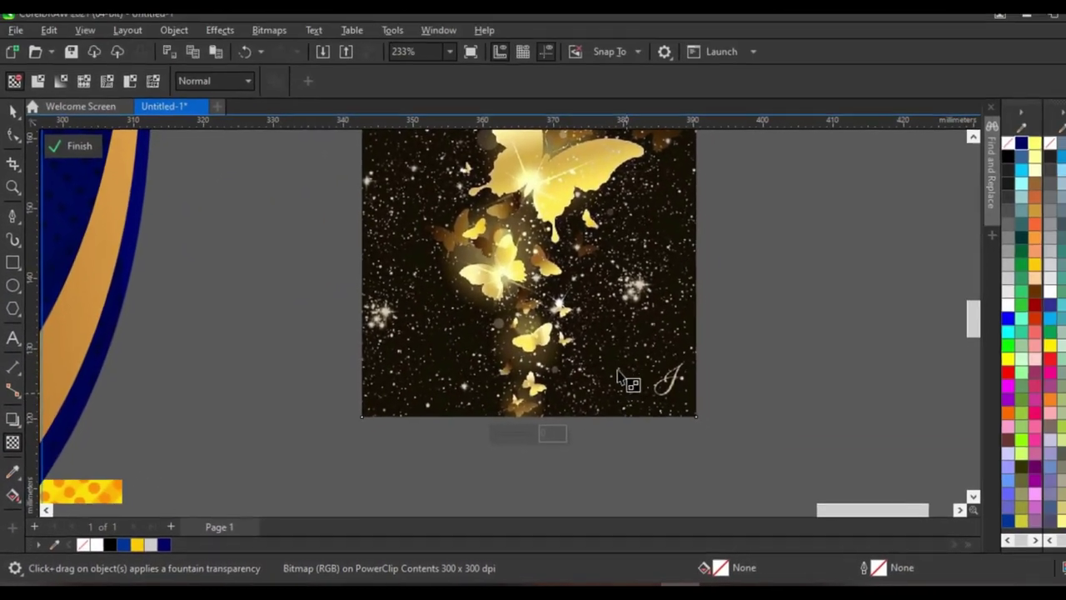
pyautogui.moveTo(608, 391)
pyautogui.mouseDown()
pyautogui.moveTo(615, 419)
pyautogui.moveTo(605, 407)
pyautogui.mouseUp()
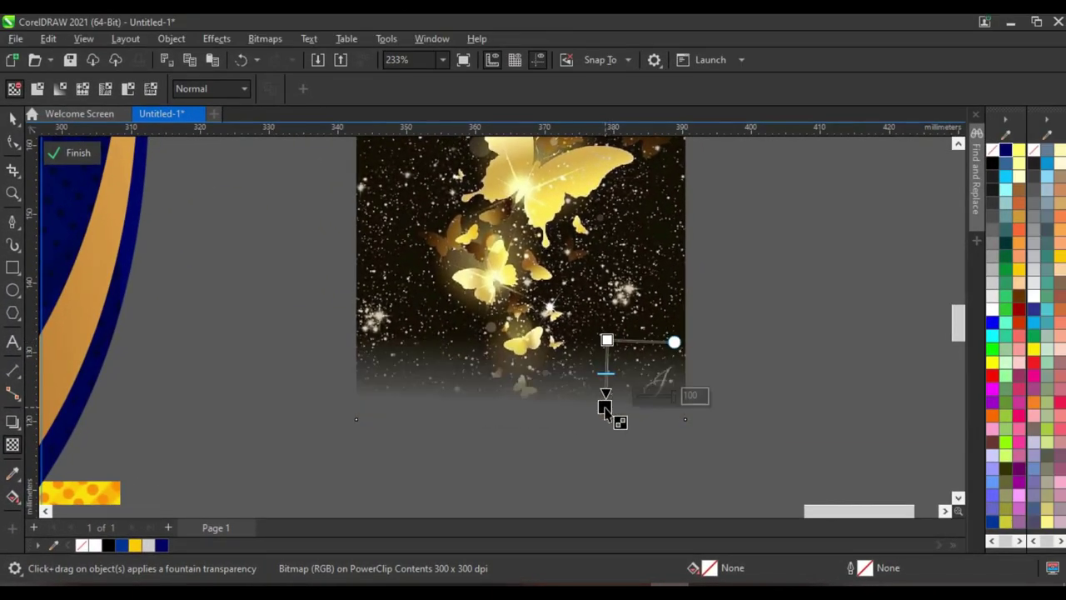
pyautogui.scroll(-4, 605, 406)
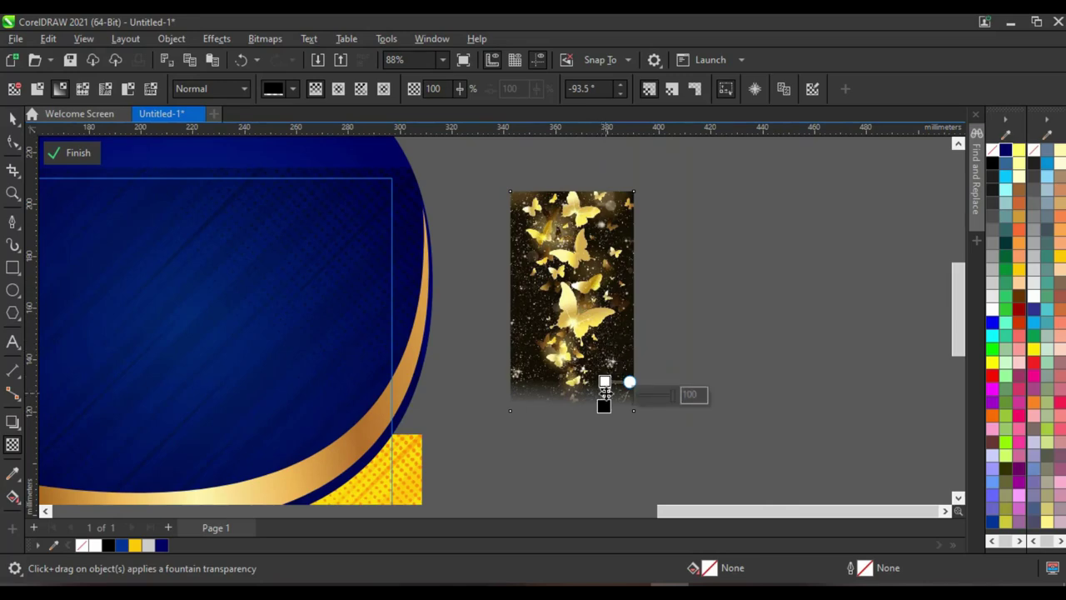
pyautogui.scroll(5, 605, 393)
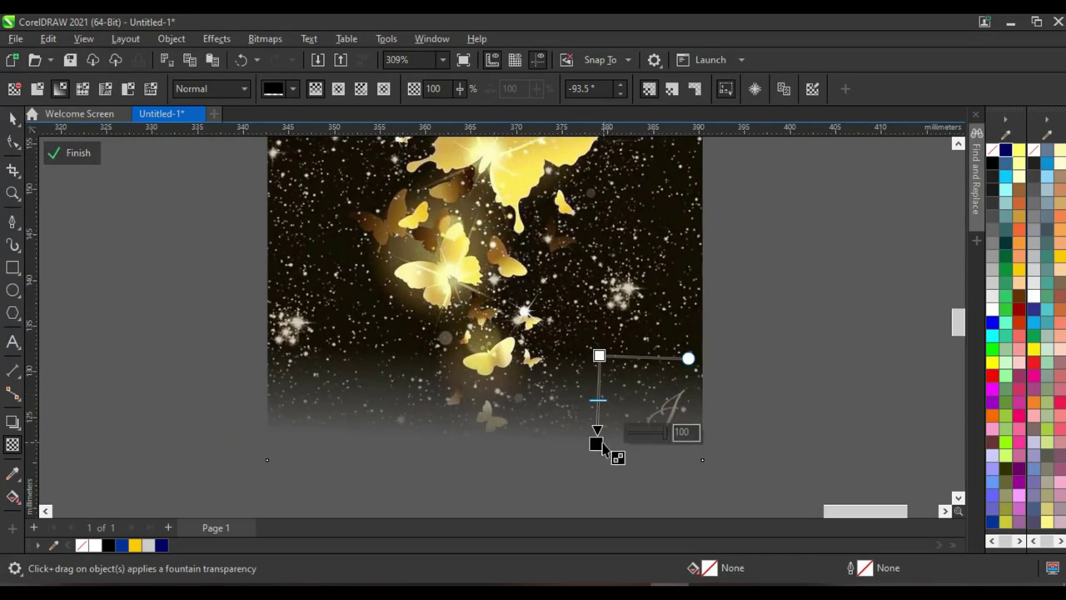
pyautogui.scroll(-4, 594, 425)
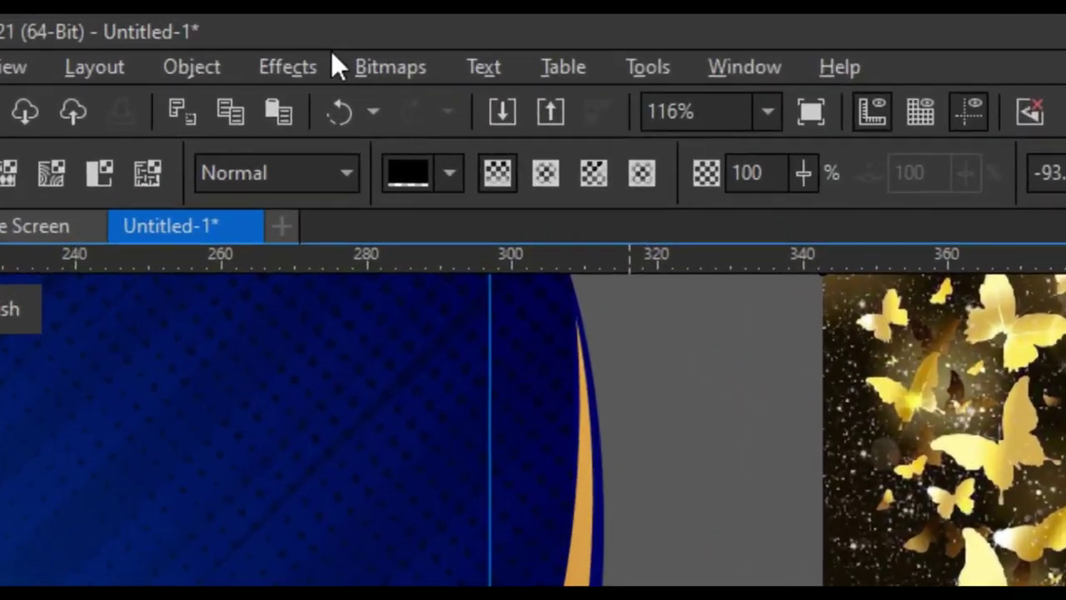
# Convert the bottom-faded butterfly image to an RGB Color (24-bit) bitmap at 300 dpi with transparent background
pyautogui.click(265, 39)
pyautogui.click(293, 63)
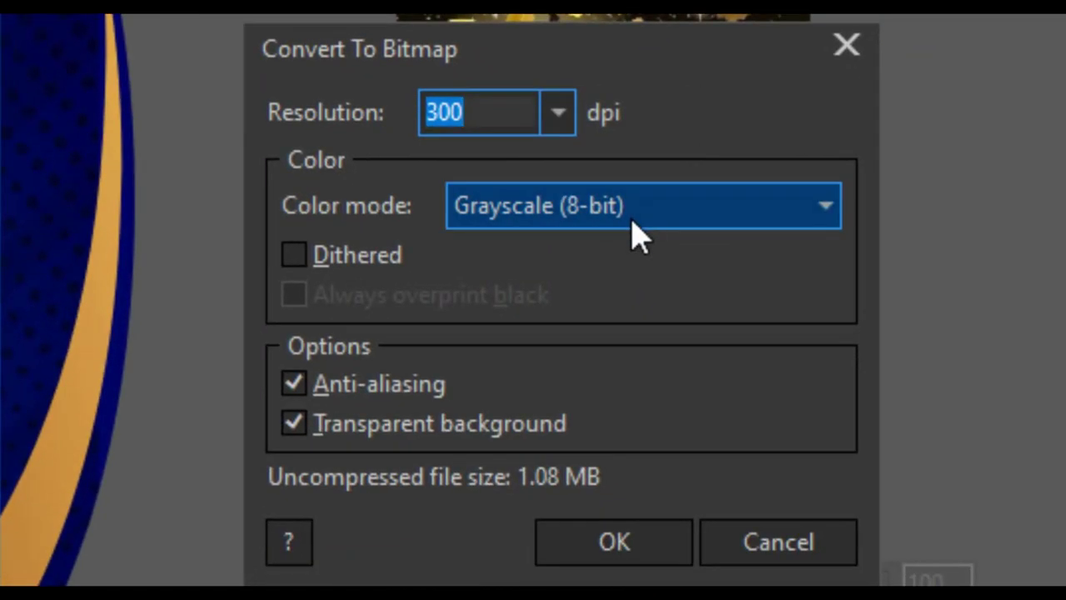
pyautogui.click(634, 221)
pyautogui.click(549, 366)
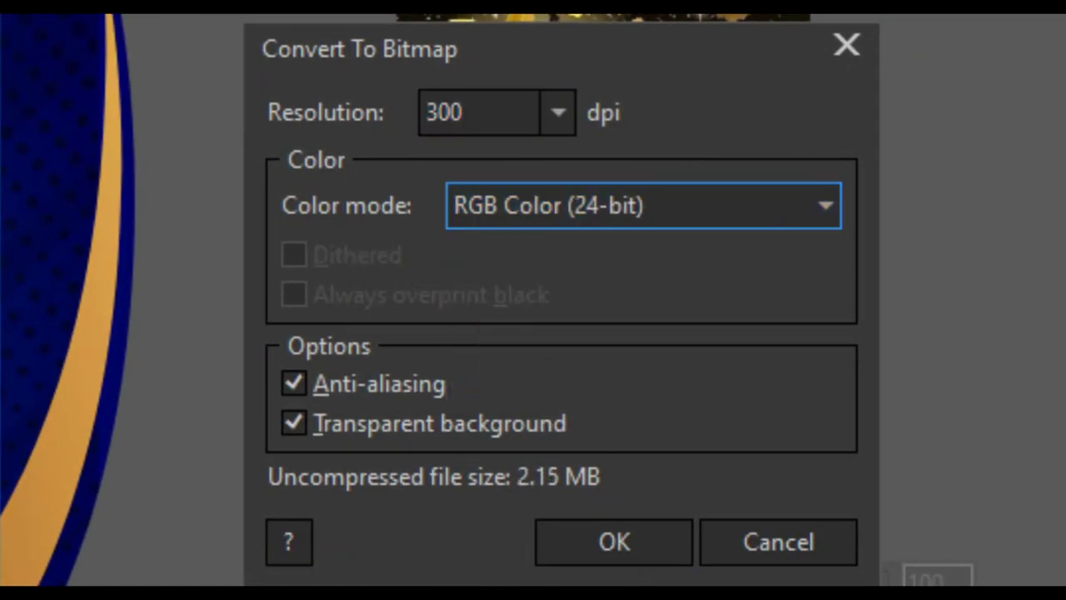
pyautogui.click(614, 542)
# Fade out the butterfly image's right edge with a linear transparency and convert it to a 300 dpi RGB bitmap
pyautogui.scroll(3, 619, 302)
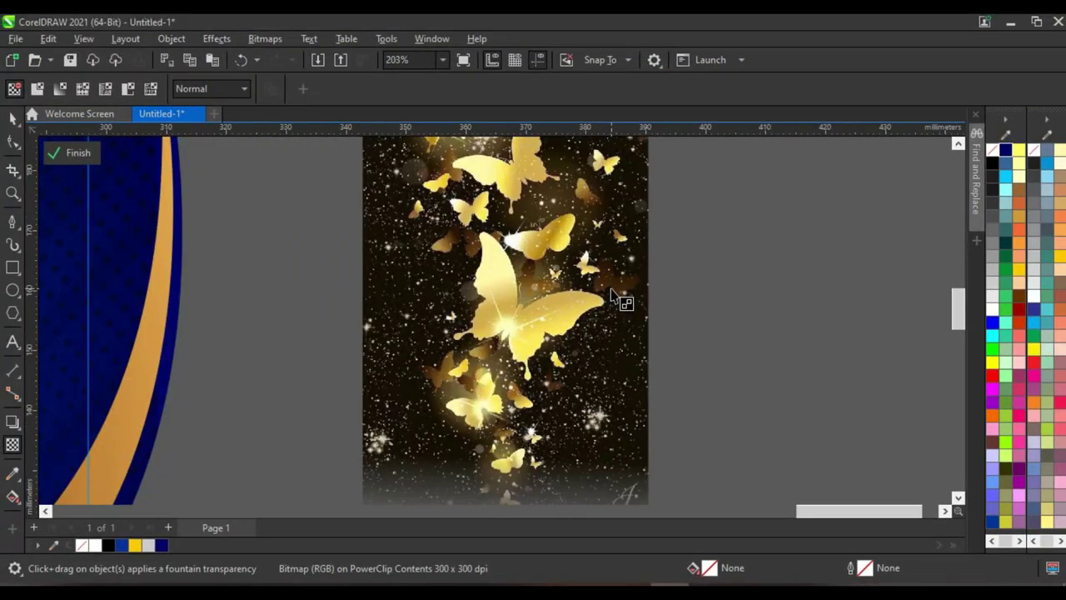
pyautogui.moveTo(630, 268); pyautogui.dragTo(642, 283)
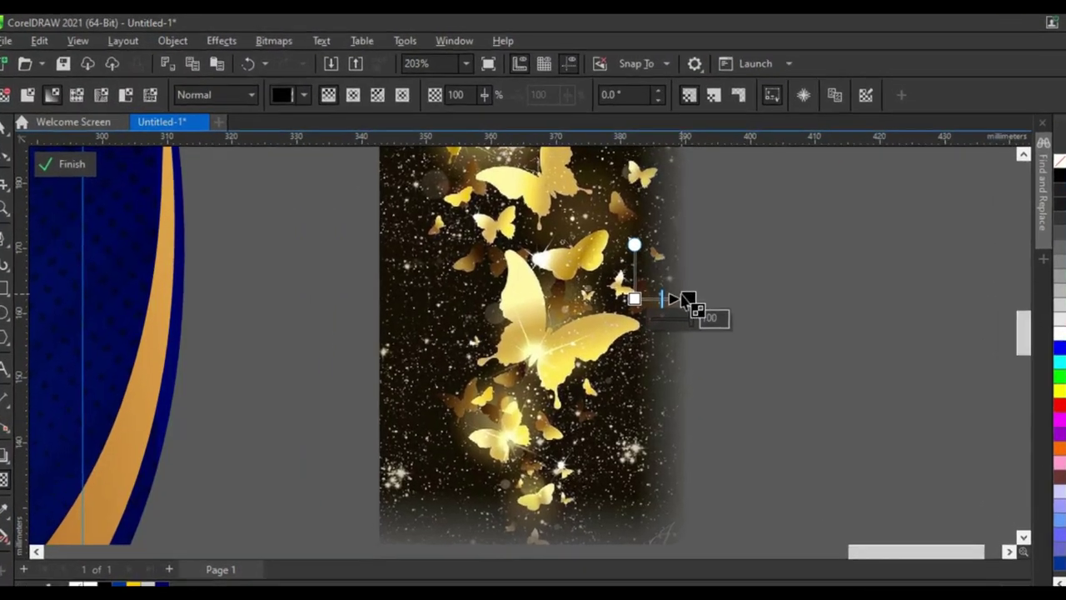
pyautogui.click(389, 68)
pyautogui.click(479, 109)
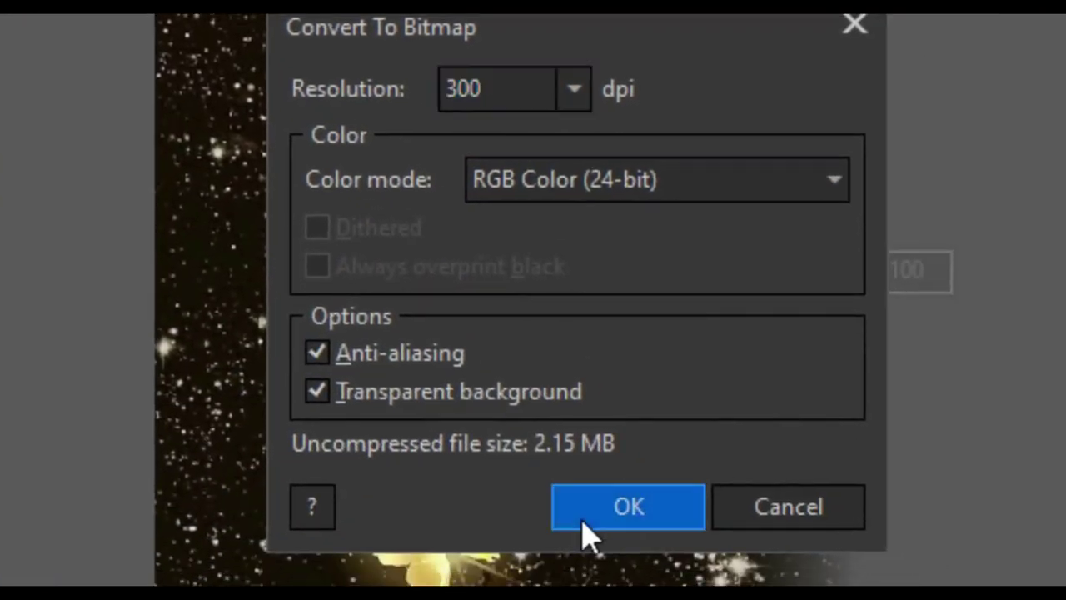
pyautogui.click(583, 521)
# Fade out the butterfly image's left edge with a linear transparency to 100% and convert it to a 300 dpi bitmap
pyautogui.moveTo(373, 264); pyautogui.dragTo(172, 264)
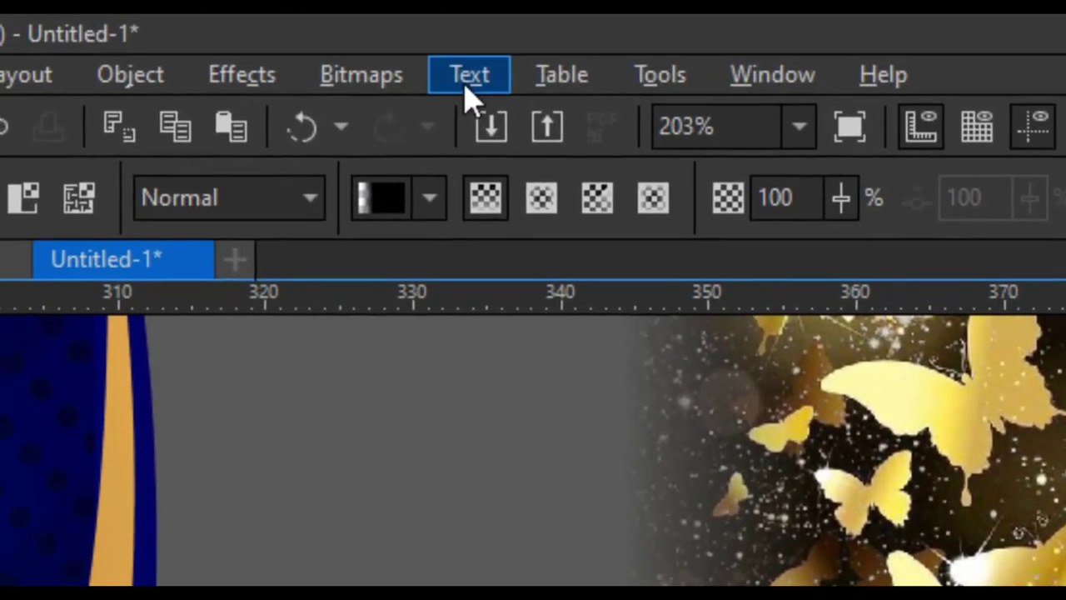
pyautogui.click(361, 74)
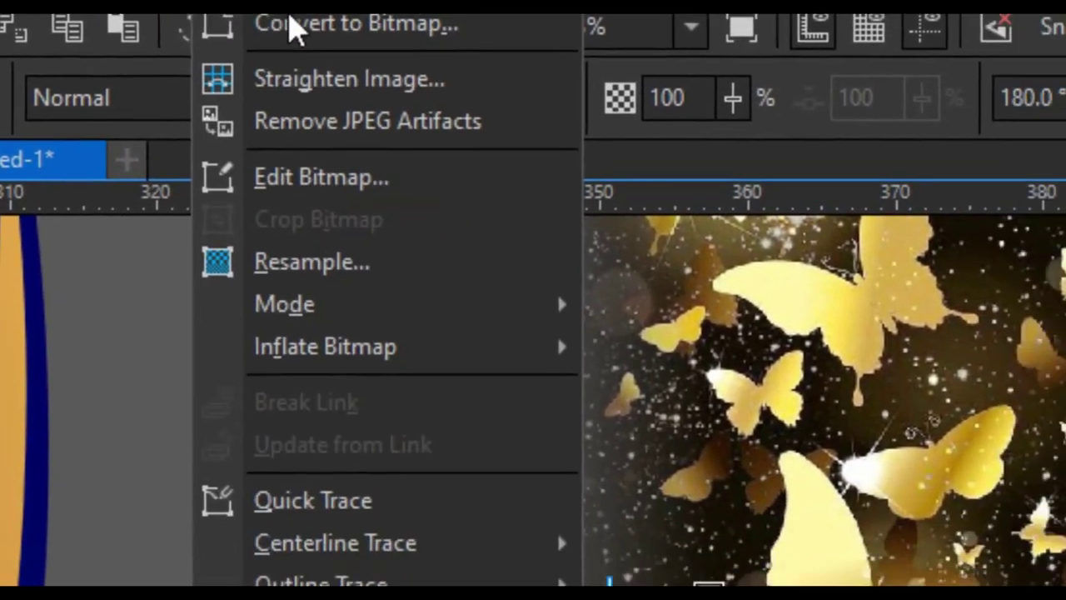
pyautogui.click(295, 24)
pyautogui.click(685, 581)
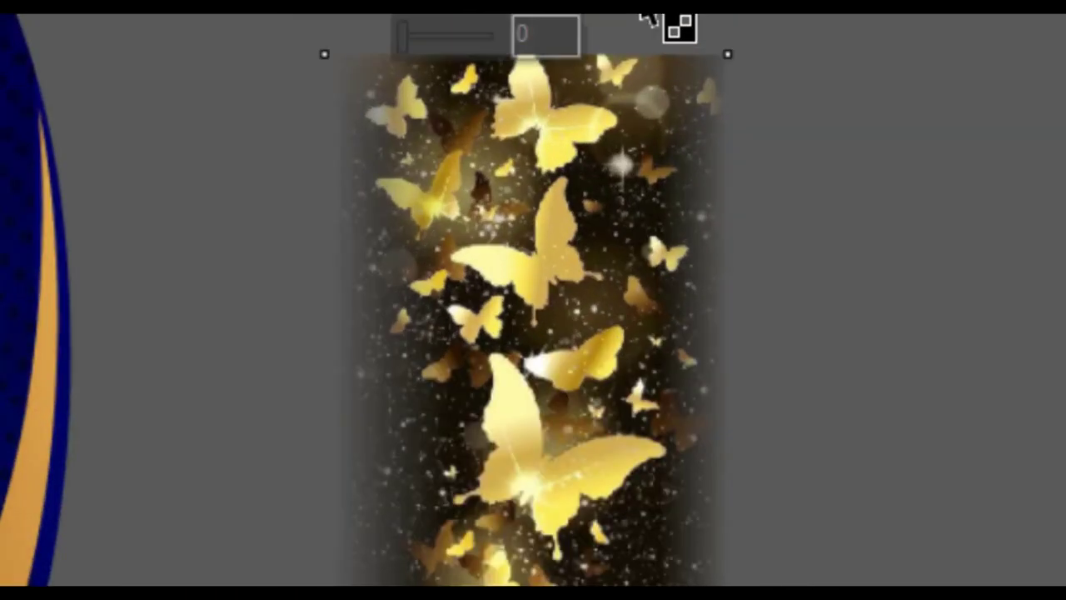
# Fade out the butterfly image's top edge with a short upward linear transparency and convert it to a 300 dpi RGB bitmap with transparent background
pyautogui.scroll(3, 642, 24)
pyautogui.moveTo(642, 119); pyautogui.dragTo(643, 60)
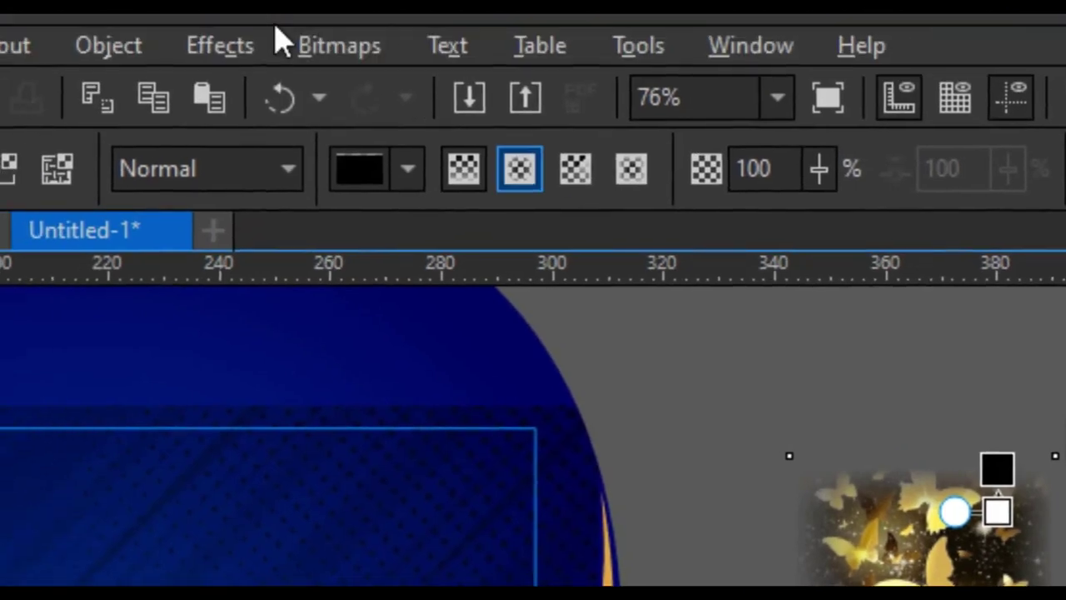
pyautogui.click(338, 45)
pyautogui.click(443, 94)
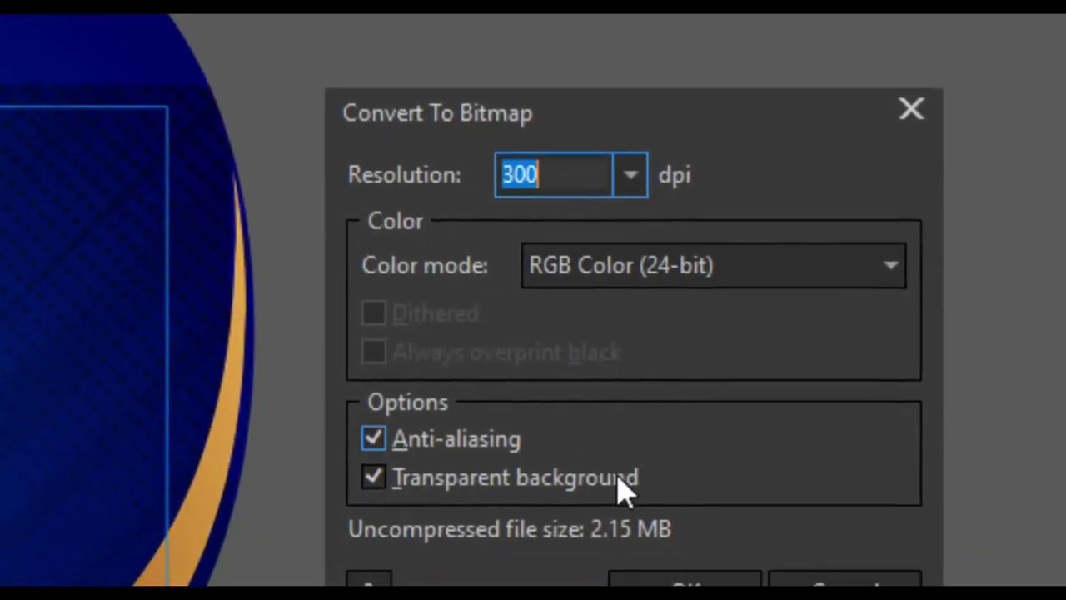
pyautogui.click(622, 540)
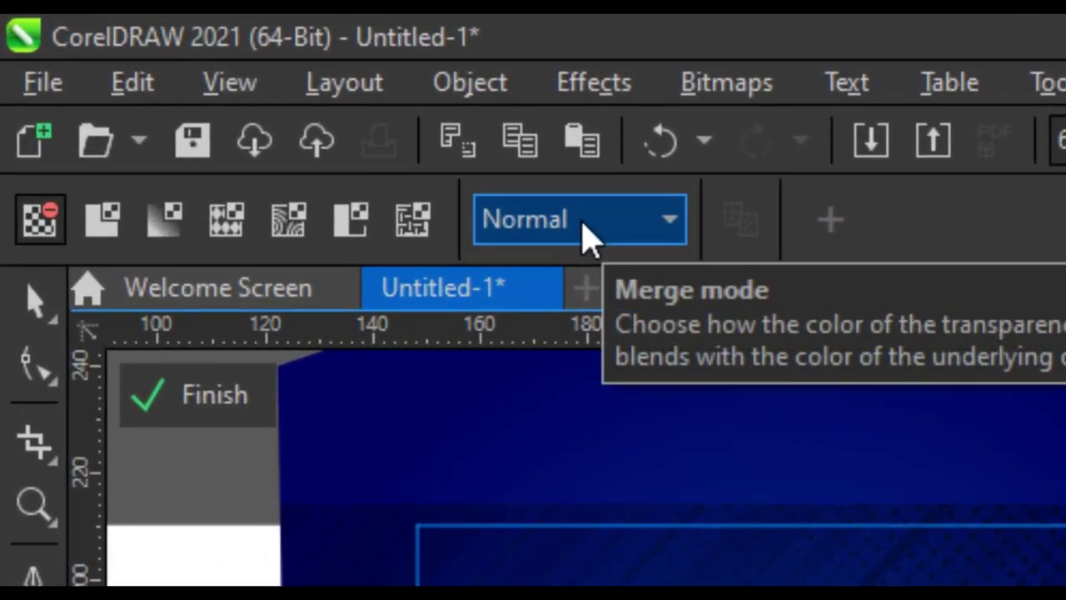
# Set the butterfly bitmap's merge mode to Screen and move it onto the navy shape's right side, centred at about X 285, Y 156 mm
pyautogui.click(583, 234)
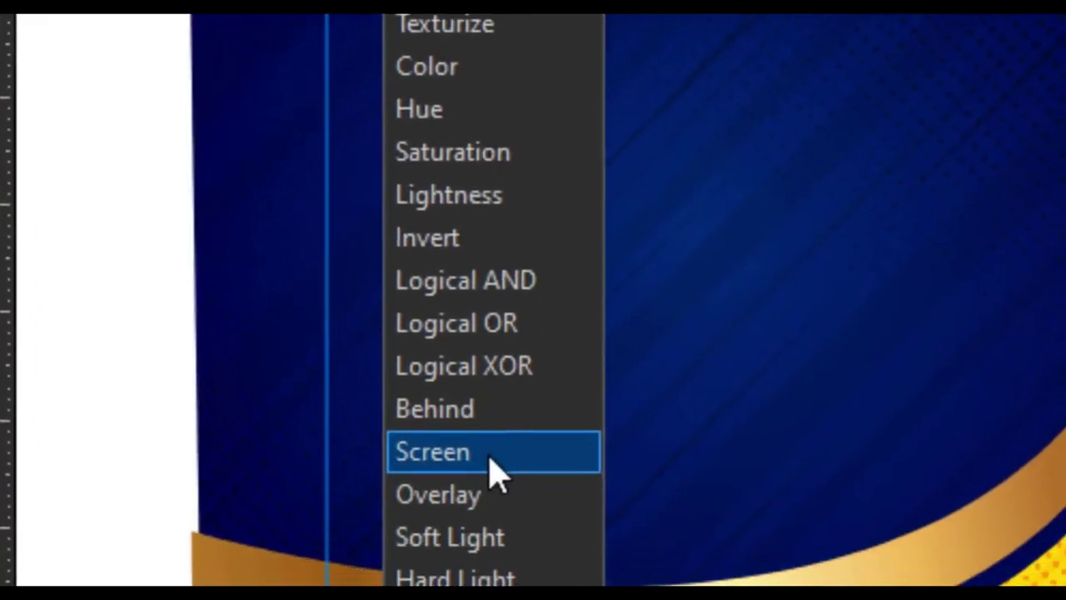
pyautogui.click(491, 454)
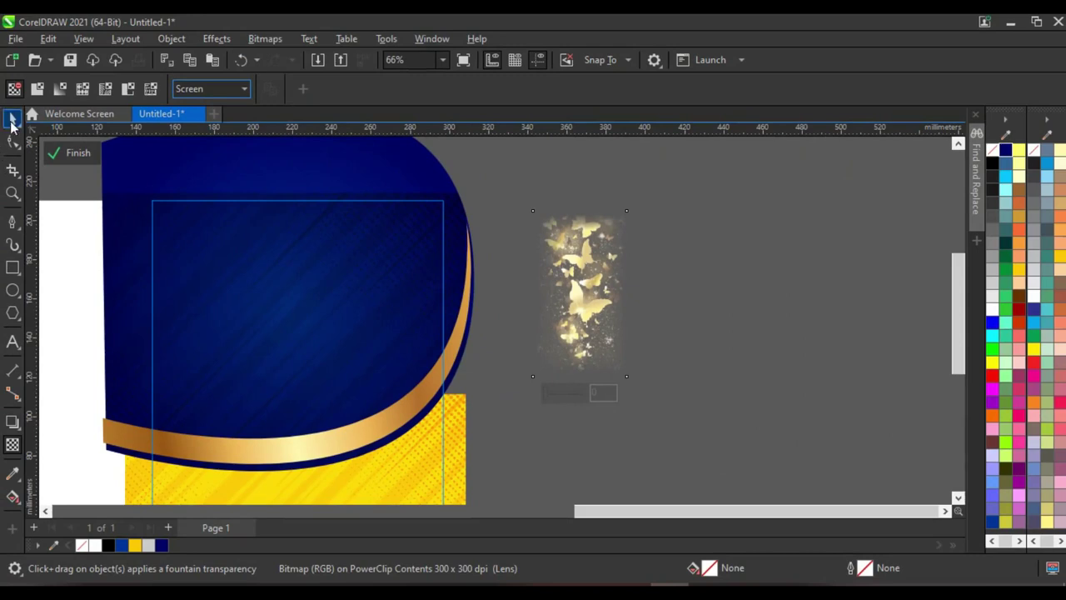
pyautogui.click(12, 121)
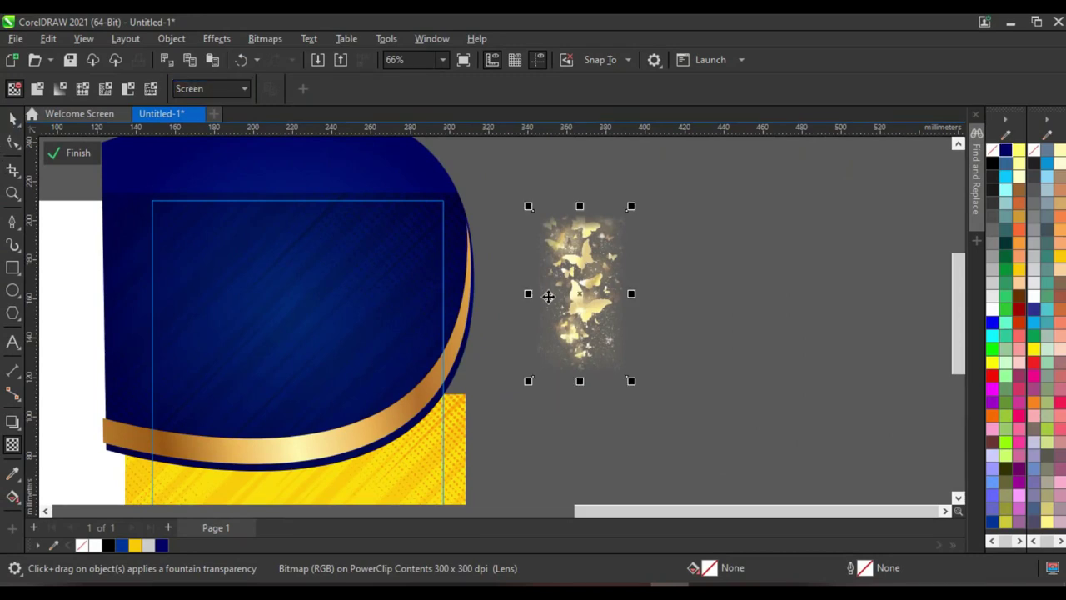
pyautogui.moveTo(610, 293); pyautogui.dragTo(447, 306)
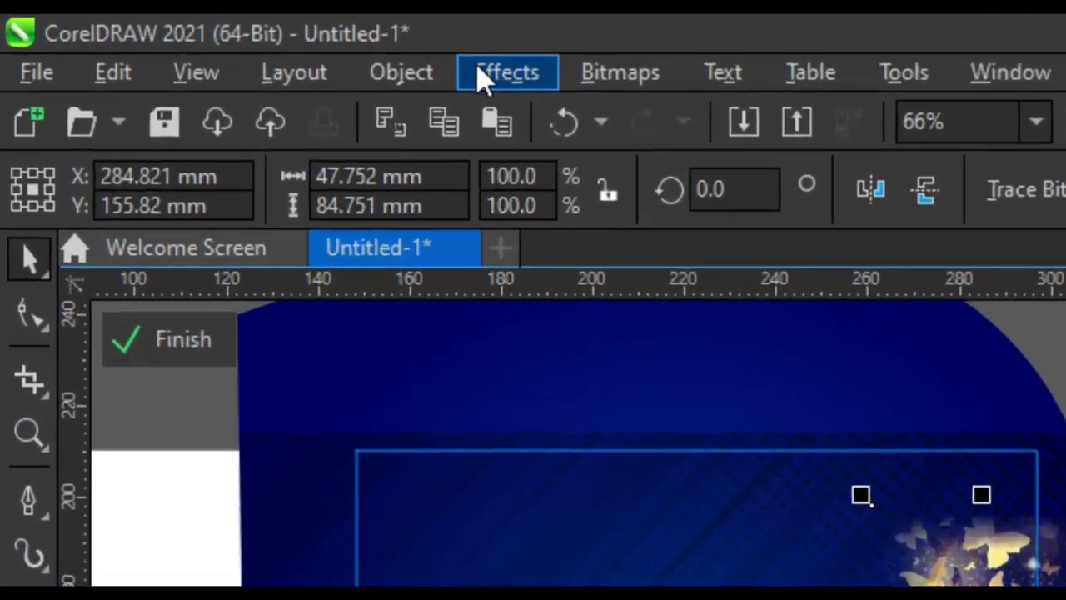
# Increase the butterfly bitmap's contrast with an RGB Tone Curve adjustment, lowering the shadow point to X 82, Y 65
pyautogui.click(216, 38)
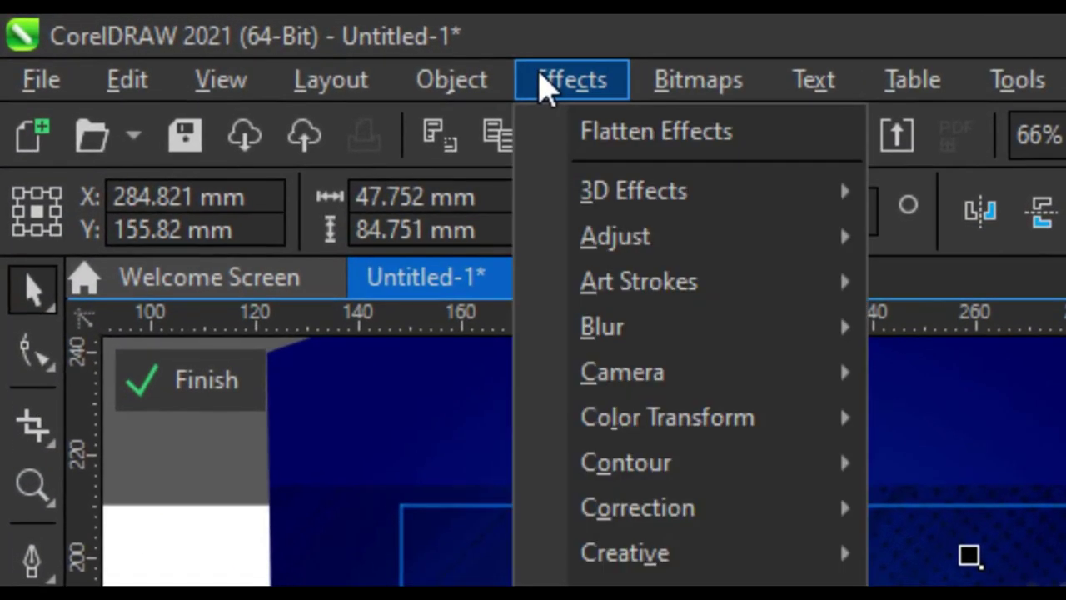
pyautogui.moveTo(642, 256)
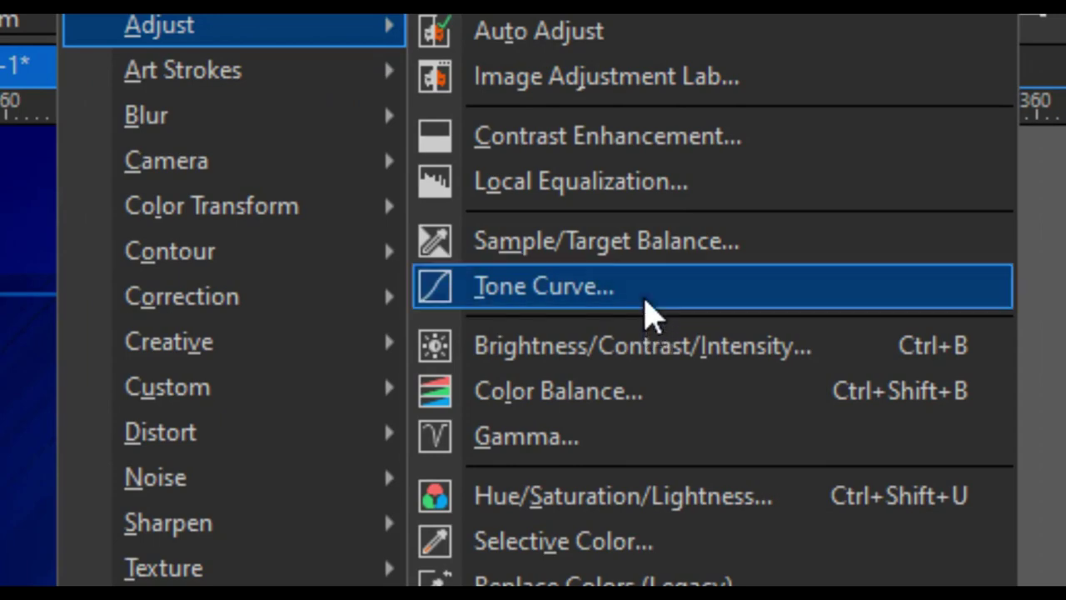
pyautogui.click(1017, 497)
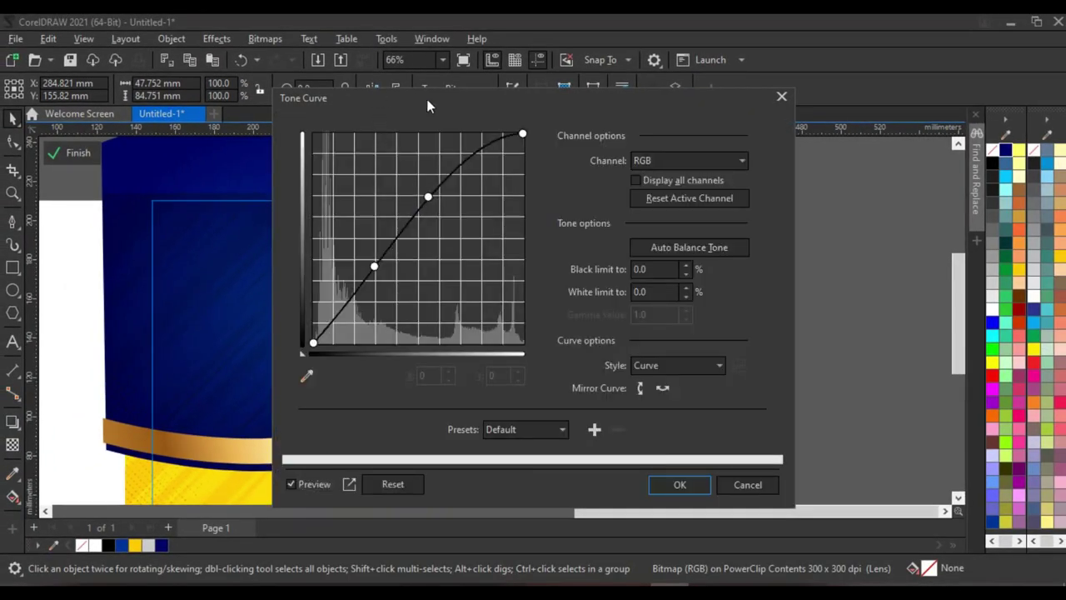
pyautogui.moveTo(428, 101); pyautogui.dragTo(677, 113)
pyautogui.moveTo(674, 287); pyautogui.dragTo(676, 304)
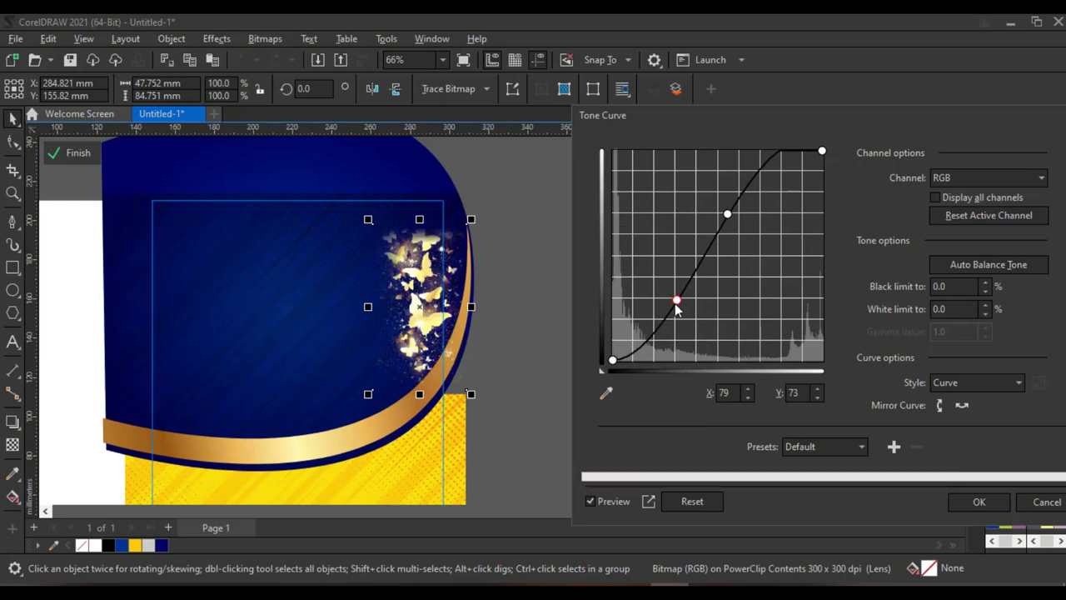
pyautogui.scroll(3, 441, 287)
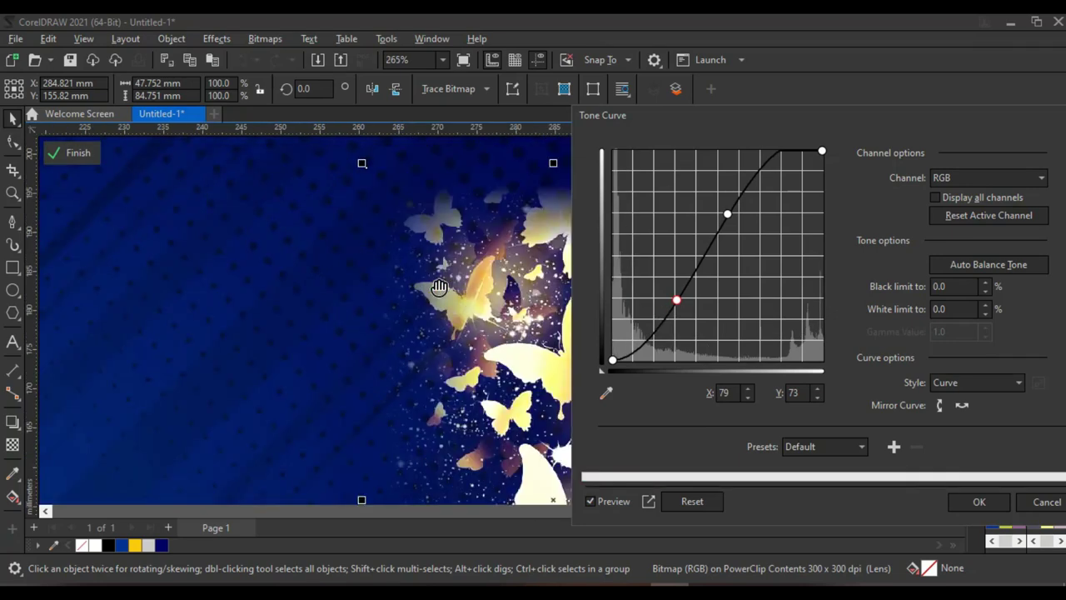
pyautogui.scroll(-5, 444, 296)
pyautogui.scroll(5, 531, 330)
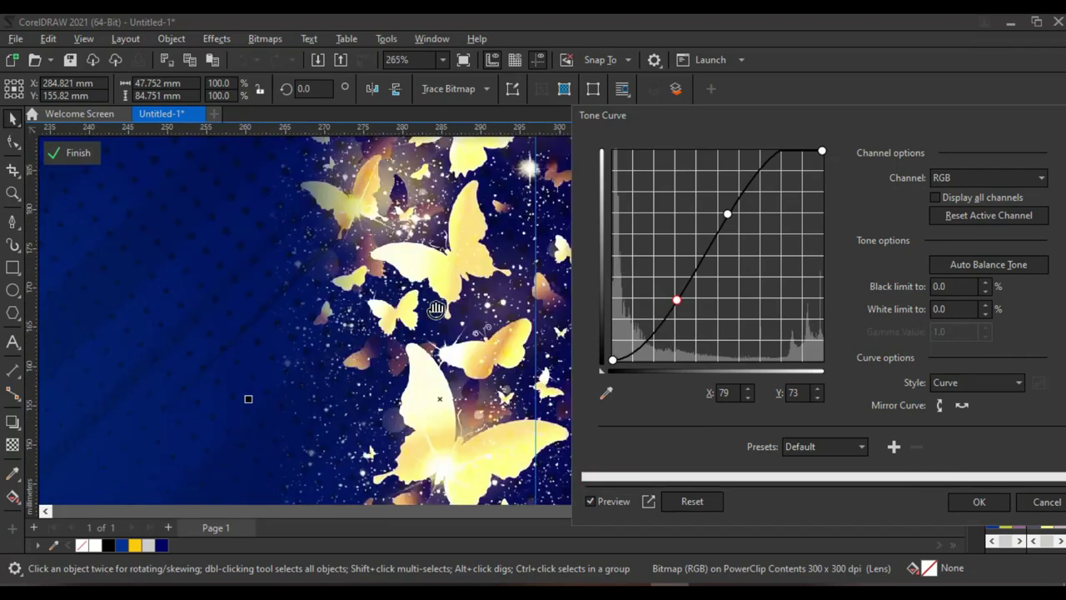
pyautogui.moveTo(679, 308); pyautogui.dragTo(680, 308)
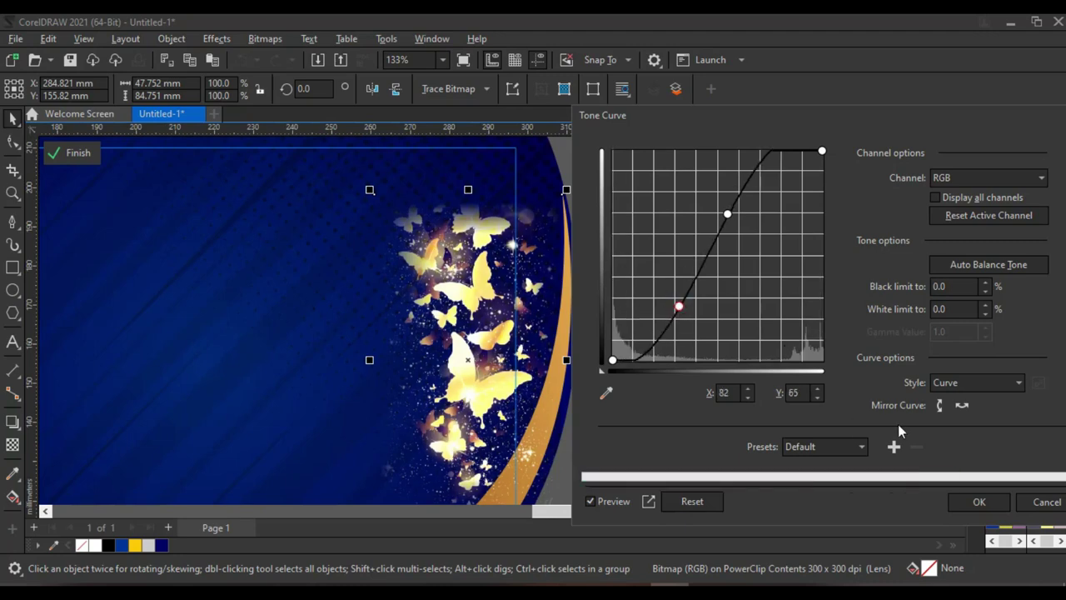
pyautogui.click(979, 501)
# Enlarge the butterfly bitmap to about 76 × 135 mm over the navy shape's right edge, centred at about X 294, Y 149 mm
pyautogui.scroll(-3, 425, 369)
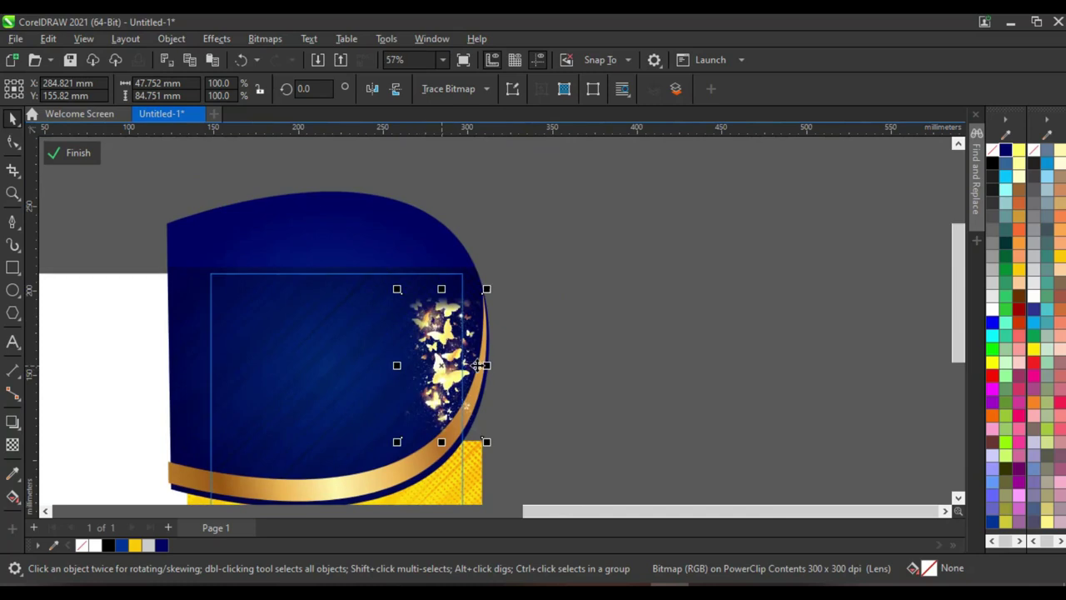
pyautogui.scroll(-2, 443, 416)
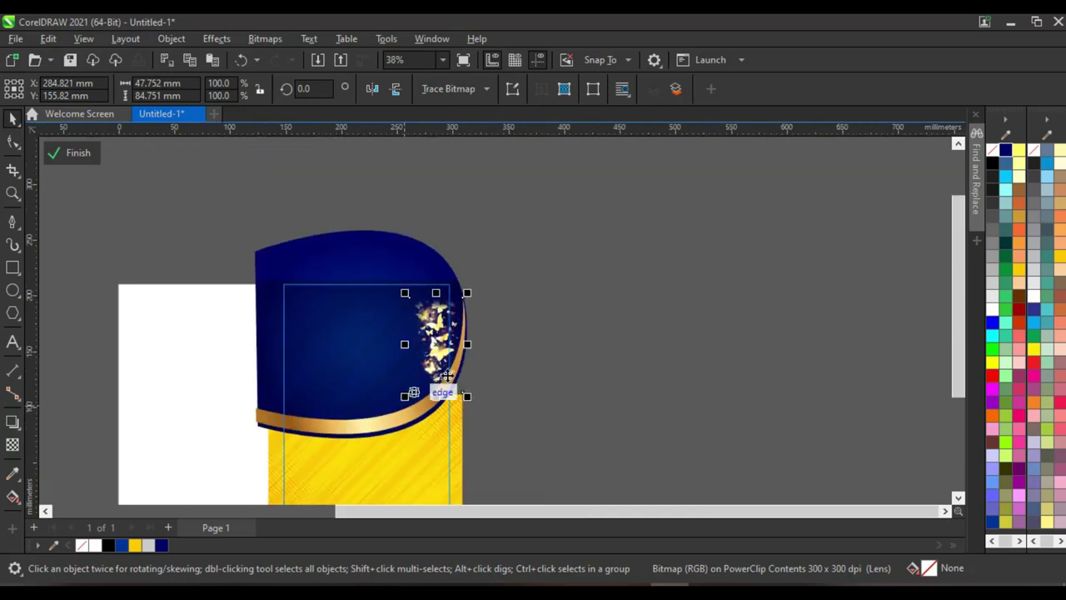
pyautogui.moveTo(467, 398); pyautogui.dragTo(484, 425)
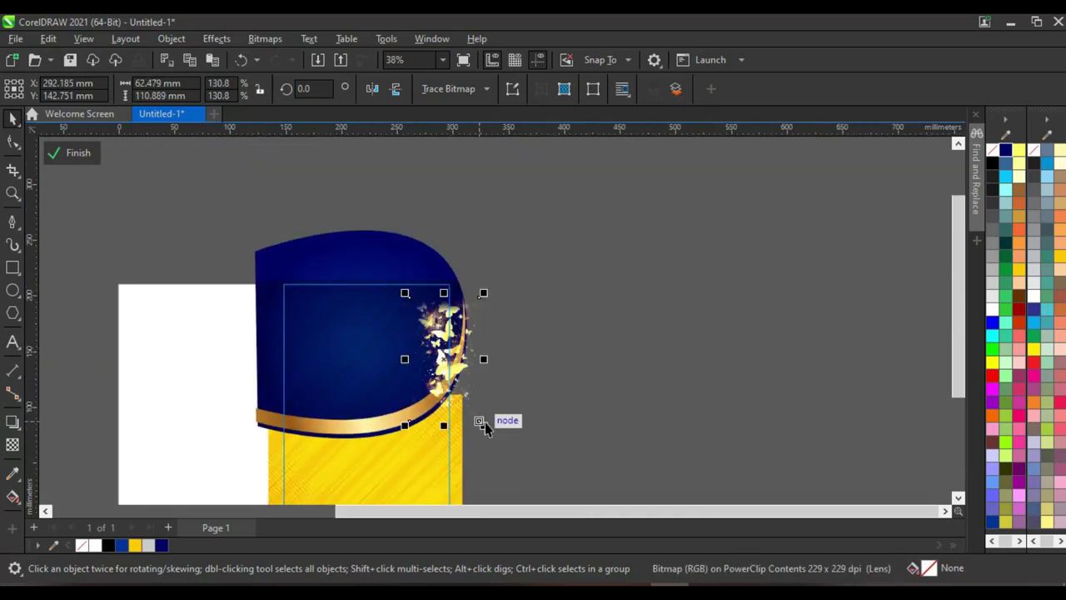
pyautogui.scroll(2, 487, 277)
pyautogui.moveTo(476, 308); pyautogui.dragTo(503, 288)
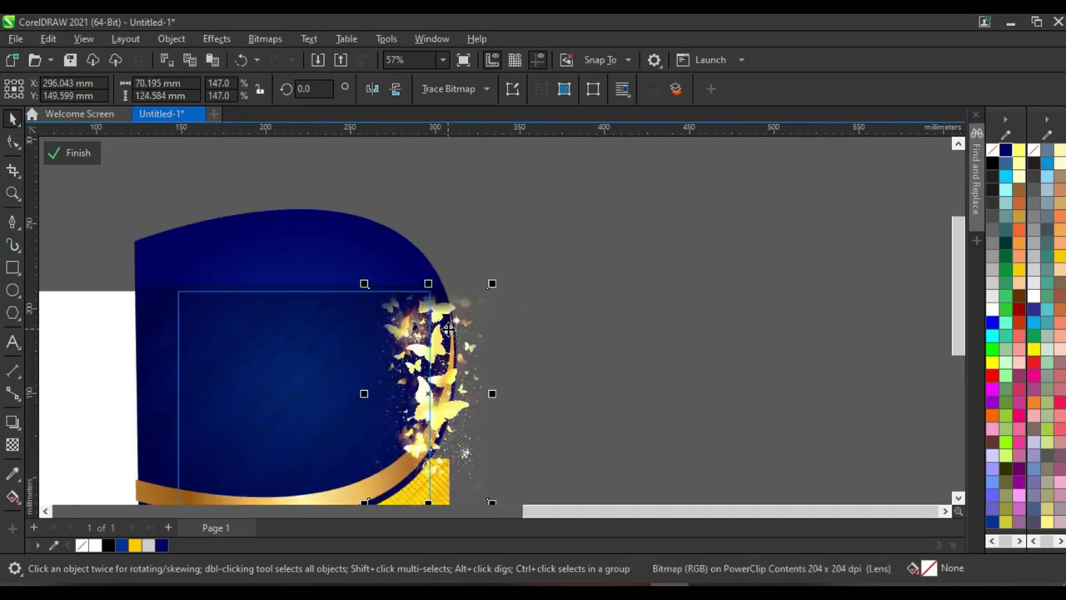
pyautogui.scroll(1, 448, 329)
pyautogui.moveTo(450, 329); pyautogui.dragTo(452, 317)
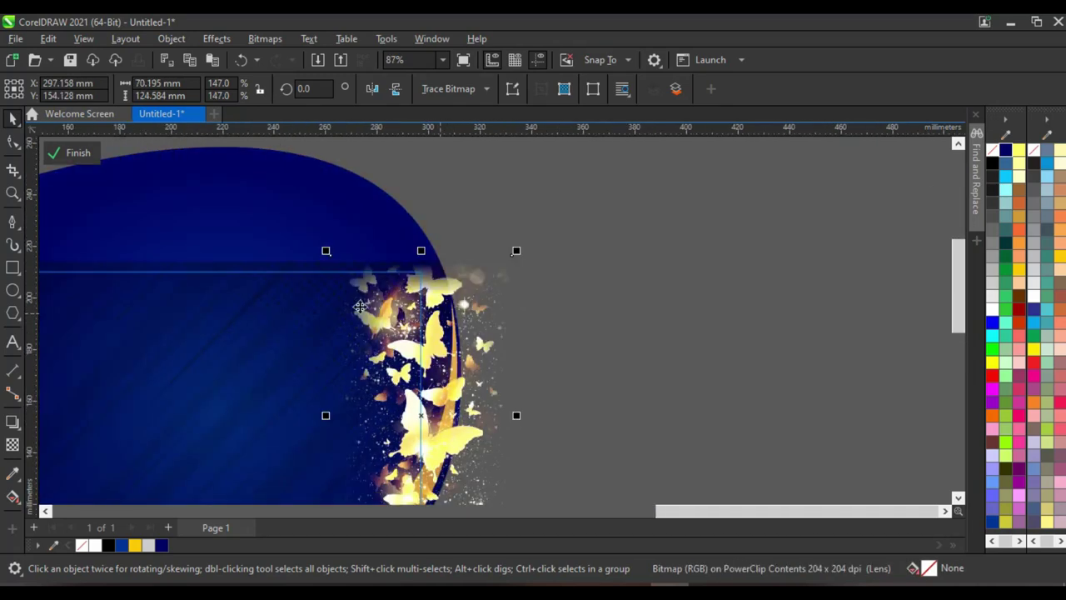
pyautogui.scroll(-2, 455, 307)
pyautogui.moveTo(334, 450)
pyautogui.mouseDown()
pyautogui.moveTo(336, 464)
pyautogui.moveTo(327, 462)
pyautogui.mouseUp()
pyautogui.scroll(1, 358, 435)
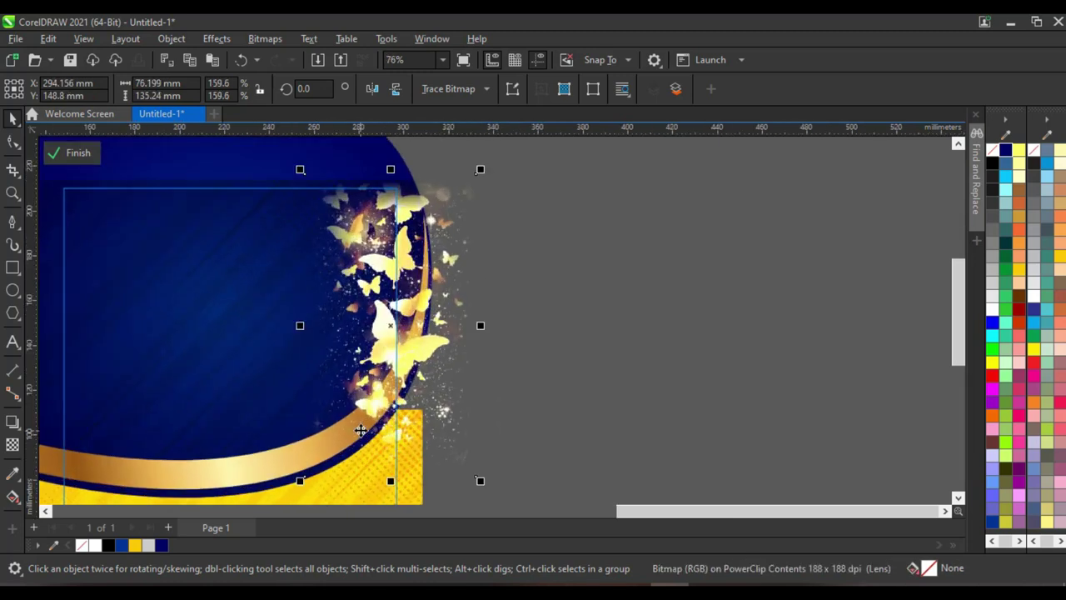
pyautogui.scroll(-2, 425, 344)
pyautogui.scroll(1, 556, 271)
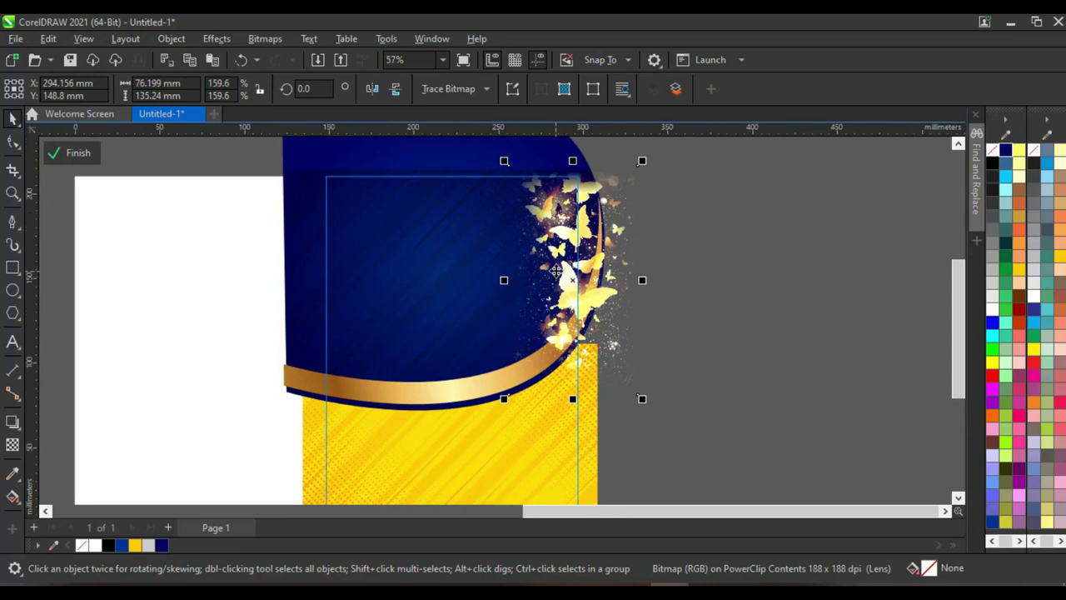
# Place a copy of the butterfly bitmap over the navy shape's lower-left corner, centred at about X 143, Y 102 mm
pyautogui.moveTo(606, 246); pyautogui.dragTo(346, 350)
pyautogui.rightClick(345, 350)
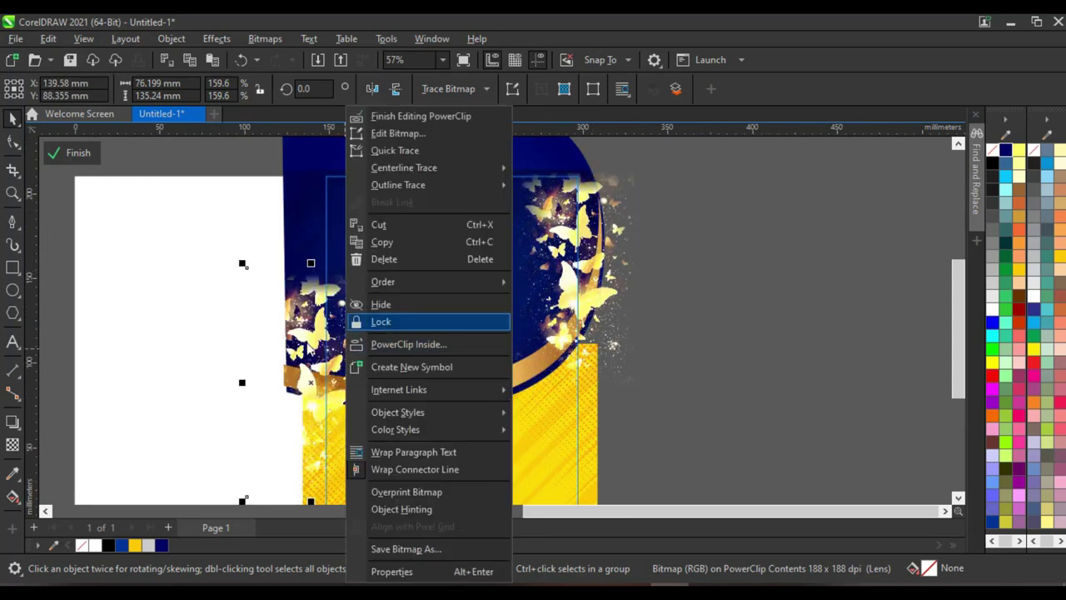
pyautogui.click(308, 348)
pyautogui.scroll(2, 337, 402)
pyautogui.moveTo(341, 400); pyautogui.dragTo(348, 397)
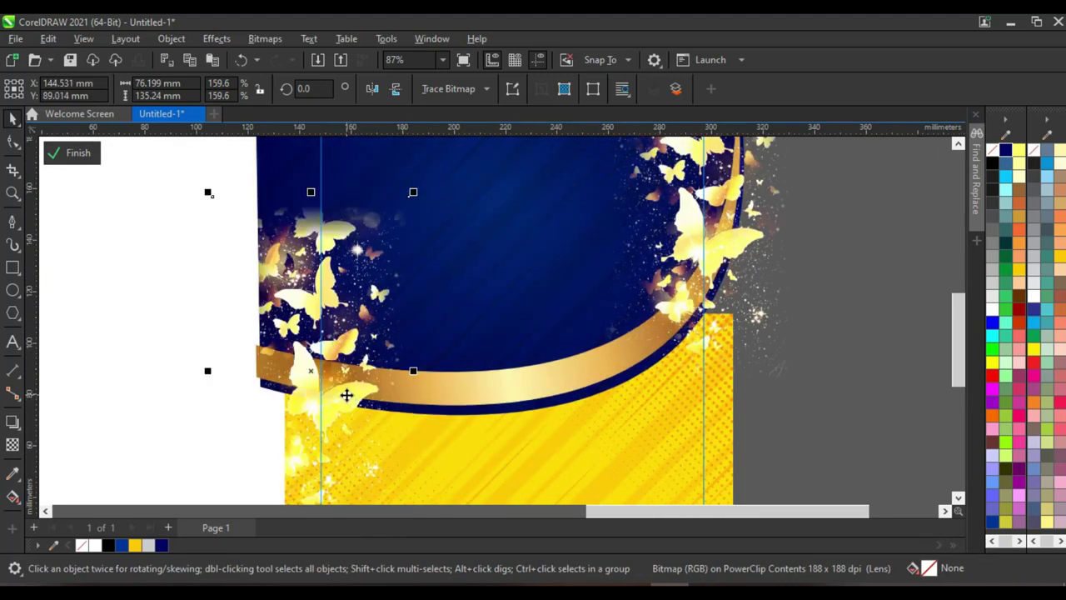
pyautogui.scroll(-2, 331, 341)
pyautogui.moveTo(337, 363); pyautogui.dragTo(334, 346)
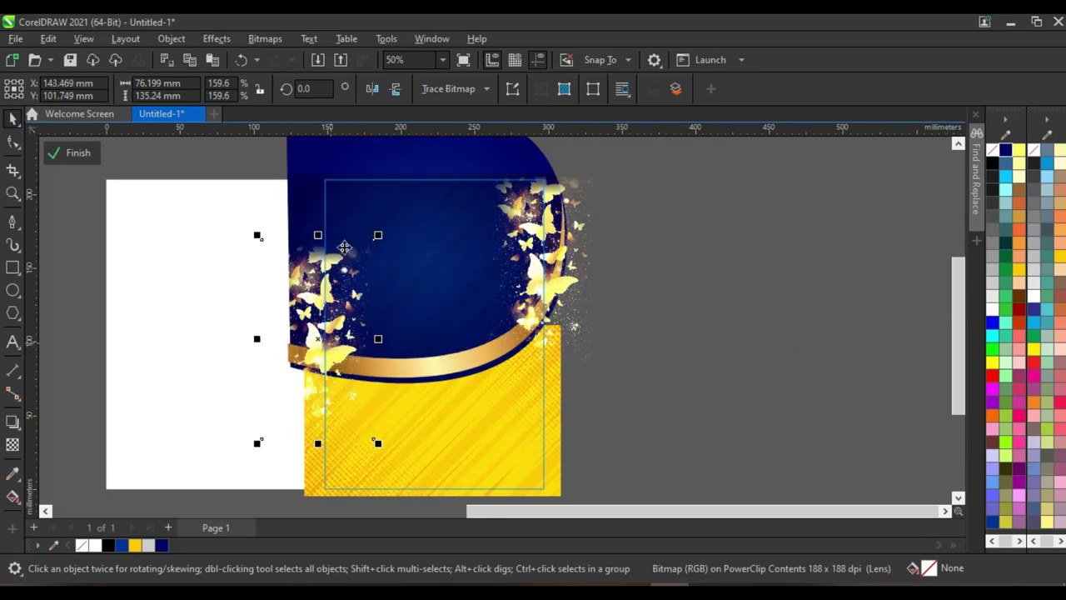
# Scale the copied butterflies down to about 67.5 × 120 mm and reposition them at about X 138, Y 94 mm
pyautogui.moveTo(376, 240); pyautogui.dragTo(369, 250)
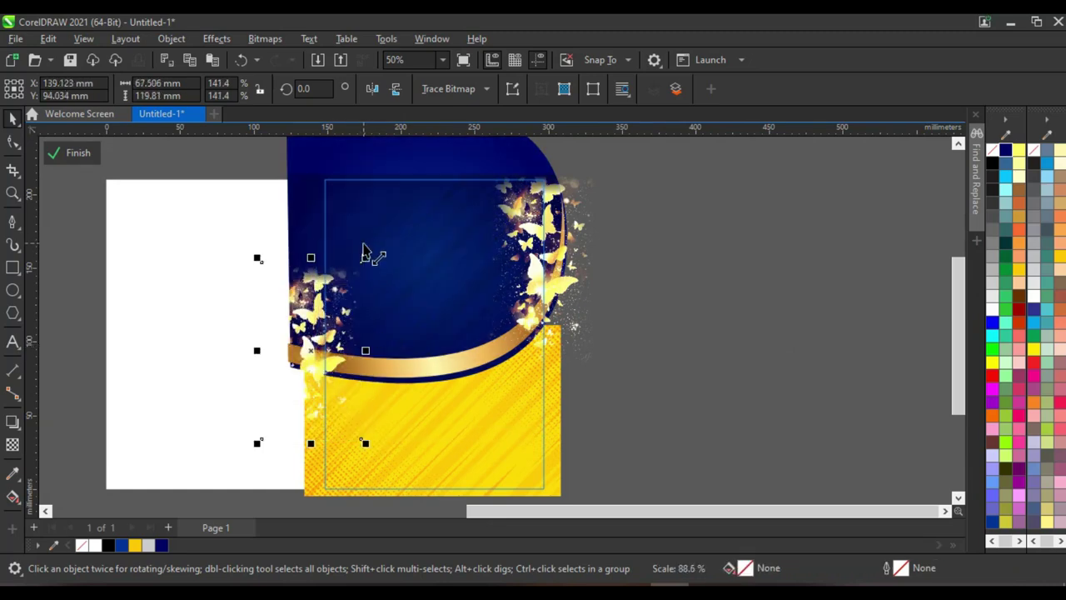
pyautogui.scroll(2, 349, 317)
pyautogui.scroll(2, 335, 325)
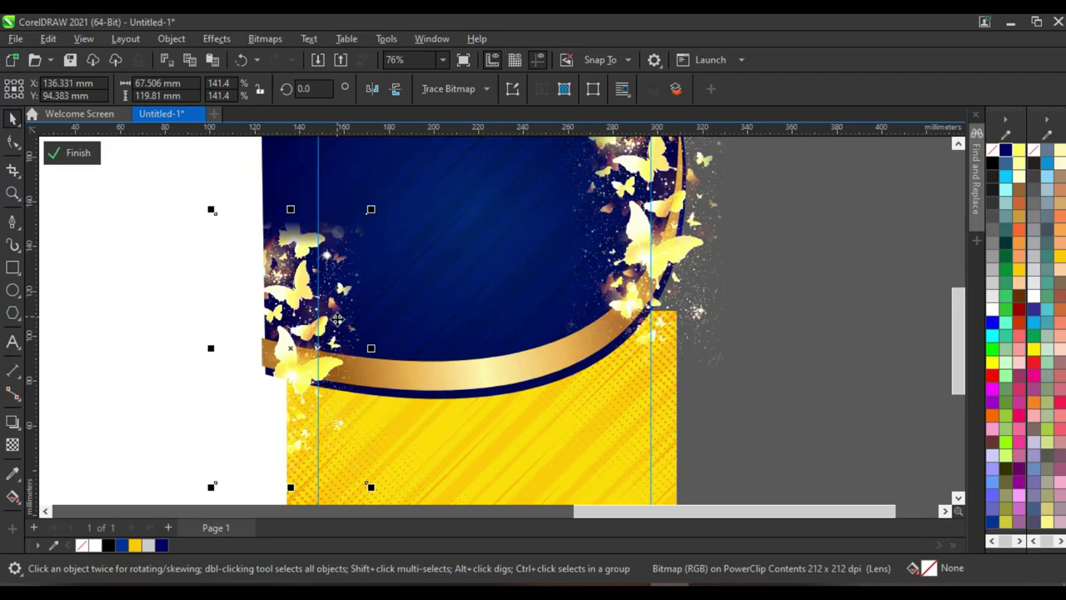
pyautogui.moveTo(334, 334); pyautogui.dragTo(334, 325)
pyautogui.scroll(-5, 334, 325)
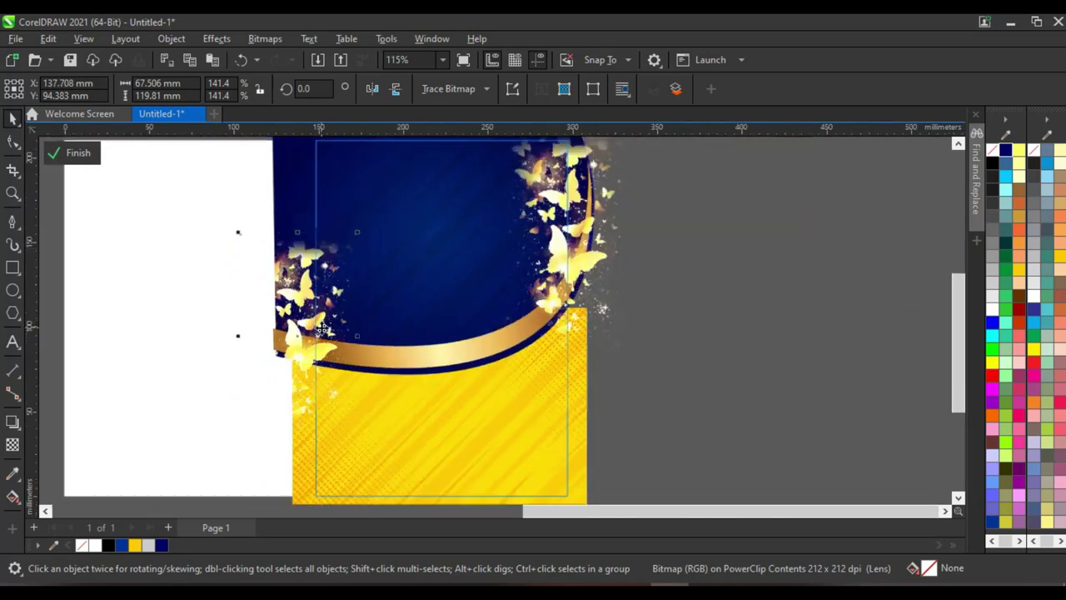
pyautogui.scroll(1, 421, 293)
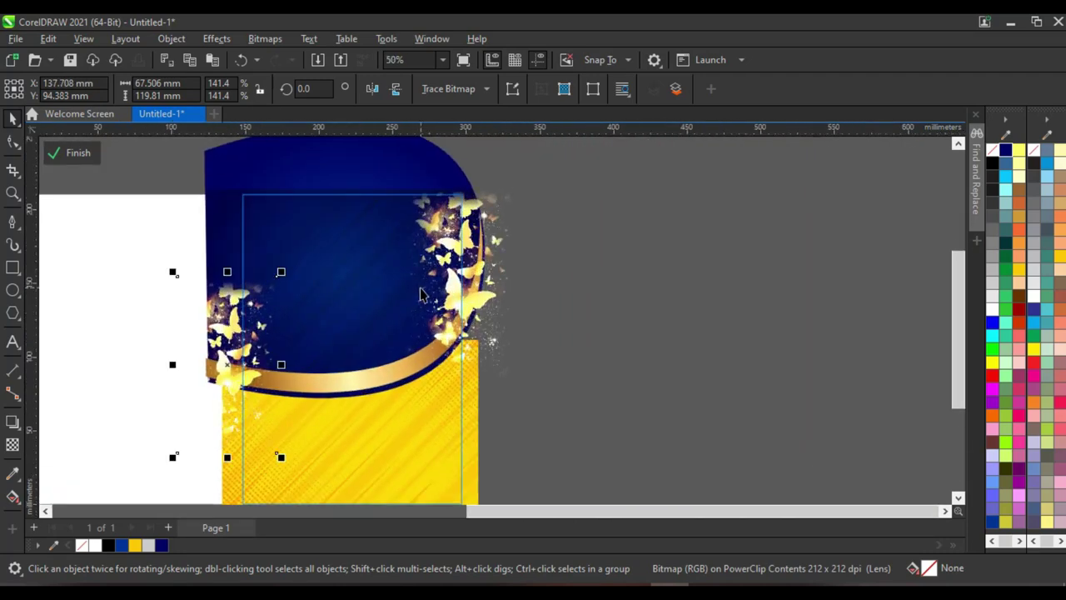
# Finish editing the PowerClip contents of the page's right half and deselect the panel
pyautogui.scroll(-5, 421, 293)
pyautogui.scroll(3, 286, 297)
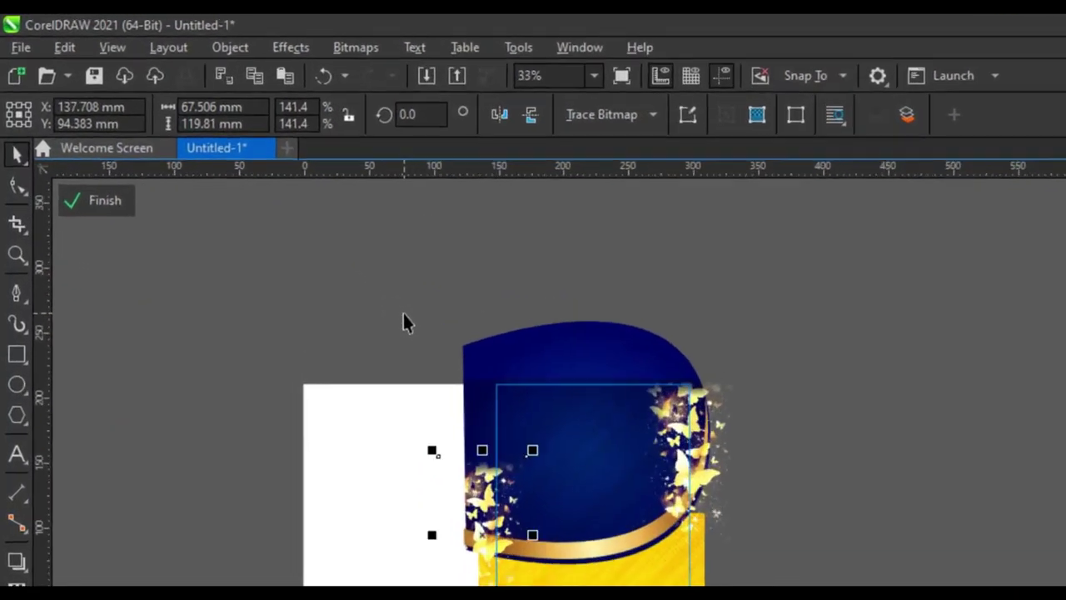
pyautogui.click(119, 247)
pyautogui.scroll(1, 500, 342)
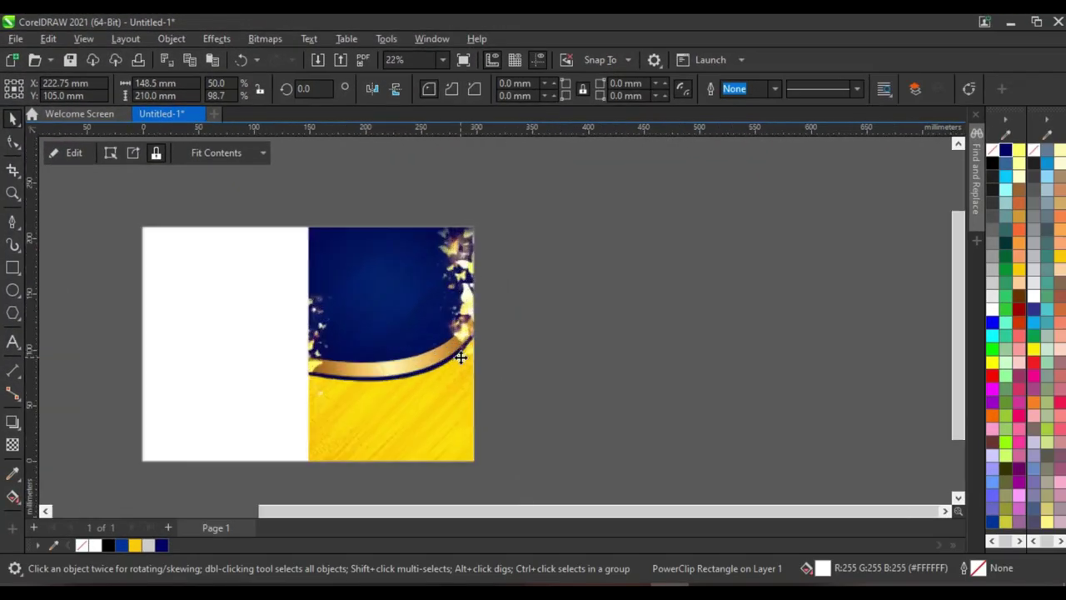
pyautogui.click(553, 326)
# Move the cut-out photo of the person in white onto the page, centred at about X 74, Y 71 mm
pyautogui.scroll(2, 421, 319)
pyautogui.scroll(-3, 424, 324)
pyautogui.scroll(2, 397, 315)
pyautogui.scroll(-4, 533, 305)
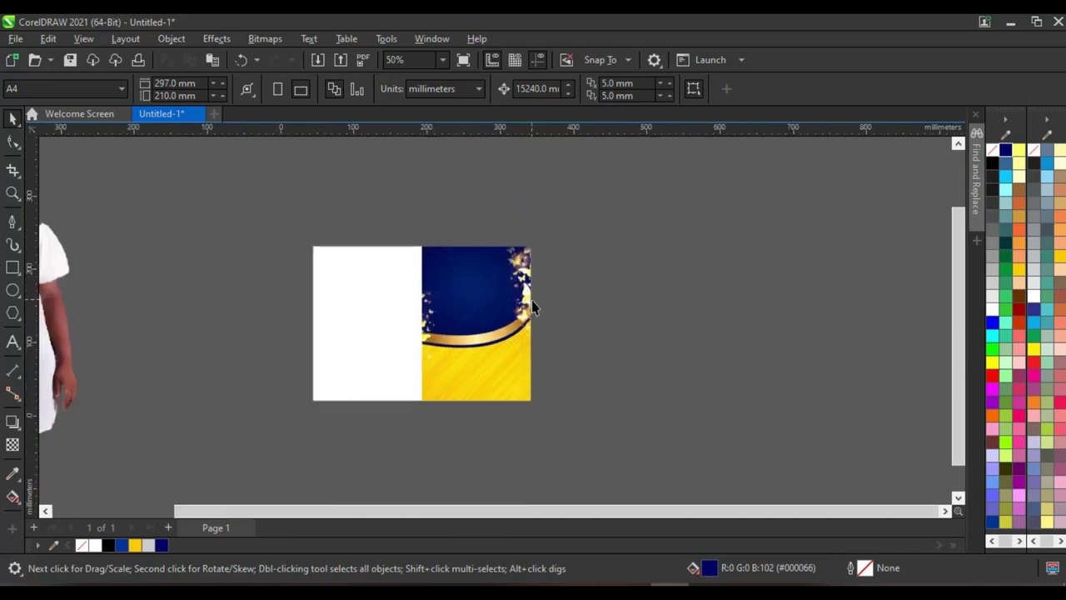
pyautogui.moveTo(259, 294); pyautogui.dragTo(442, 304)
pyautogui.scroll(2, 528, 312)
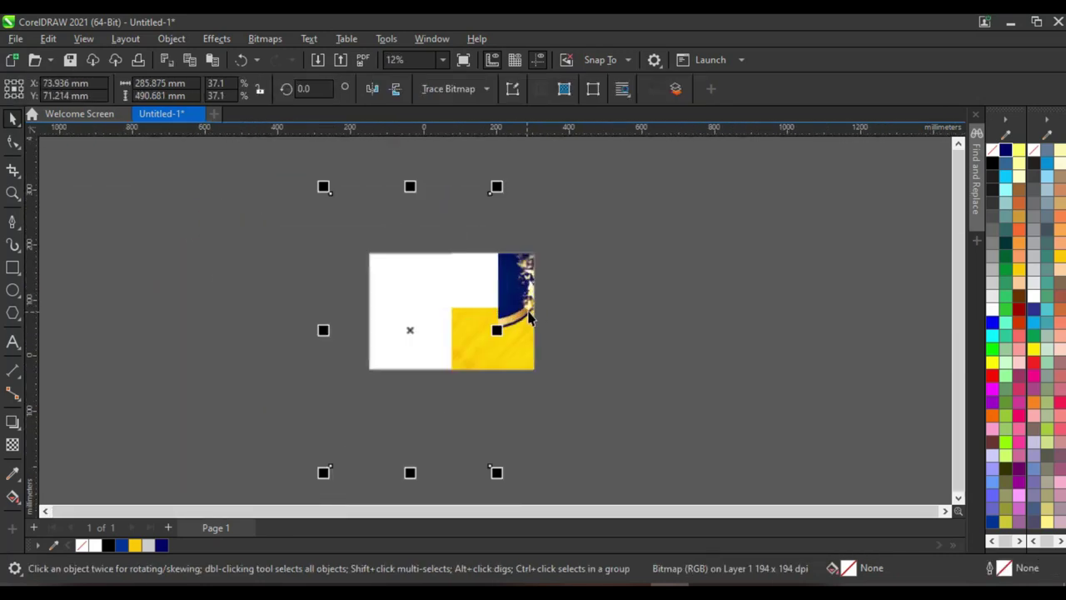
# Scale the cut-out photo down to about 126 × 216 mm and PowerClip it inside the page's right-half panel
pyautogui.moveTo(482, 155); pyautogui.dragTo(459, 253)
pyautogui.rightClick(385, 304)
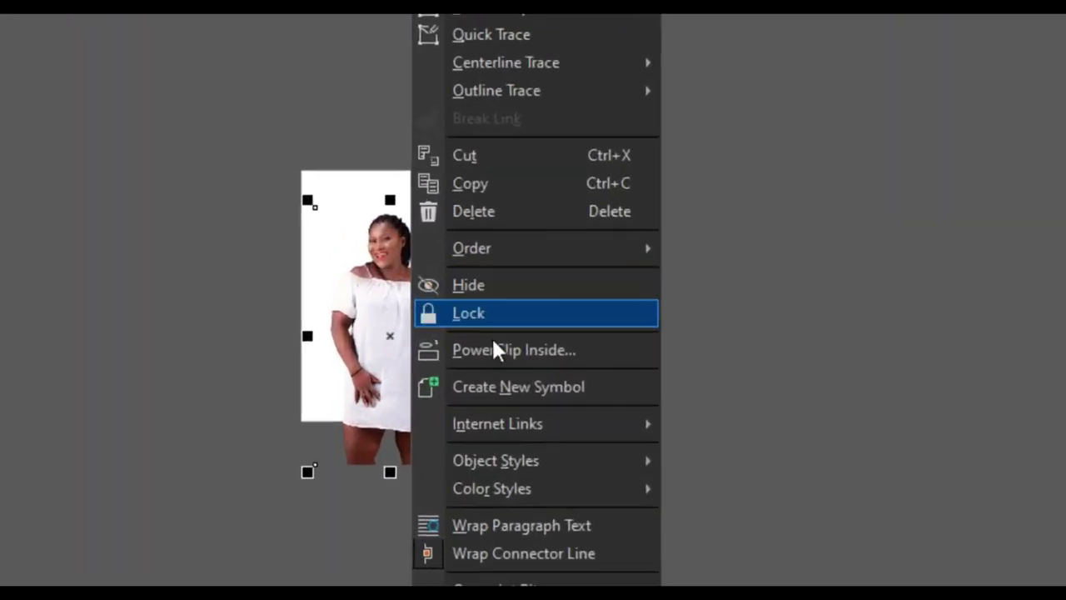
pyautogui.click(476, 345)
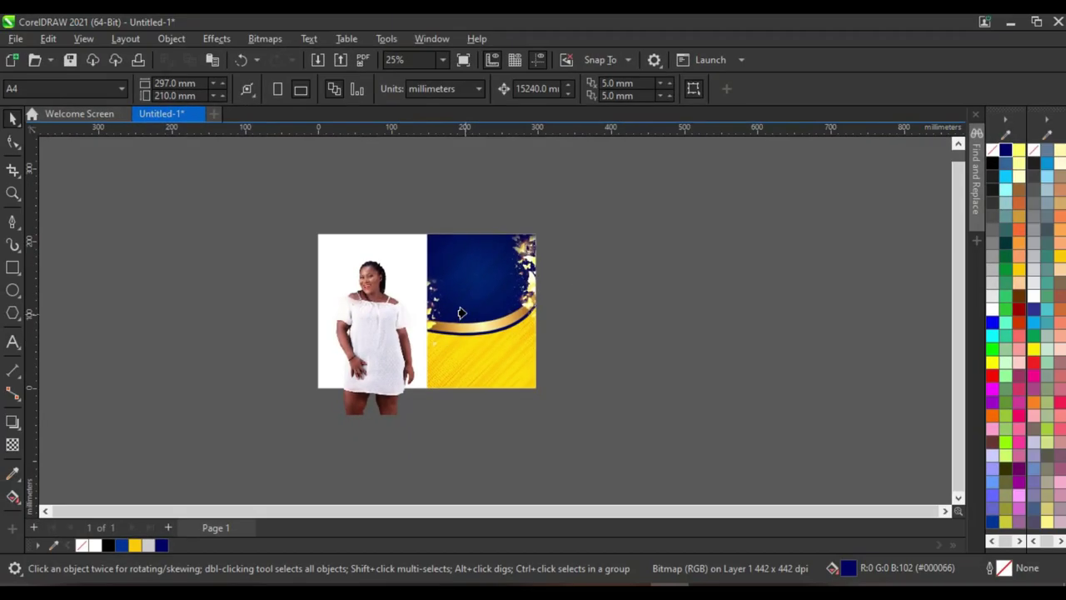
pyautogui.click(461, 313)
pyautogui.scroll(2, 550, 310)
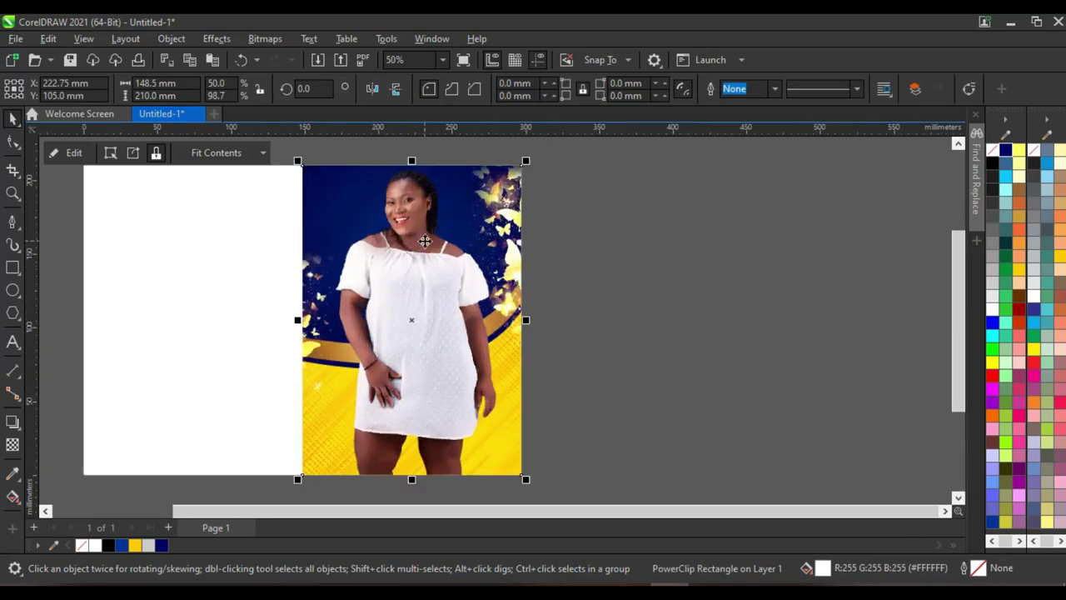
pyautogui.scroll(-1, 509, 267)
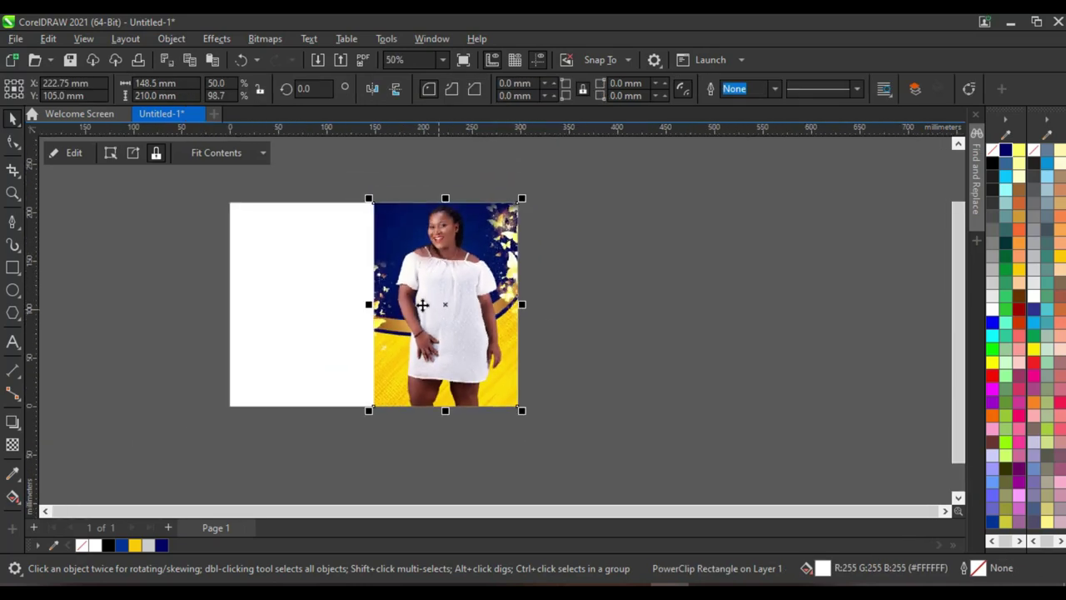
pyautogui.scroll(2, 434, 265)
pyautogui.scroll(-2, 434, 265)
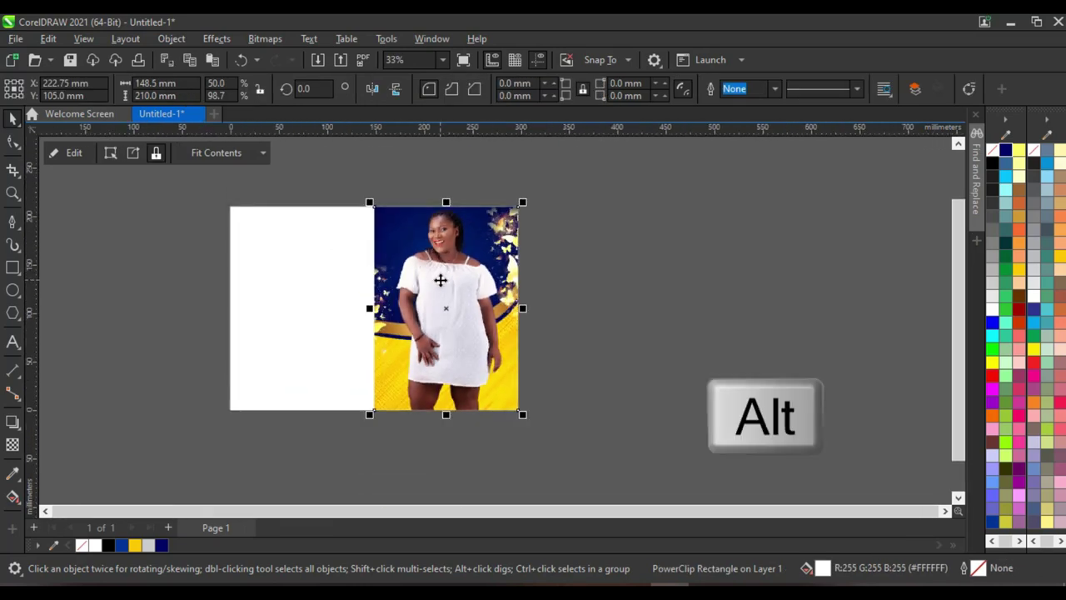
# Select the photo within the PowerClip and move it down so its centre sits at about X 218, Y 78 mm
pyautogui.keyDown('alt'); pyautogui.click(451, 276); pyautogui.keyUp('alt')
pyautogui.moveTo(454, 285); pyautogui.dragTo(447, 366)
pyautogui.scroll(2, 447, 367)
pyautogui.scroll(3, 440, 379)
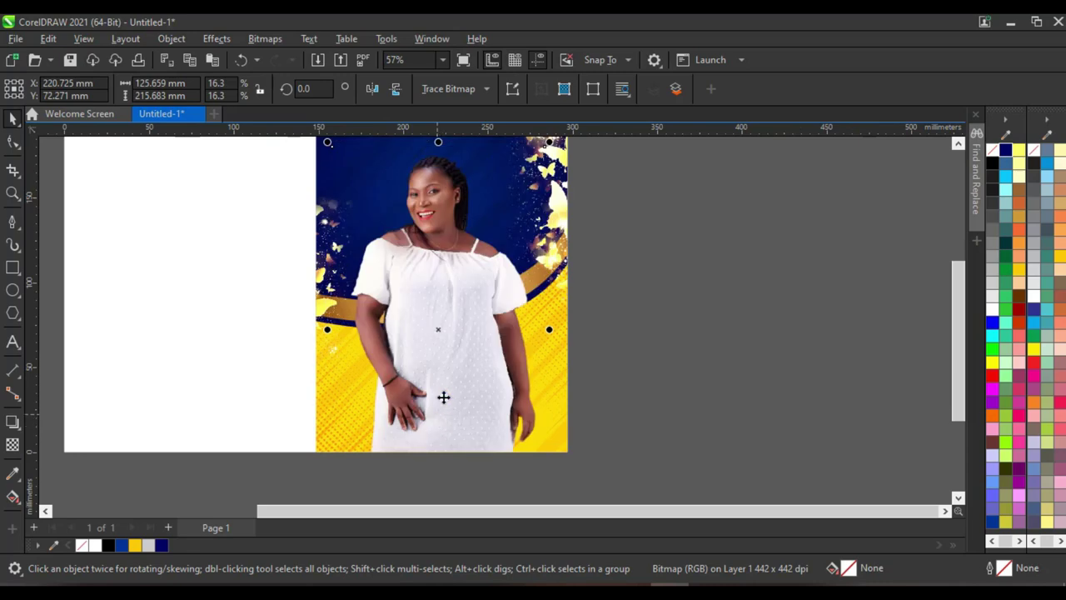
pyautogui.moveTo(445, 398)
pyautogui.mouseDown()
pyautogui.moveTo(442, 407)
pyautogui.moveTo(440, 400)
pyautogui.mouseUp()
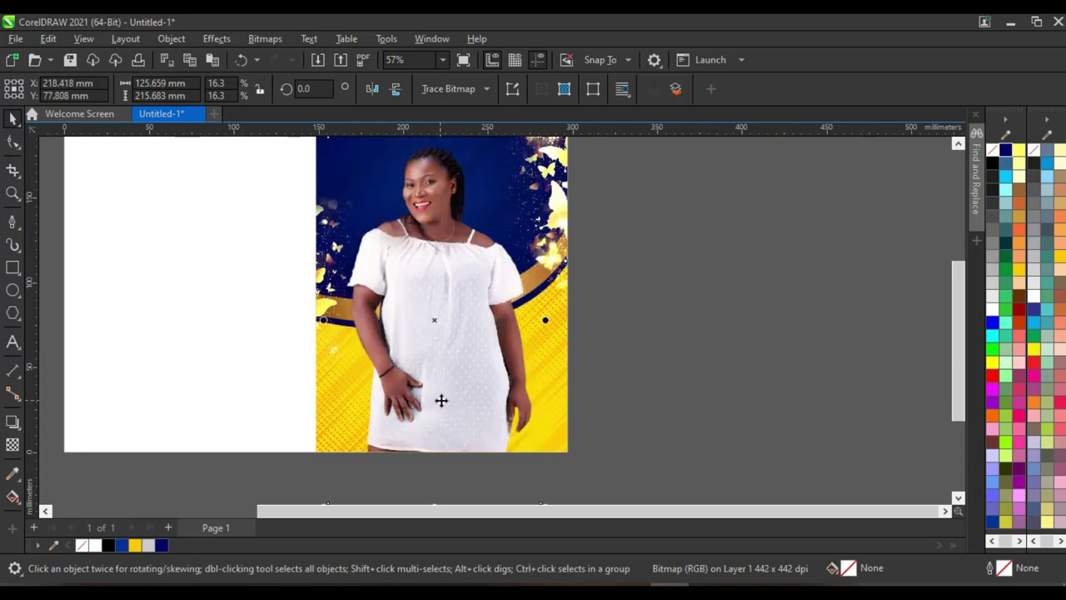
# Resize the clipped photo to about 124 × 212 mm, centred at about X 218, Y 82 mm
pyautogui.scroll(-1, 441, 400)
pyautogui.scroll(1, 521, 484)
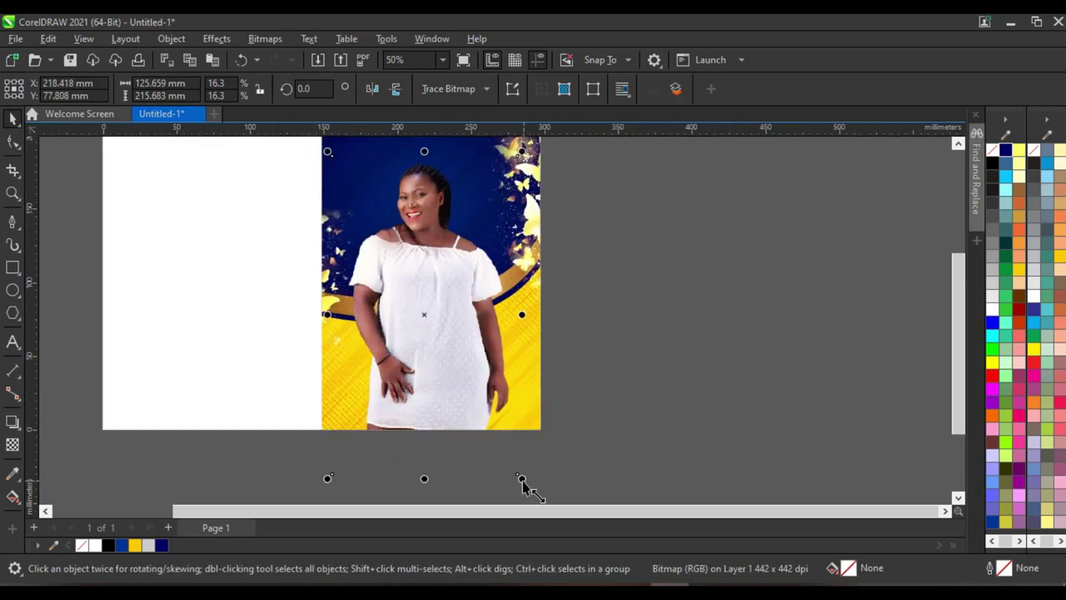
pyautogui.scroll(2, 521, 484)
pyautogui.moveTo(520, 479); pyautogui.dragTo(516, 481)
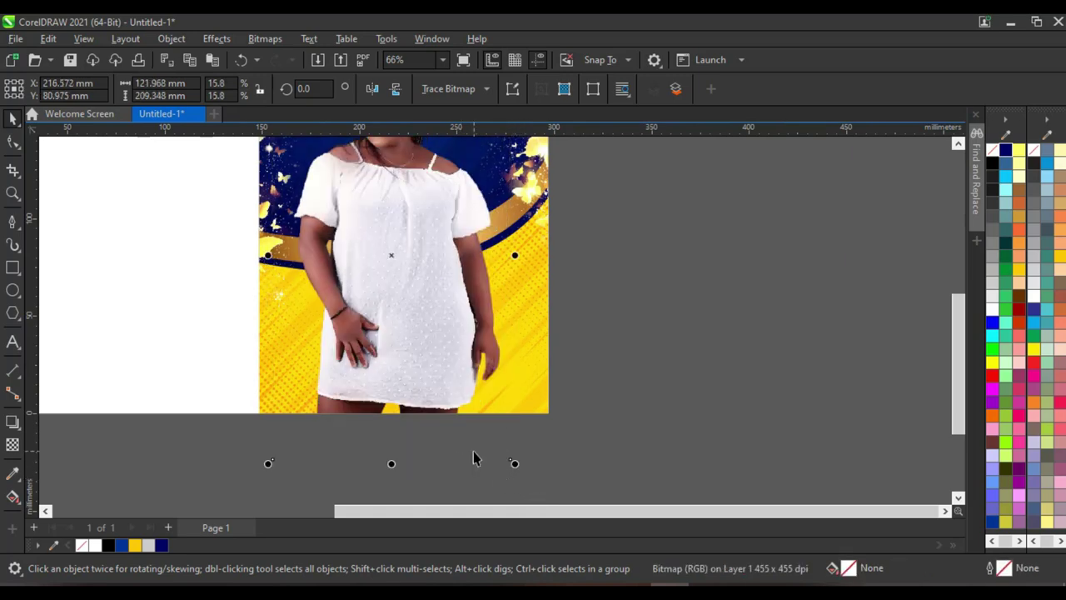
pyautogui.scroll(3, 421, 350)
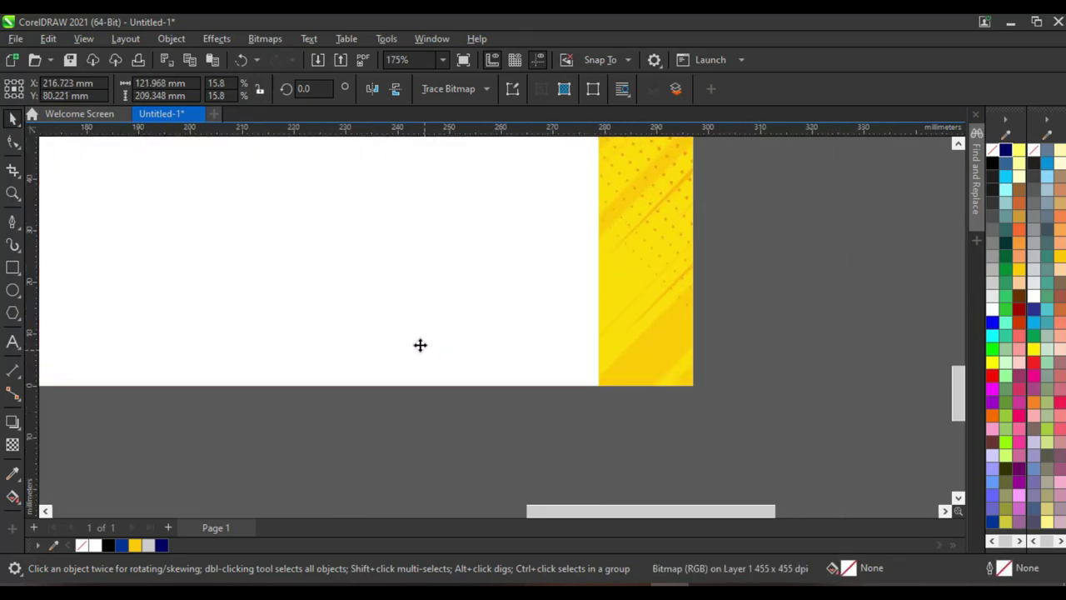
pyautogui.scroll(-4, 421, 346)
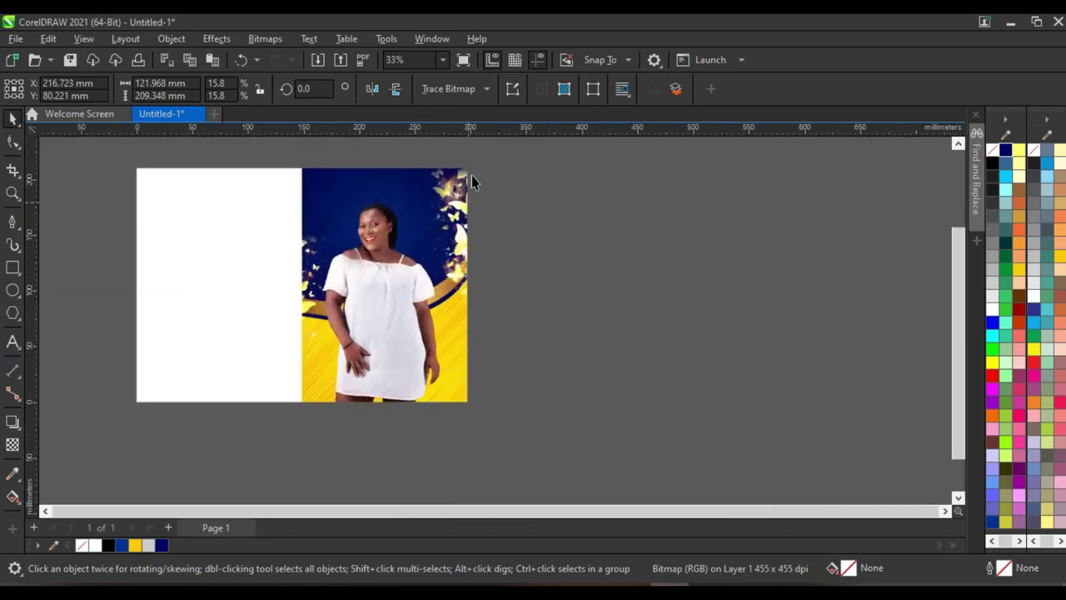
pyautogui.scroll(1, 471, 175)
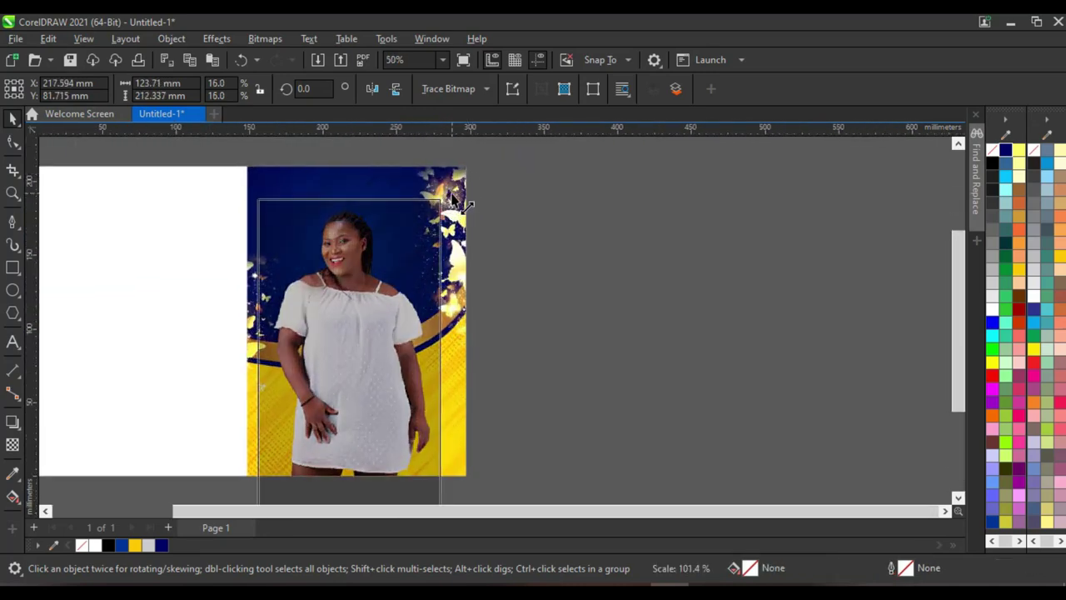
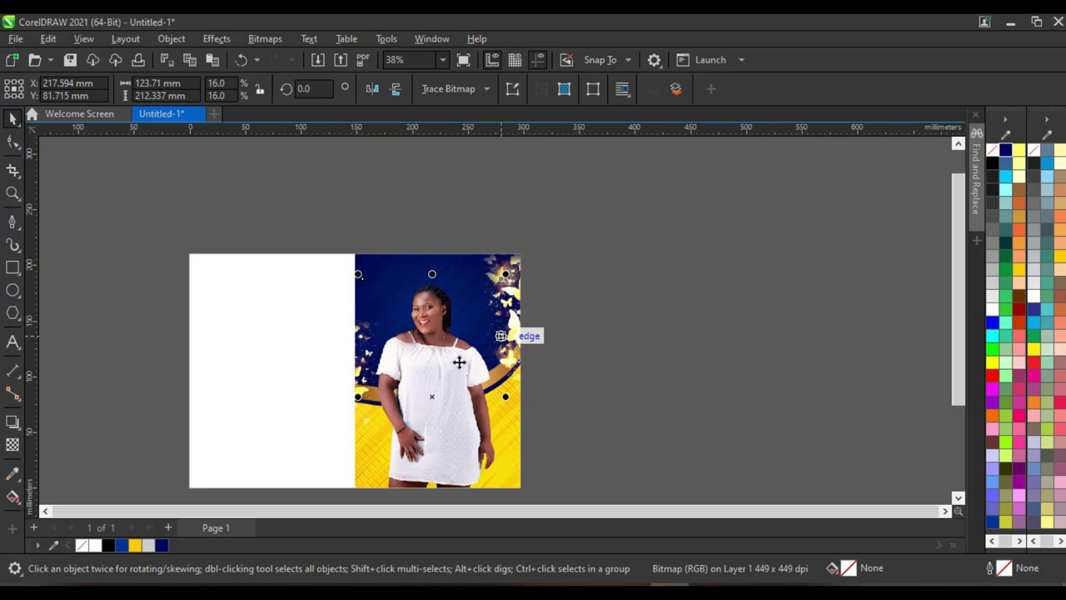
# Shift the clipped photo horizontally to about X 219 mm, check its fit in the panel, and deselect it
pyautogui.scroll(2, 438, 359)
pyautogui.scroll(-2, 443, 341)
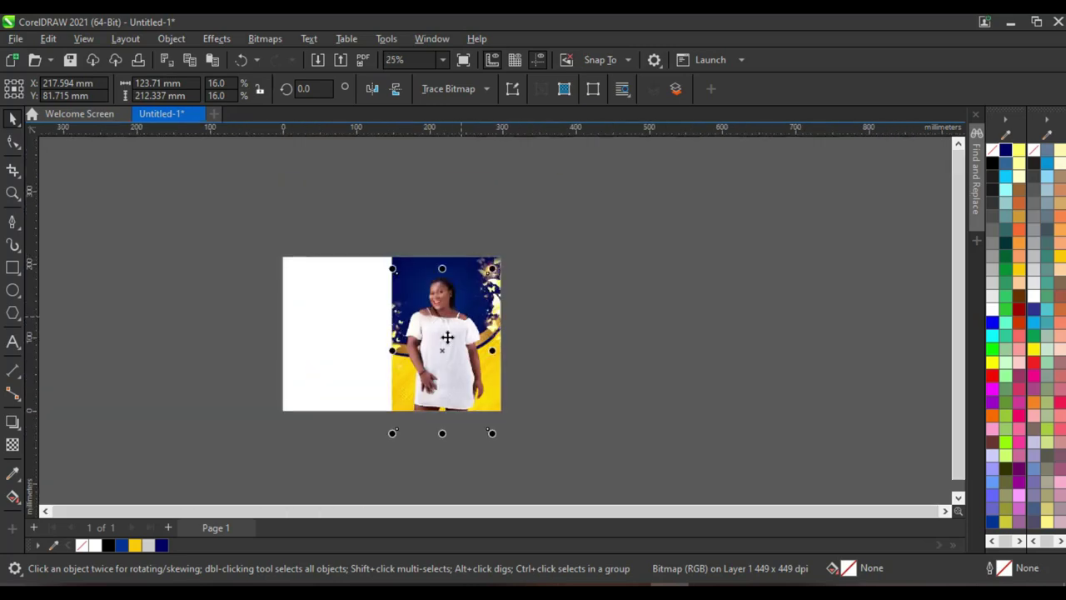
pyautogui.scroll(2, 453, 369)
pyautogui.scroll(-2, 452, 397)
pyautogui.scroll(2, 465, 399)
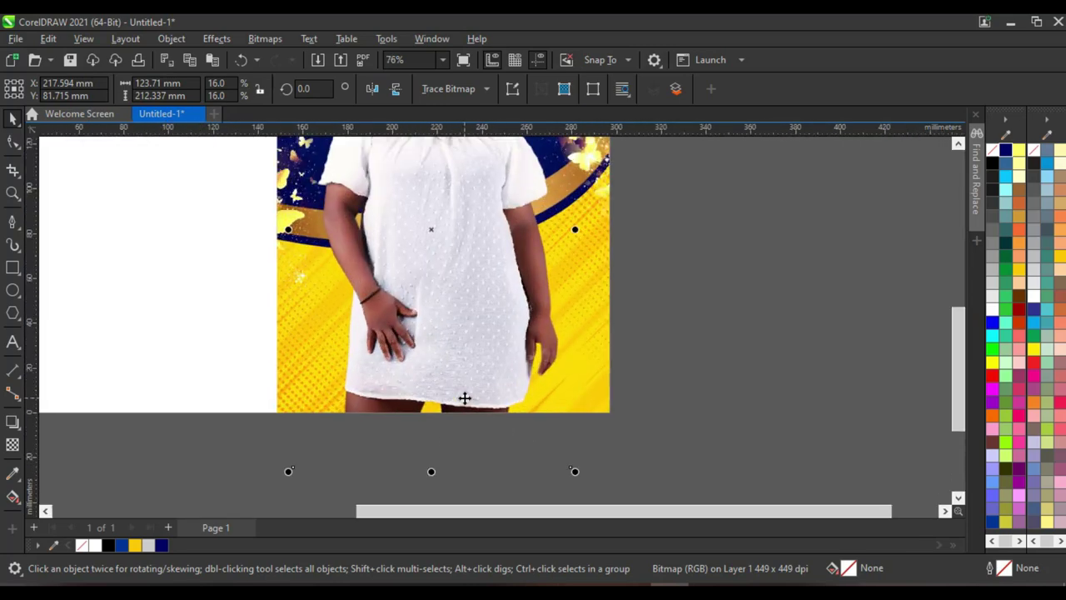
pyautogui.scroll(-2, 464, 392)
pyautogui.scroll(2, 475, 278)
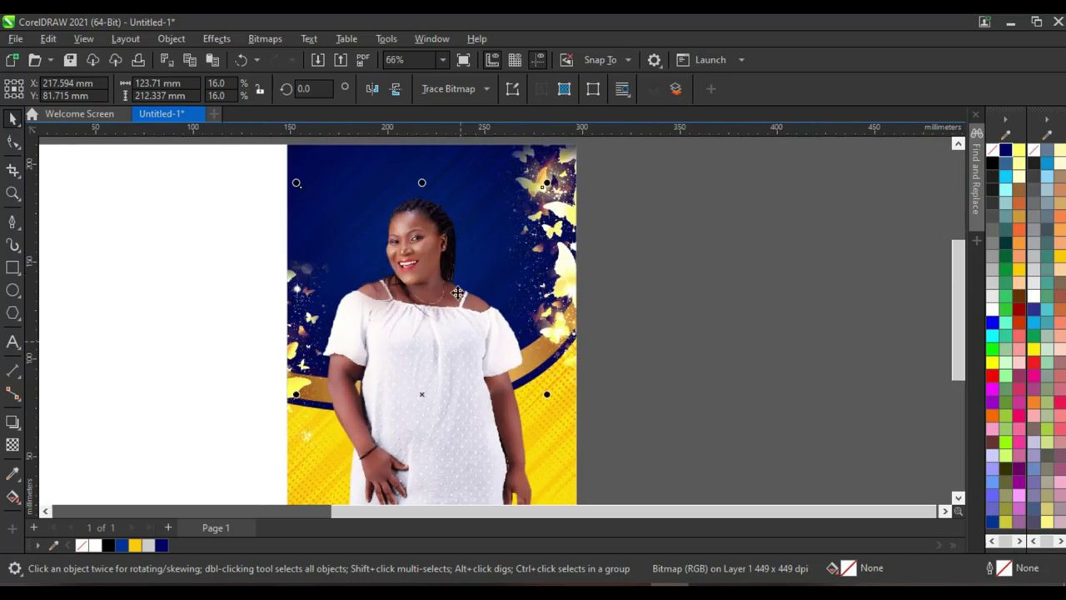
pyautogui.scroll(2, 457, 294)
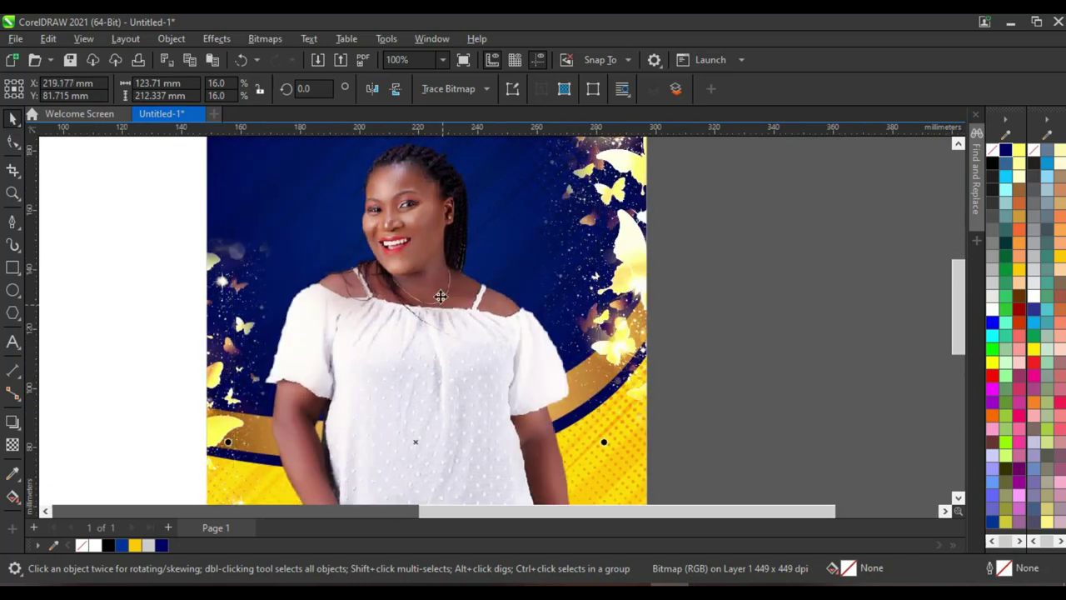
pyautogui.scroll(-2, 441, 297)
pyautogui.scroll(1, 492, 274)
pyautogui.scroll(-1, 492, 272)
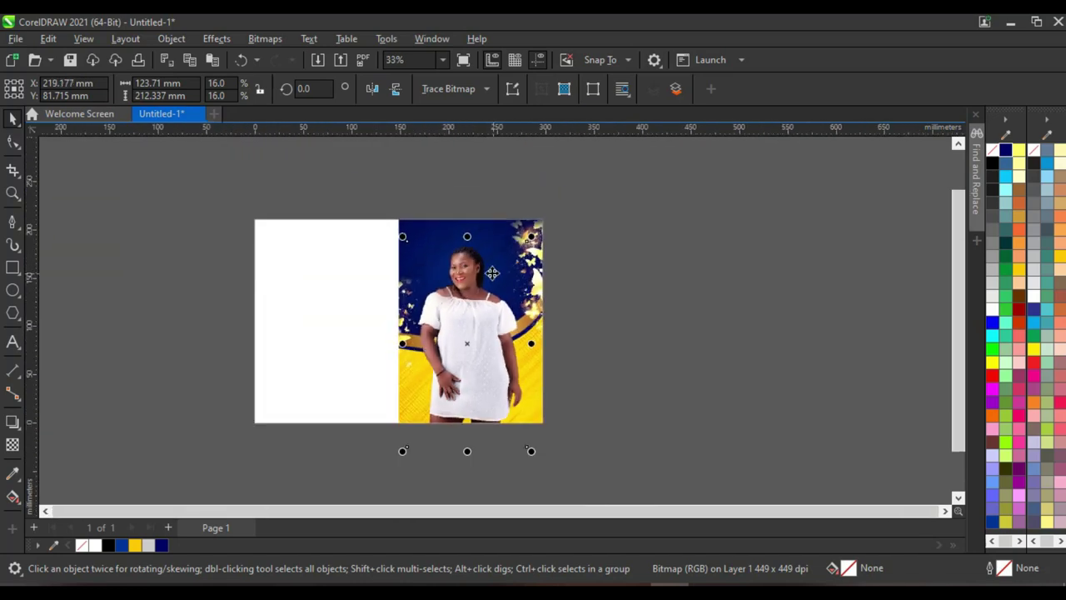
pyautogui.scroll(1, 492, 272)
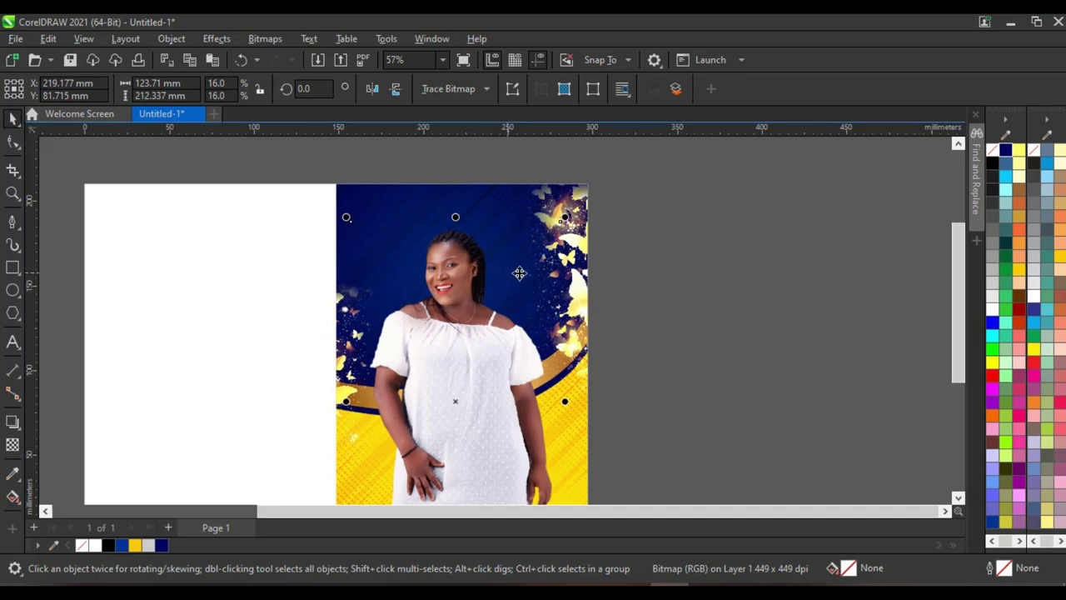
pyautogui.click(677, 271)
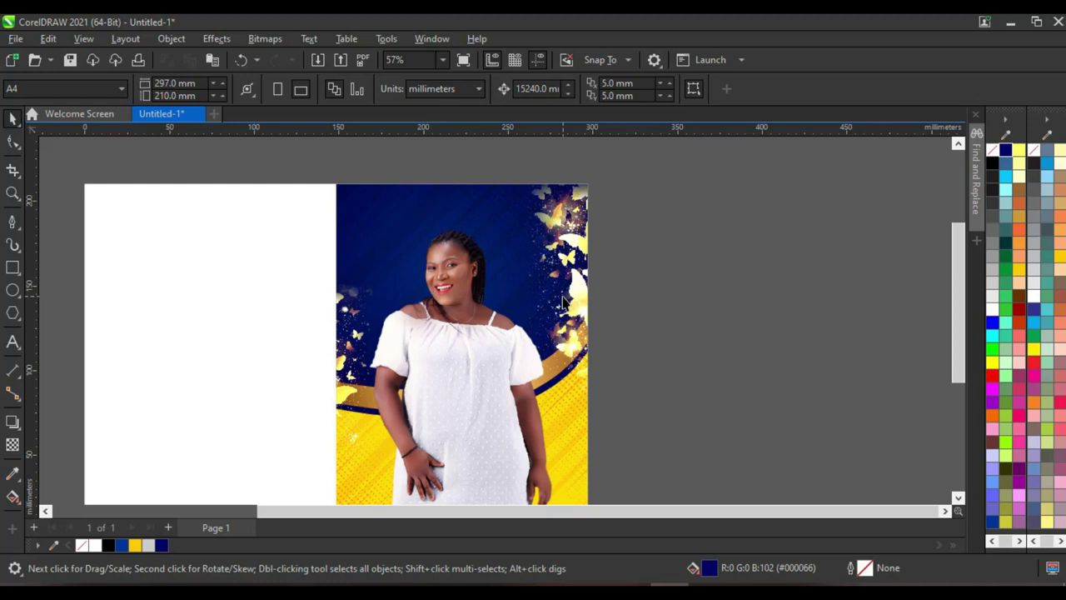
# Import the "happy birthday lettering" file from New folder (9) into the CorelDRAW document beside the page
pyautogui.hotkey('alt', 'Tab')
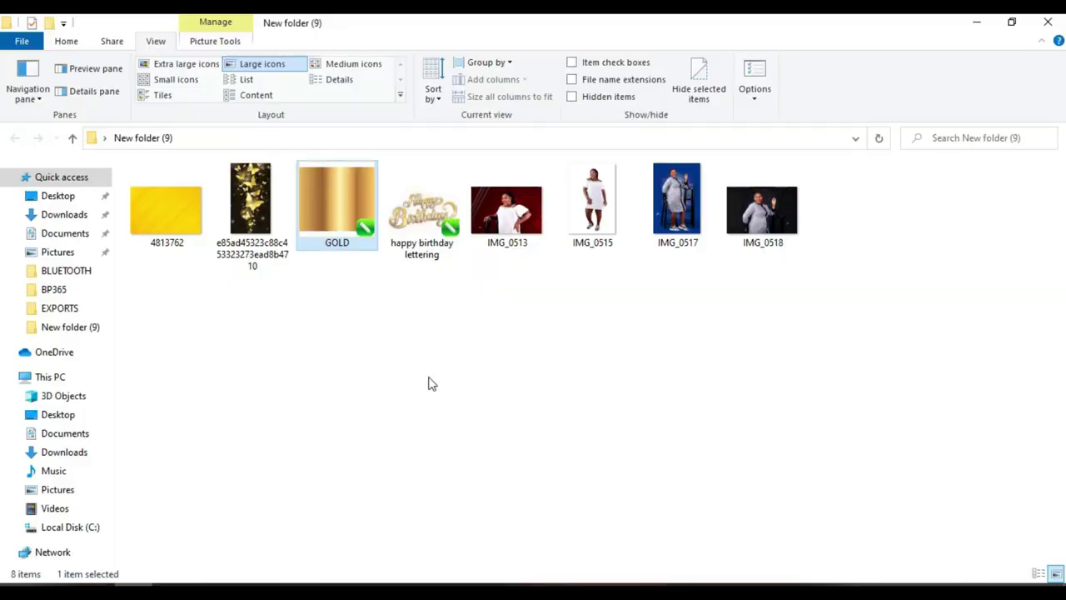
pyautogui.click(422, 221)
pyautogui.moveTo(417, 237); pyautogui.dragTo(647, 350)
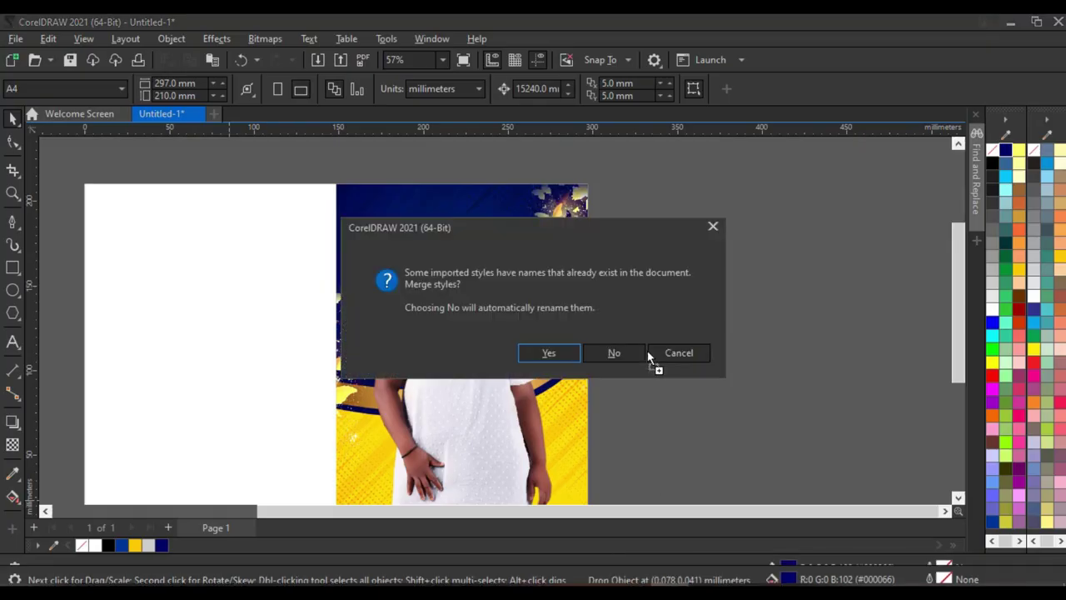
# Merge the styles of the imported Happy Birthday lettering and move the lettering onto the empty area beside the page
pyautogui.click(551, 362)
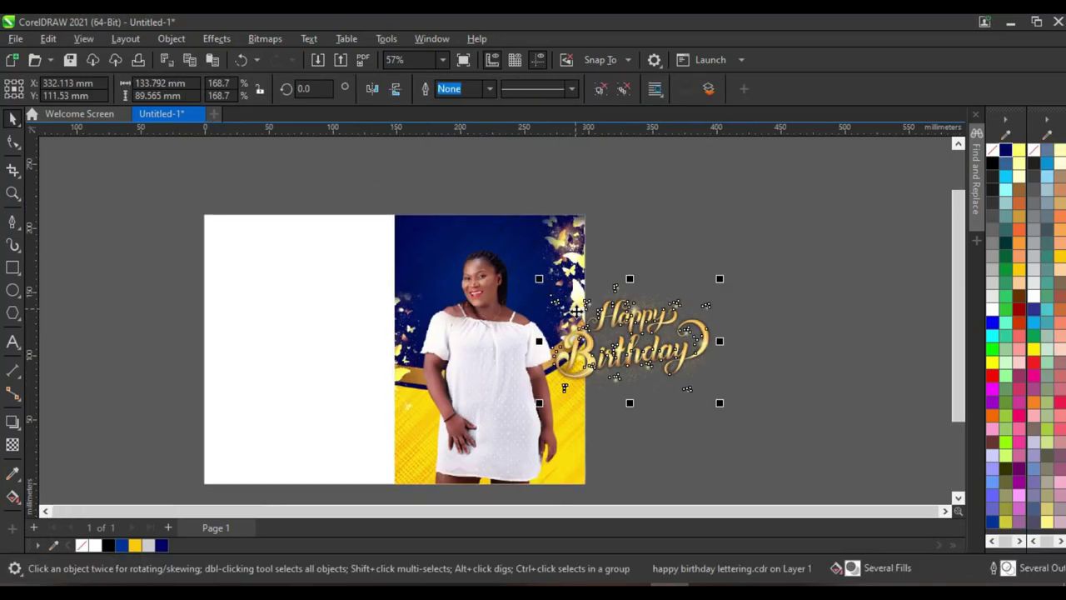
pyautogui.scroll(1, 572, 284)
pyautogui.moveTo(671, 357); pyautogui.dragTo(751, 282)
pyautogui.scroll(1, 752, 281)
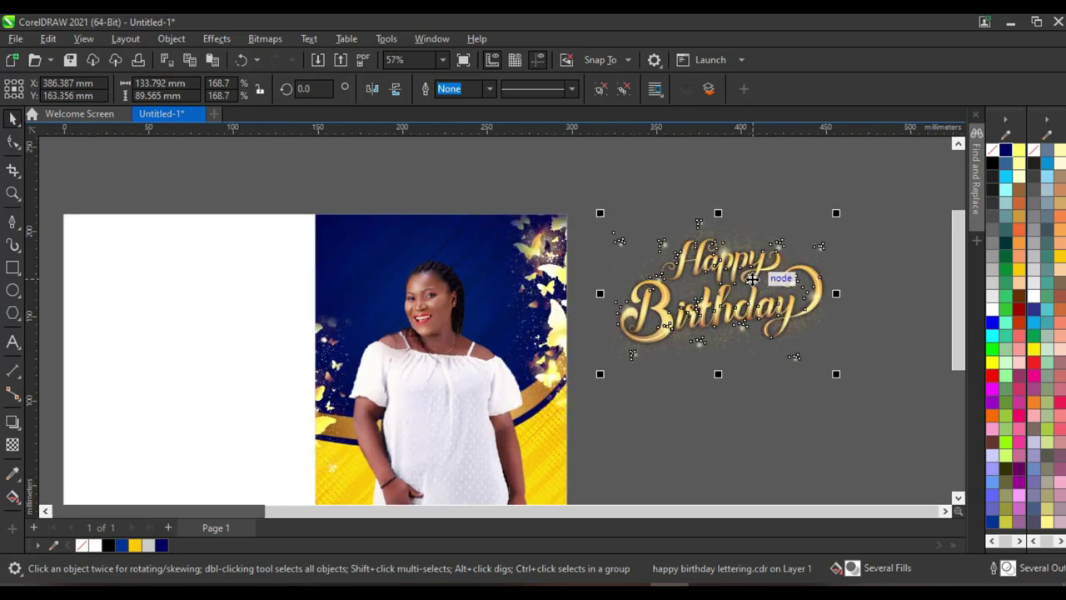
# PowerClip the Happy Birthday lettering inside the flyer's framed artwork
pyautogui.rightClick(752, 280)
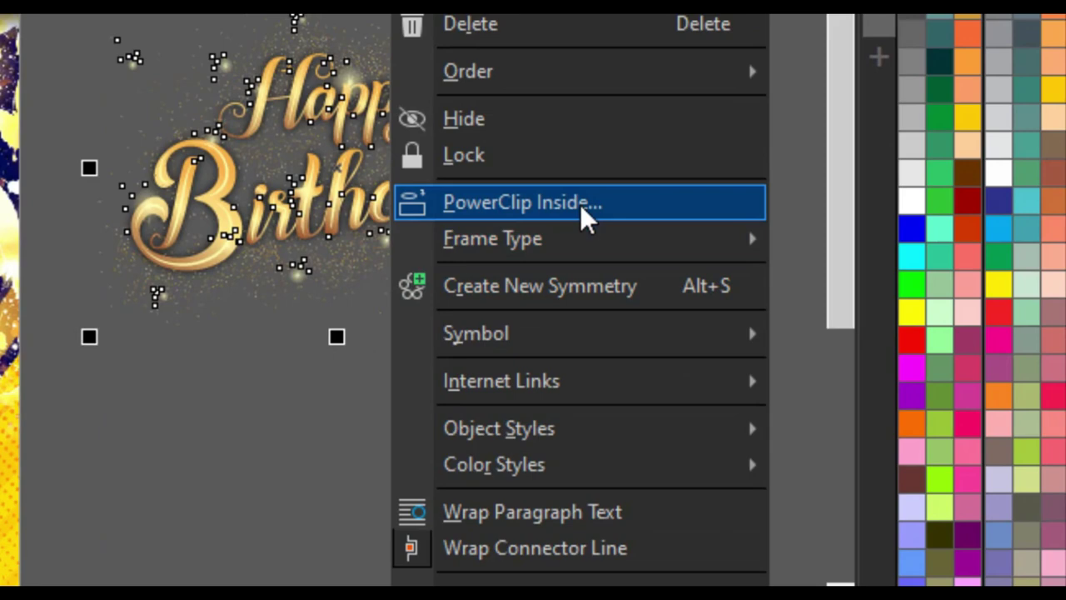
pyautogui.click(755, 290)
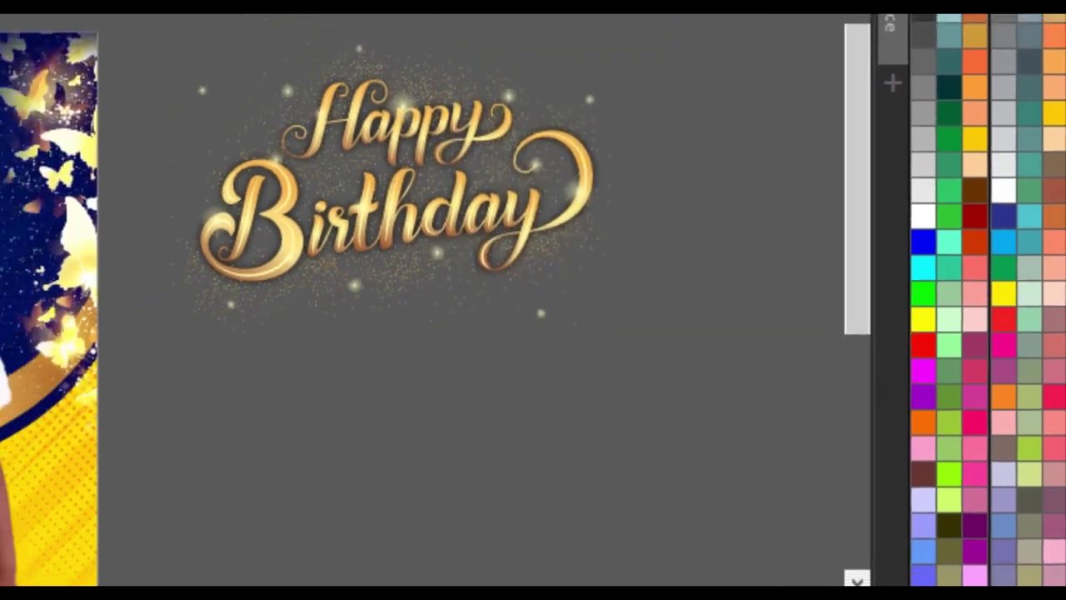
pyautogui.click(353, 298)
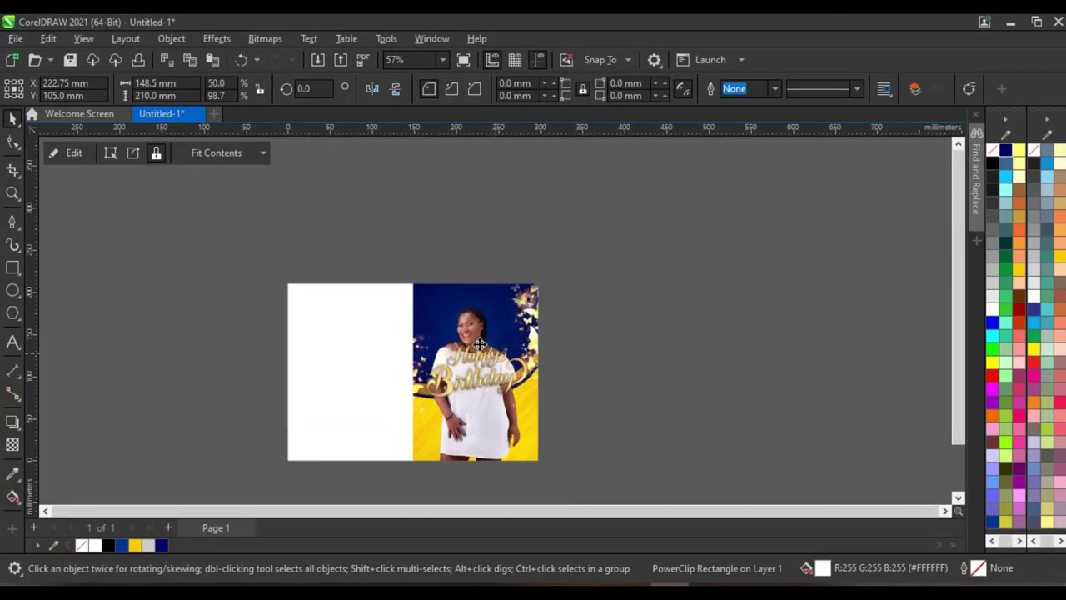
# Move the clipped lettering to the upper part of the flyer and scale it down to about 113 mm wide
pyautogui.scroll(-2, 489, 325)
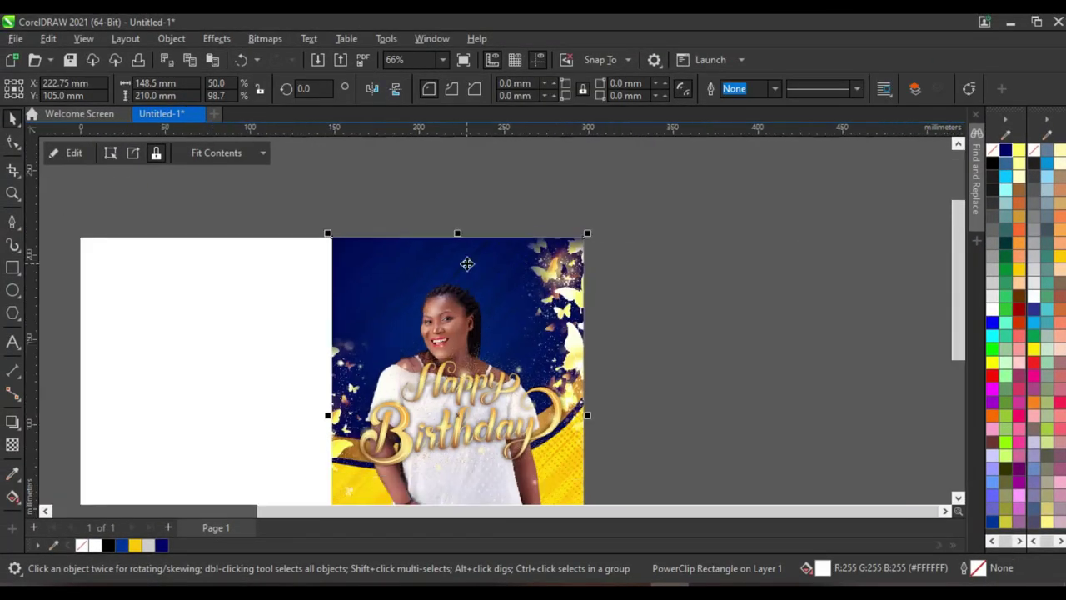
pyautogui.scroll(2, 486, 329)
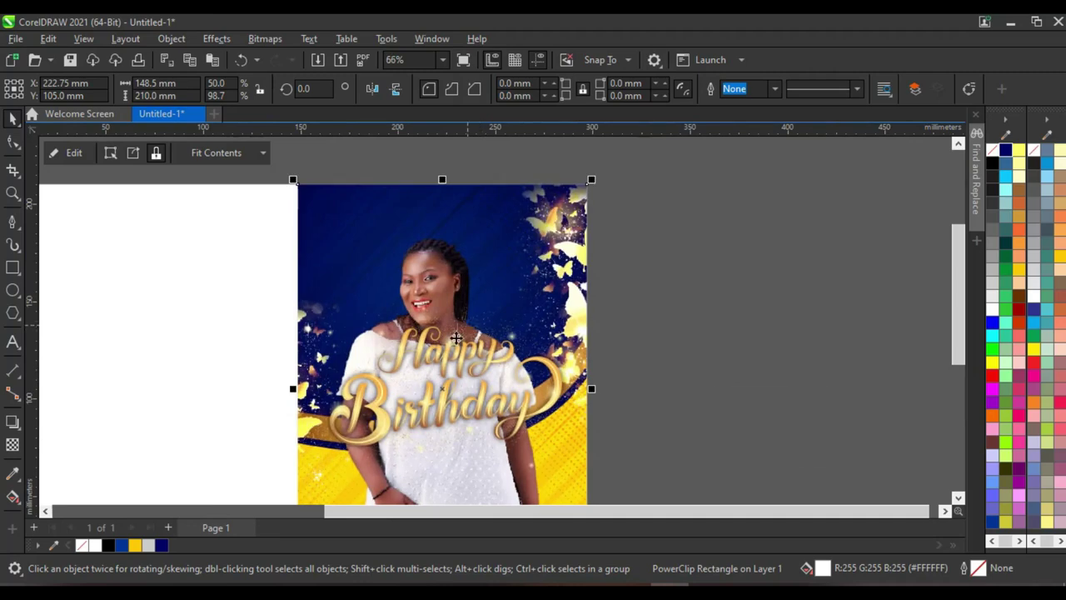
pyautogui.keyDown('alt'); pyautogui.click(439, 367); pyautogui.keyUp('alt')
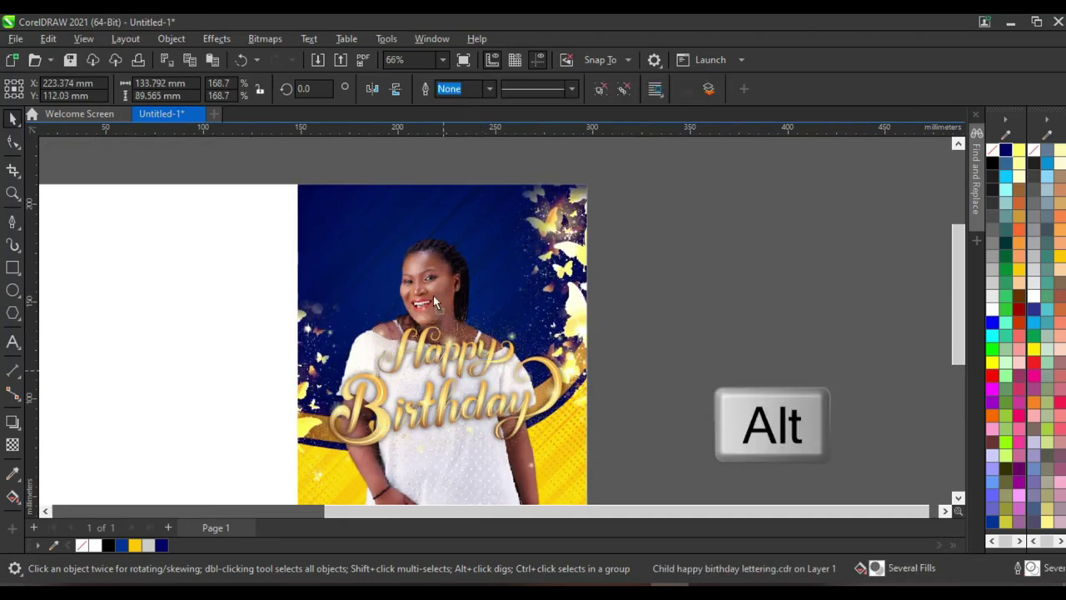
pyautogui.moveTo(439, 368); pyautogui.dragTo(441, 269)
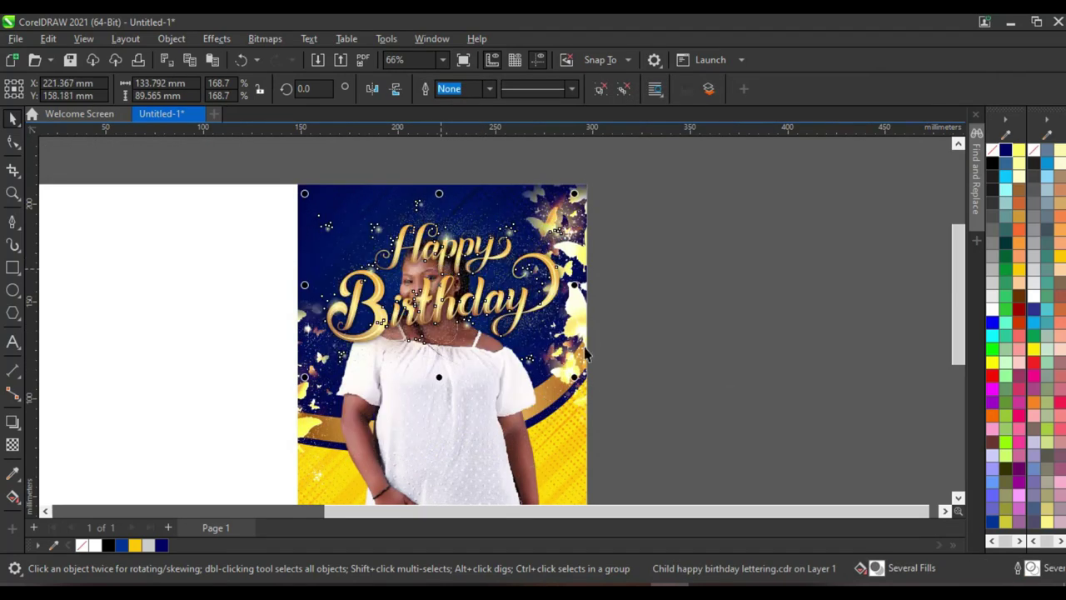
pyautogui.moveTo(574, 377); pyautogui.dragTo(540, 385)
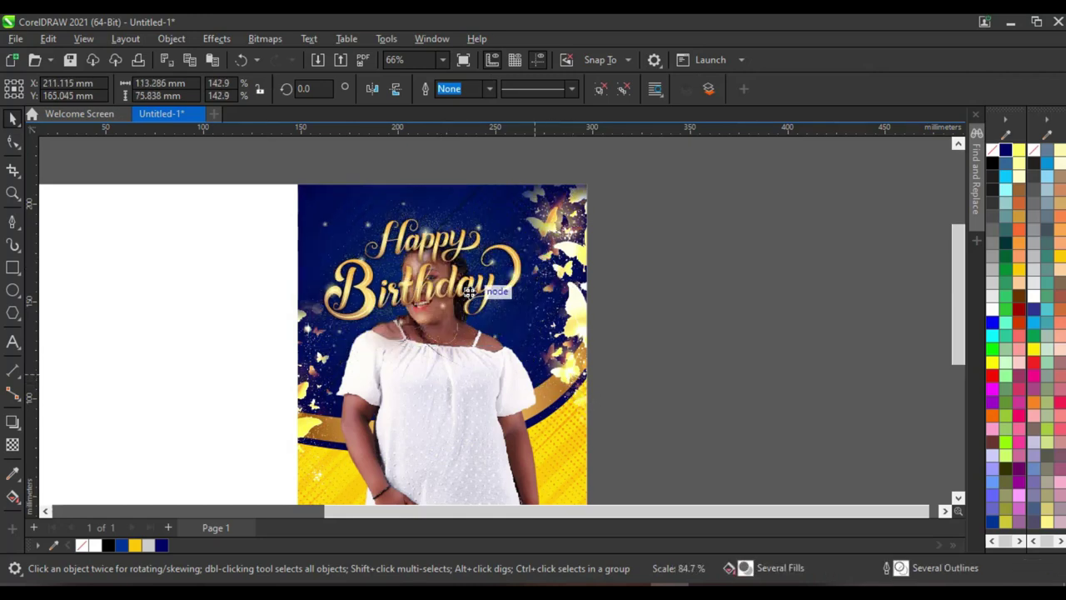
pyautogui.moveTo(429, 245); pyautogui.dragTo(438, 243)
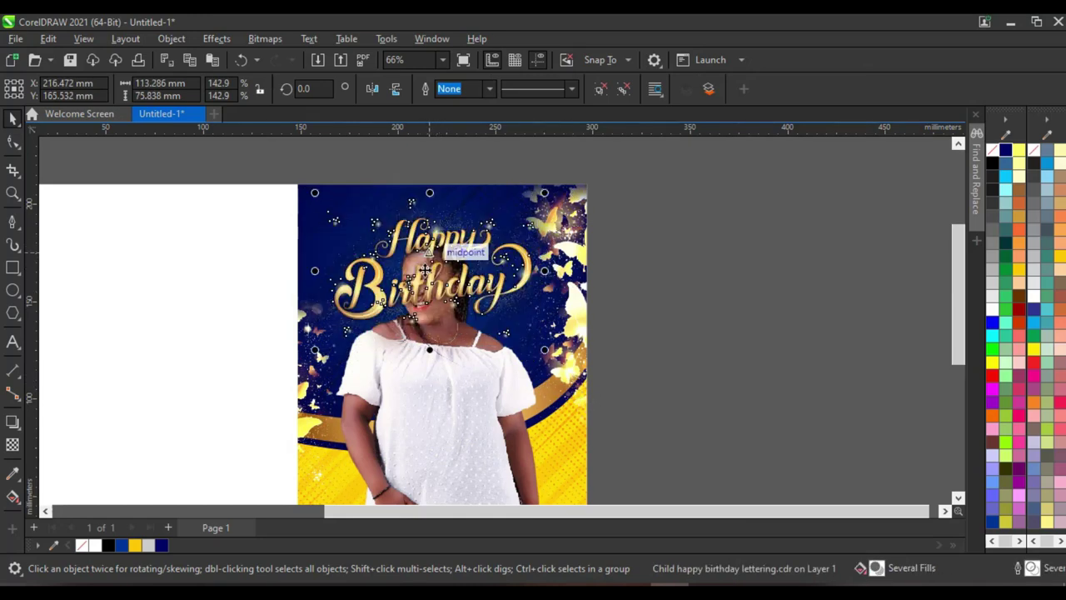
# Nudge the lettering slightly upward so it sits near the flyer's top edge, over the woman's head
pyautogui.scroll(2, 409, 329)
pyautogui.moveTo(392, 297); pyautogui.dragTo(392, 292)
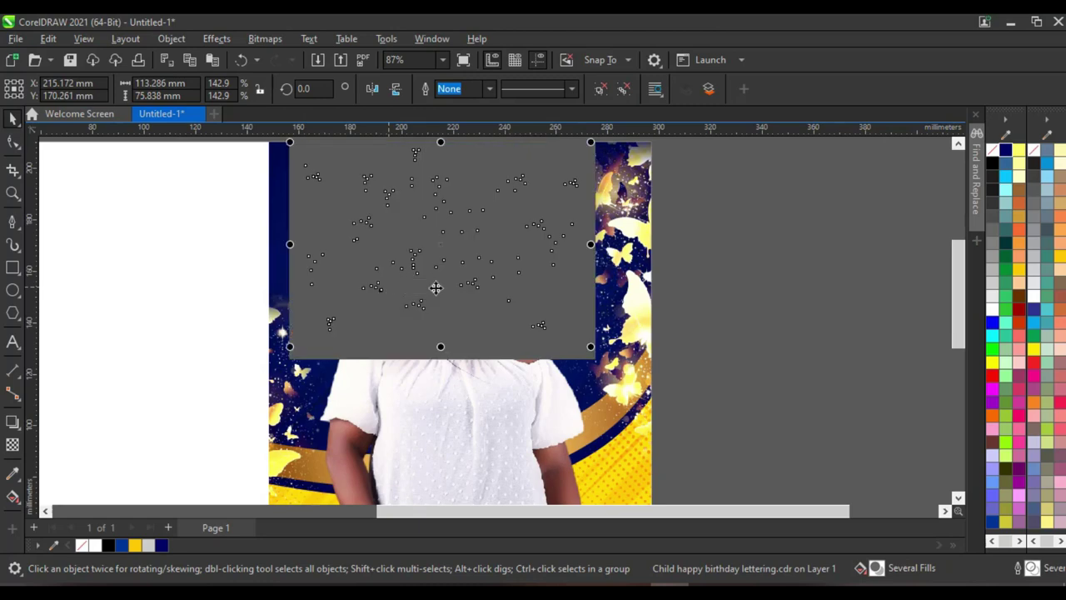
pyautogui.scroll(-2, 454, 283)
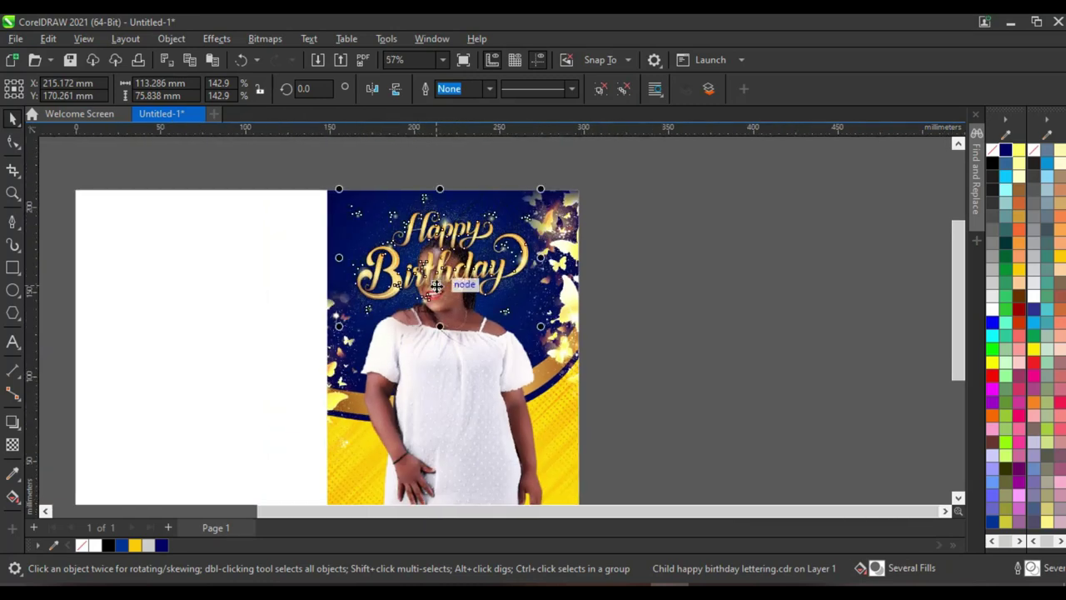
pyautogui.scroll(2, 454, 284)
pyautogui.moveTo(441, 268); pyautogui.dragTo(445, 270)
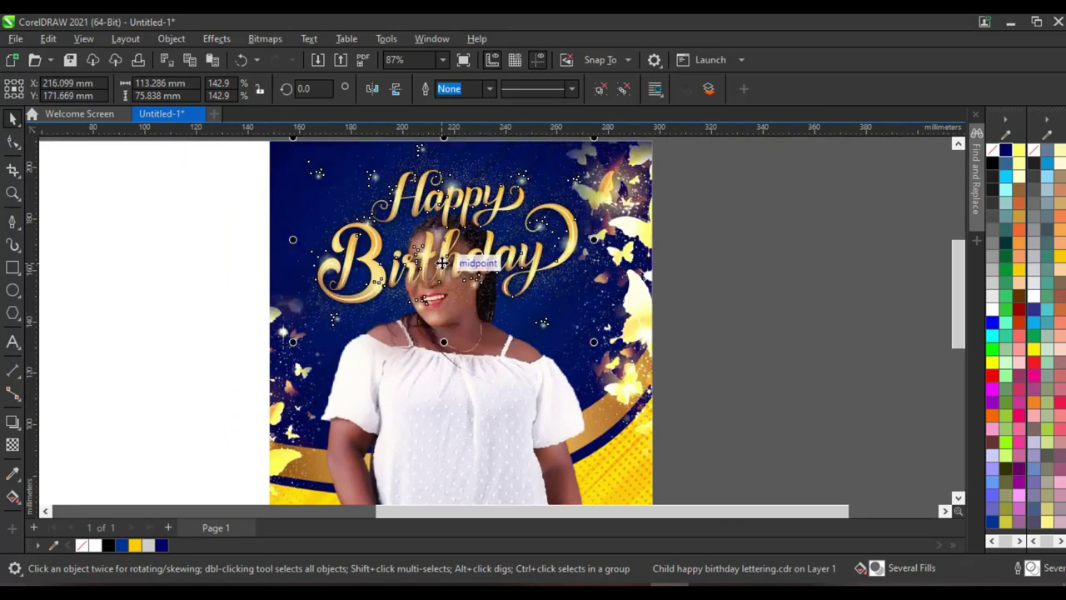
# Send the lettering one level back so it lies behind the woman's photo
pyautogui.scroll(-3, 446, 270)
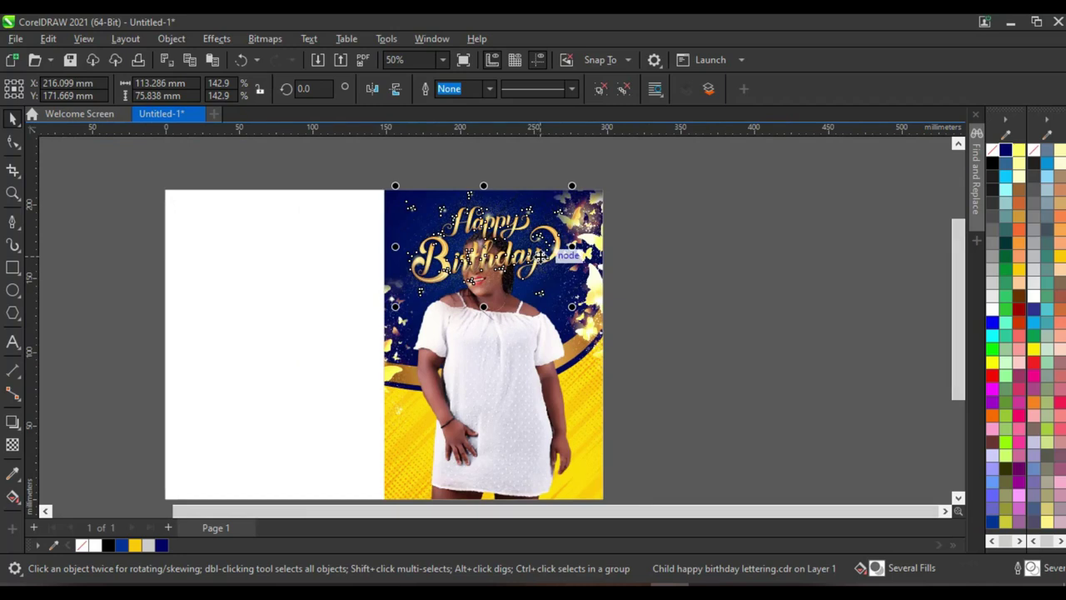
pyautogui.hotkey('ctrl', 'pagedown')
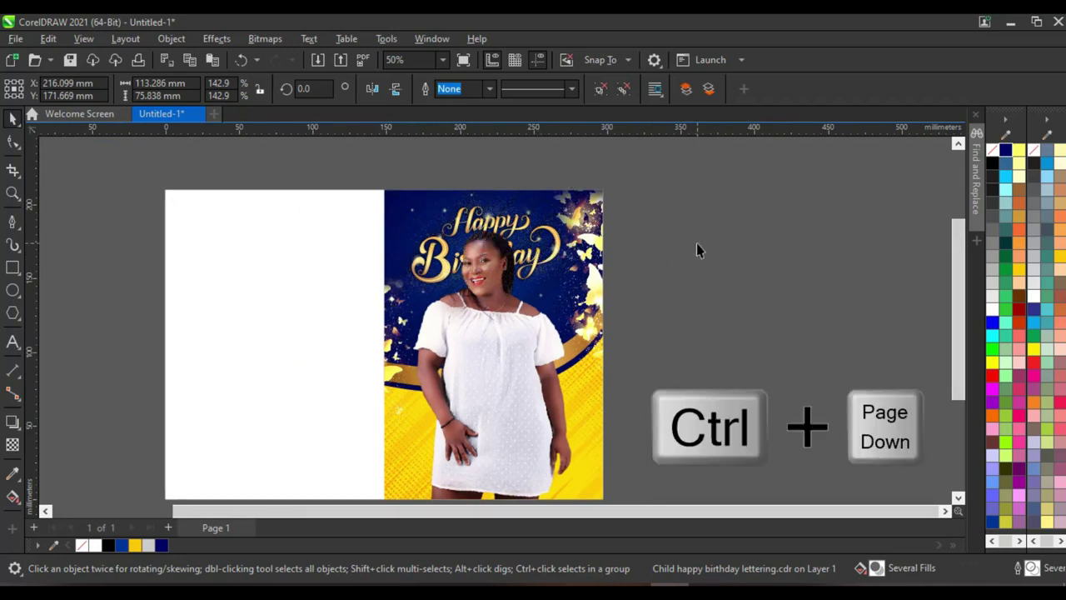
pyautogui.click(696, 243)
pyautogui.scroll(2, 587, 242)
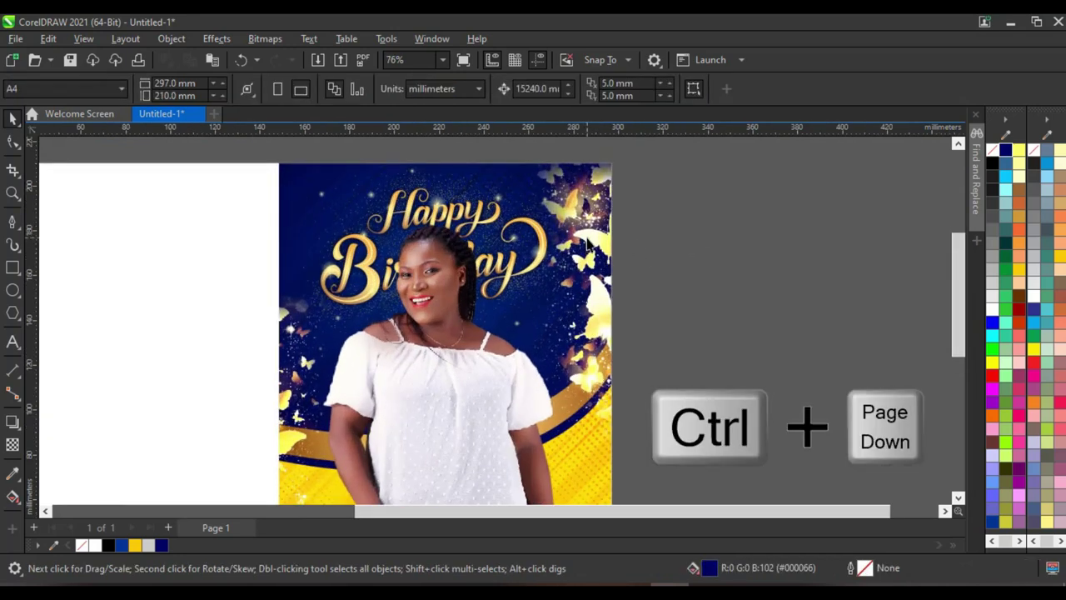
# Select the lettering inside the PowerClip, enlarge it to about 129 mm wide and shift it slightly upward
pyautogui.click(505, 248)
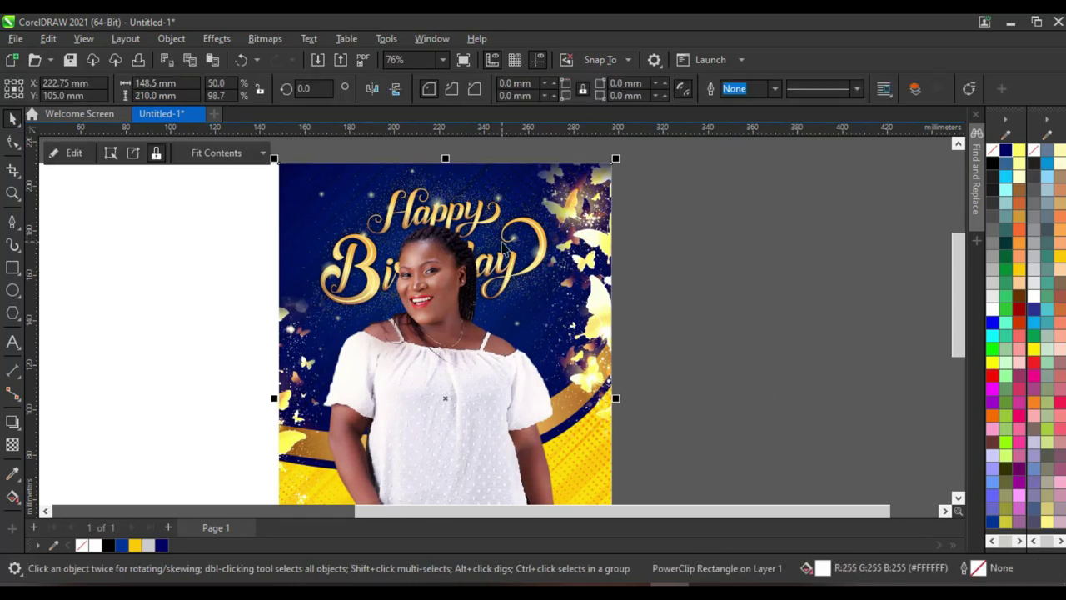
pyautogui.keyDown('ctrl'); pyautogui.click(504, 247); pyautogui.keyUp('ctrl')
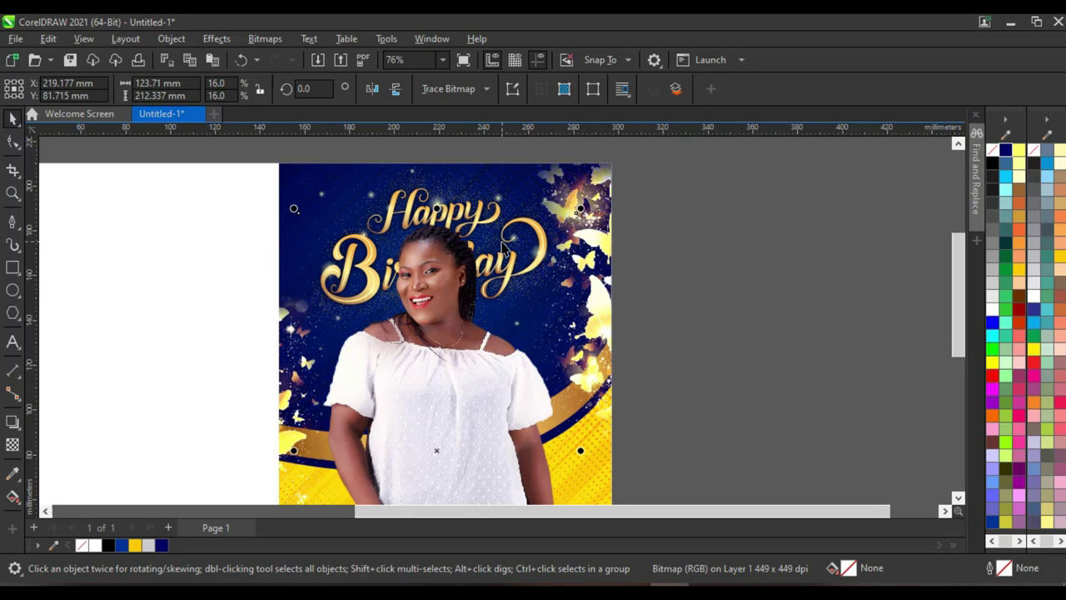
pyautogui.keyDown('ctrl'); pyautogui.click(504, 244); pyautogui.keyUp('ctrl')
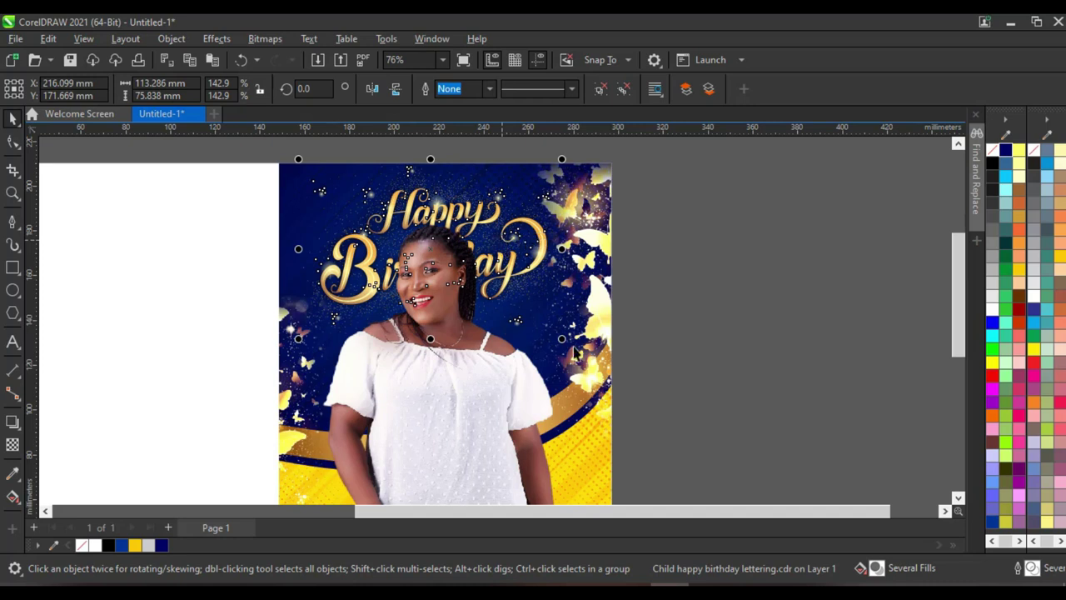
pyautogui.moveTo(563, 338); pyautogui.dragTo(593, 368)
pyautogui.moveTo(299, 354); pyautogui.dragTo(287, 362)
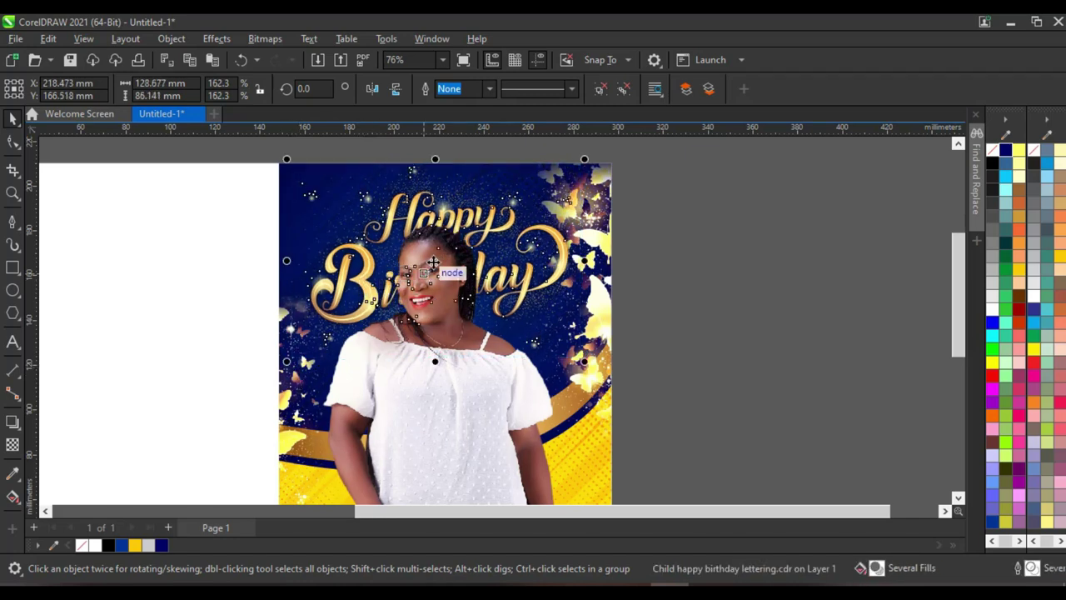
pyautogui.moveTo(434, 262); pyautogui.dragTo(431, 254)
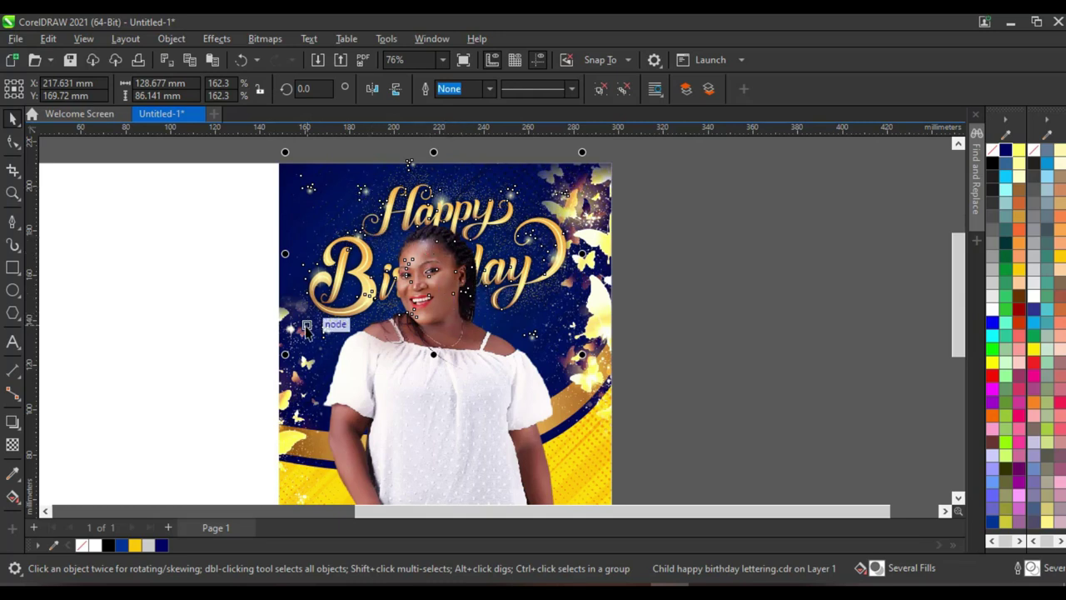
# Fine-tune the lettering to about 133 mm wide and position it across the flyer's top behind the woman
pyautogui.moveTo(283, 364); pyautogui.dragTo(598, 378)
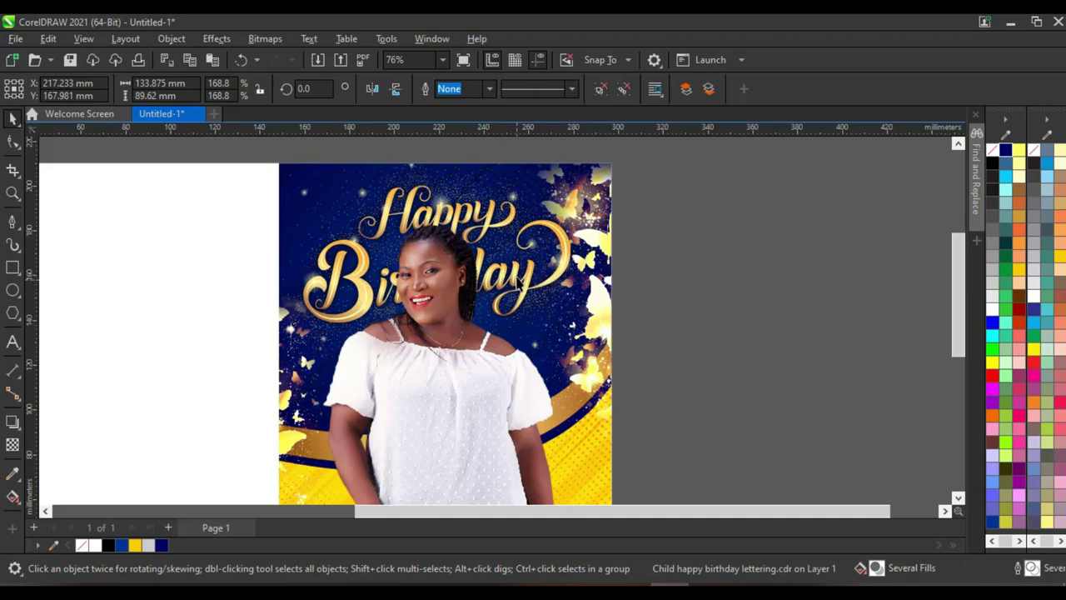
pyautogui.moveTo(507, 278); pyautogui.dragTo(515, 278)
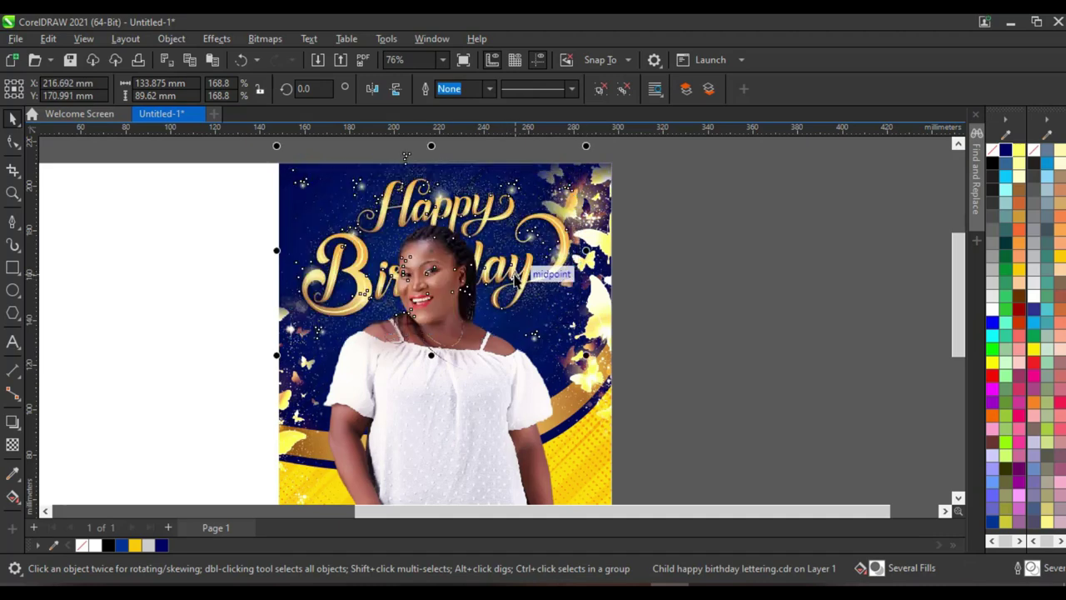
pyautogui.scroll(-1, 530, 286)
pyautogui.scroll(1, 530, 287)
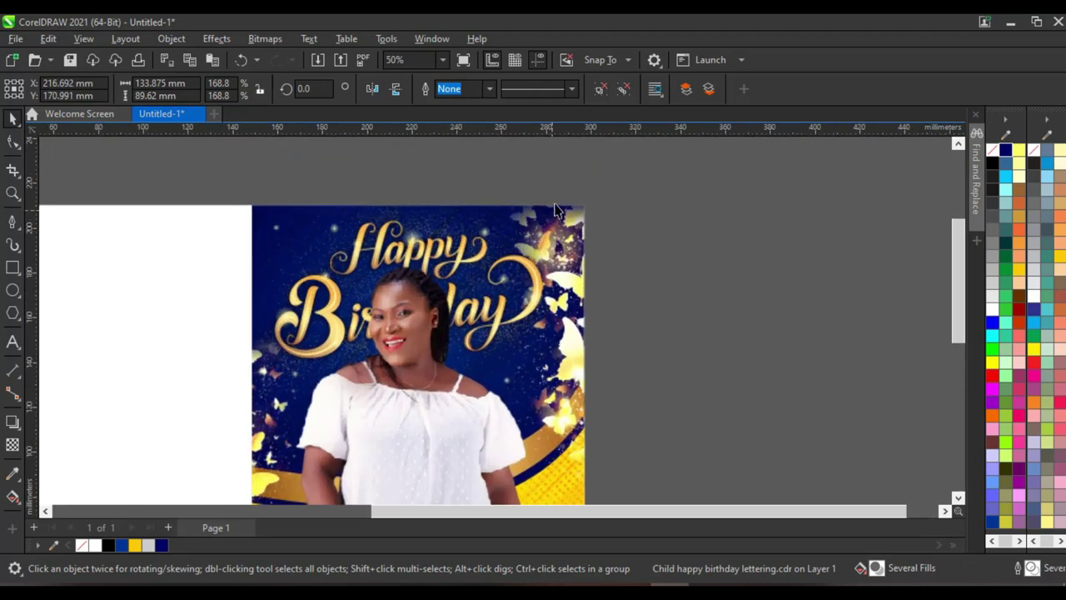
pyautogui.moveTo(561, 191); pyautogui.dragTo(559, 190)
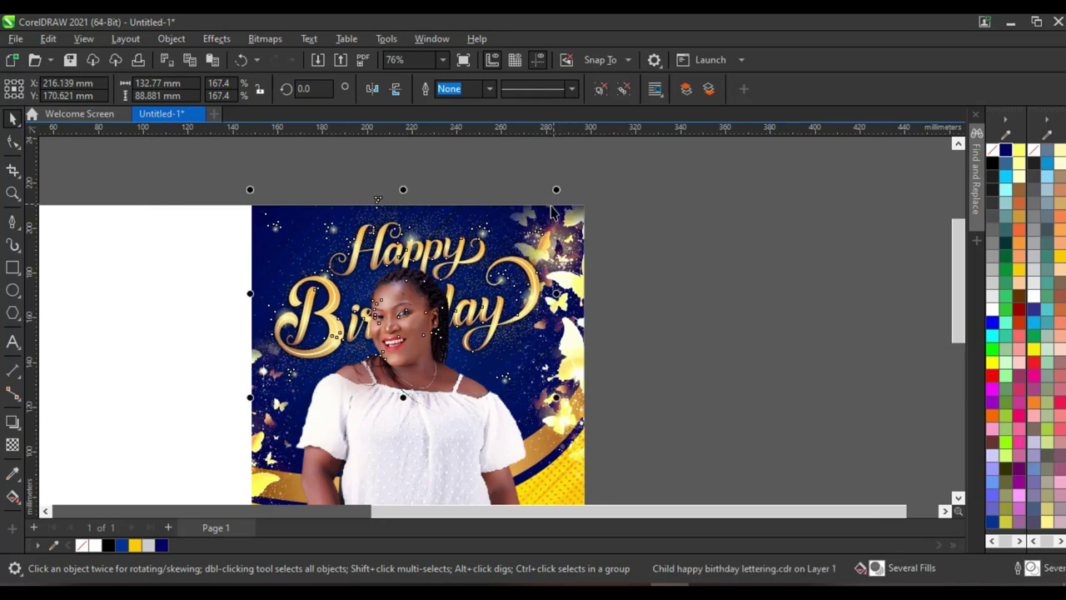
pyautogui.scroll(-3, 582, 296)
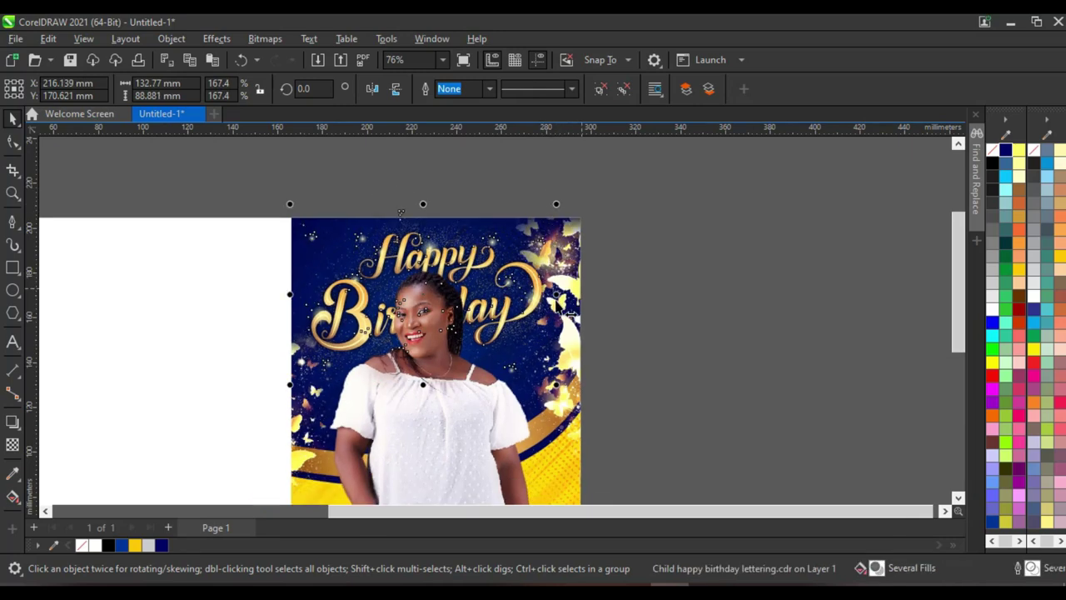
pyautogui.scroll(-3, 582, 302)
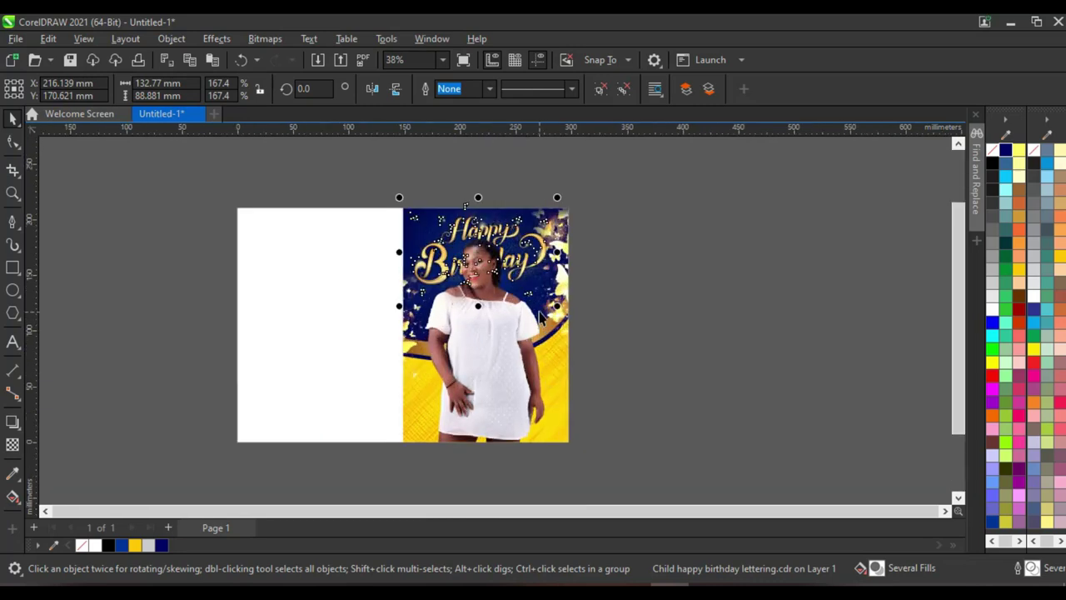
pyautogui.scroll(3, 540, 315)
pyautogui.click(876, 296)
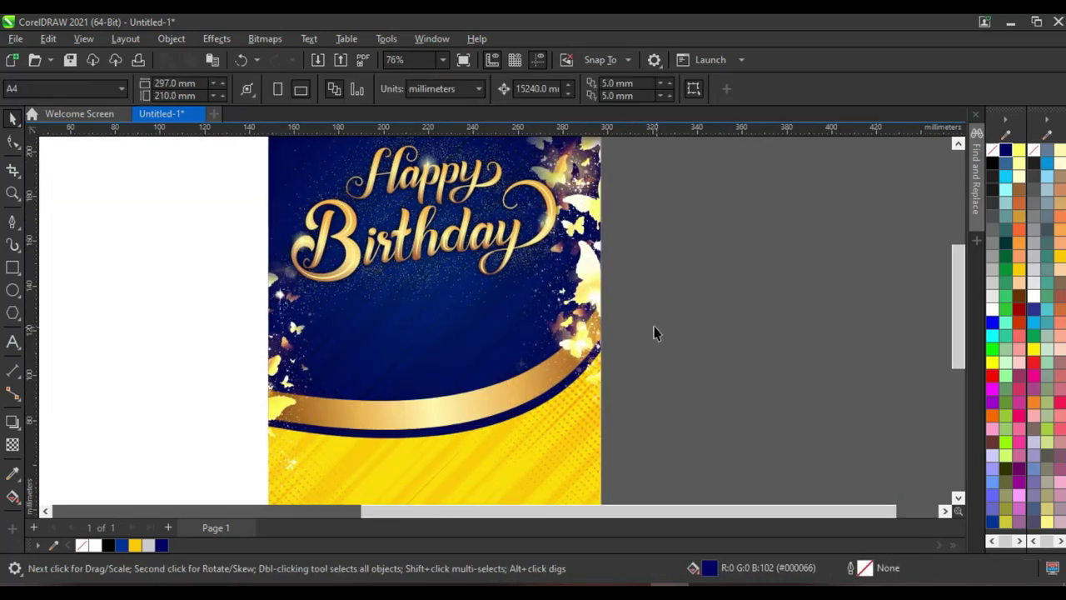
# Open the flyer frame's PowerClip contents for editing
pyautogui.scroll(-2, 575, 364)
pyautogui.click(544, 382)
pyautogui.scroll(2, 545, 390)
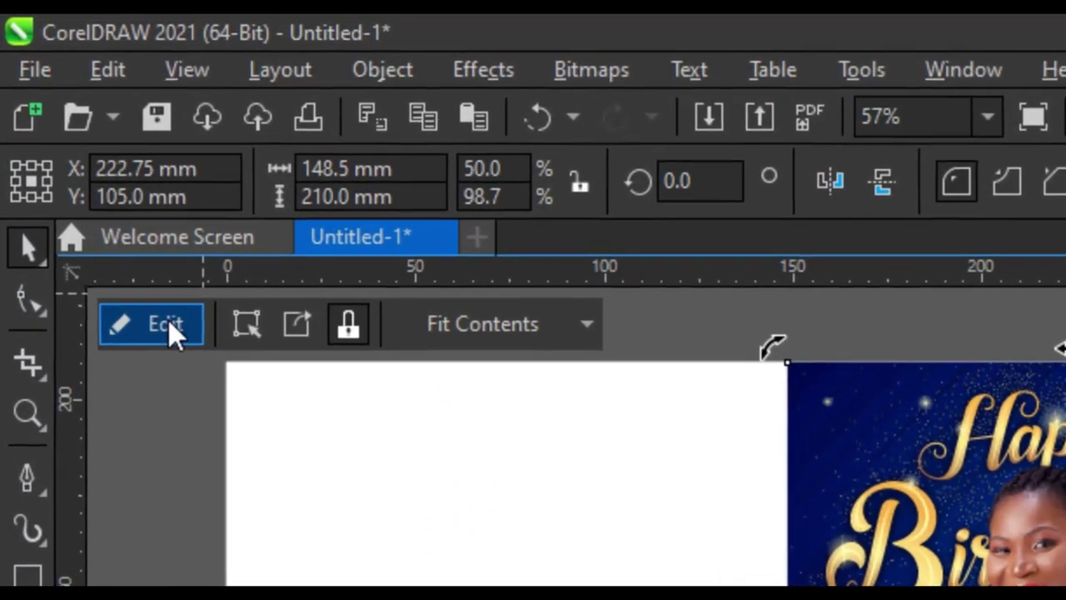
pyautogui.click(166, 324)
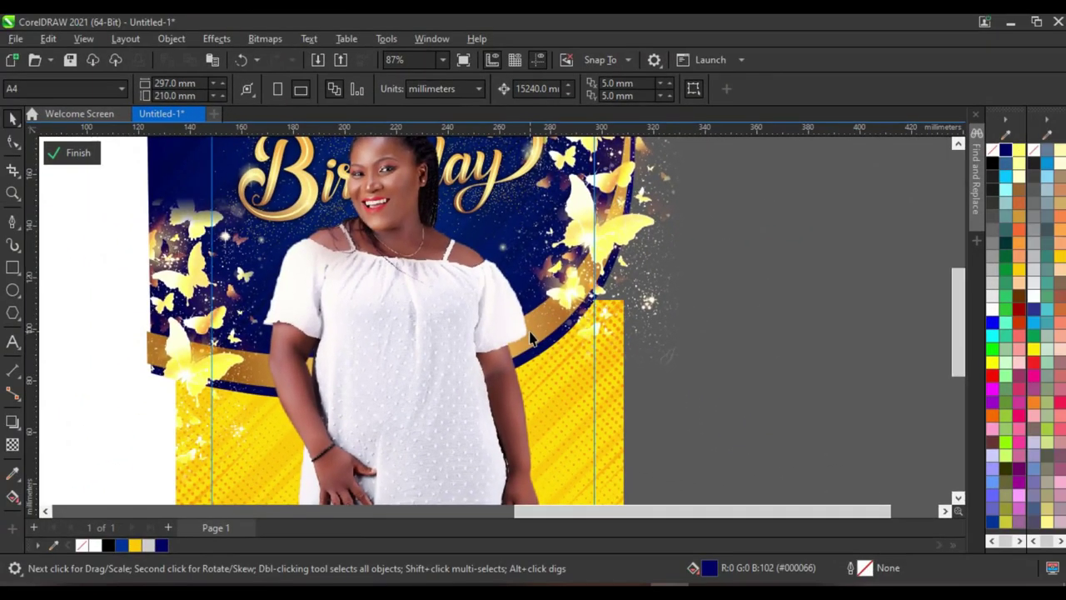
# Add a drop shadow to the gold curved band, offset about 1.2 mm horizontally and -7.3 mm vertically
pyautogui.click(530, 338)
pyautogui.keyDown('alt'); pyautogui.click(530, 337); pyautogui.keyUp('alt')
pyautogui.scroll(-2, 363, 344)
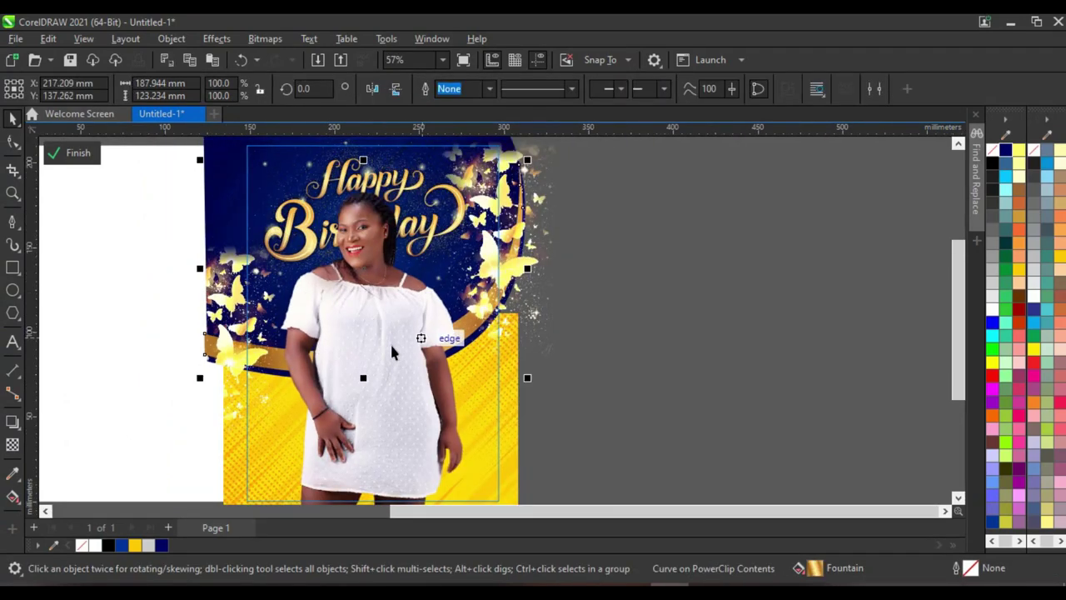
pyautogui.scroll(2, 392, 352)
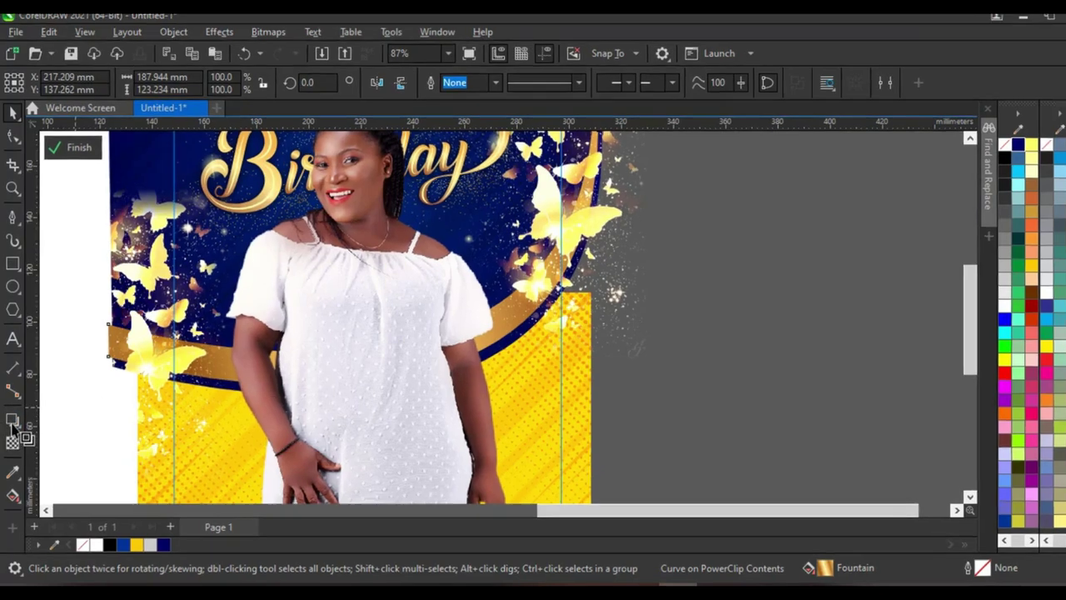
pyautogui.click(14, 422)
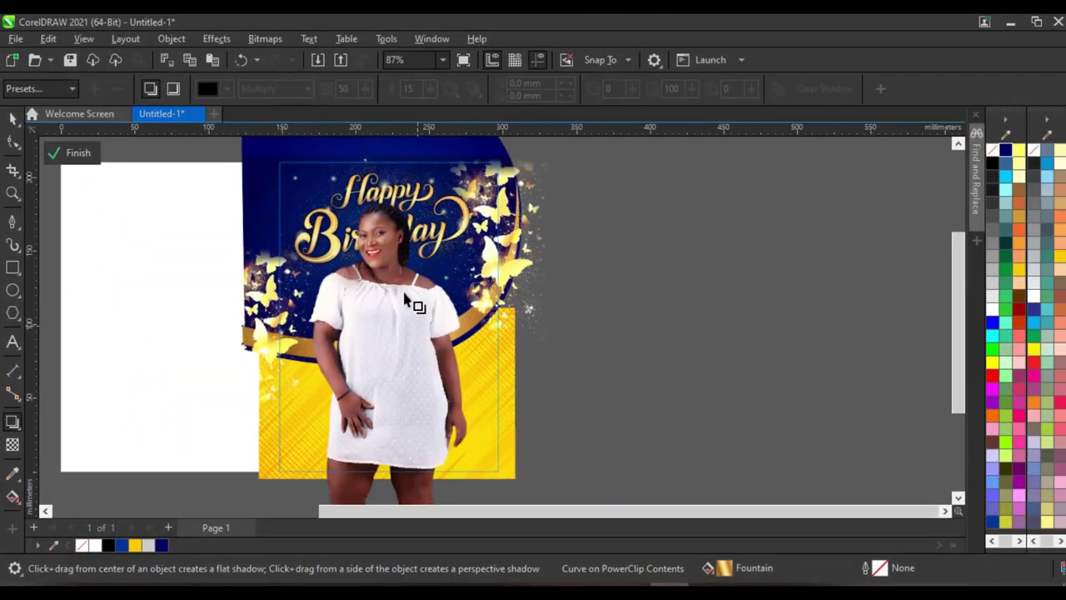
pyautogui.moveTo(382, 272); pyautogui.dragTo(397, 373)
pyautogui.scroll(3, 467, 375)
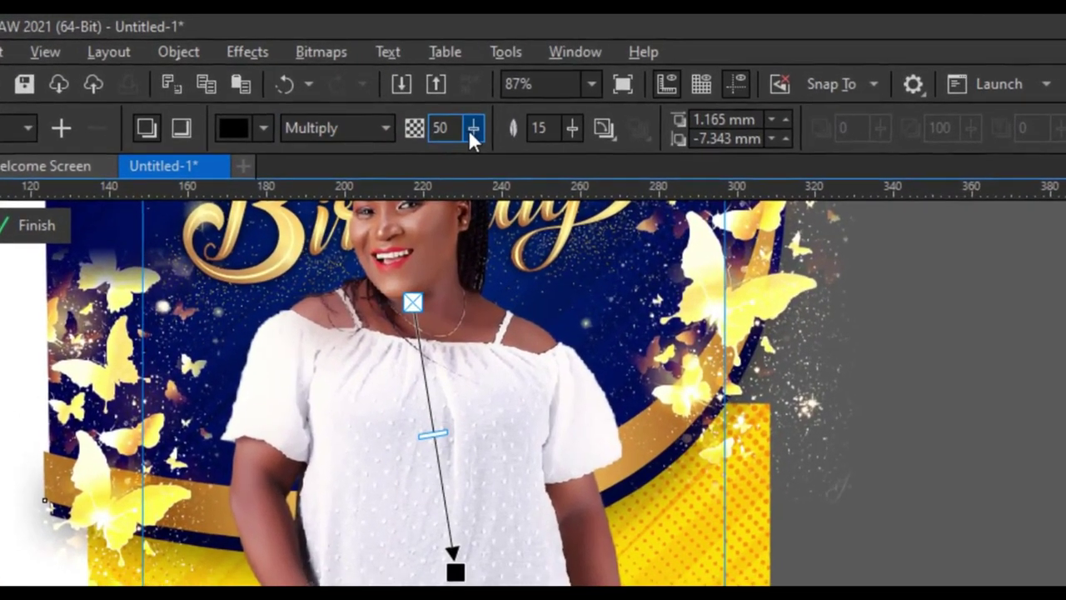
# Set the gold band's drop shadow opacity to 90 and feathering to 10, and finish editing the flyer's PowerClip
pyautogui.moveTo(476, 131)
pyautogui.mouseDown()
pyautogui.moveTo(509, 130)
pyautogui.moveTo(486, 136)
pyautogui.mouseUp()
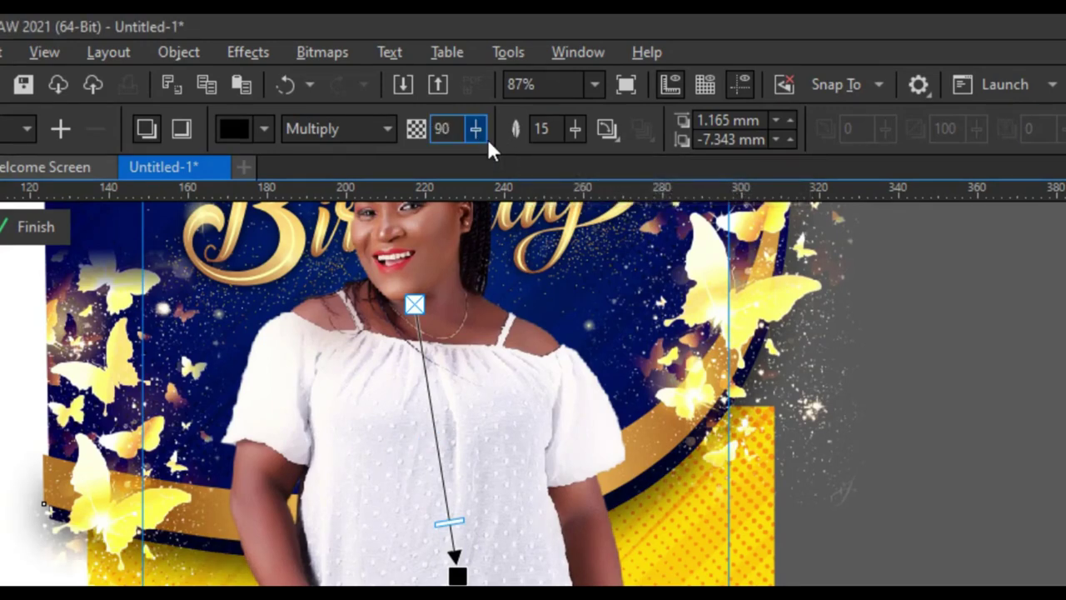
pyautogui.moveTo(580, 130); pyautogui.dragTo(574, 132)
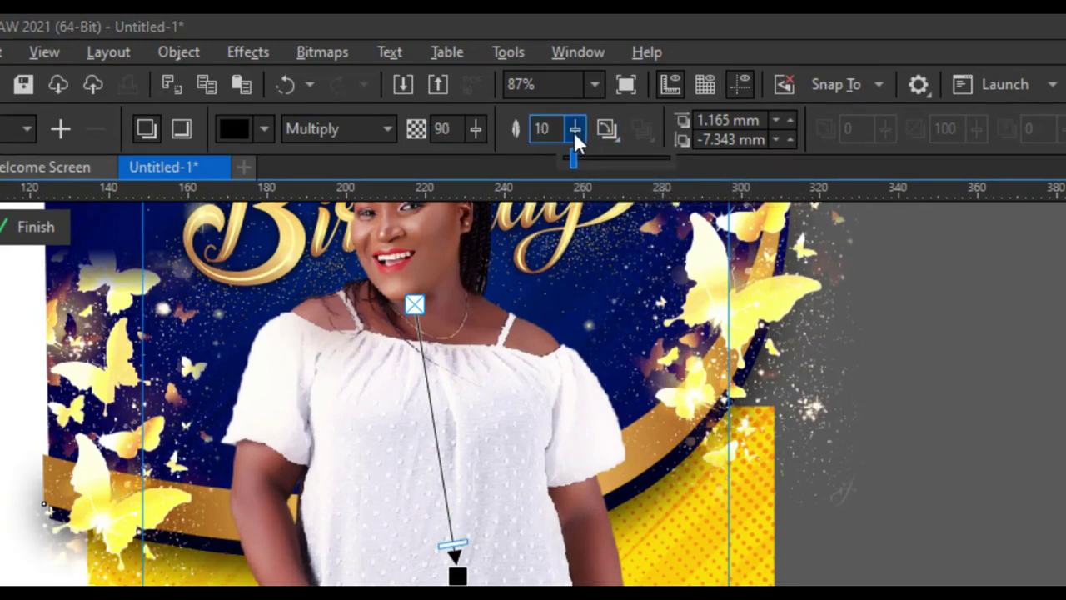
pyautogui.scroll(-4, 607, 405)
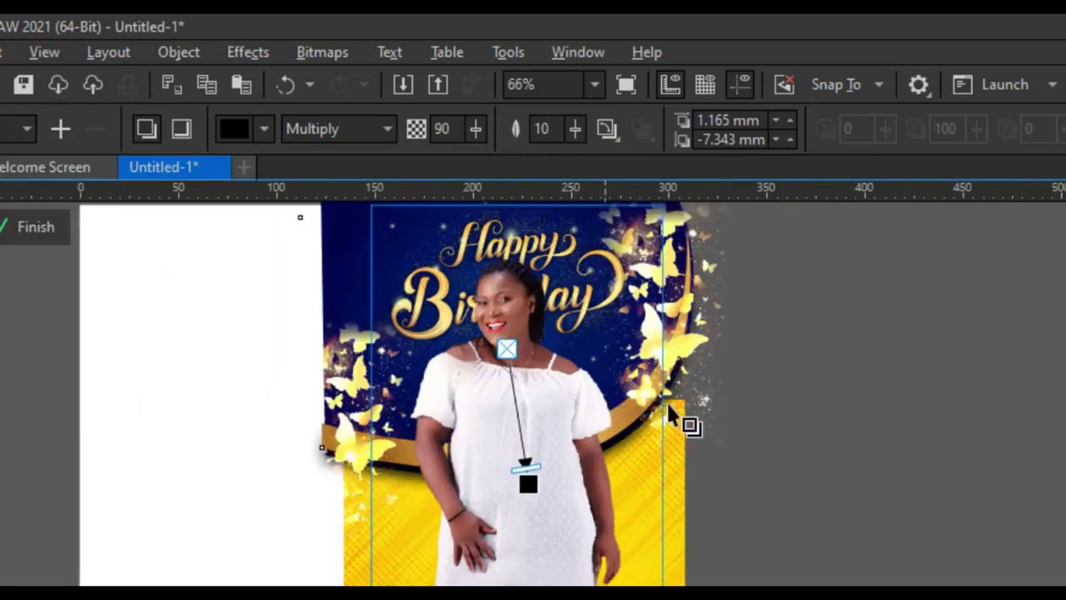
pyautogui.scroll(2, 666, 333)
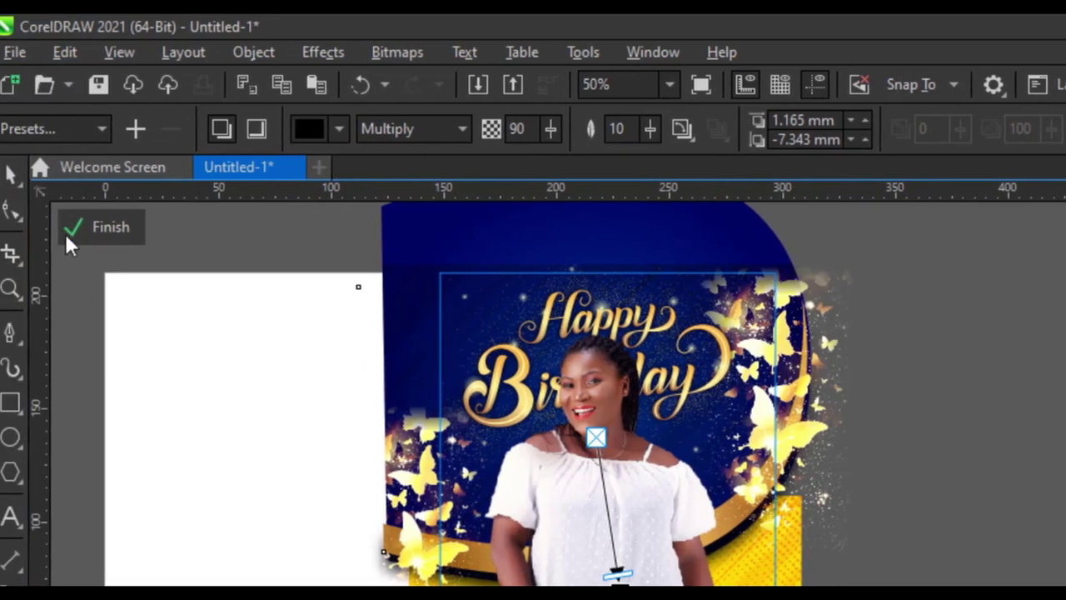
pyautogui.click(23, 234)
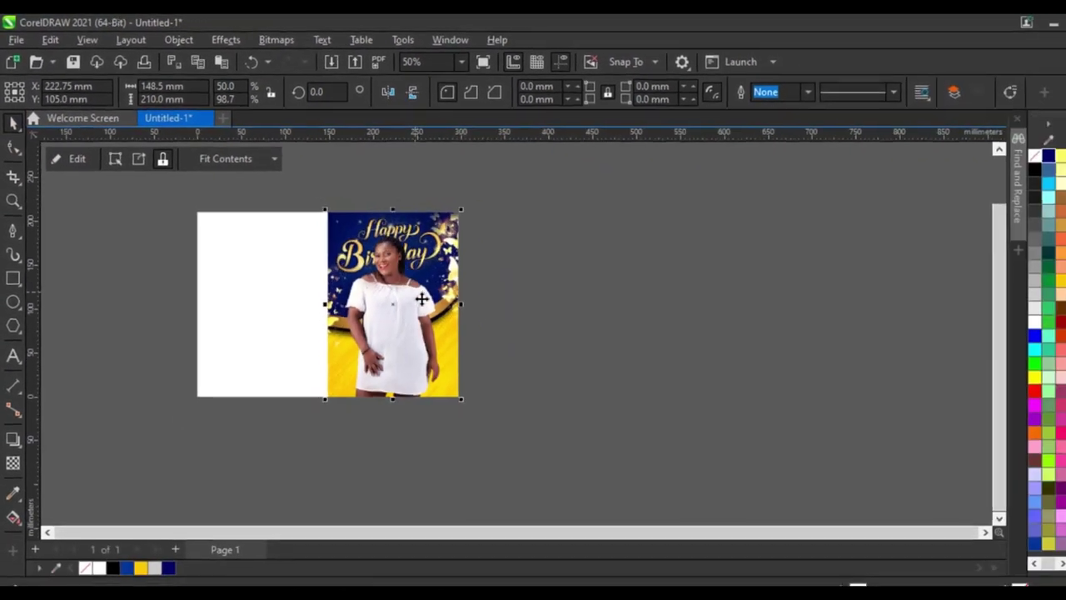
pyautogui.press('Escape')
pyautogui.scroll(3, 491, 471)
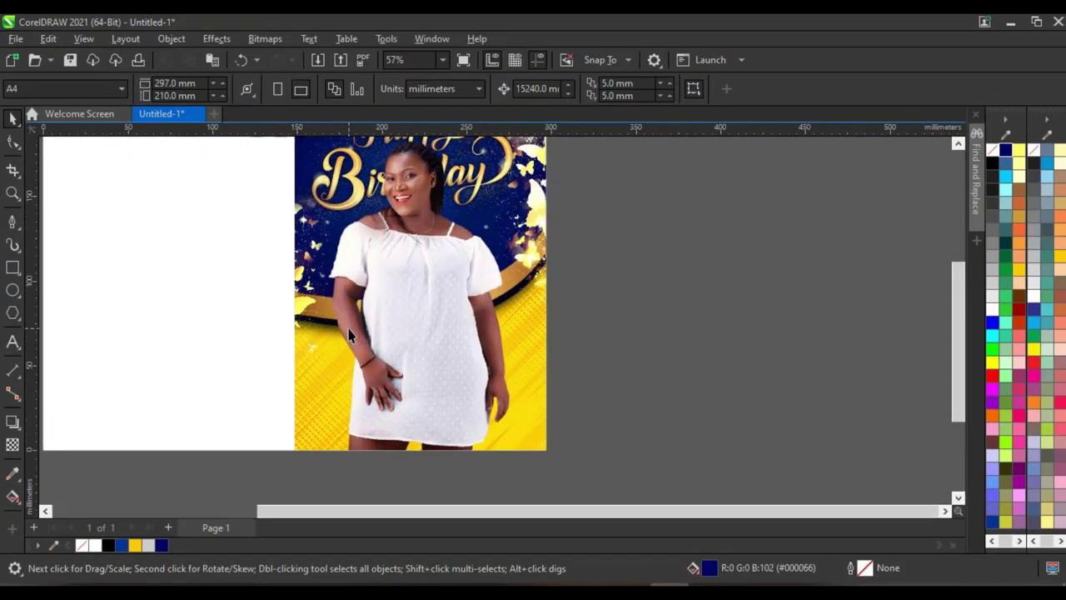
# Add the celebrant's first name and the birthday date as two separate text lines beside the flyer
pyautogui.scroll(-2, 366, 294)
pyautogui.scroll(2, 525, 368)
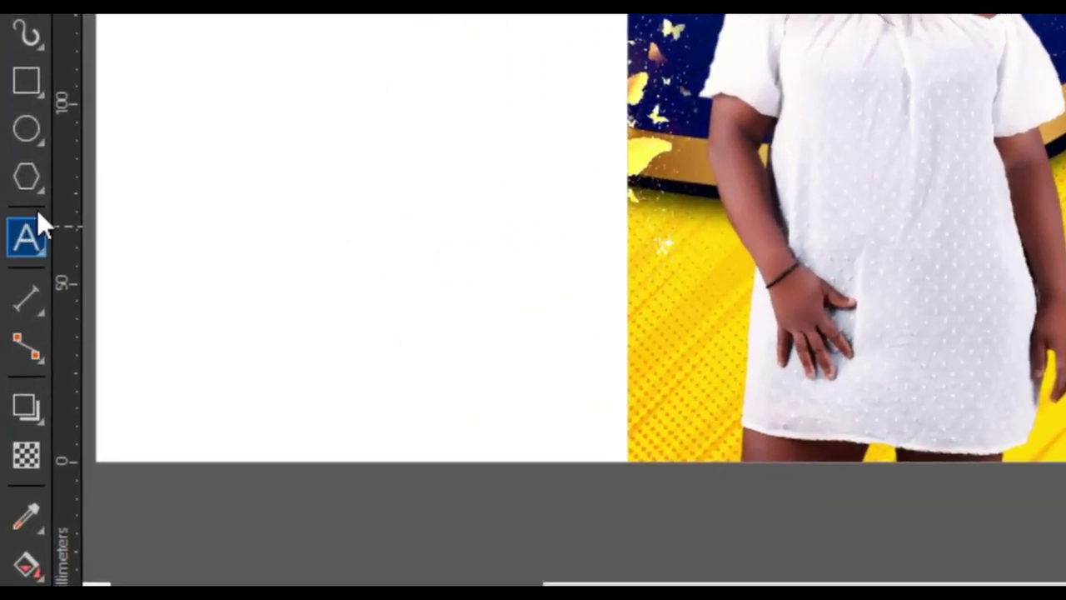
pyautogui.click(16, 309)
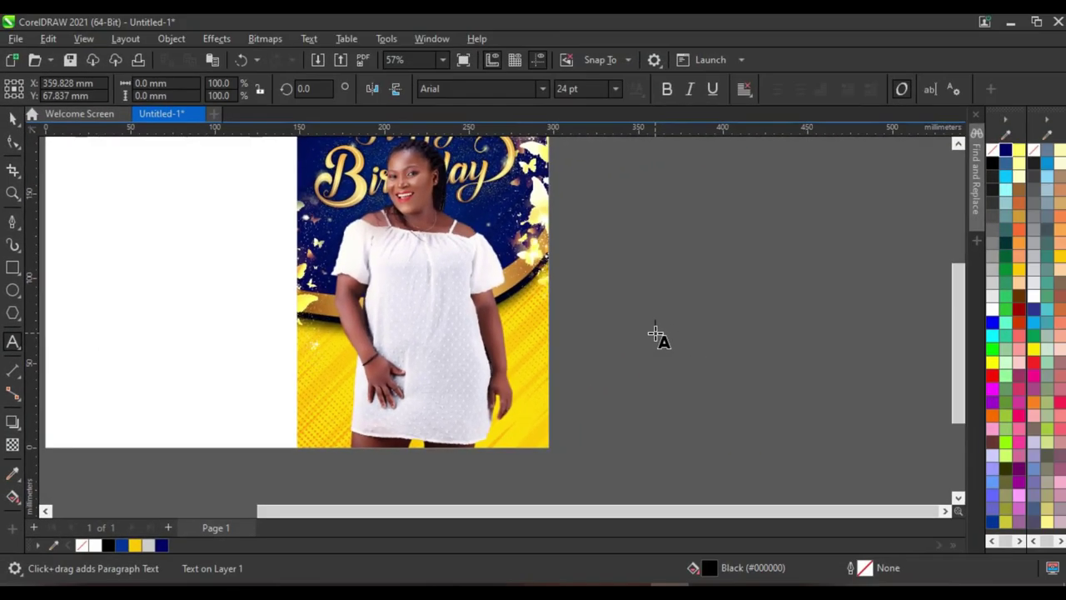
pyautogui.click(656, 335)
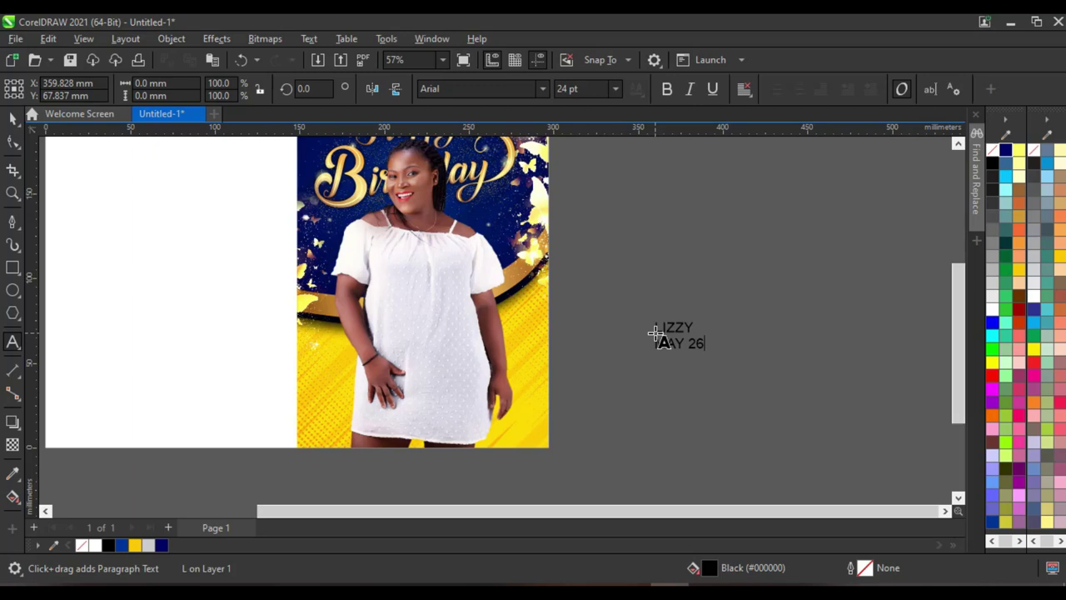
pyautogui.hotkey('ctrl', 'space')
pyautogui.scroll(3, 679, 335)
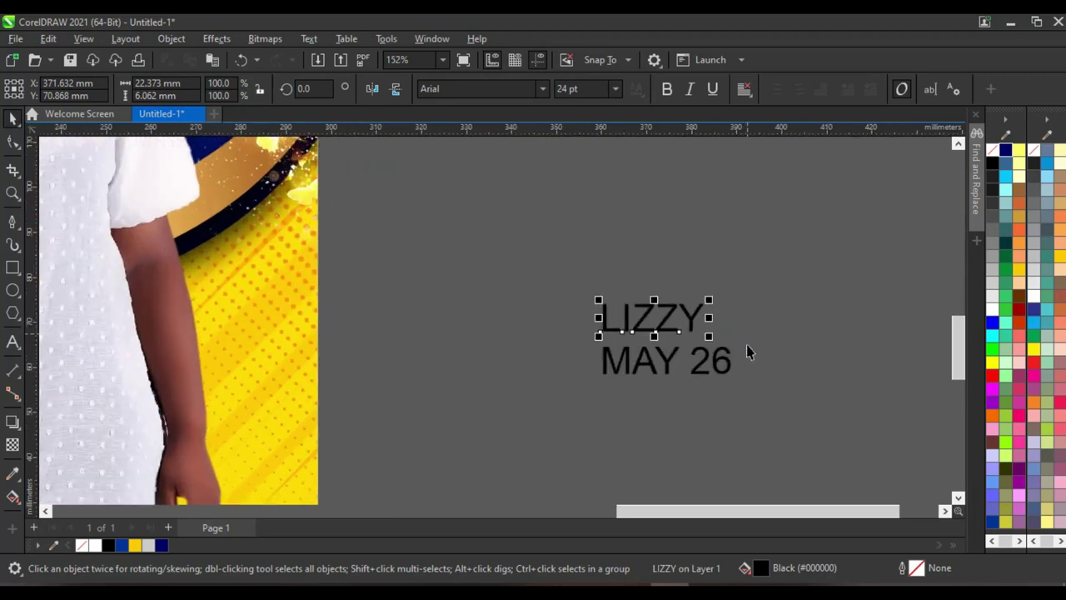
# Set the font of both the name and date lines to Futura Lt BT
pyautogui.moveTo(754, 401); pyautogui.dragTo(588, 291)
pyautogui.click(458, 90)
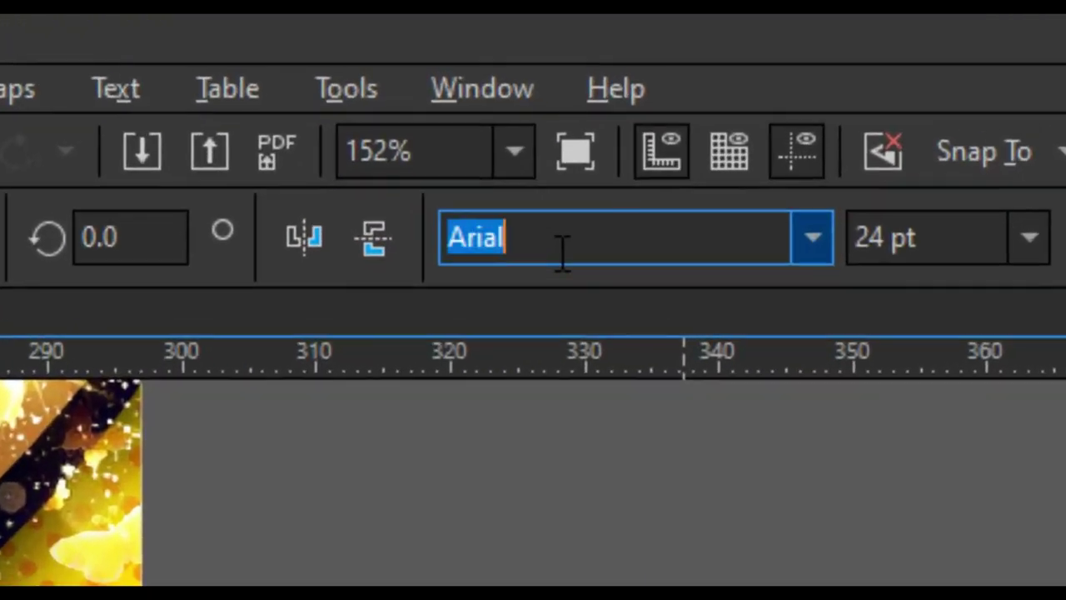
pyautogui.write('F')
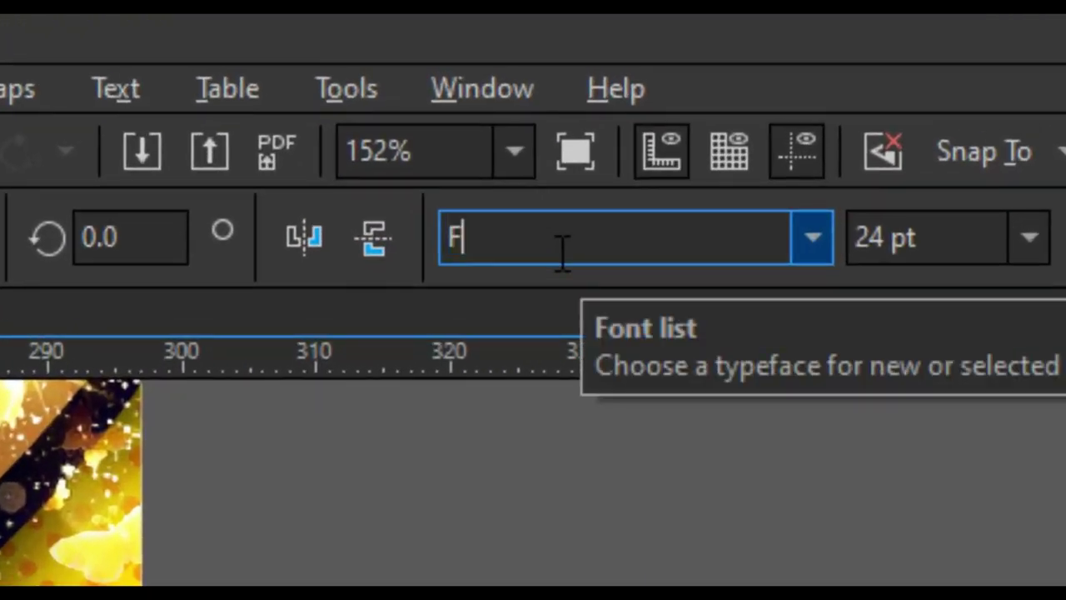
pyautogui.write('utura Lt BT')
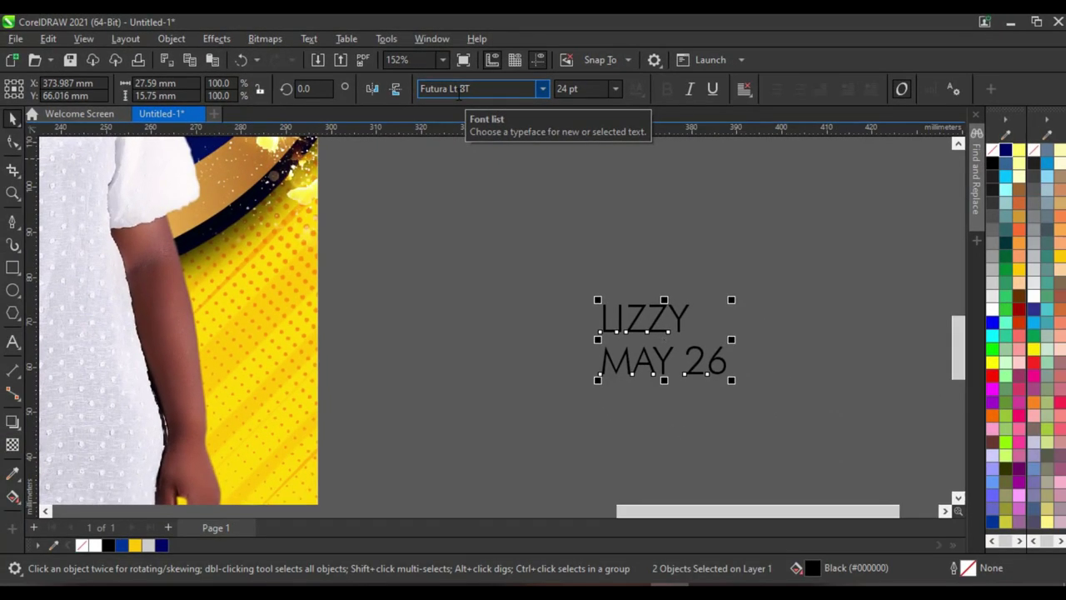
pyautogui.click(591, 267)
pyautogui.scroll(2, 645, 326)
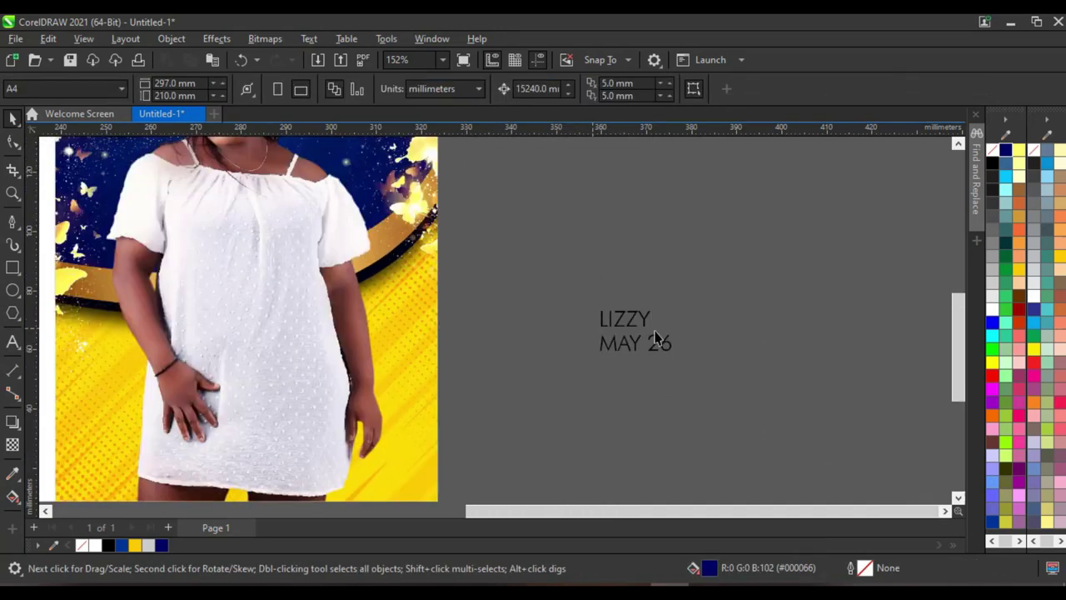
# Change the name line to bold Futura Md BT and enlarge it to about 56 pt
pyautogui.click(620, 306)
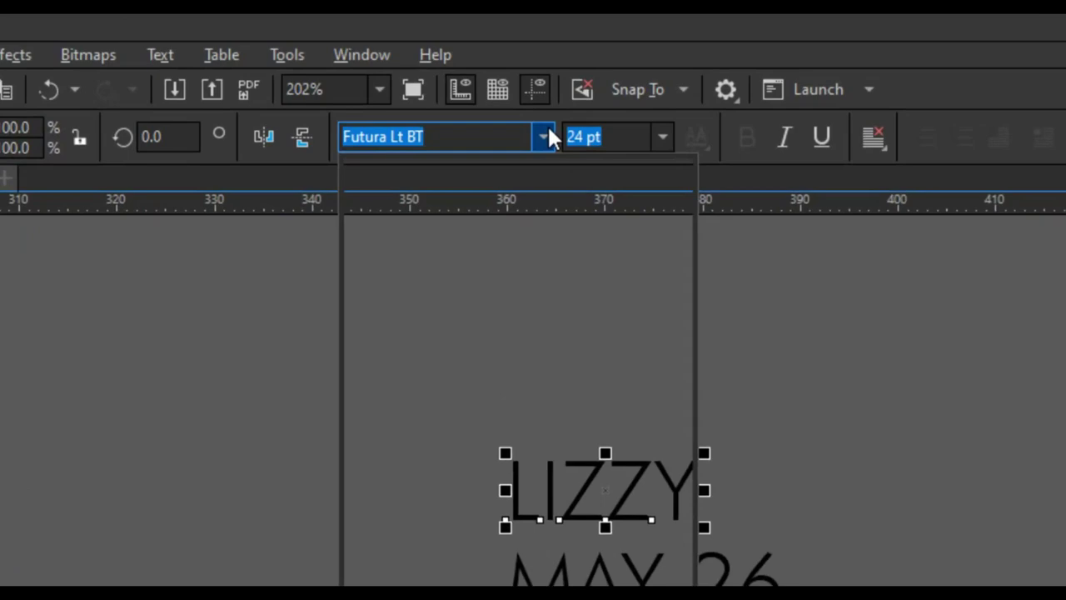
pyautogui.click(543, 88)
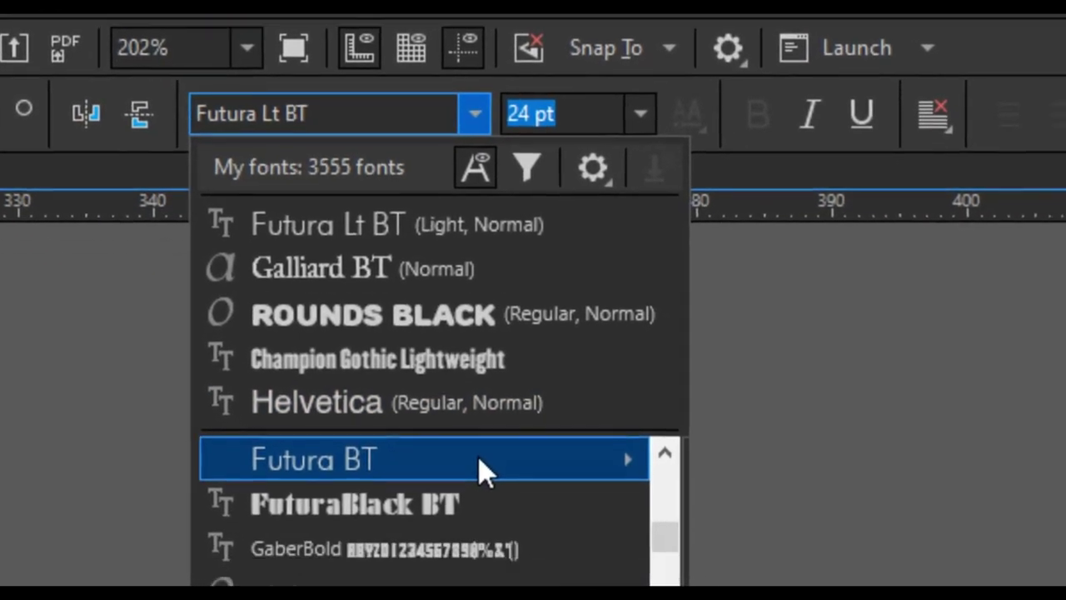
pyautogui.moveTo(547, 533)
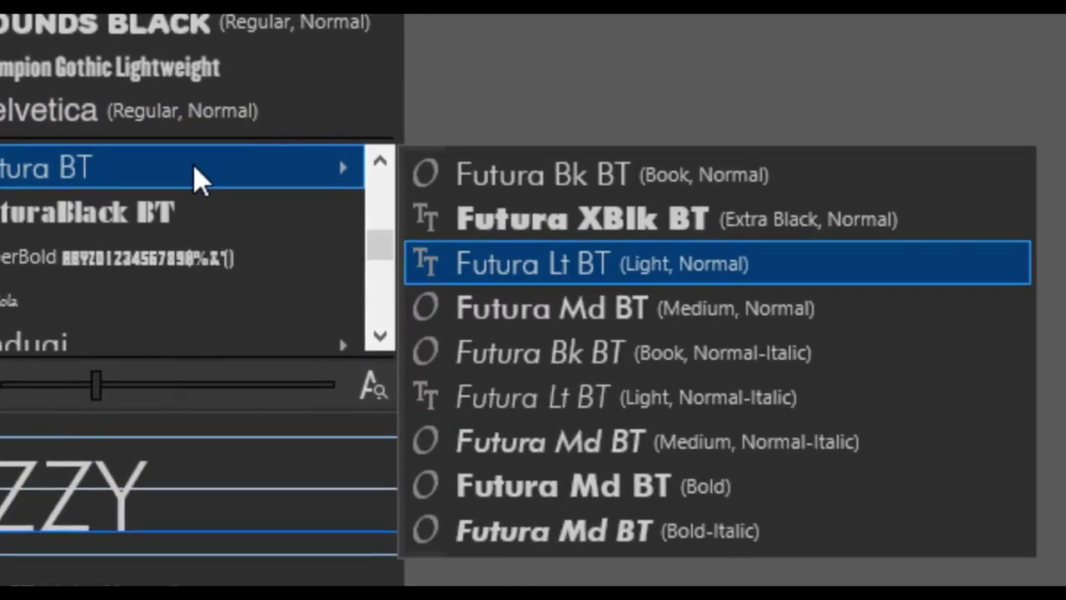
pyautogui.click(549, 281)
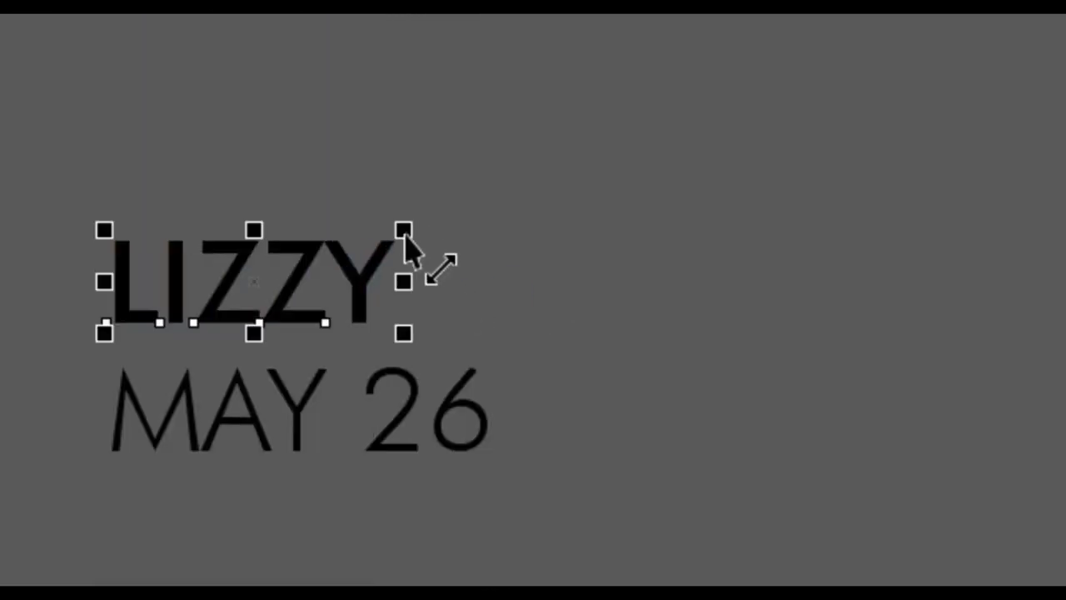
pyautogui.moveTo(404, 229); pyautogui.dragTo(767, 98)
pyautogui.scroll(-3, 584, 156)
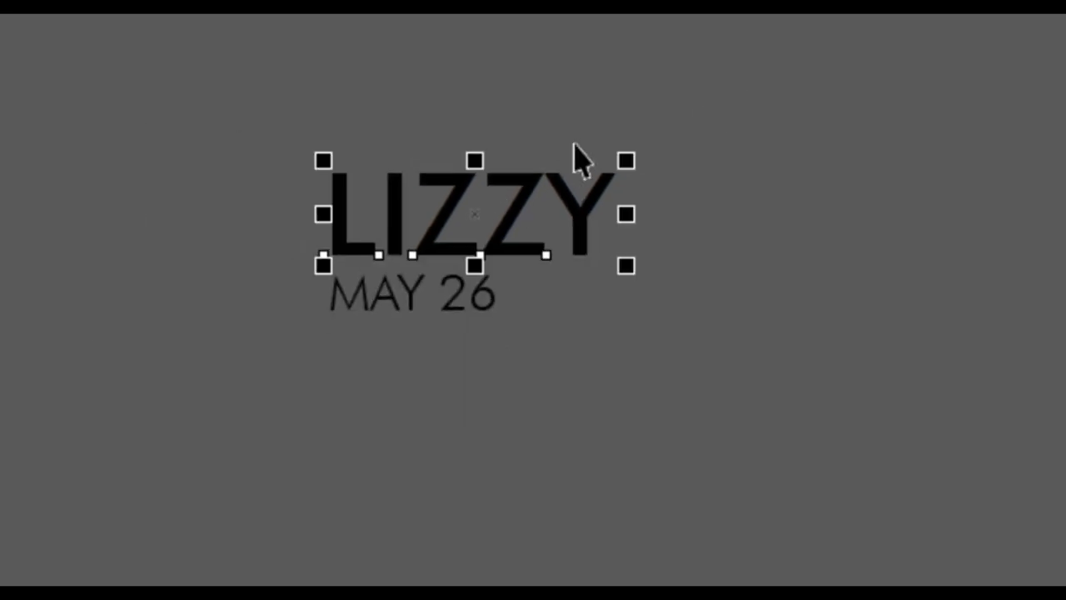
pyautogui.scroll(2, 549, 125)
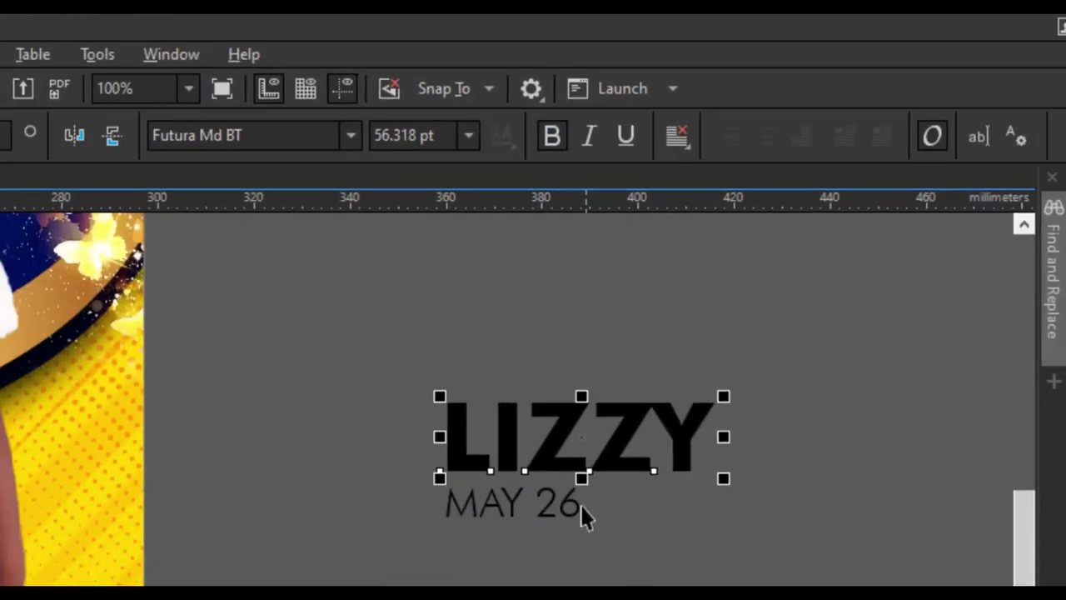
# Move the date line closer beneath the name and align both lines along their left edges
pyautogui.click(673, 315)
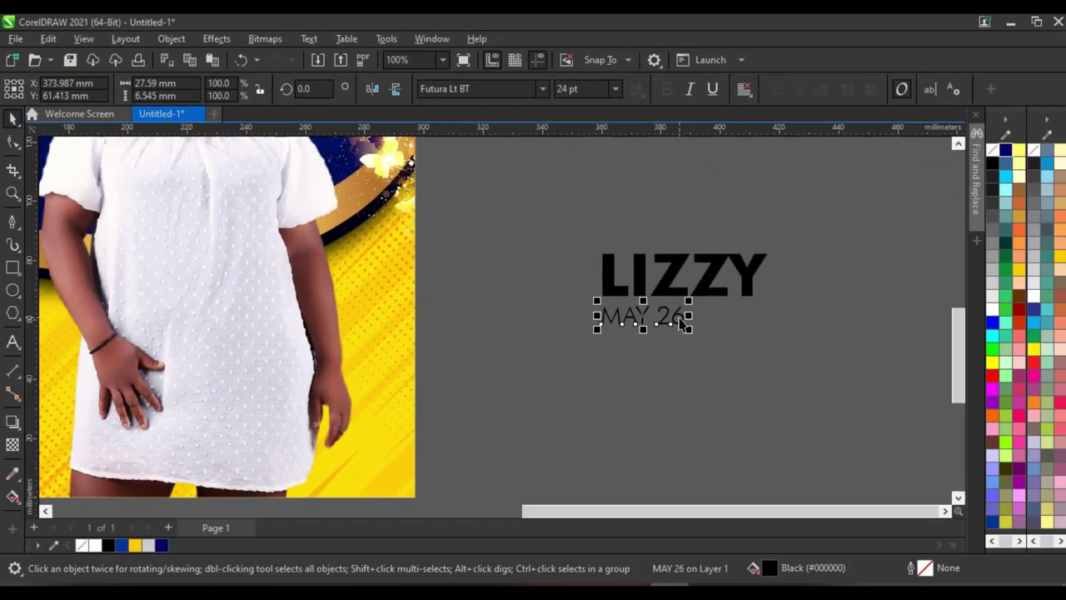
pyautogui.scroll(2, 679, 318)
pyautogui.scroll(1, 679, 318)
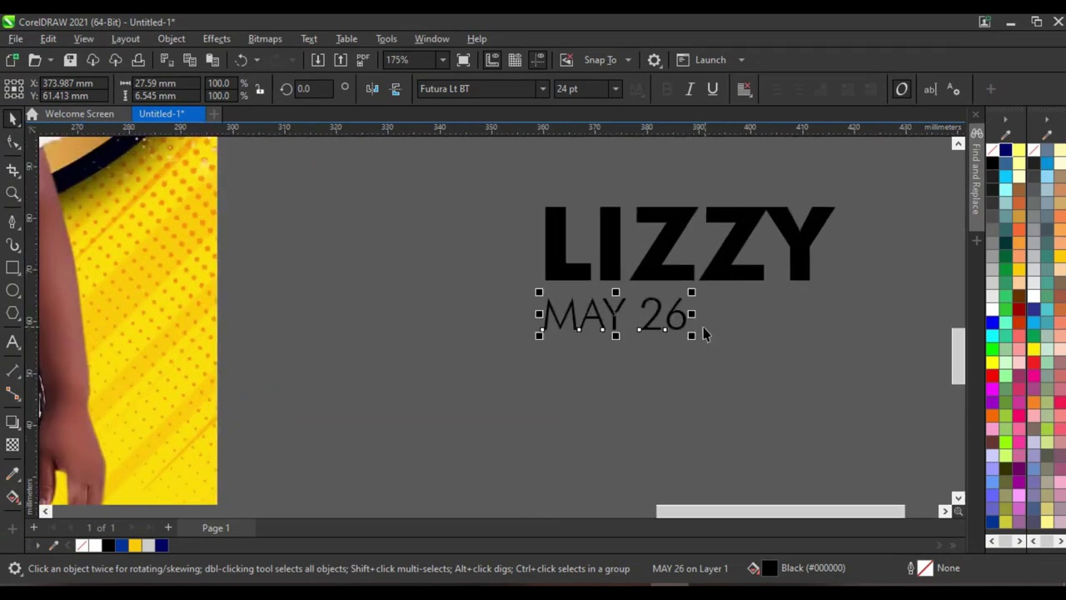
pyautogui.moveTo(648, 323); pyautogui.dragTo(653, 312)
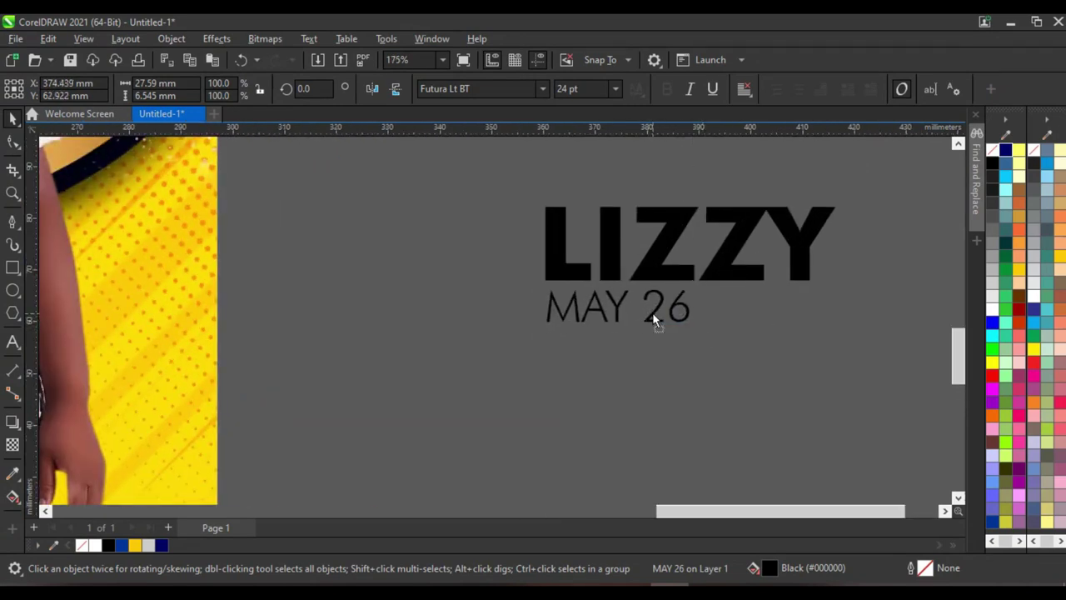
pyautogui.keyDown('shift'); pyautogui.click(666, 253); pyautogui.keyUp('shift')
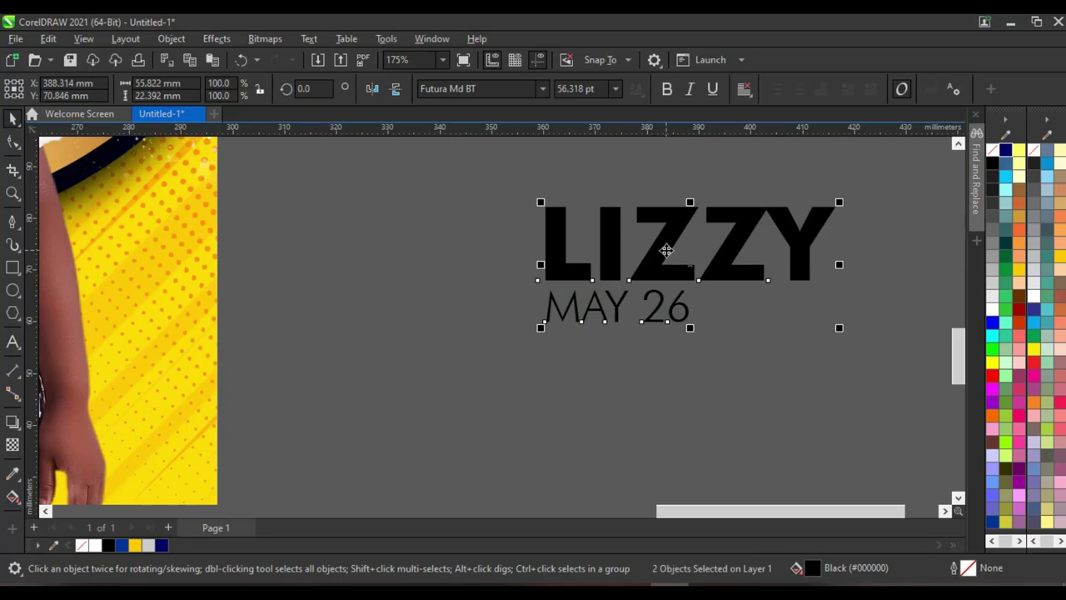
pyautogui.press('l')
# Place the name and date over the woman's lower dress and arm, and enlarge them together to about 60.5 mm wide
pyautogui.scroll(-3, 731, 305)
pyautogui.moveTo(725, 288); pyautogui.dragTo(566, 315)
pyautogui.scroll(4, 573, 292)
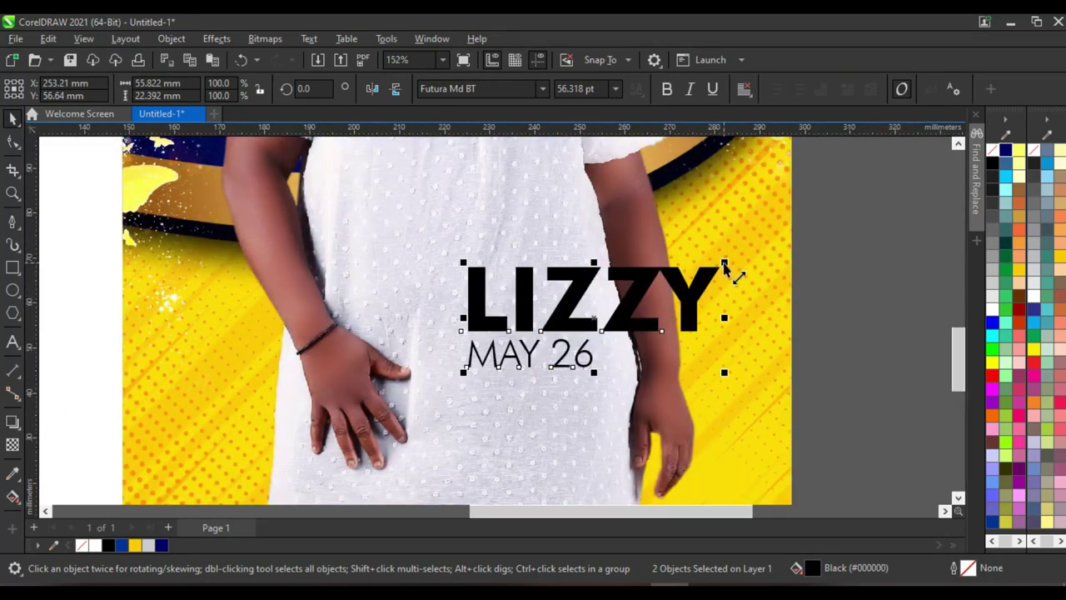
pyautogui.moveTo(723, 263); pyautogui.dragTo(748, 260)
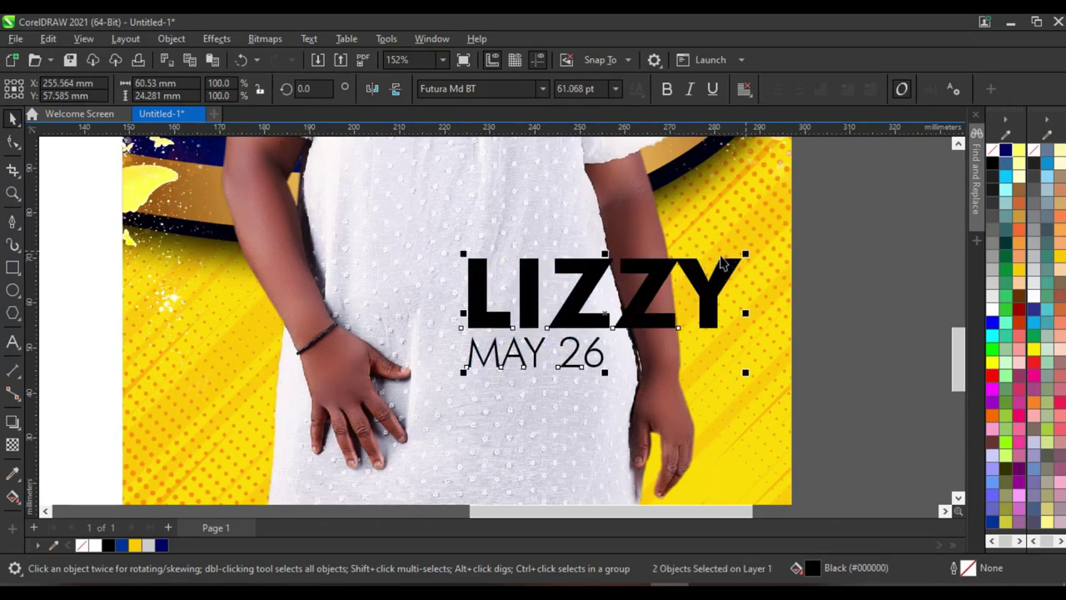
pyautogui.scroll(-1, 533, 276)
pyautogui.press('Escape')
pyautogui.scroll(3, 617, 296)
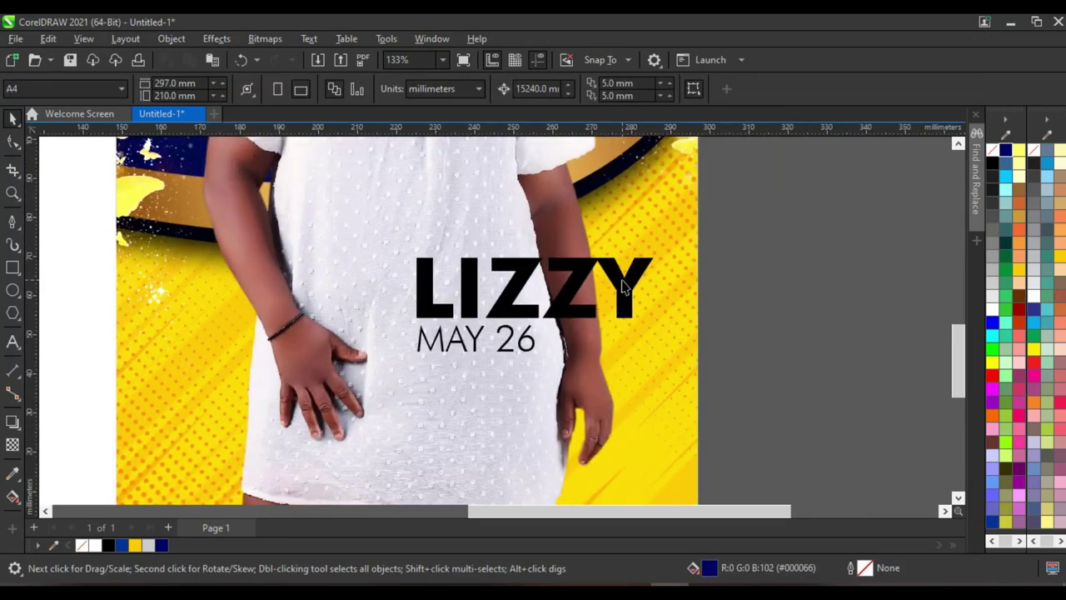
# Break the name text apart into individually selectable letters
pyautogui.click(623, 288)
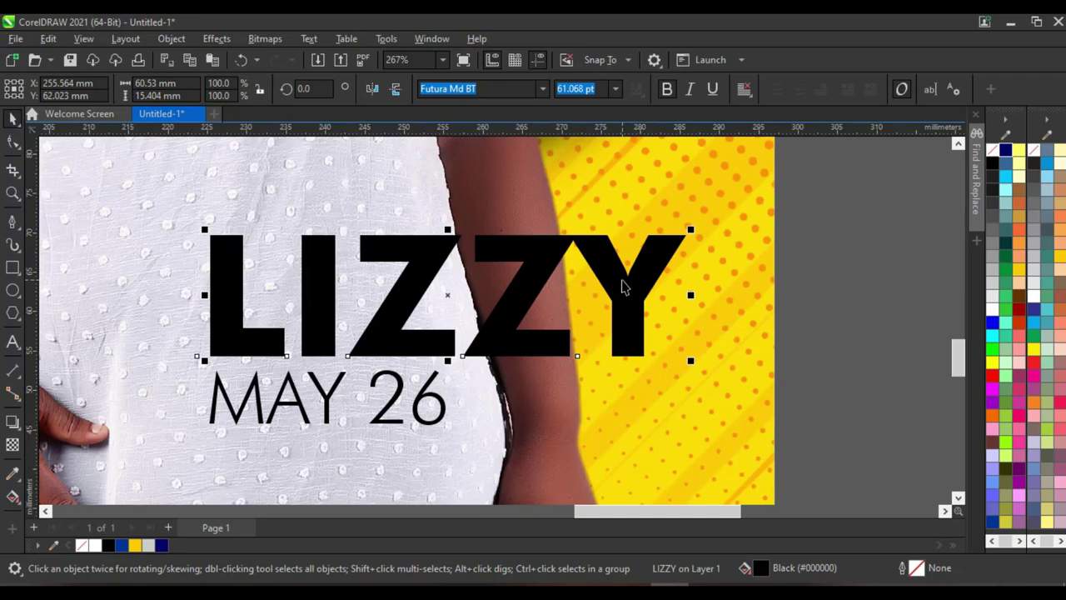
pyautogui.hotkey('ctrl', 'k')
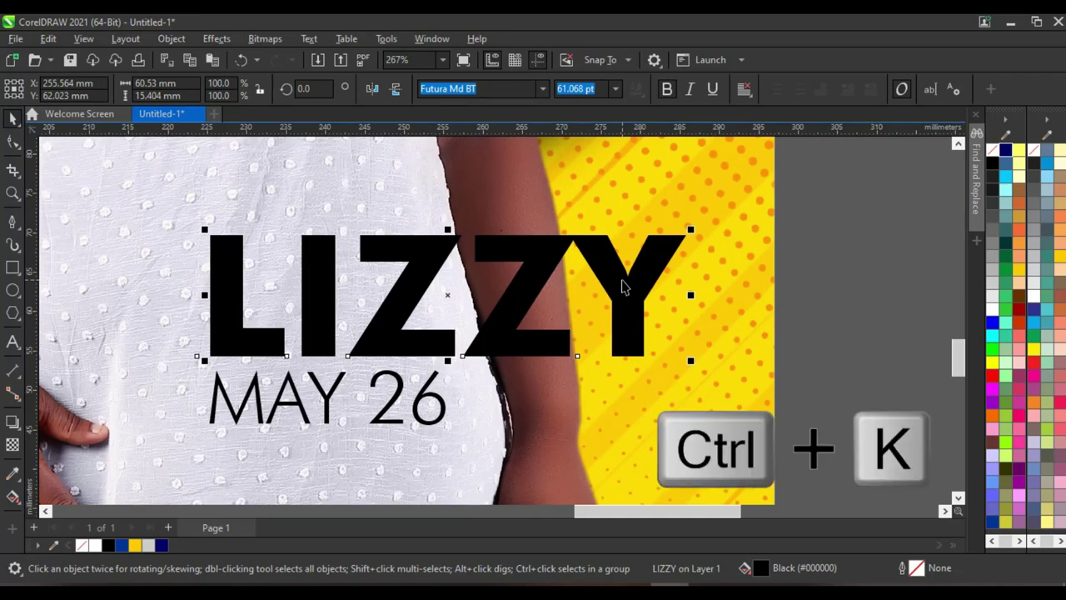
pyautogui.click(352, 234)
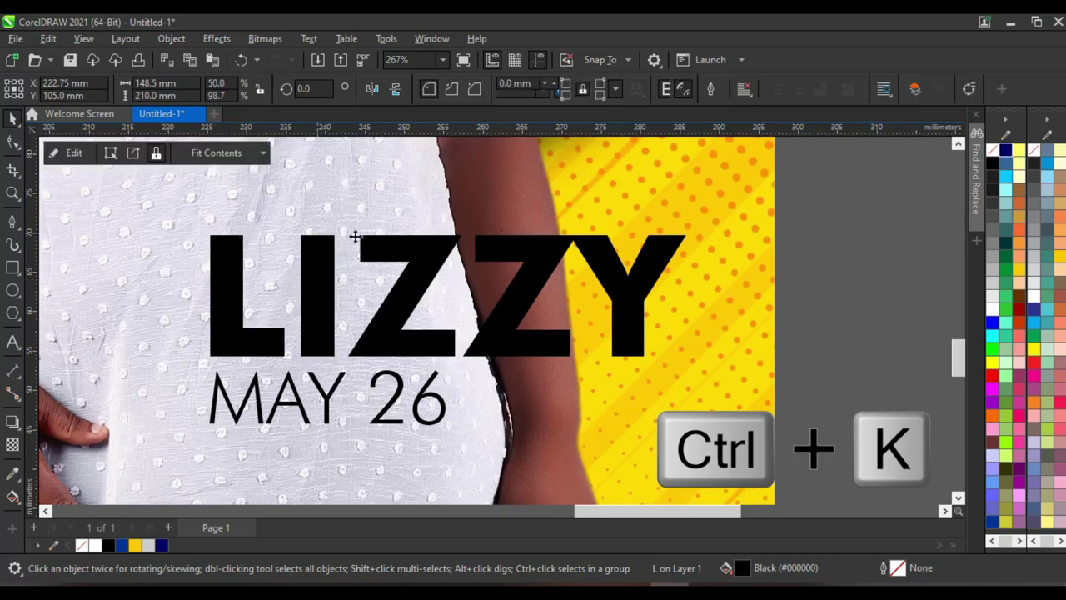
pyautogui.click(317, 267)
pyautogui.click(528, 269)
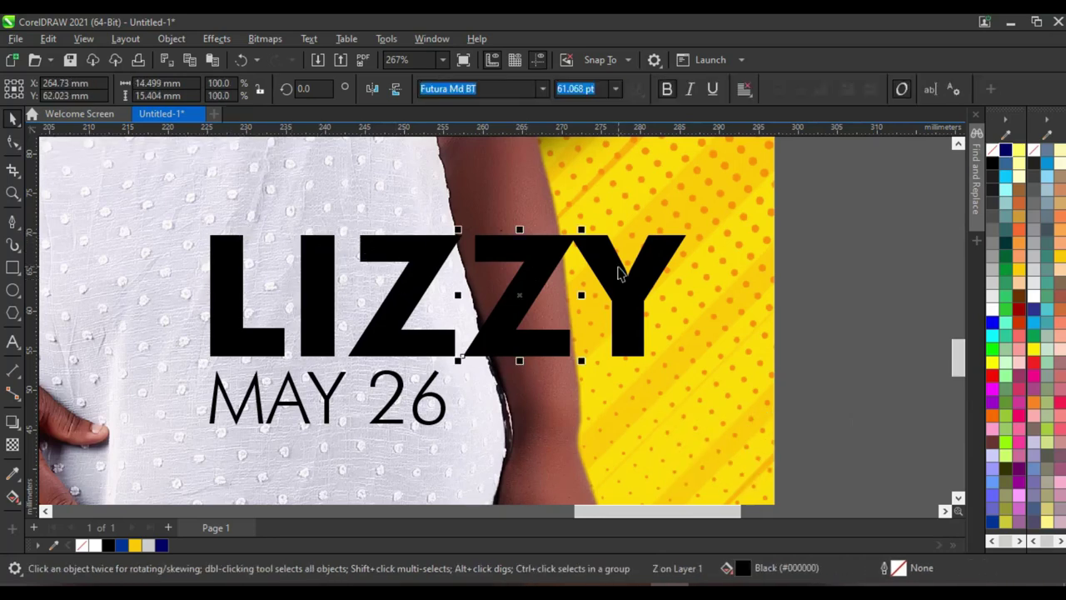
# Remove the fill from the name's last two letters and give them a black outline
pyautogui.click(620, 271)
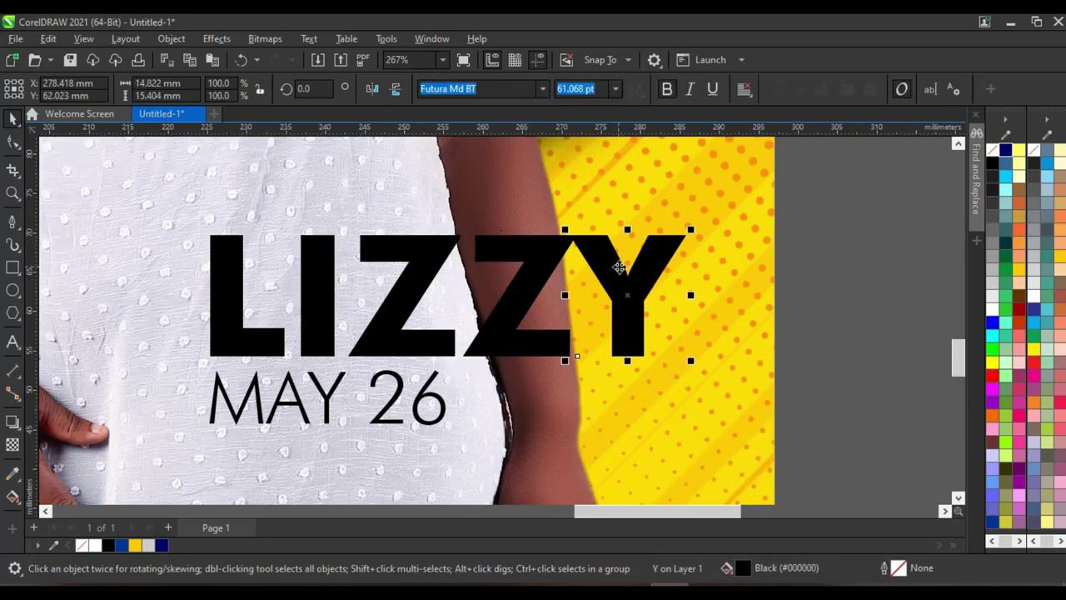
pyautogui.keyDown('shift'); pyautogui.click(553, 256); pyautogui.keyUp('shift')
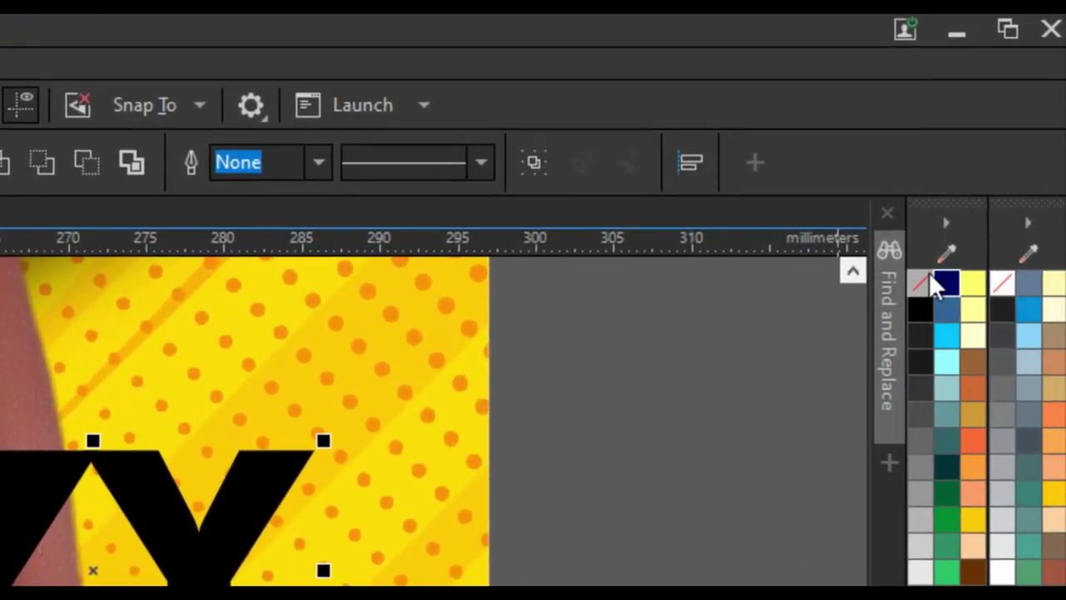
pyautogui.click(928, 271)
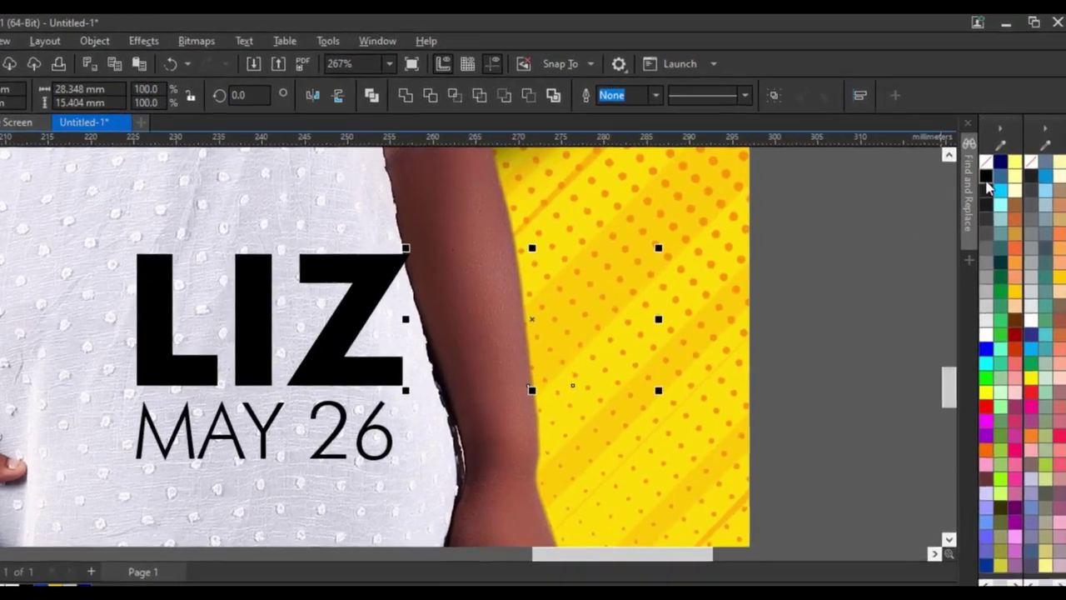
pyautogui.rightClick(1004, 177)
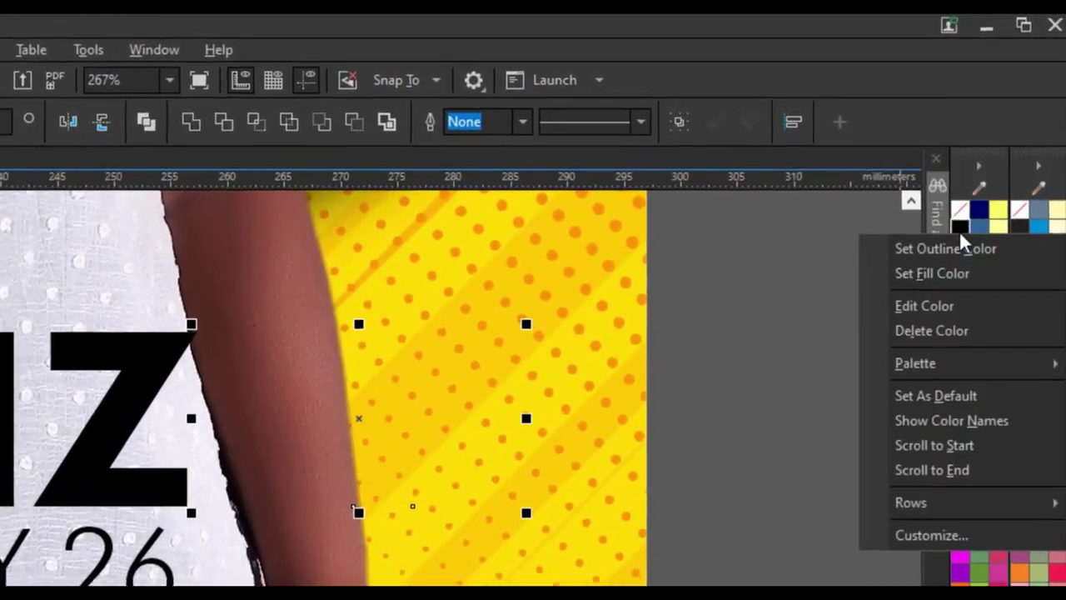
pyautogui.click(938, 254)
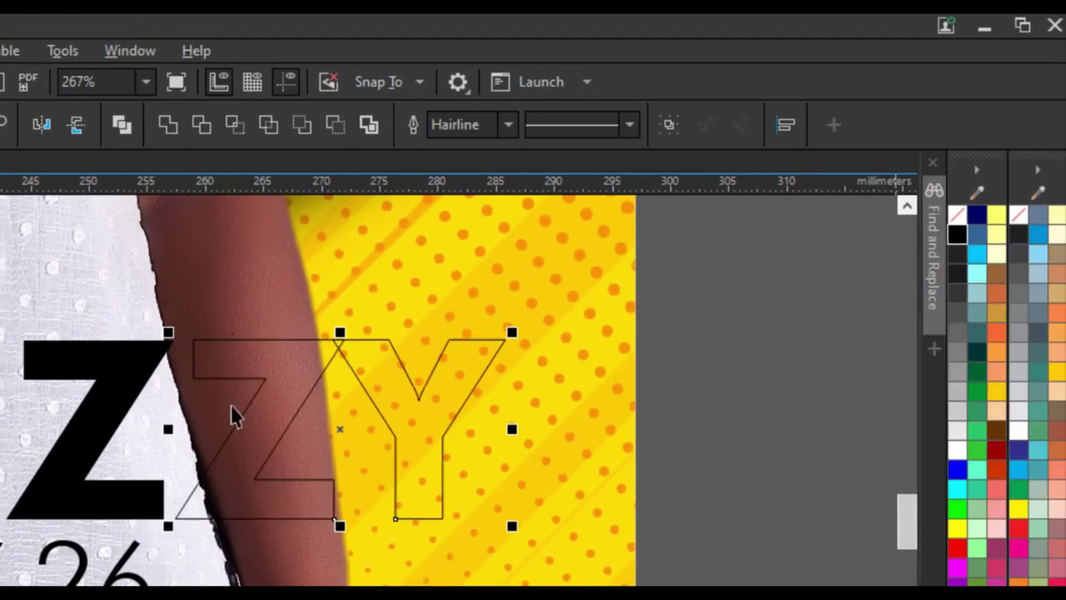
# Set the outline width of the name's last two letters to 1.5 pt
pyautogui.scroll(2, 495, 417)
pyautogui.scroll(-1, 293, 364)
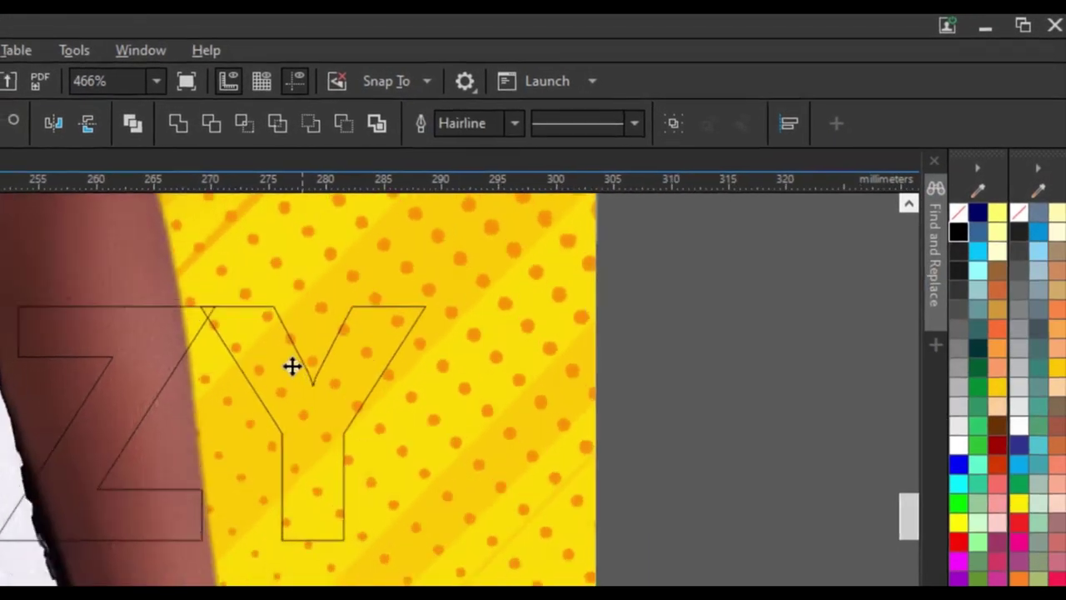
pyautogui.scroll(2, 440, 283)
pyautogui.click(689, 88)
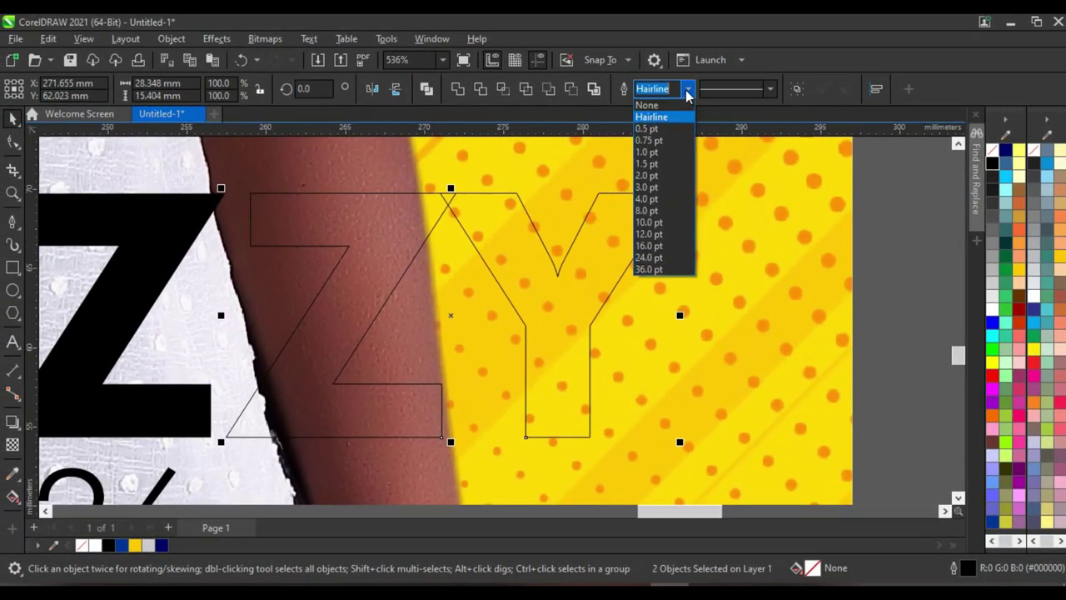
pyautogui.click(660, 163)
pyautogui.scroll(-3, 595, 247)
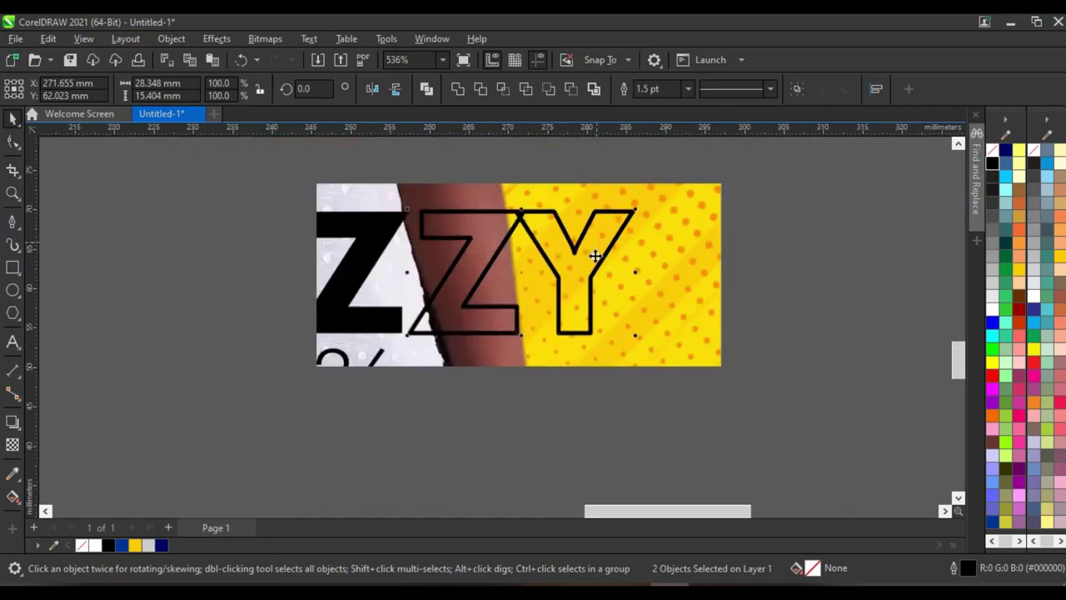
pyautogui.scroll(2, 598, 252)
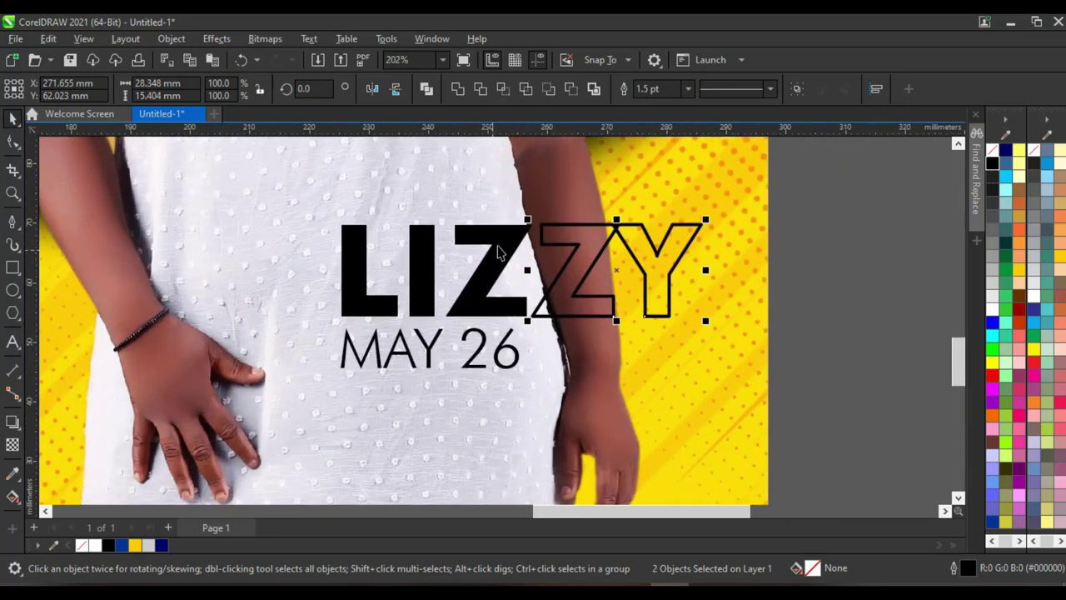
# Fill the first three letters of the name with Deep Navy Blue (#000066)
pyautogui.click(483, 249)
pyautogui.keyDown('shift'); pyautogui.click(433, 268); pyautogui.keyUp('shift')
pyautogui.keyDown('shift'); pyautogui.click(348, 293); pyautogui.keyUp('shift')
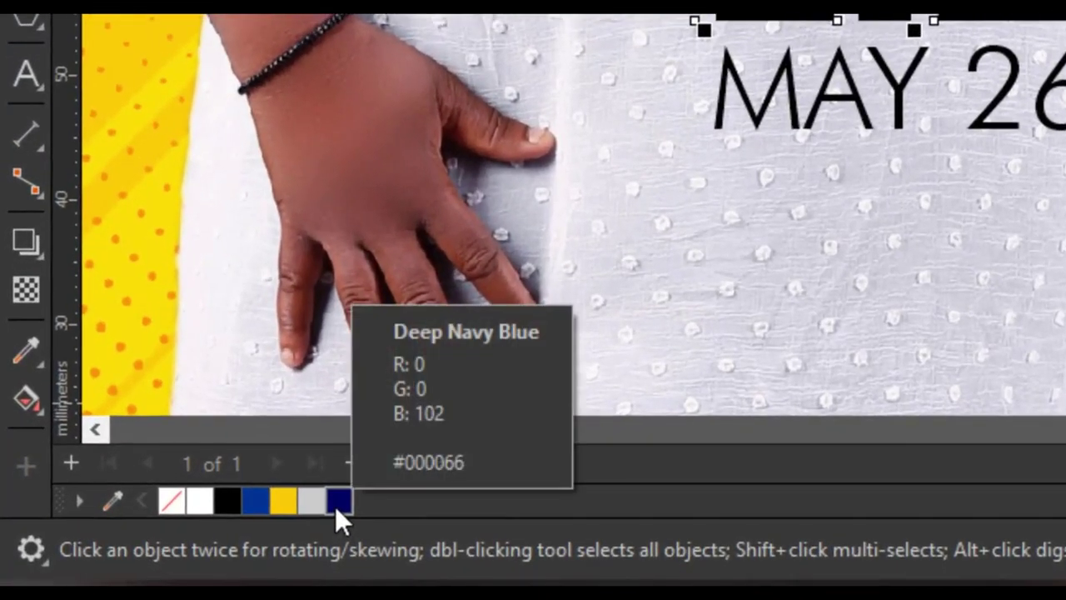
pyautogui.click(217, 532)
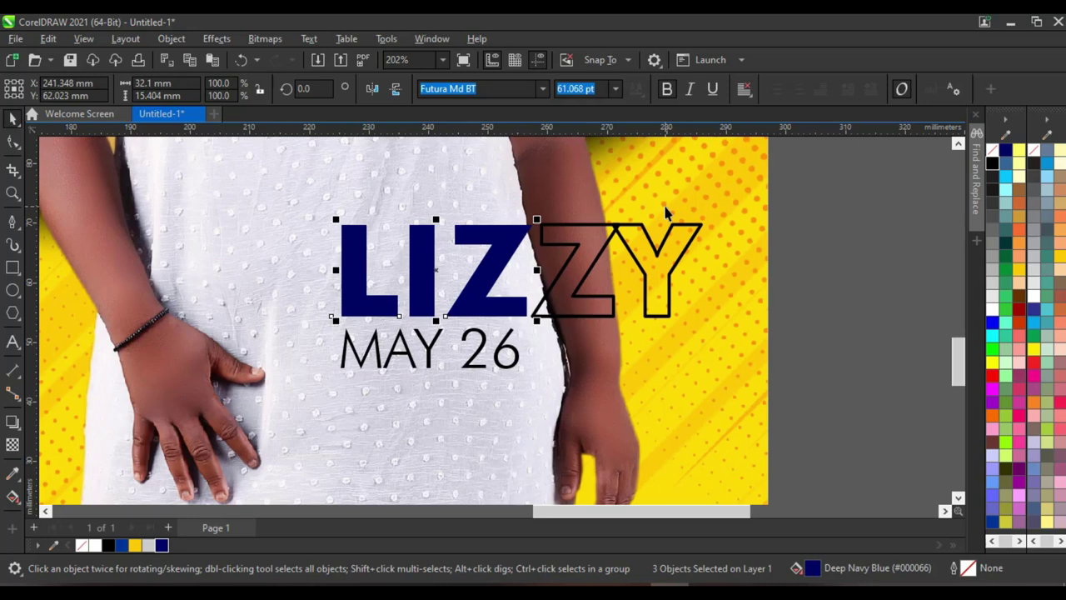
# Change the outline colour of the name's last two letters to Deep Navy Blue
pyautogui.click(660, 255)
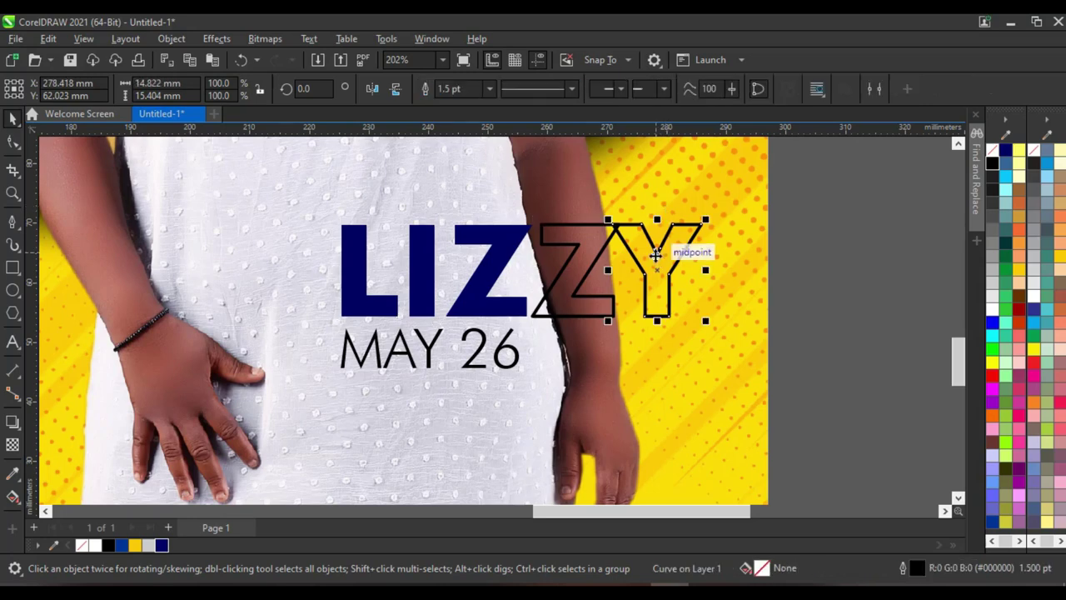
pyautogui.keyDown('shift'); pyautogui.click(583, 297); pyautogui.keyUp('shift')
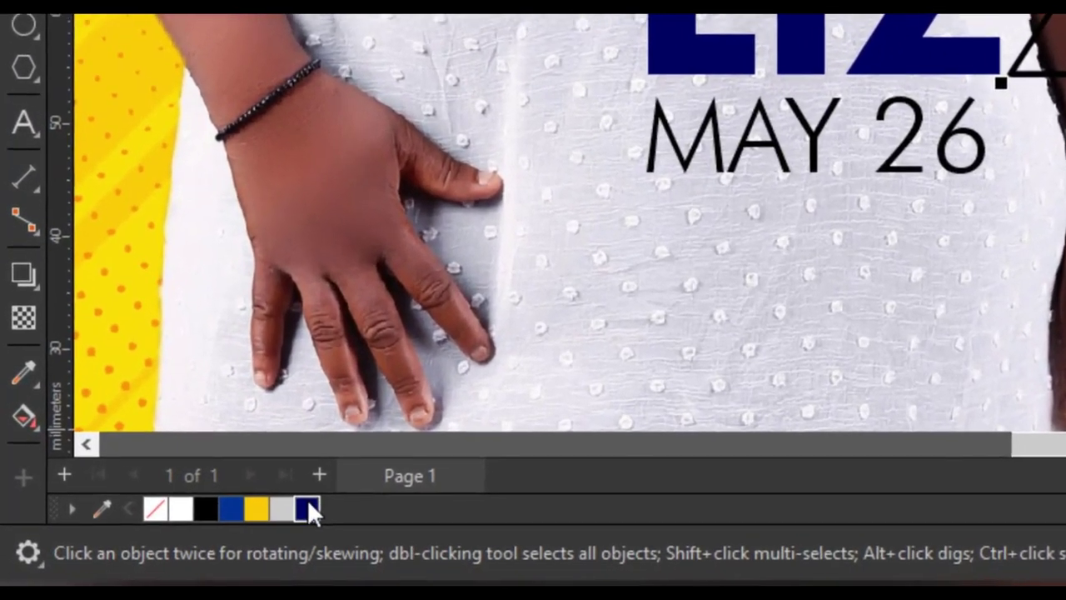
pyautogui.rightClick(162, 545)
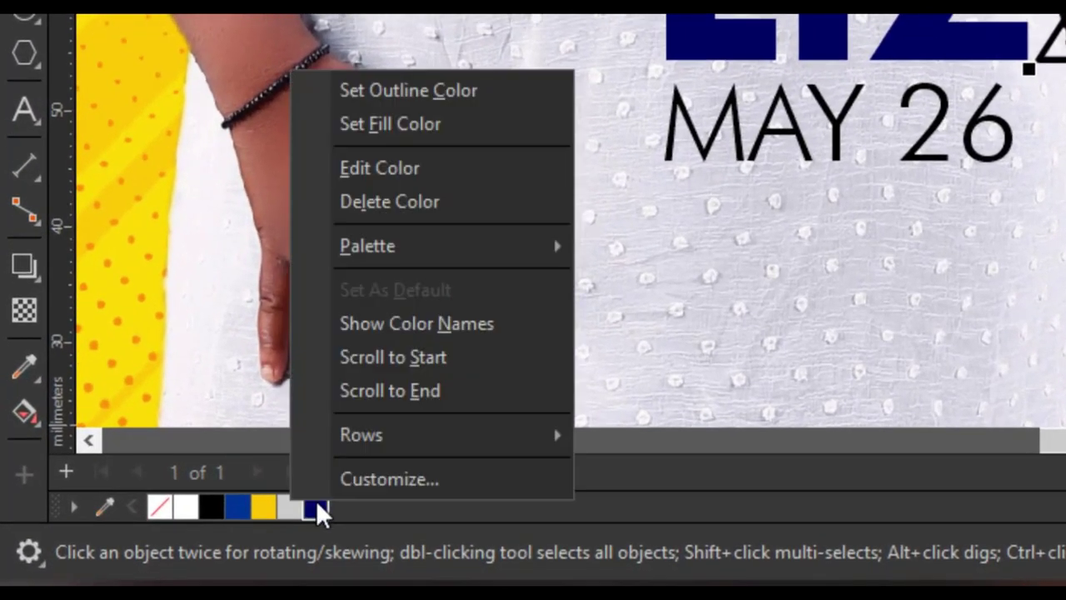
pyautogui.click(439, 91)
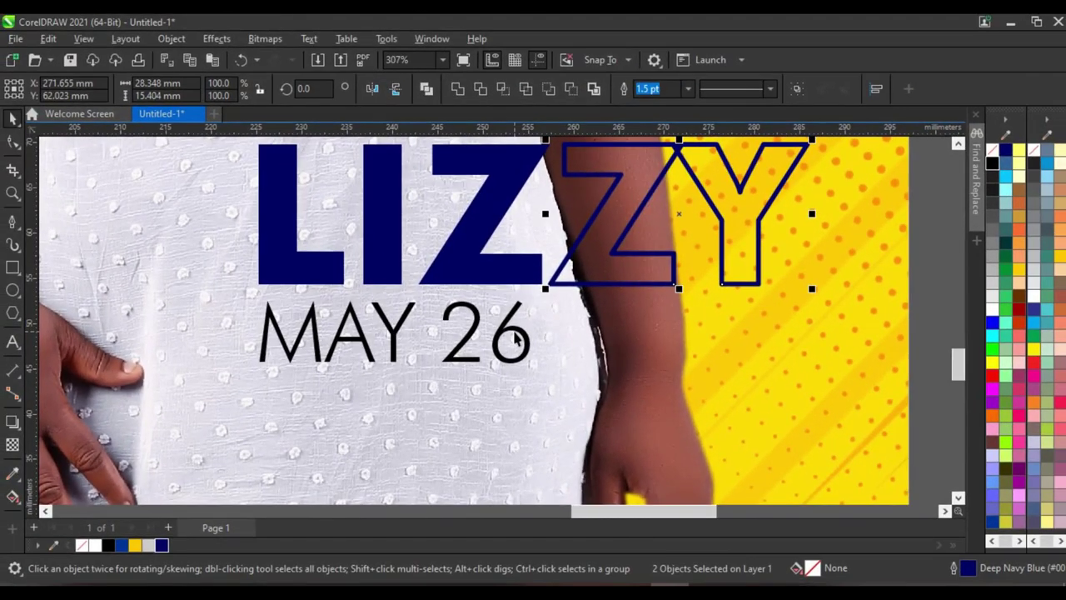
# Fill the date line beneath the name with Deep Navy Blue
pyautogui.click(515, 337)
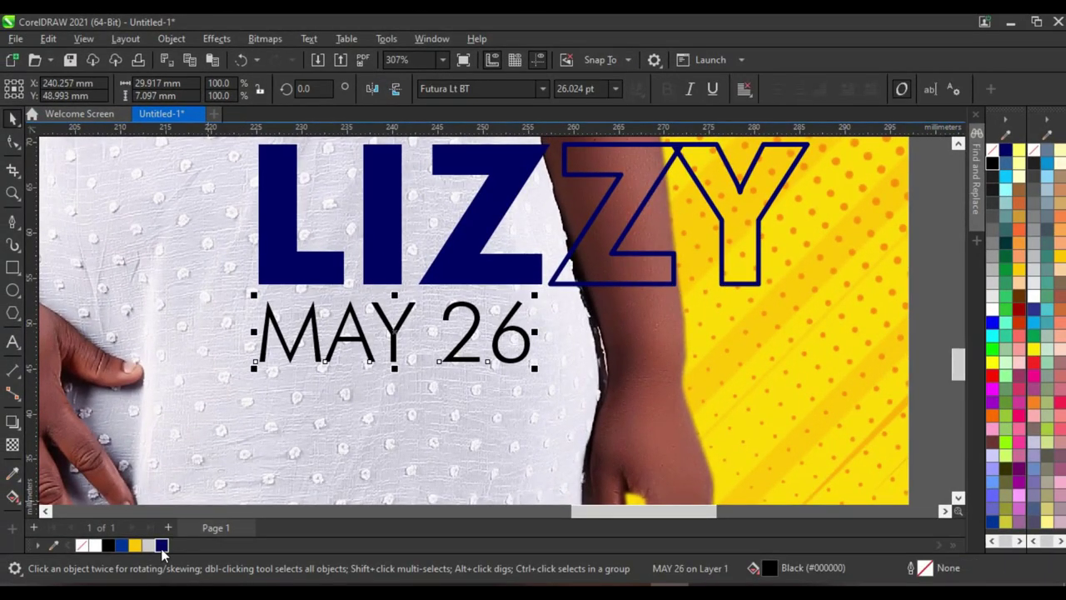
pyautogui.scroll(-5, 436, 369)
pyautogui.scroll(2, 655, 314)
pyautogui.click(611, 322)
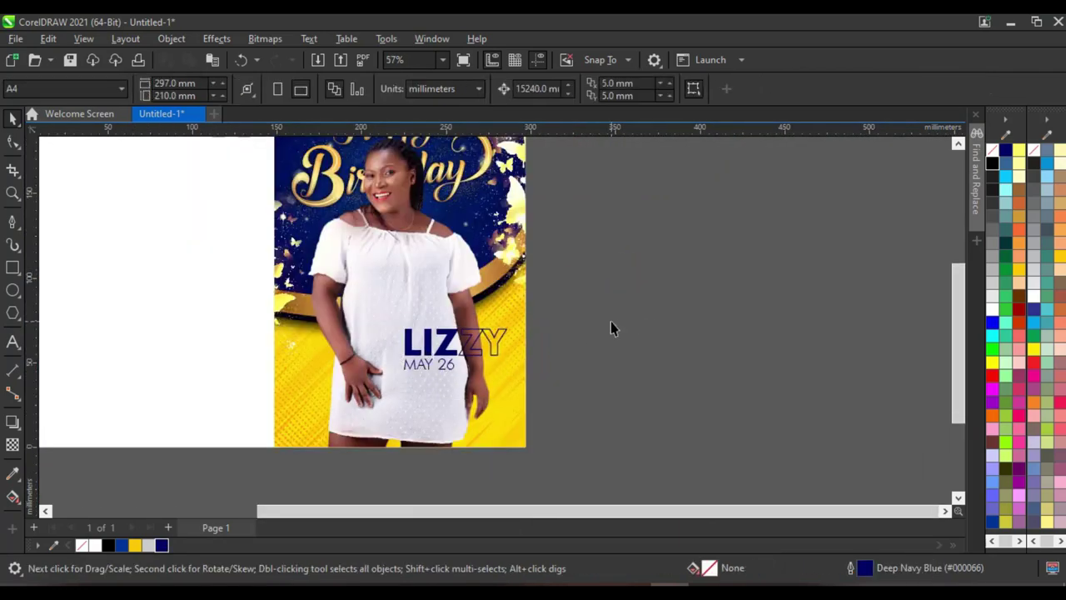
# Group the name letters with the date line and move the group about 5 mm lower over the dress
pyautogui.moveTo(620, 305); pyautogui.dragTo(396, 382)
pyautogui.scroll(2, 466, 362)
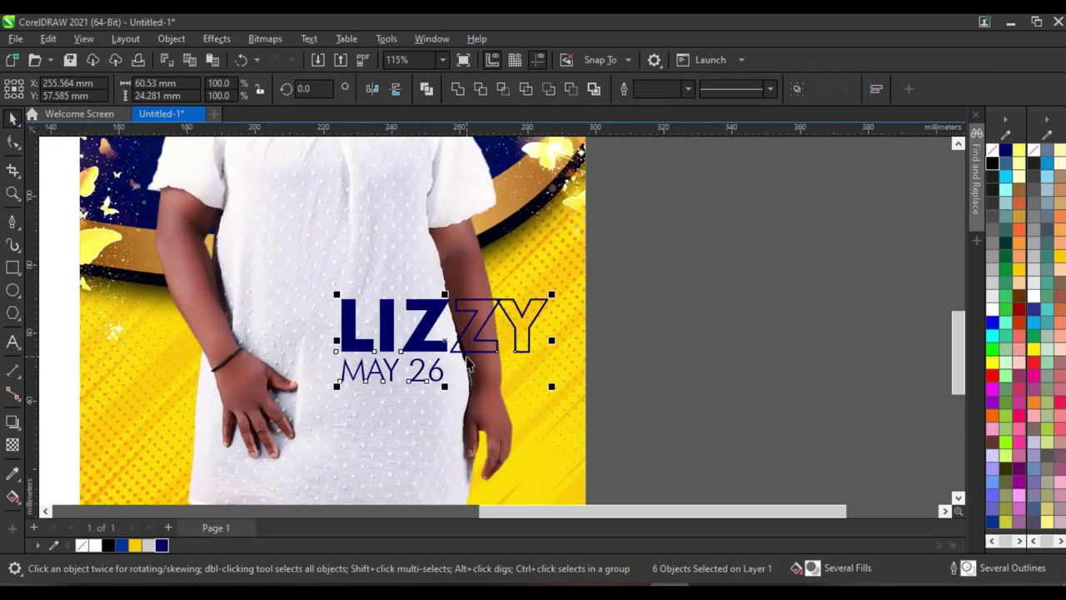
pyautogui.hotkey('ctrl', 'g')
pyautogui.scroll(2, 467, 364)
pyautogui.moveTo(488, 333); pyautogui.dragTo(491, 364)
pyautogui.scroll(-5, 490, 364)
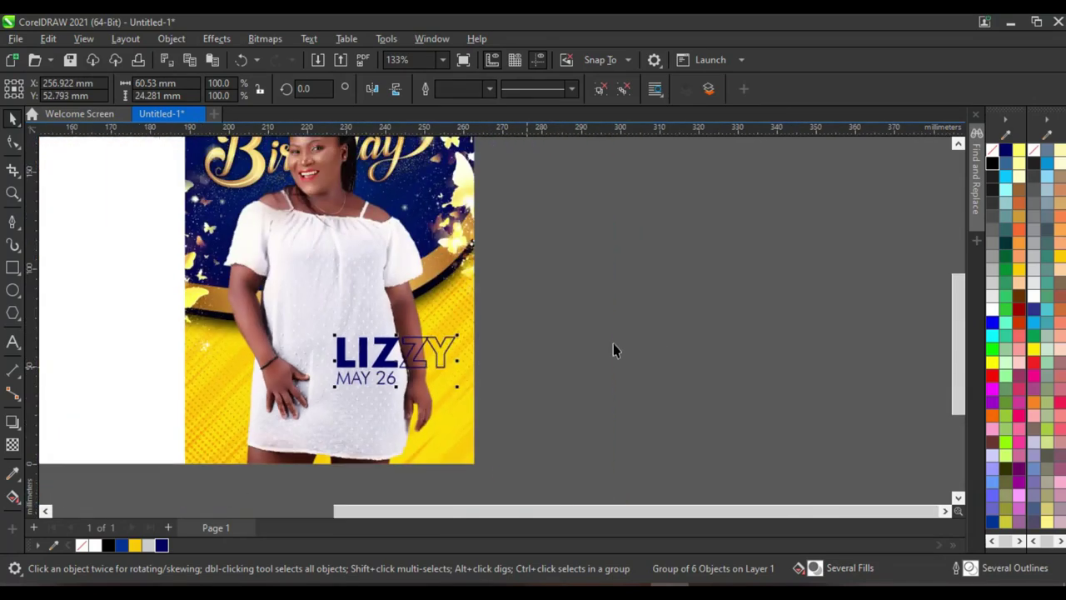
pyautogui.click(607, 343)
# Group the finished flyer artwork together with its name and date text
pyautogui.scroll(-3, 607, 344)
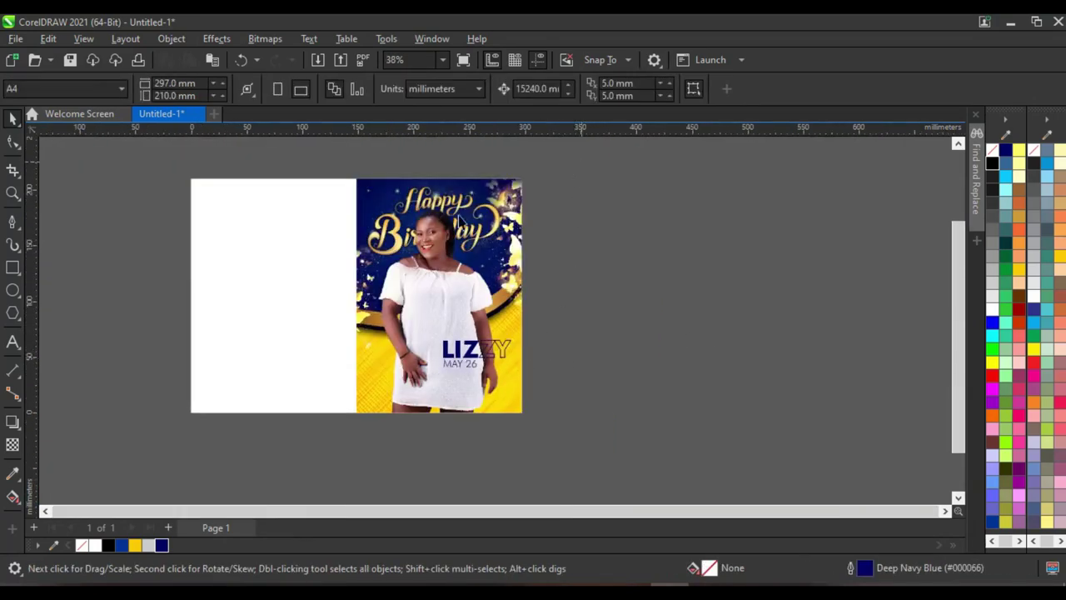
pyautogui.moveTo(581, 163); pyautogui.dragTo(327, 454)
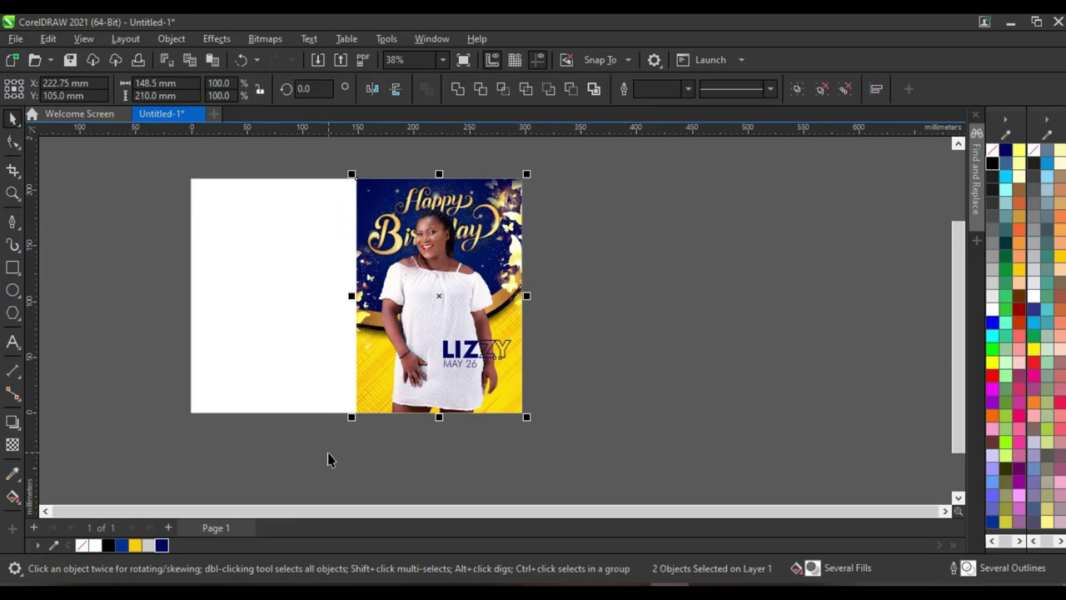
pyautogui.hotkey('ctrl', 'g')
pyautogui.scroll(-2, 485, 289)
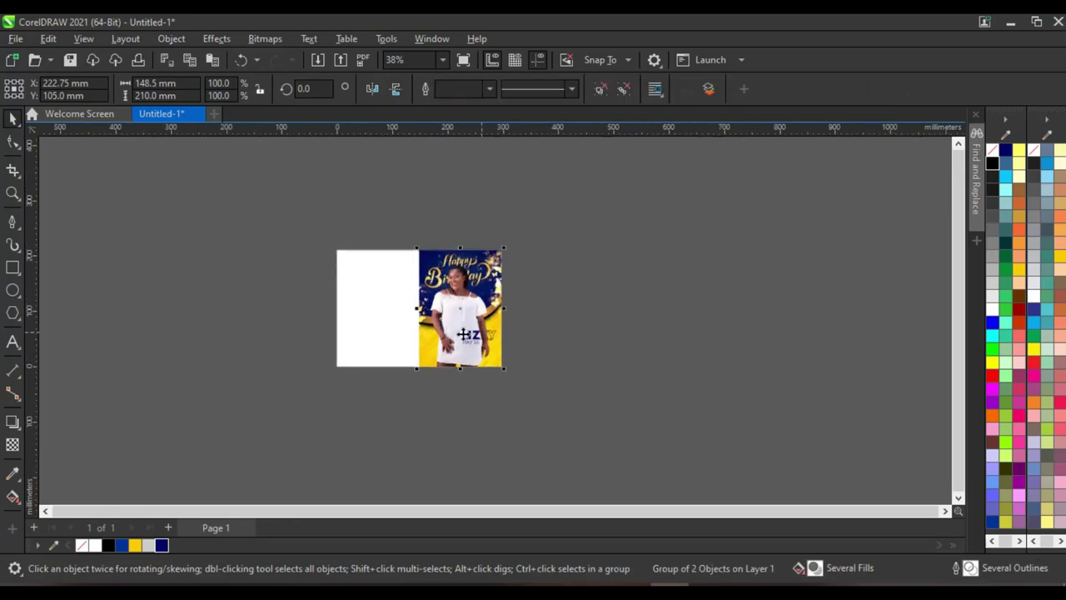
pyautogui.scroll(1, 442, 319)
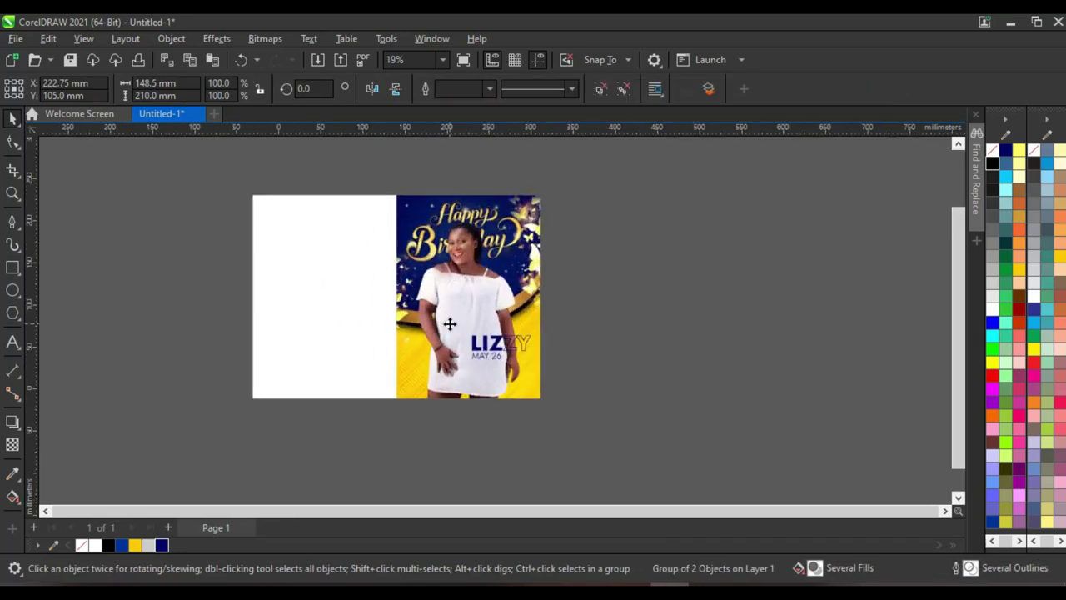
pyautogui.click(277, 259)
pyautogui.scroll(2, 364, 208)
pyautogui.scroll(-1, 354, 220)
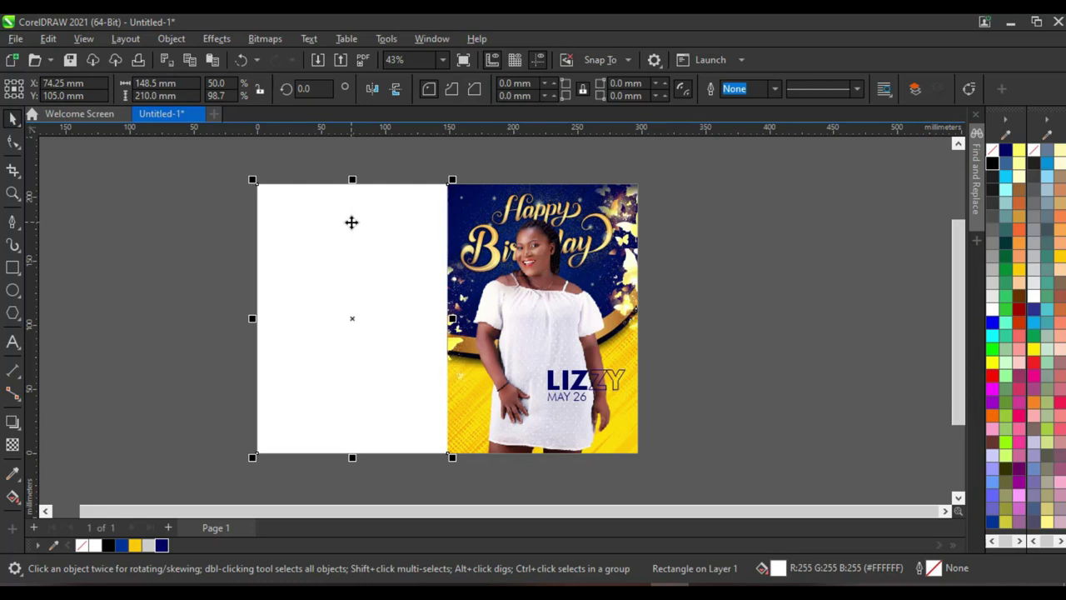
pyautogui.scroll(-2, 352, 222)
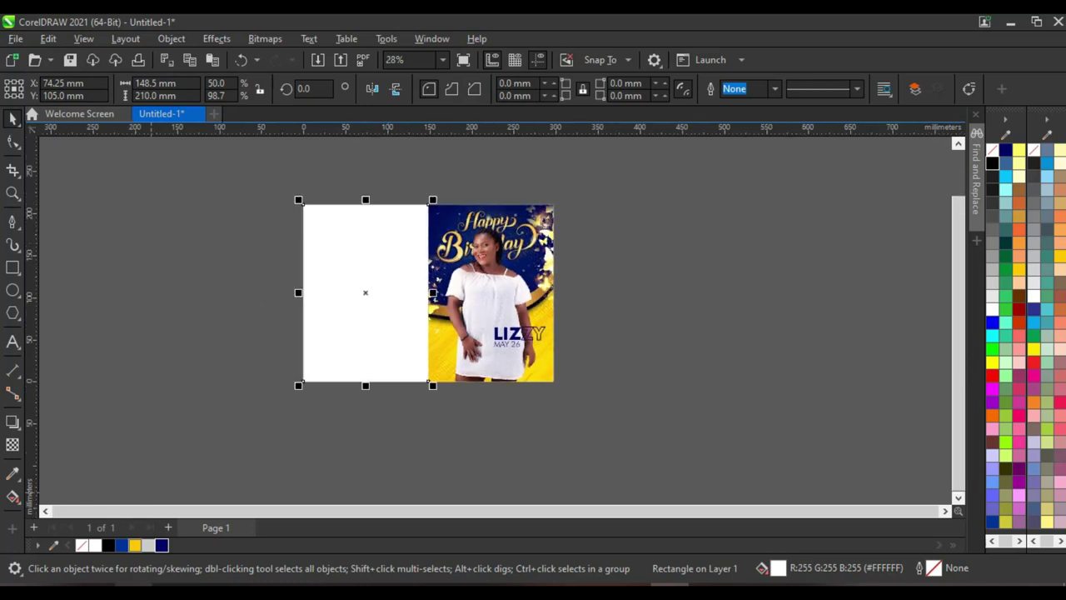
# Switch to File Explorer and bring photos IMG_0513, IMG_0517 and IMG_0518 from New folder (9) into the CorelDRAW drawing
pyautogui.moveTo(133, 593)
pyautogui.click(148, 571)
pyautogui.click(583, 364)
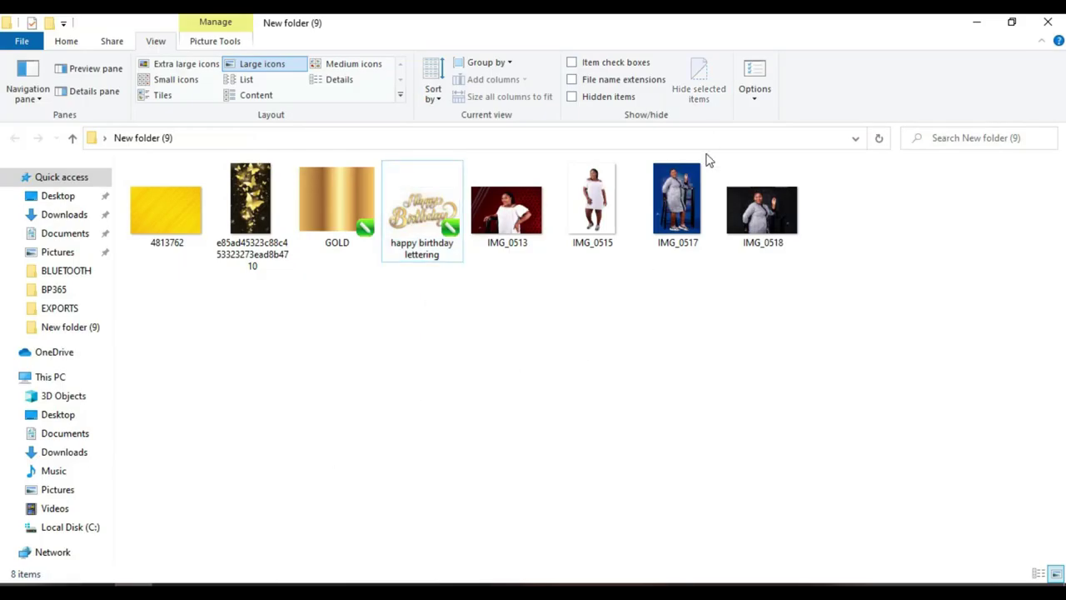
pyautogui.click(700, 198)
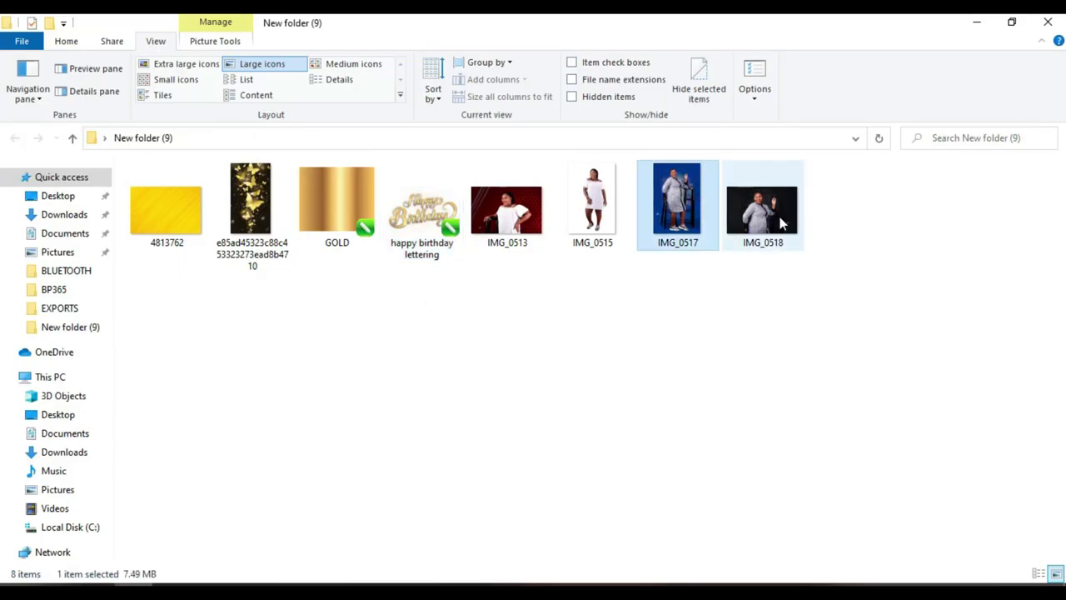
pyautogui.keyDown('ctrl'); pyautogui.click(530, 232); pyautogui.keyUp('ctrl')
pyautogui.keyDown('ctrl'); pyautogui.click(763, 208); pyautogui.keyUp('ctrl')
pyautogui.moveTo(677, 204); pyautogui.dragTo(667, 419)
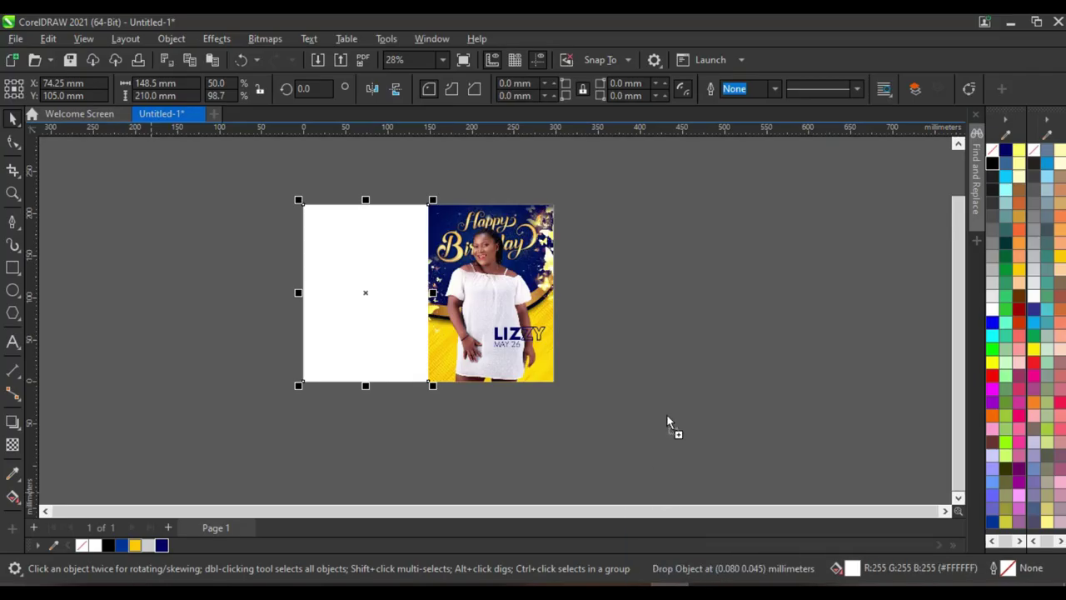
pyautogui.scroll(-5, 673, 360)
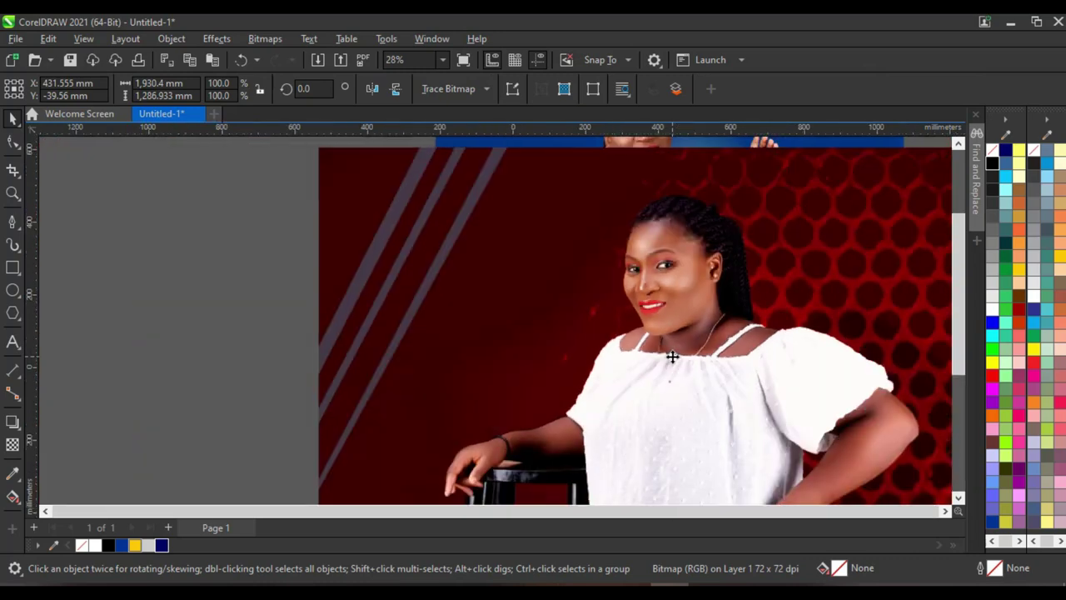
# Scale the three imported photos down together to about 461.6 mm overall width and place them beside the blank white rectangle
pyautogui.hotkey('ctrl', 'z')
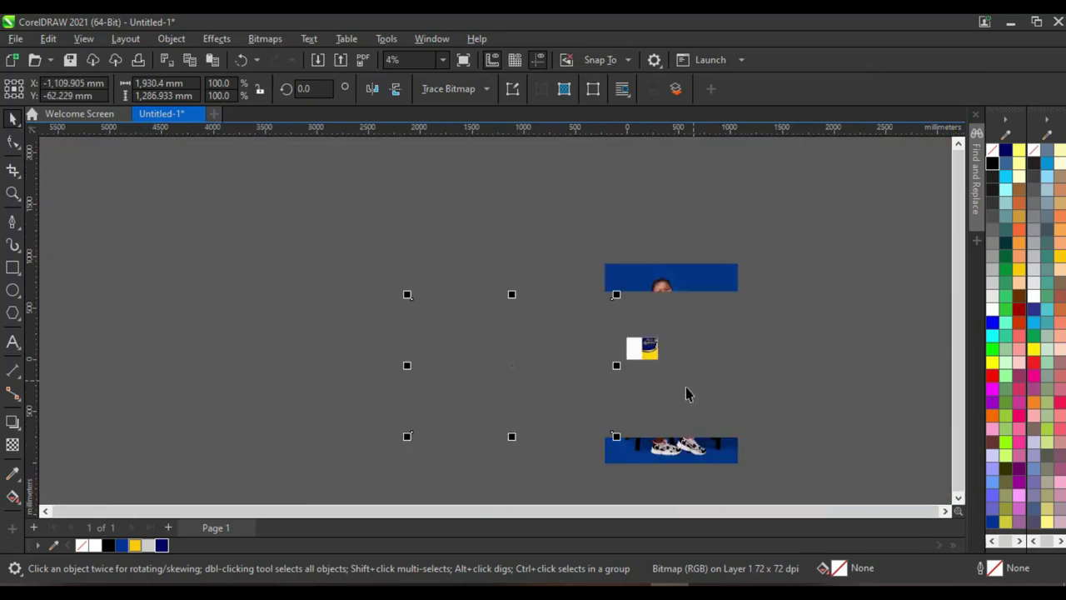
pyautogui.hotkey('ctrl', 'a')
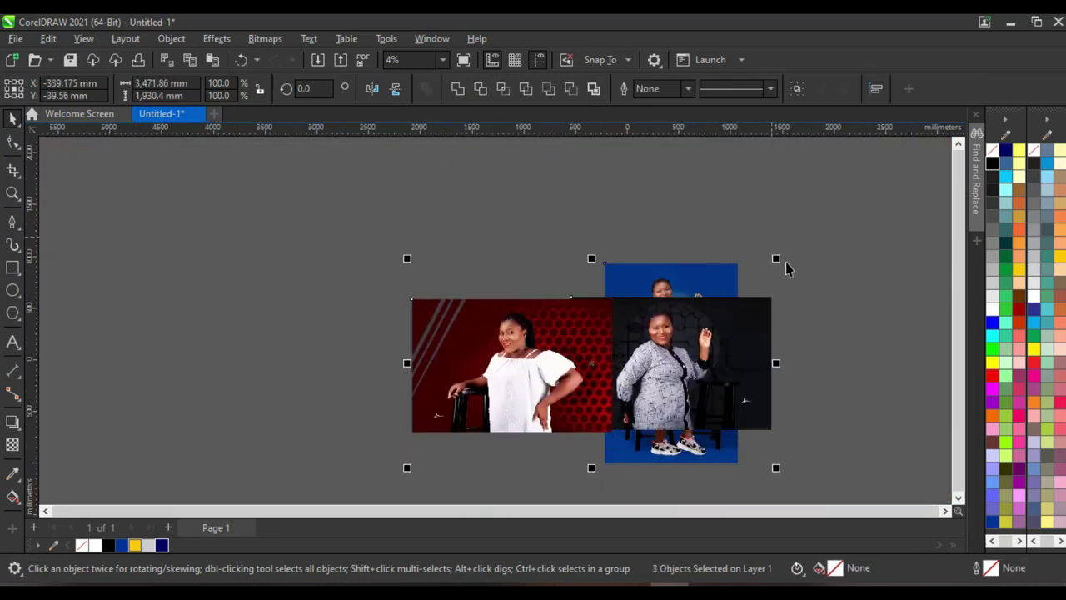
pyautogui.moveTo(776, 260); pyautogui.dragTo(721, 354)
pyautogui.scroll(3, 636, 362)
pyautogui.moveTo(558, 443); pyautogui.dragTo(541, 446)
pyautogui.moveTo(500, 379); pyautogui.dragTo(569, 321)
pyautogui.scroll(2, 698, 304)
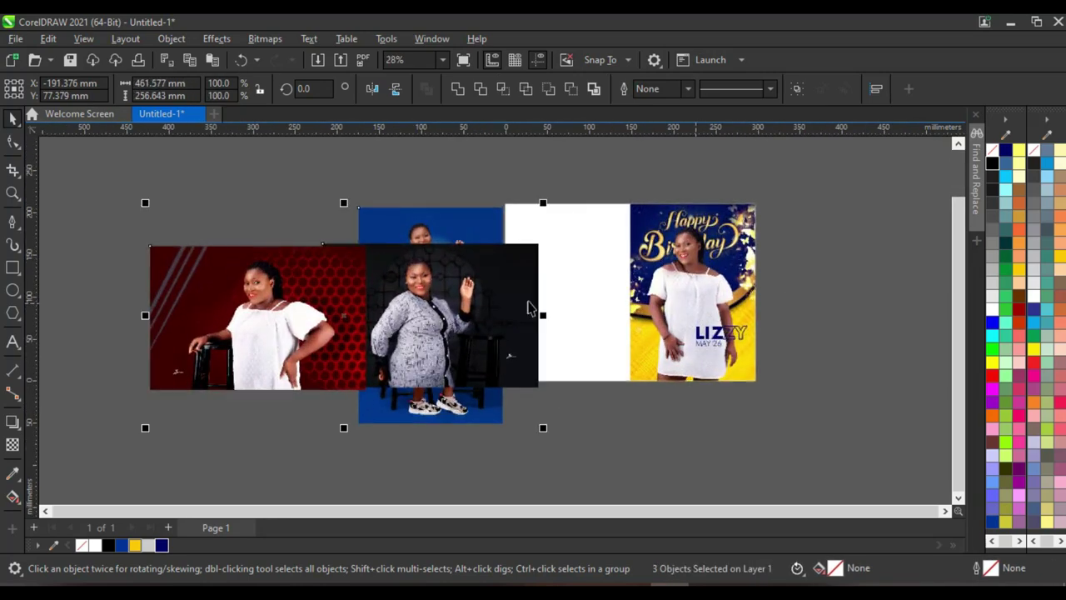
# Move the black-background photo behind the red-background one, clear of the woman in the blue-background photo
pyautogui.click(421, 204)
pyautogui.hotkey('ctrl', 'z')
pyautogui.click(393, 302)
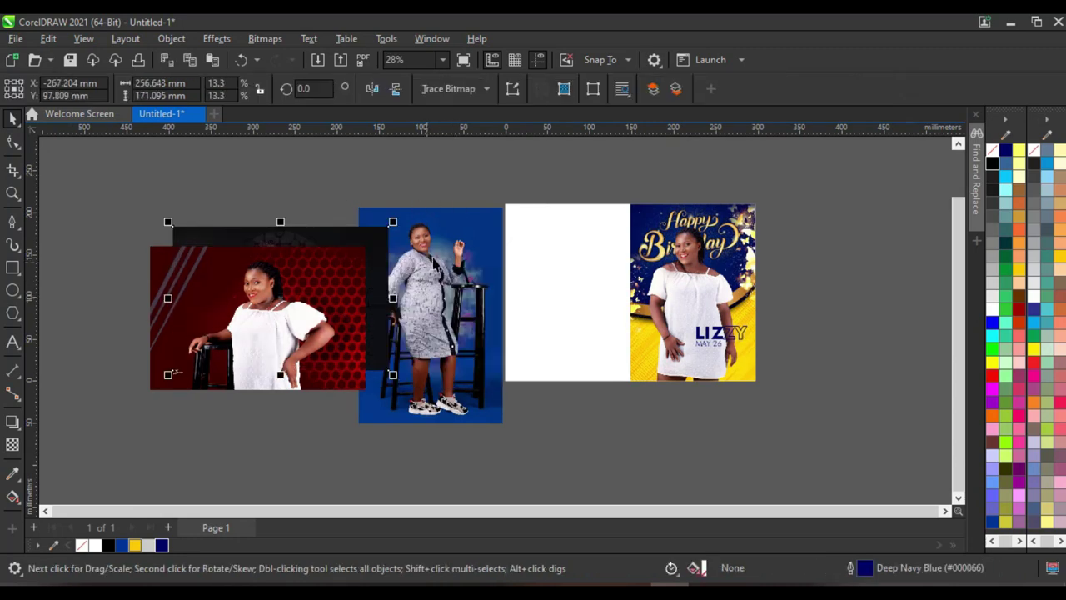
# PowerClip the blue-background photo inside the white rectangle next to the flyer
pyautogui.rightClick(443, 266)
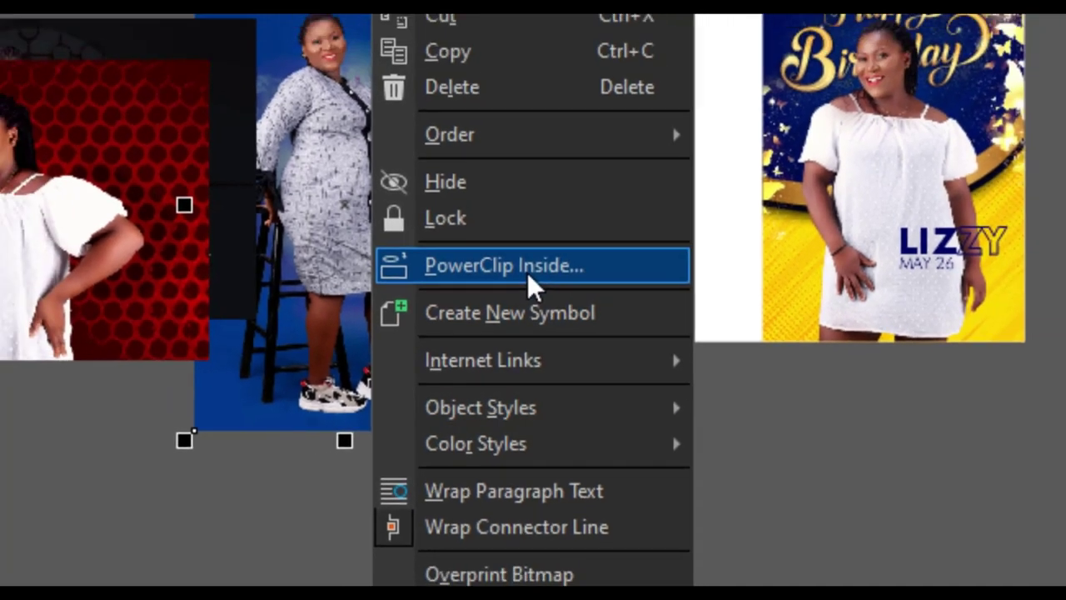
pyautogui.click(500, 237)
pyautogui.click(593, 92)
pyautogui.scroll(2, 596, 236)
pyautogui.scroll(1, 583, 248)
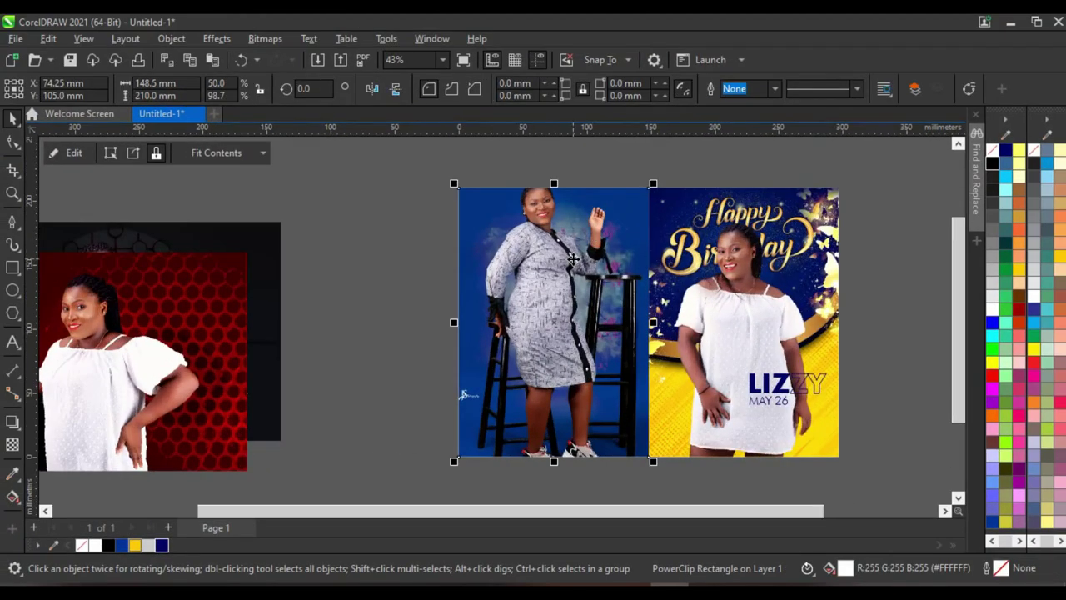
# Edit the PowerClip contents: scale the blue-background photo to about 144.9 × 217.3 mm and reposition it to show the full figure
pyautogui.keyDown('ctrl'); pyautogui.click(552, 304); pyautogui.keyUp('ctrl')
pyautogui.moveTo(553, 304); pyautogui.dragTo(508, 292)
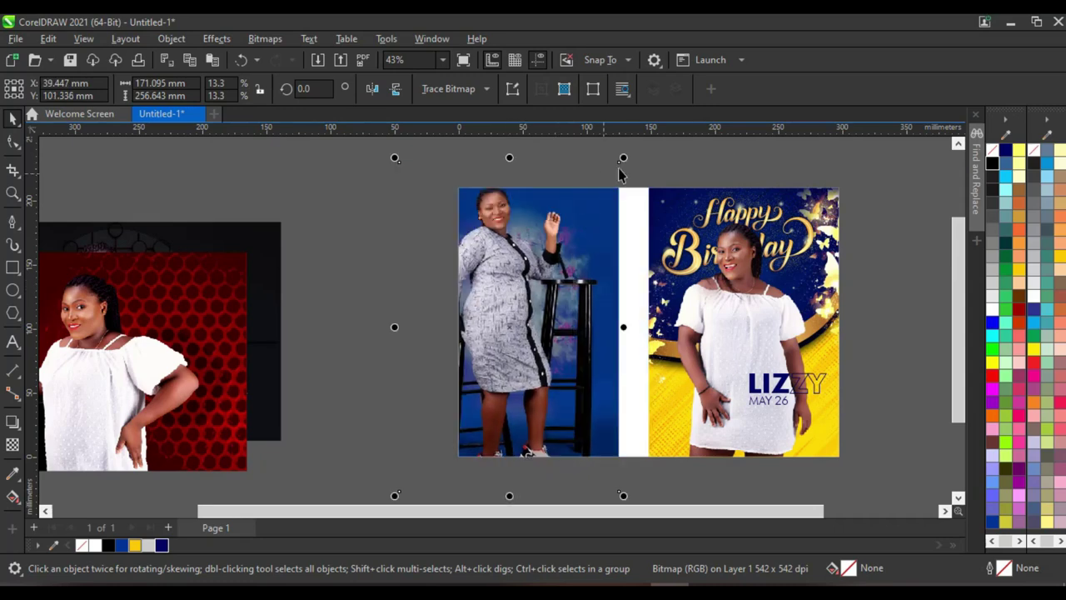
pyautogui.moveTo(624, 158); pyautogui.dragTo(606, 179)
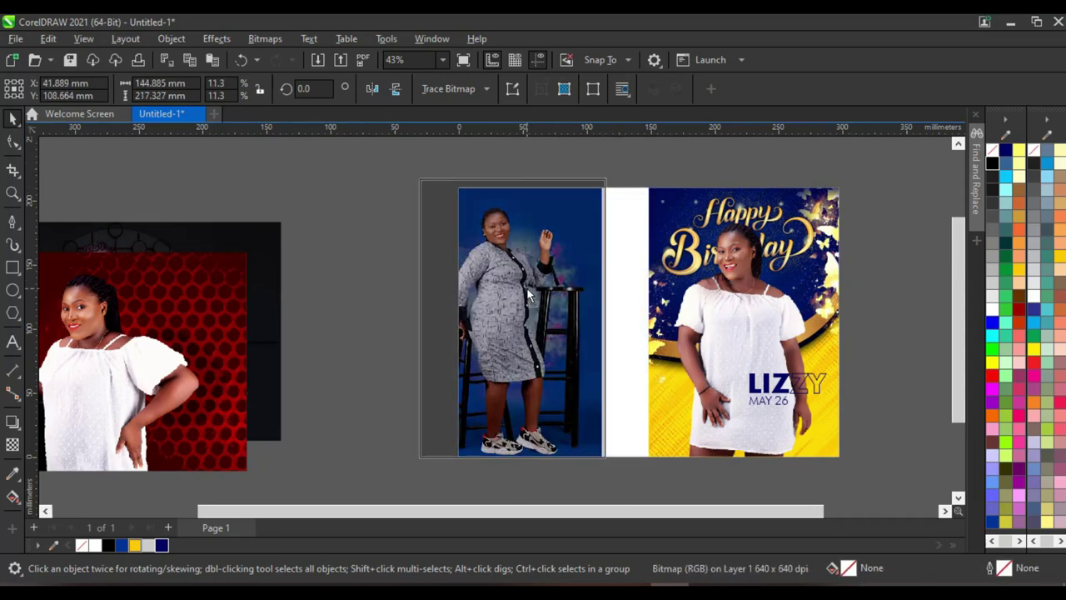
pyautogui.moveTo(527, 287)
pyautogui.mouseDown()
pyautogui.moveTo(521, 303)
pyautogui.moveTo(542, 291)
pyautogui.mouseUp()
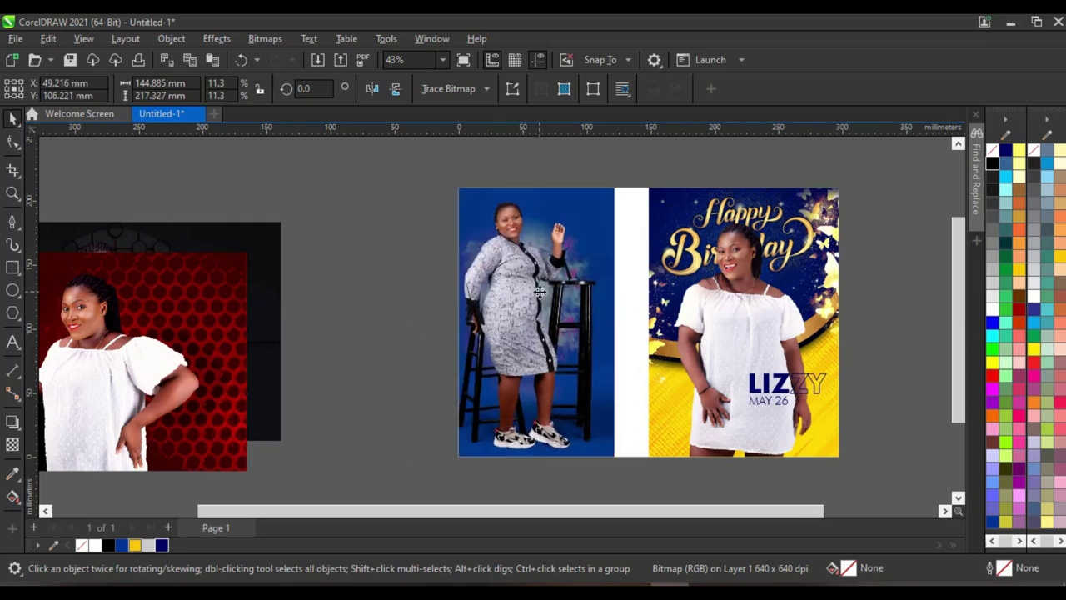
pyautogui.click(540, 291)
pyautogui.scroll(-2, 578, 209)
pyautogui.click(578, 209)
pyautogui.scroll(2, 578, 209)
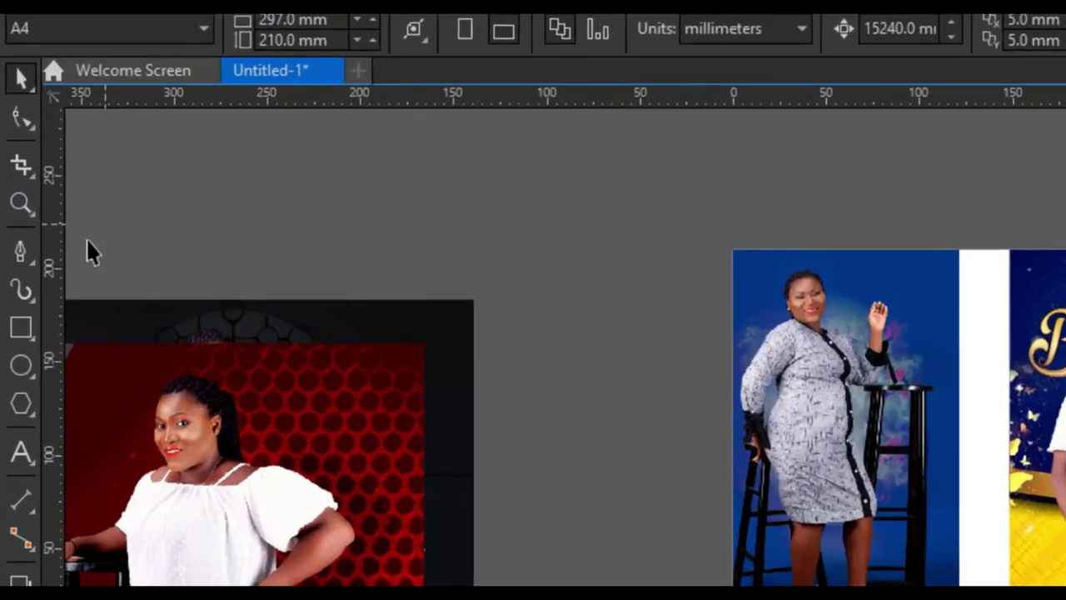
# Start a Pen tool path at the blue-background photo's upper edge and bow it outward to a node beside the tall stool
pyautogui.click(13, 221)
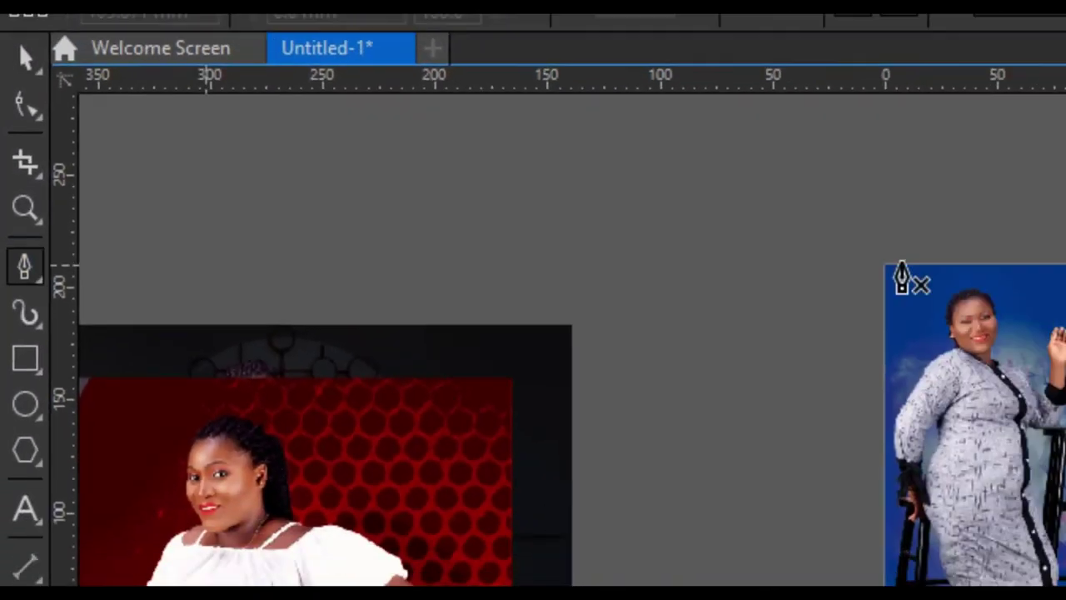
pyautogui.scroll(1, 539, 325)
pyautogui.scroll(2, 540, 325)
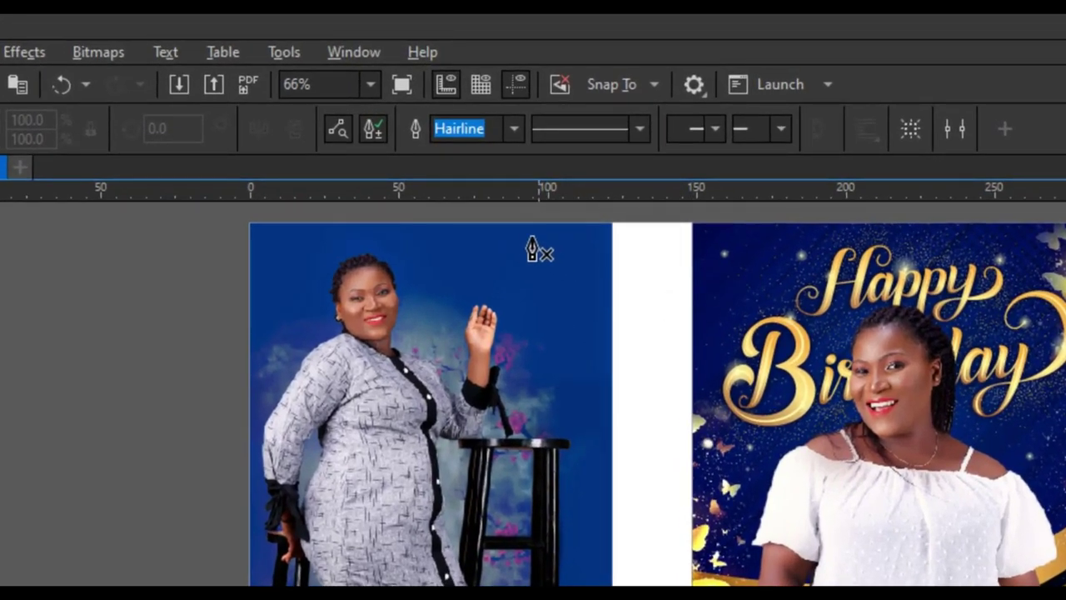
pyautogui.click(529, 222)
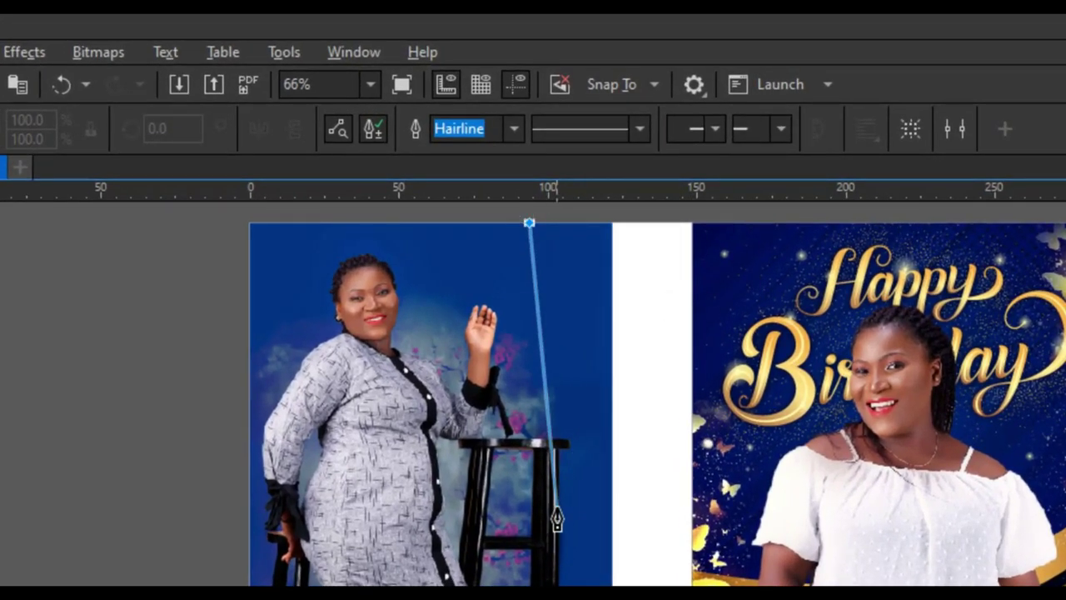
pyautogui.moveTo(557, 508); pyautogui.dragTo(481, 599)
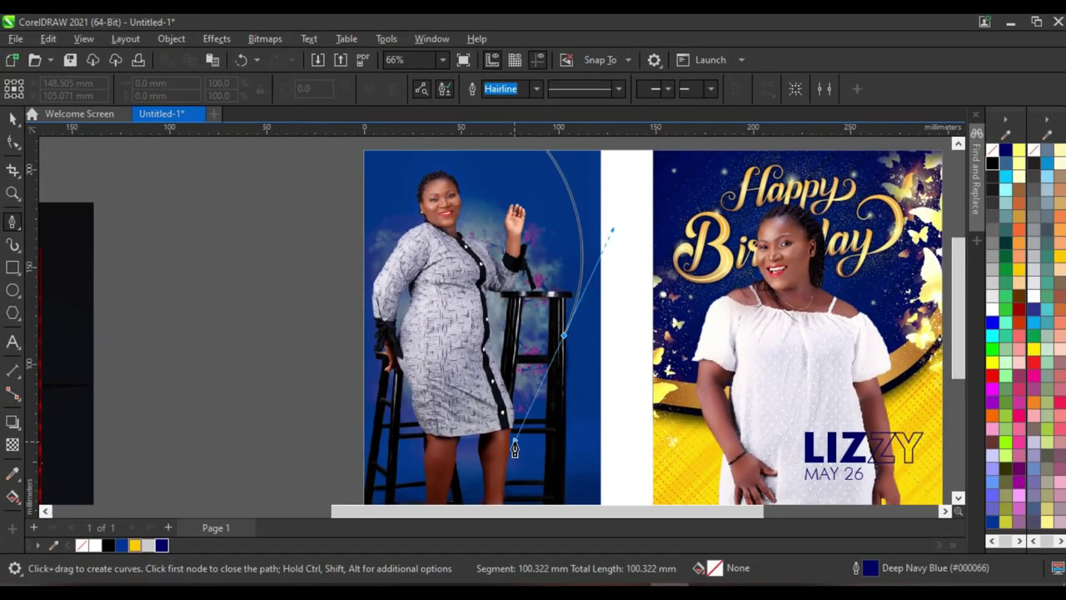
pyautogui.click(515, 449)
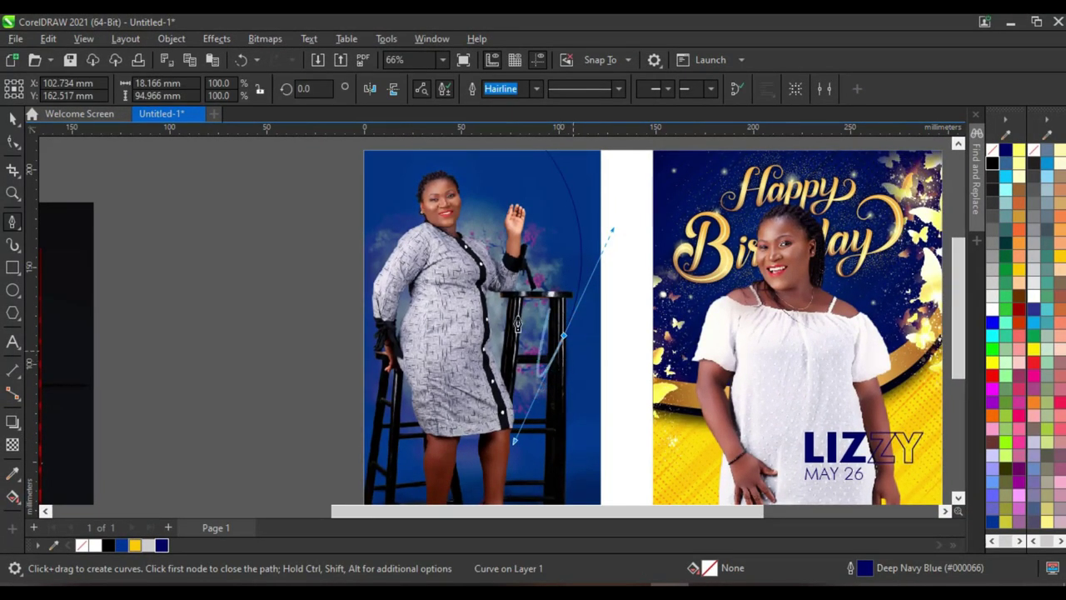
# Continue the path from a sharp node beside the stool with a second outward curve ending on the photo's lower edge
pyautogui.scroll(-2, 504, 268)
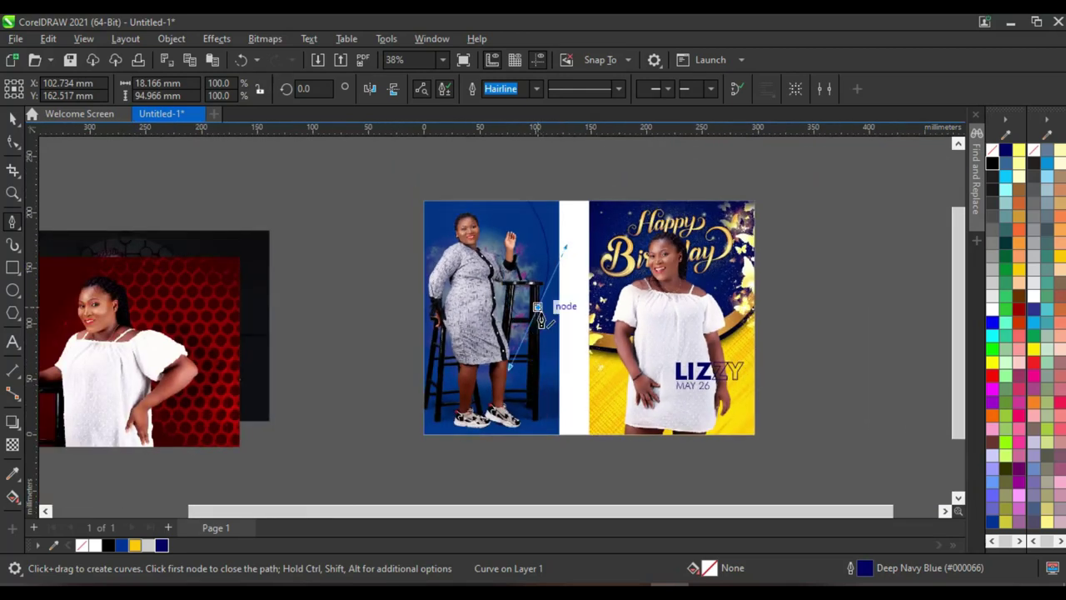
pyautogui.scroll(1, 541, 330)
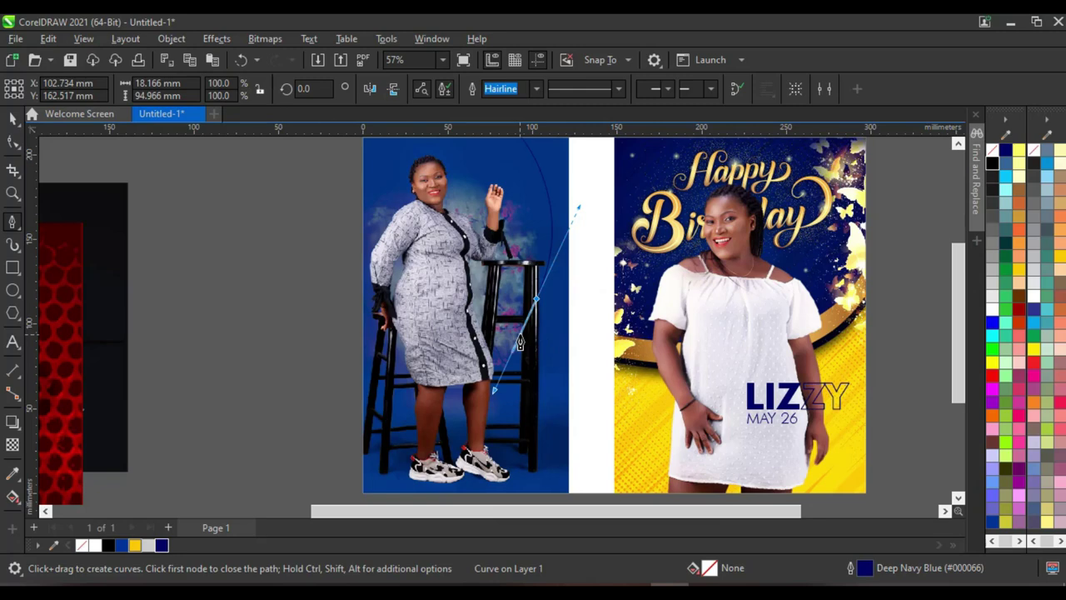
pyautogui.scroll(1, 547, 308)
pyautogui.press('alt')
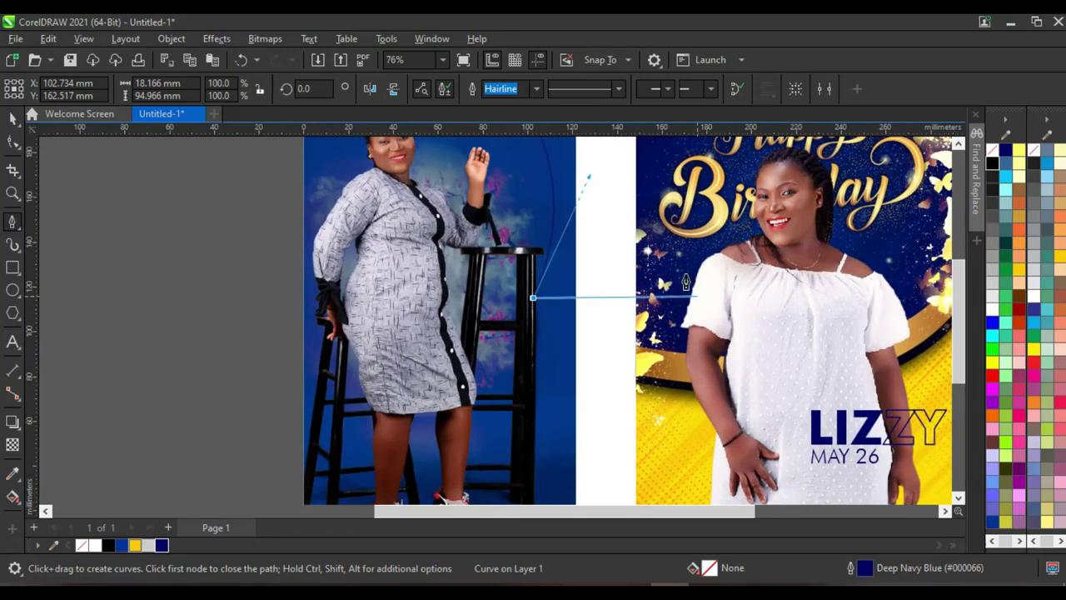
pyautogui.scroll(-1, 538, 307)
pyautogui.scroll(-1, 518, 300)
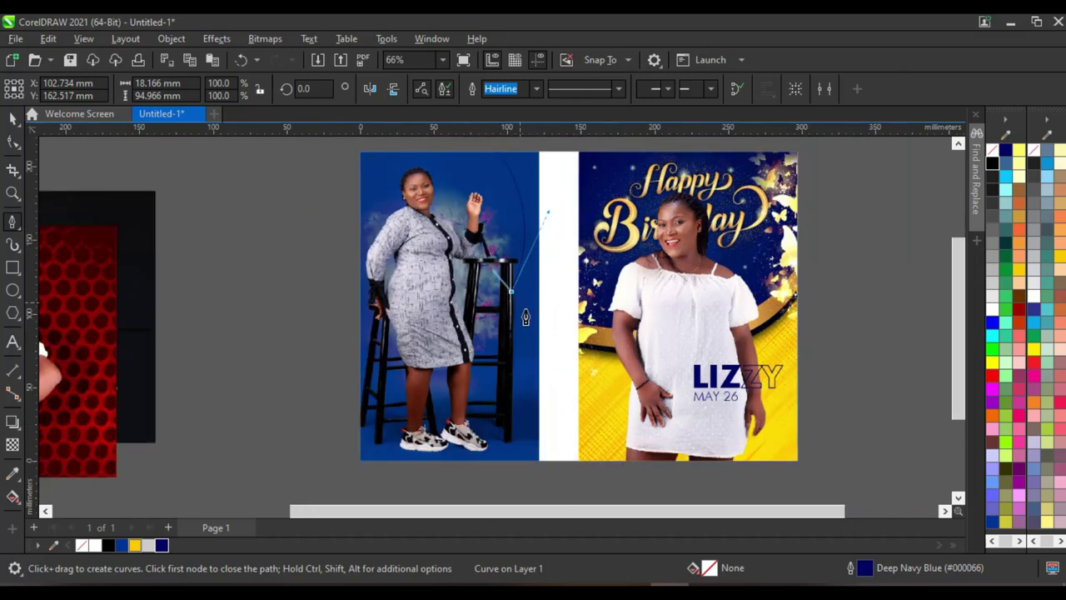
pyautogui.click(517, 301)
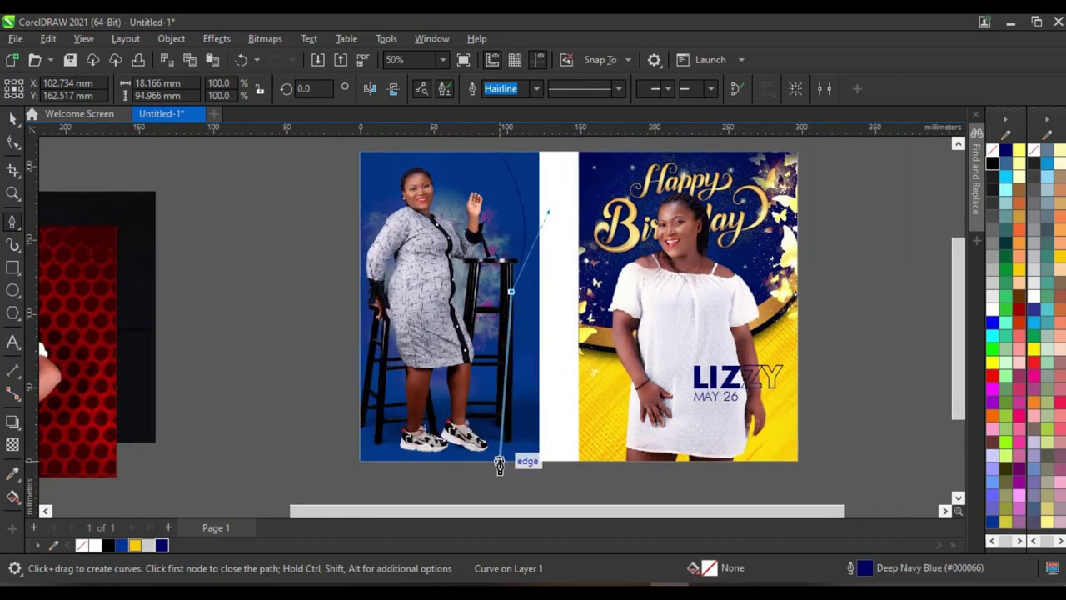
pyautogui.moveTo(499, 460); pyautogui.dragTo(425, 483)
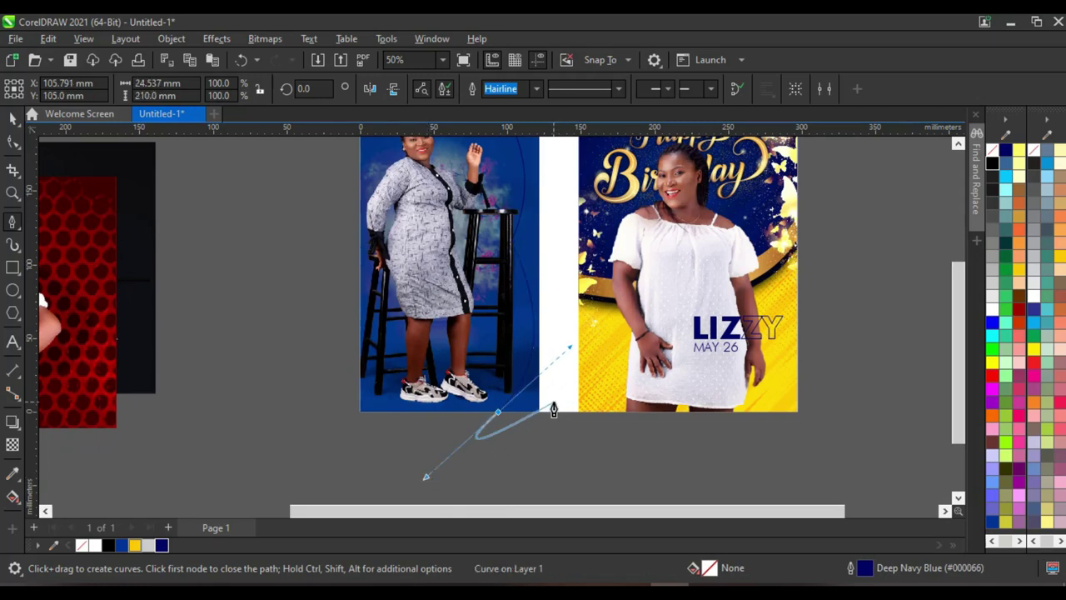
pyautogui.click(498, 411)
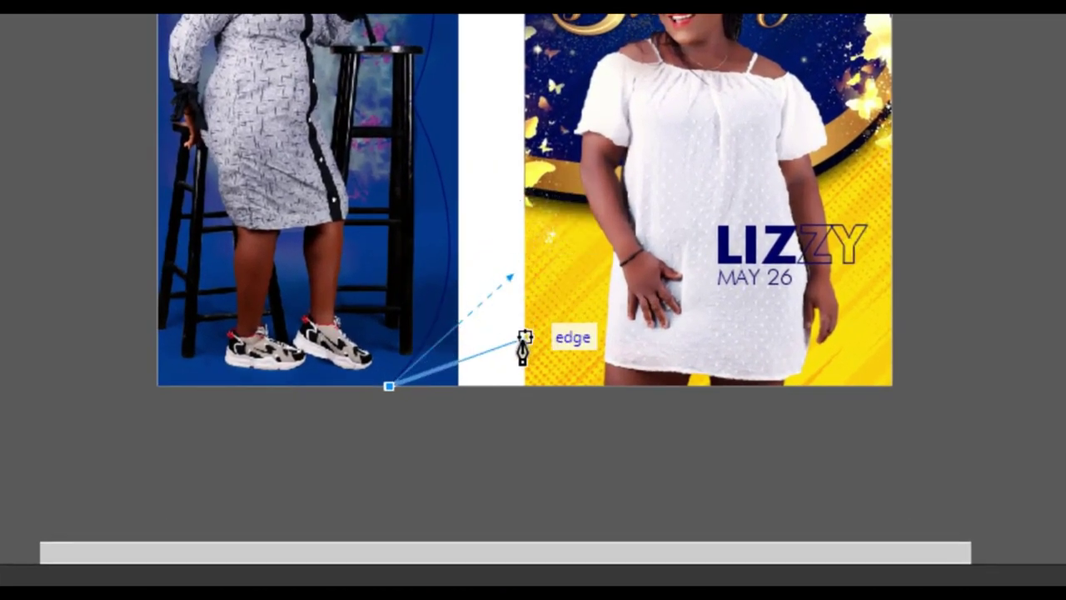
# Close the wavy path along the flyer's edge and back across the top to its starting node
pyautogui.scroll(-3, 511, 362)
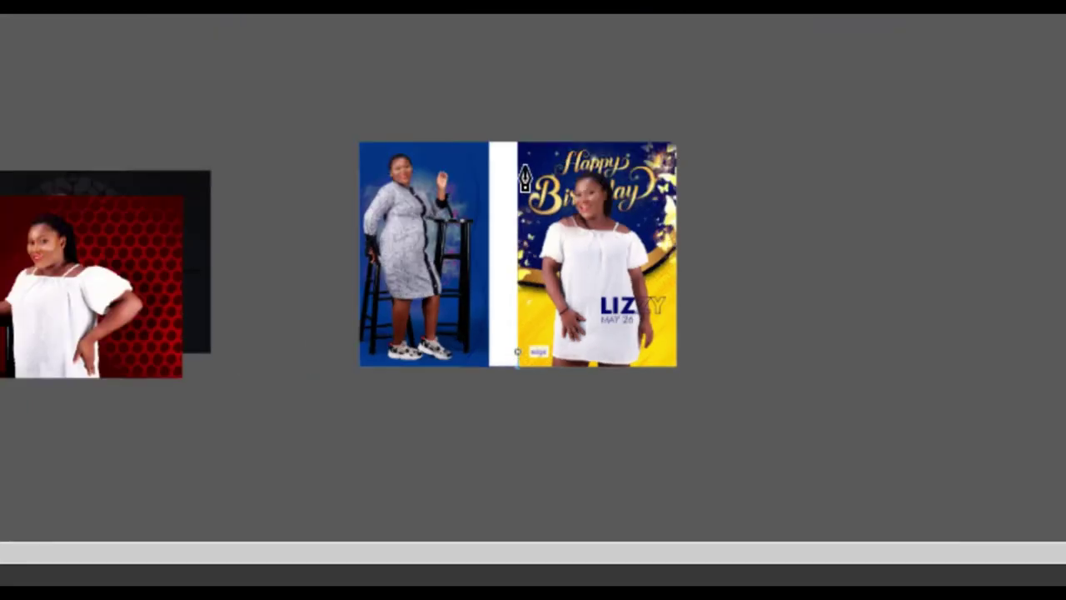
pyautogui.scroll(3, 523, 167)
pyautogui.click(507, 103)
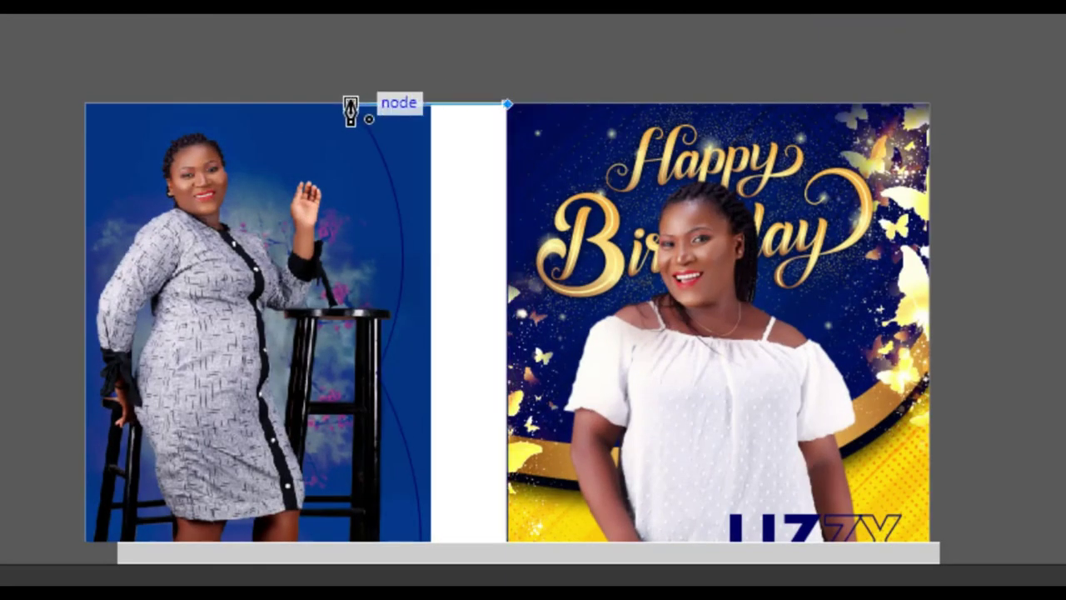
pyautogui.click(350, 104)
pyautogui.scroll(3, 424, 161)
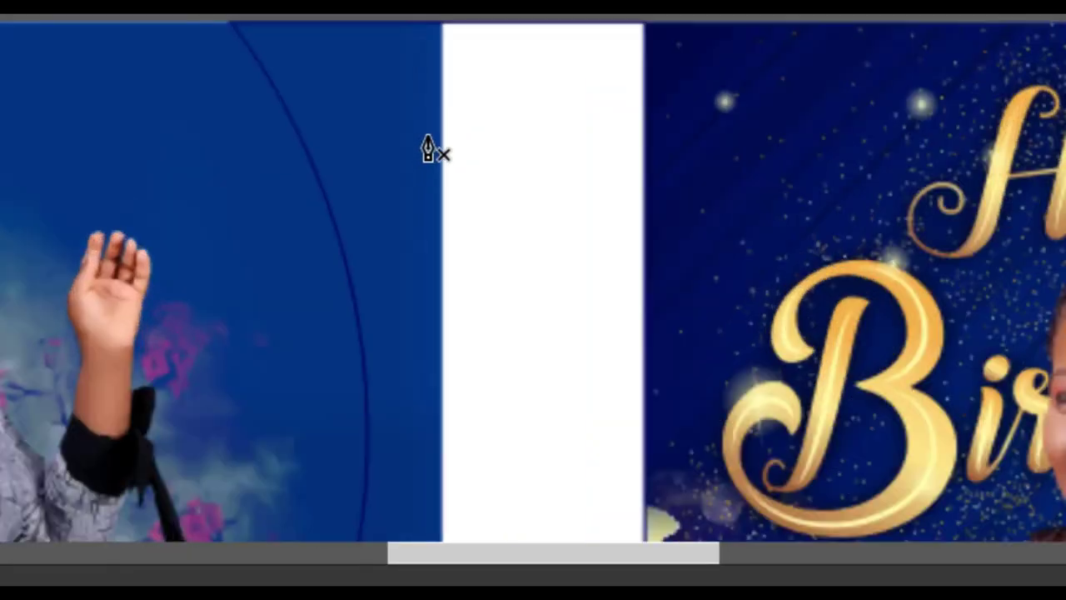
# Fill the closed wavy shape with white and remove its outline
pyautogui.scroll(-2, 428, 150)
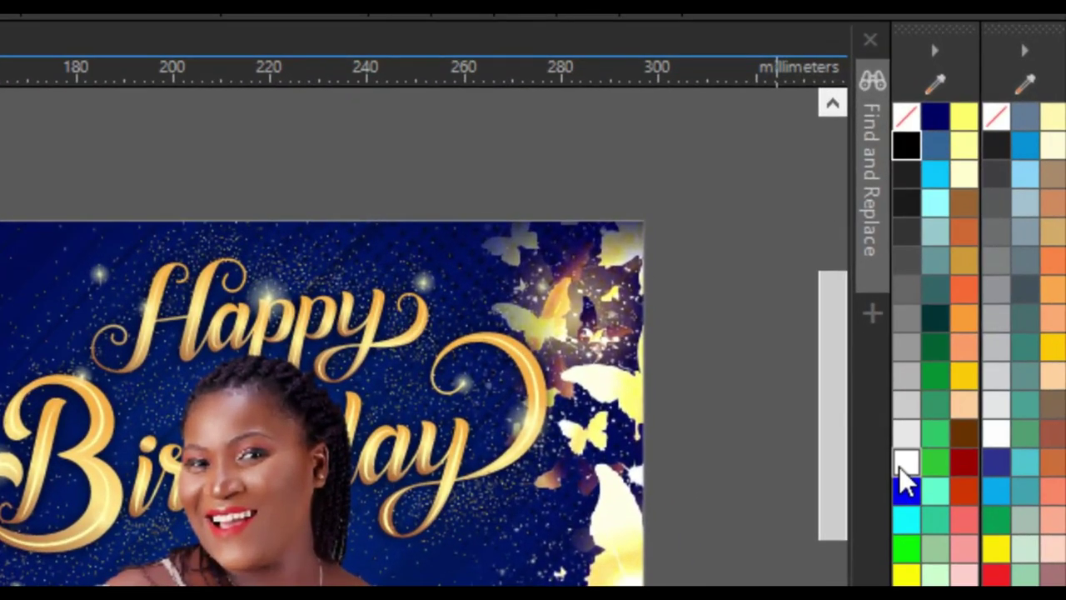
pyautogui.rightClick(900, 123)
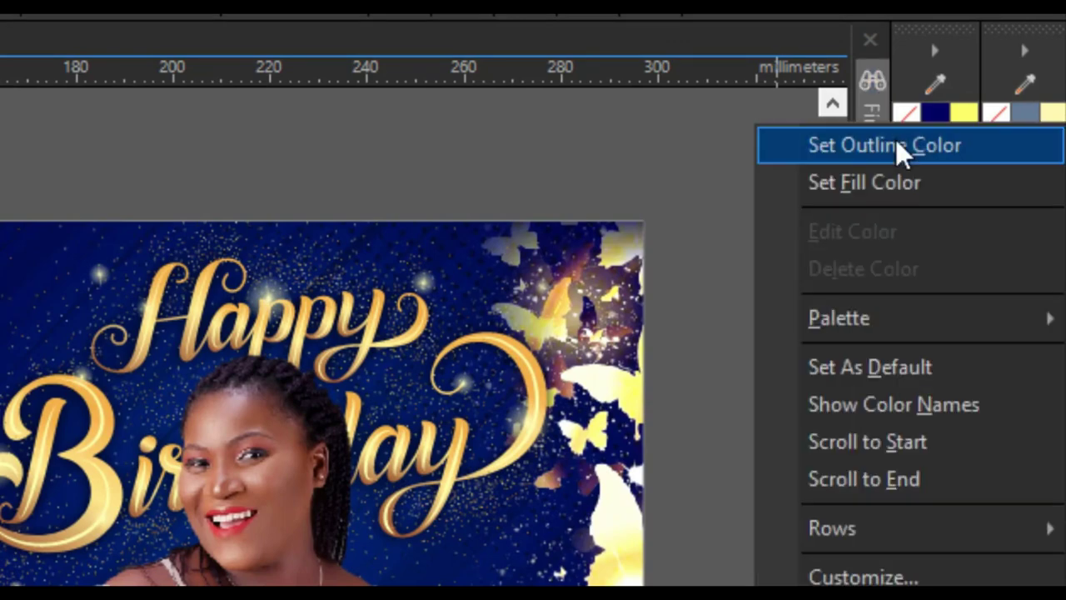
pyautogui.click(899, 146)
pyautogui.scroll(-1, 115, 375)
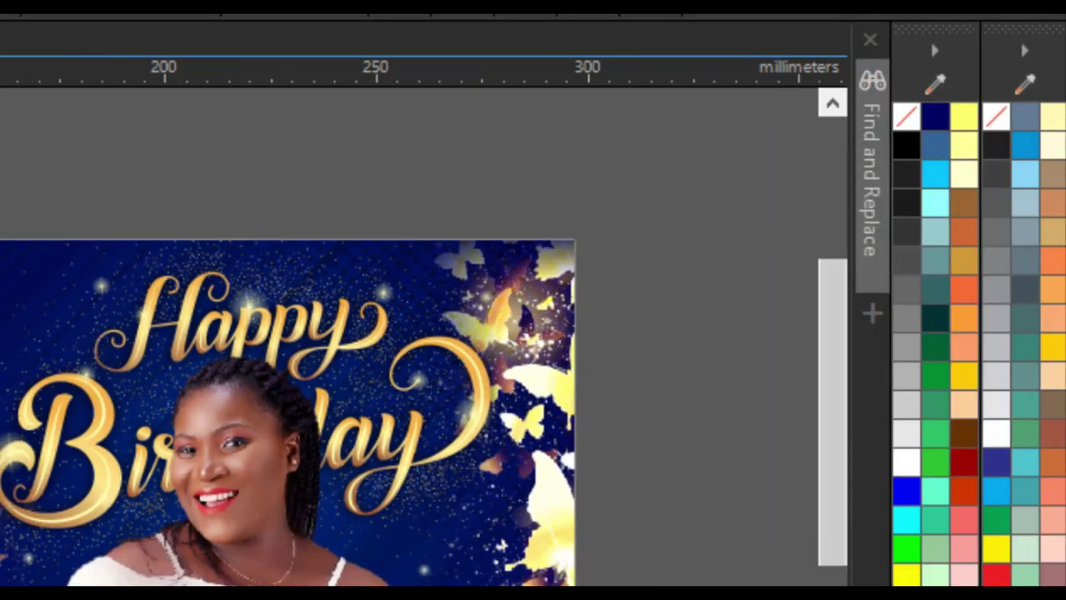
pyautogui.scroll(-1, 115, 376)
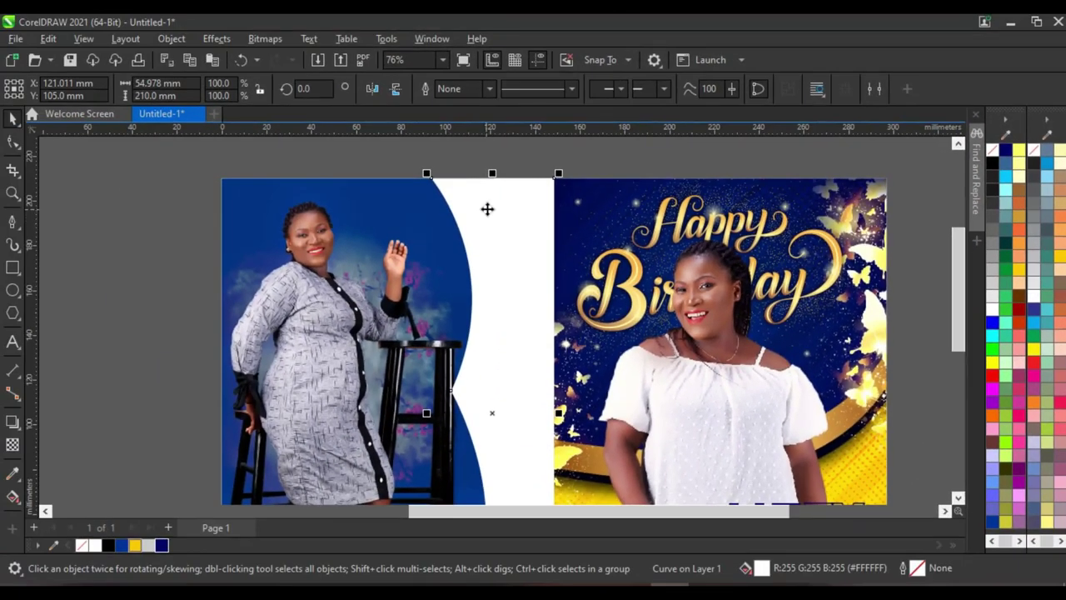
pyautogui.scroll(2, 488, 209)
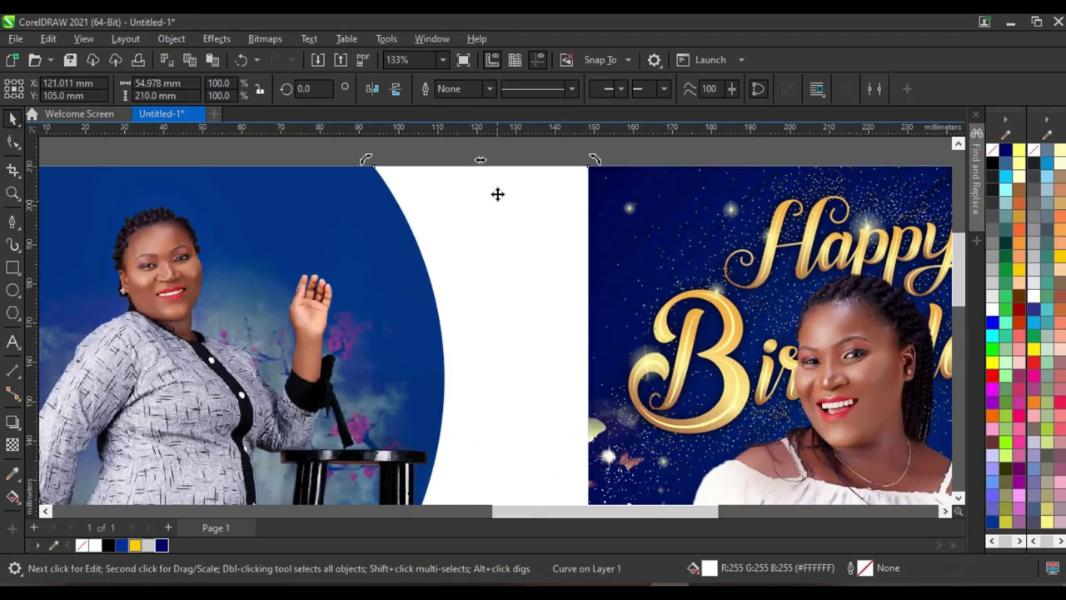
pyautogui.moveTo(485, 165); pyautogui.dragTo(520, 171)
pyautogui.scroll(-1, 495, 237)
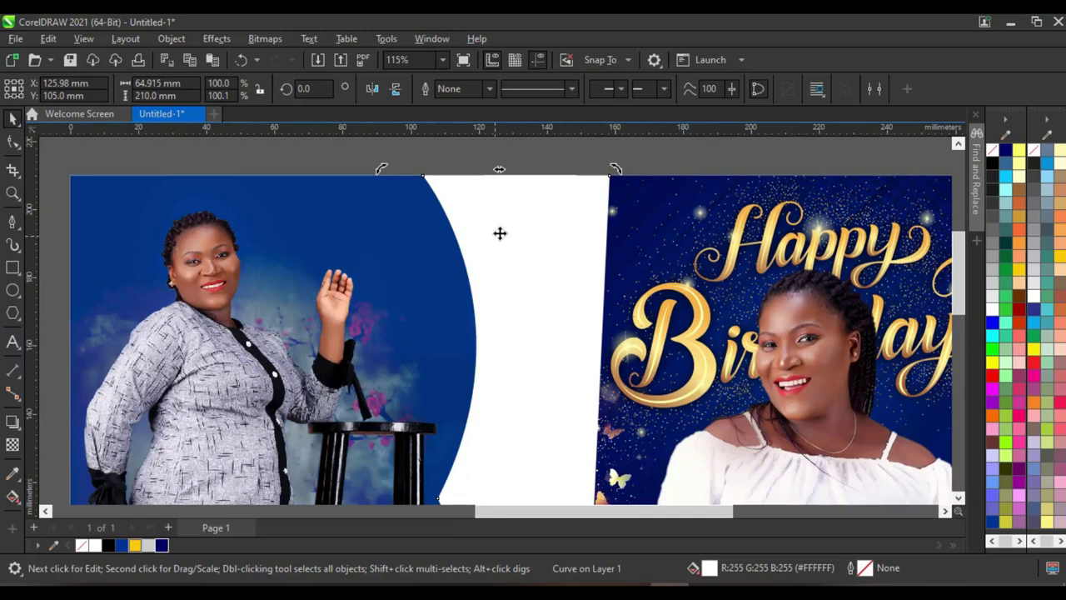
pyautogui.scroll(-3, 500, 233)
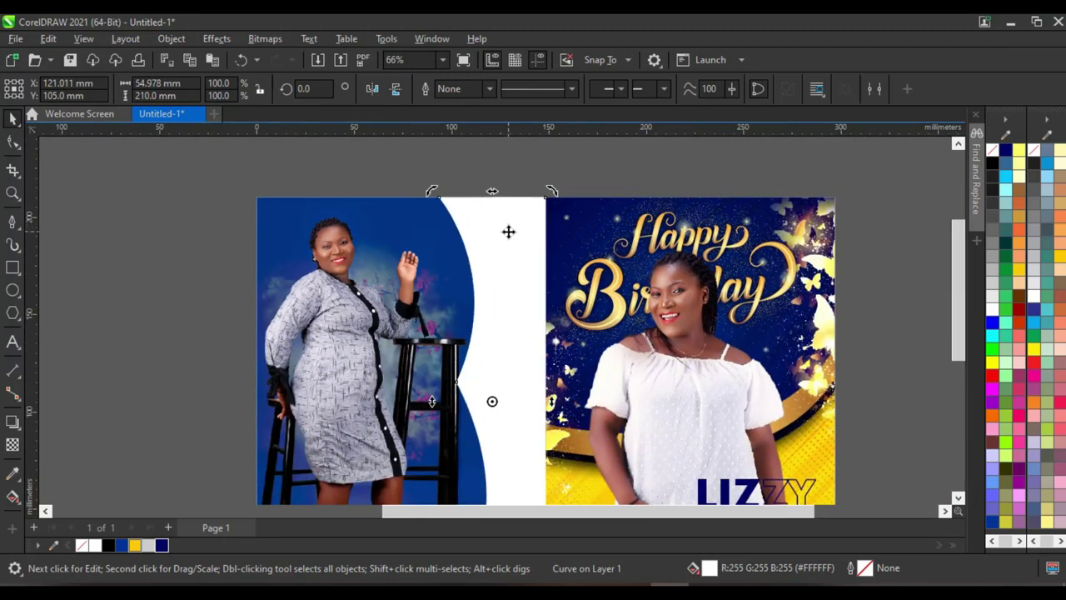
pyautogui.scroll(-2, 508, 230)
pyautogui.scroll(2, 481, 224)
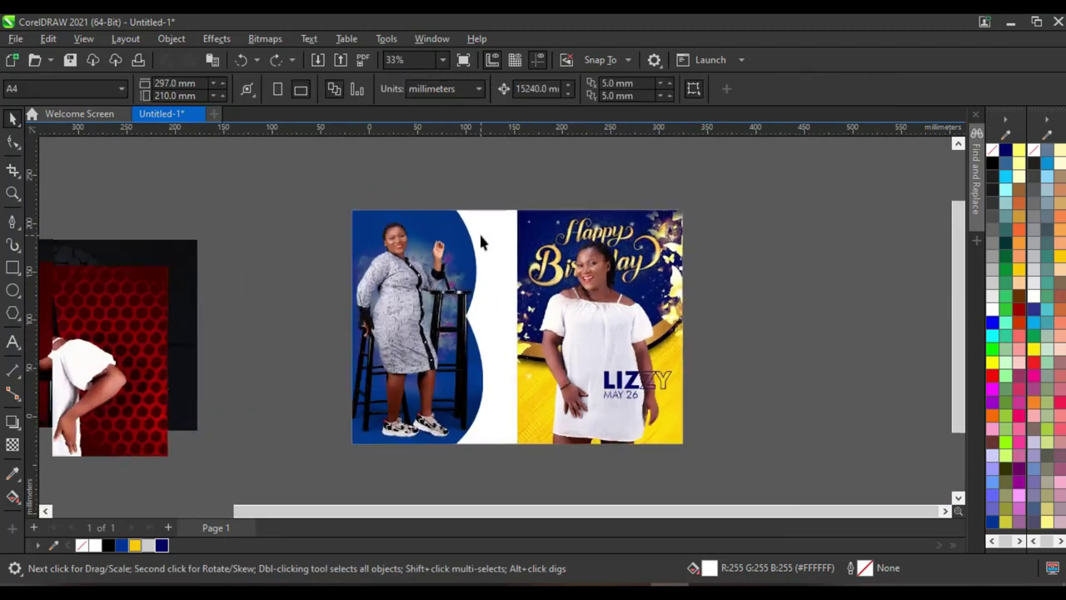
# Skew a copy of the white wavy shape horizontally toward the flyer, making it about 65.1 mm wide, and keep the original in place
pyautogui.click(485, 202)
pyautogui.scroll(2, 492, 208)
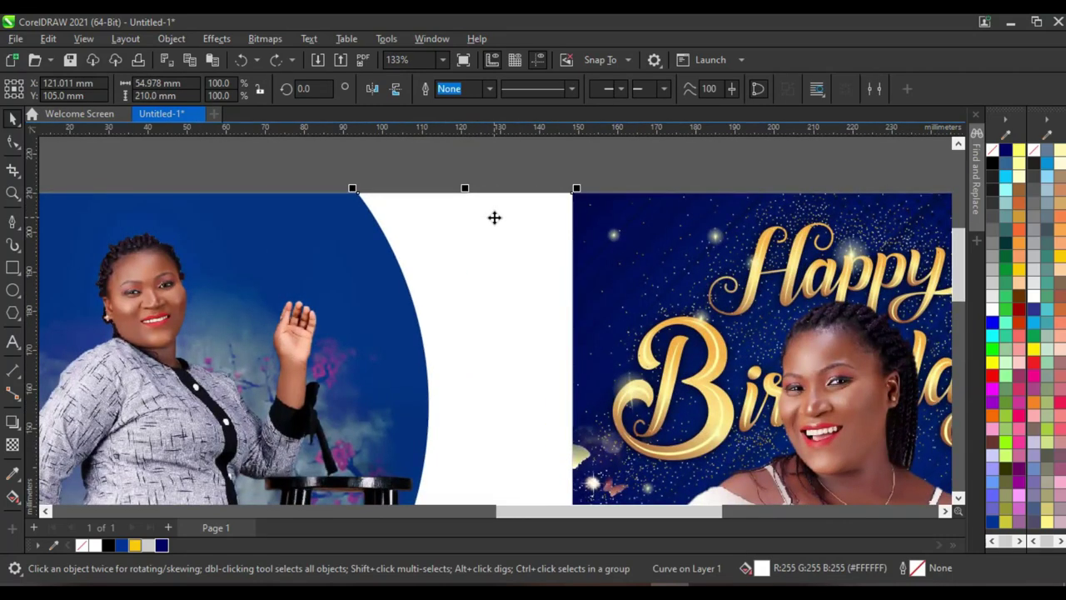
pyautogui.click(488, 224)
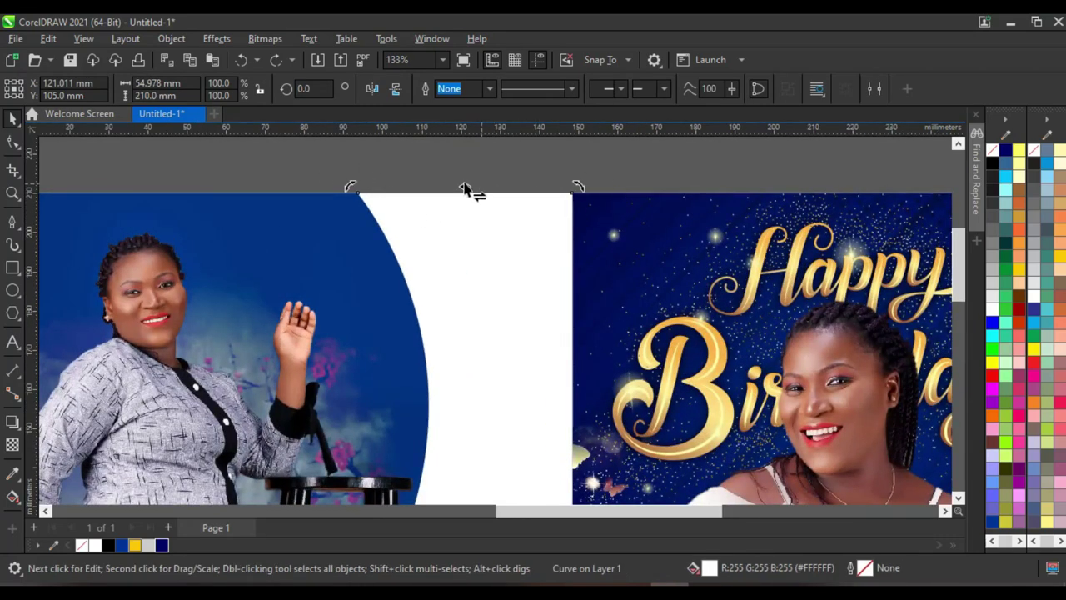
pyautogui.moveTo(478, 195); pyautogui.dragTo(504, 201)
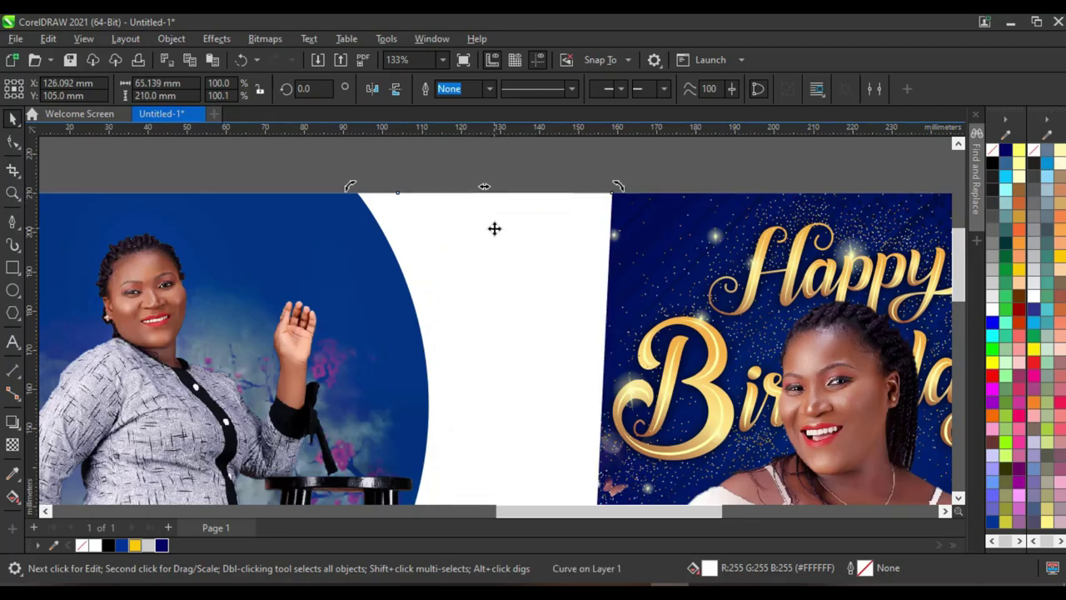
pyautogui.scroll(-2, 492, 225)
pyautogui.moveTo(547, 287); pyautogui.dragTo(718, 264)
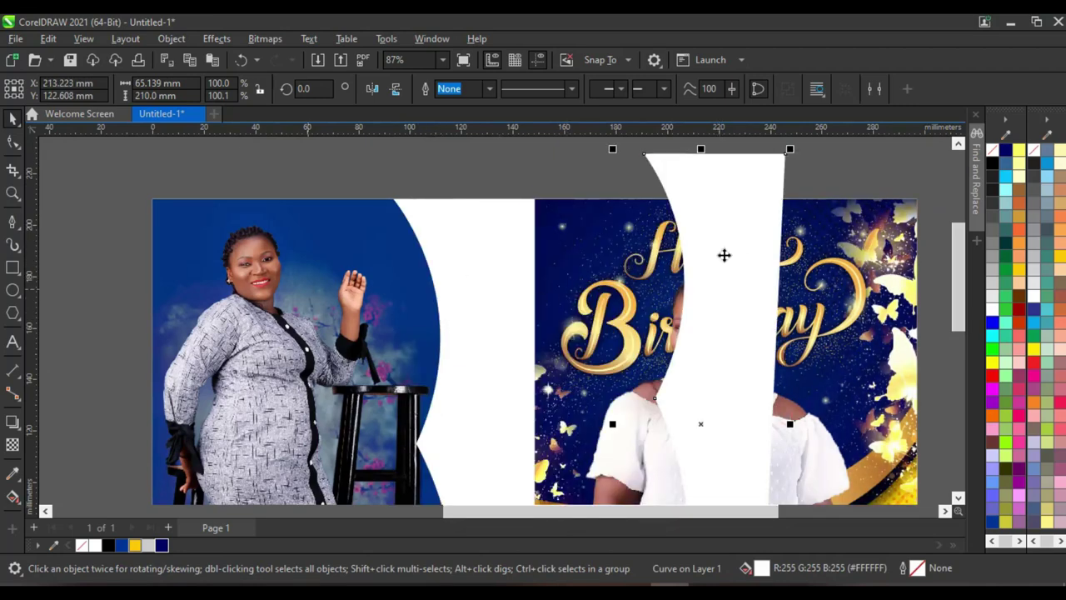
pyautogui.hotkey('ctrl', 'z')
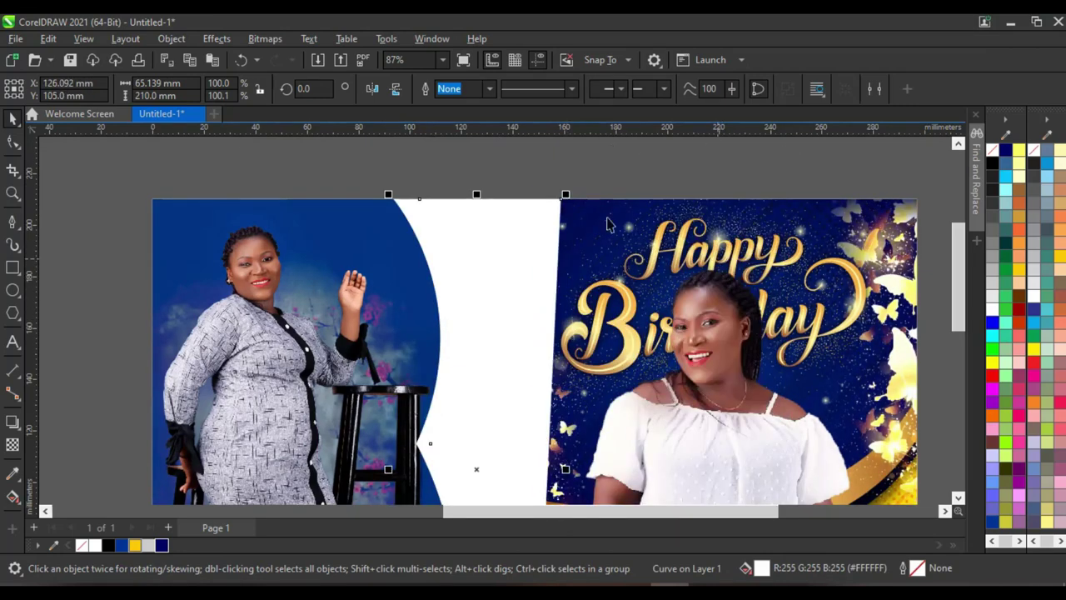
# Fill the skewed copy with light grey (RGB 179, 179, 179) to distinguish it from the white wave
pyautogui.scroll(1, 511, 192)
pyautogui.scroll(2, 440, 226)
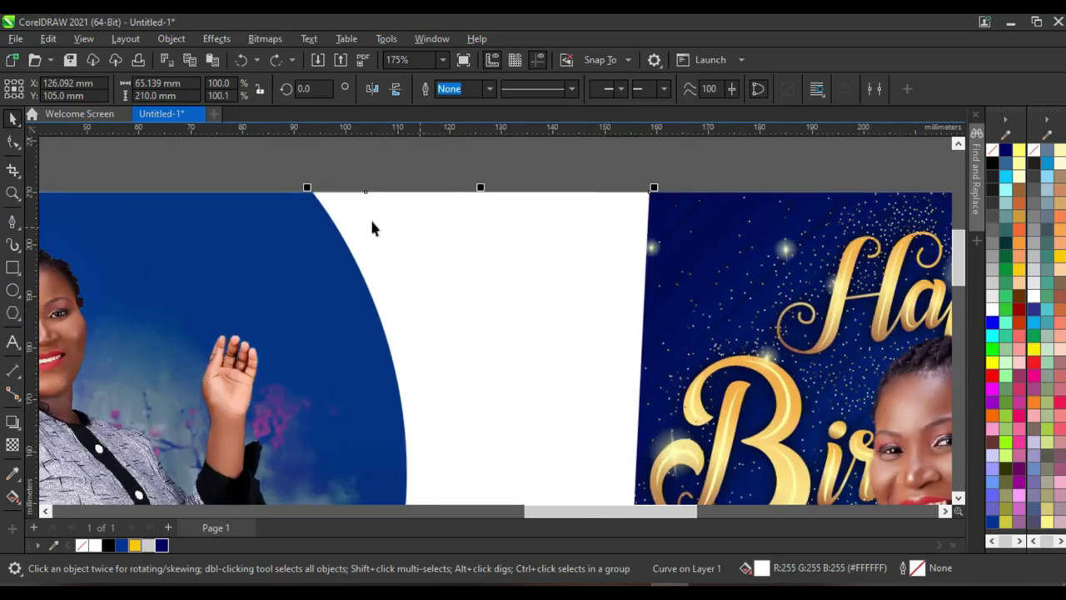
pyautogui.click(993, 277)
pyautogui.scroll(-1, 611, 242)
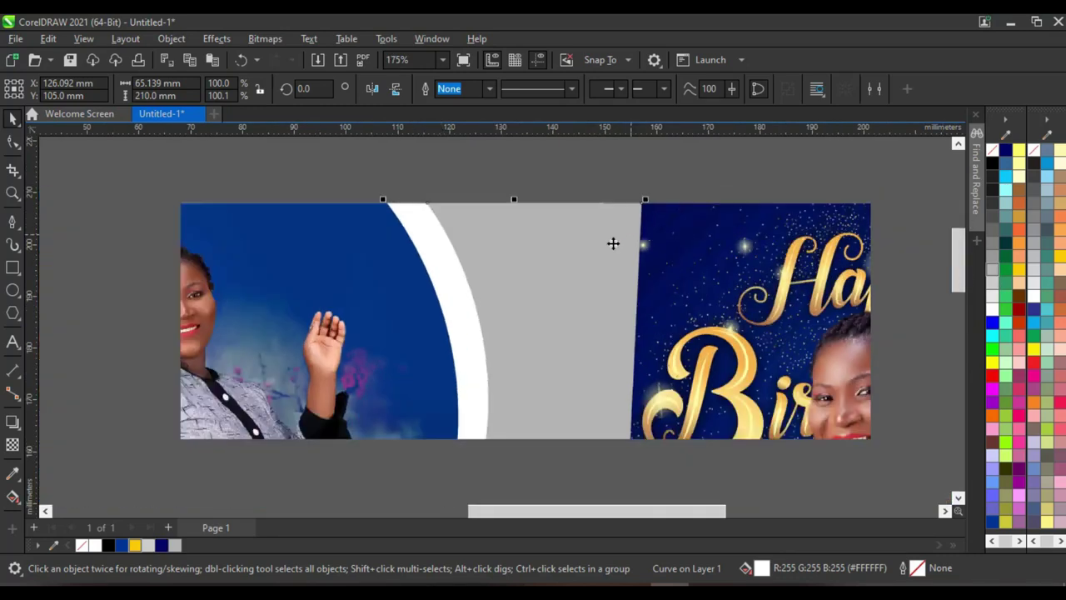
pyautogui.scroll(2, 564, 243)
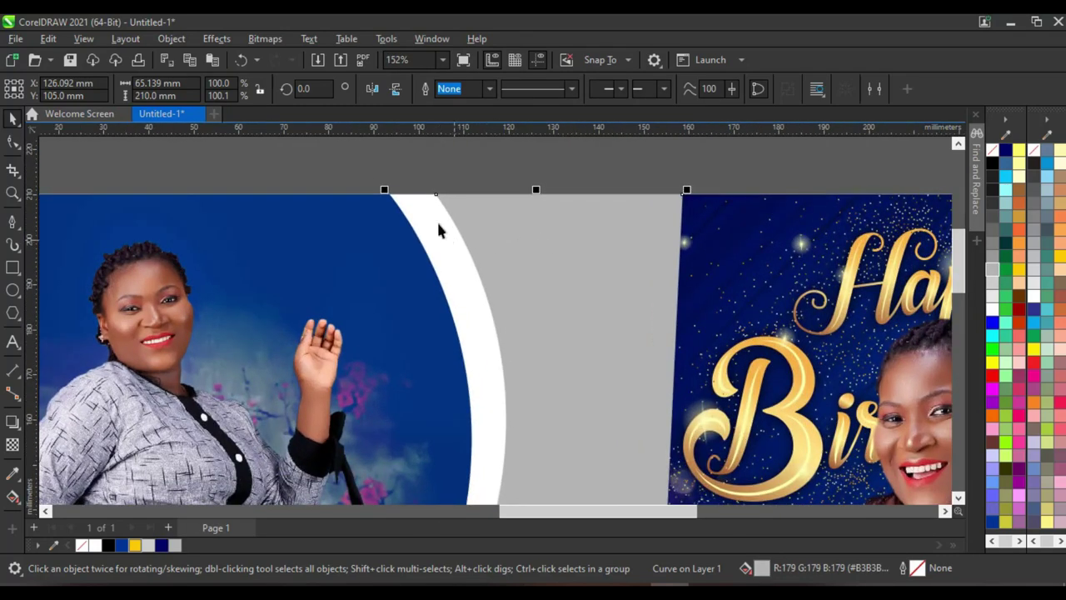
# Trim the white wavy shape with the overlapping light grey copy to leave a white strip, keeping the grey shape in place
pyautogui.keyDown('shift'); pyautogui.click(422, 214); pyautogui.keyUp('shift')
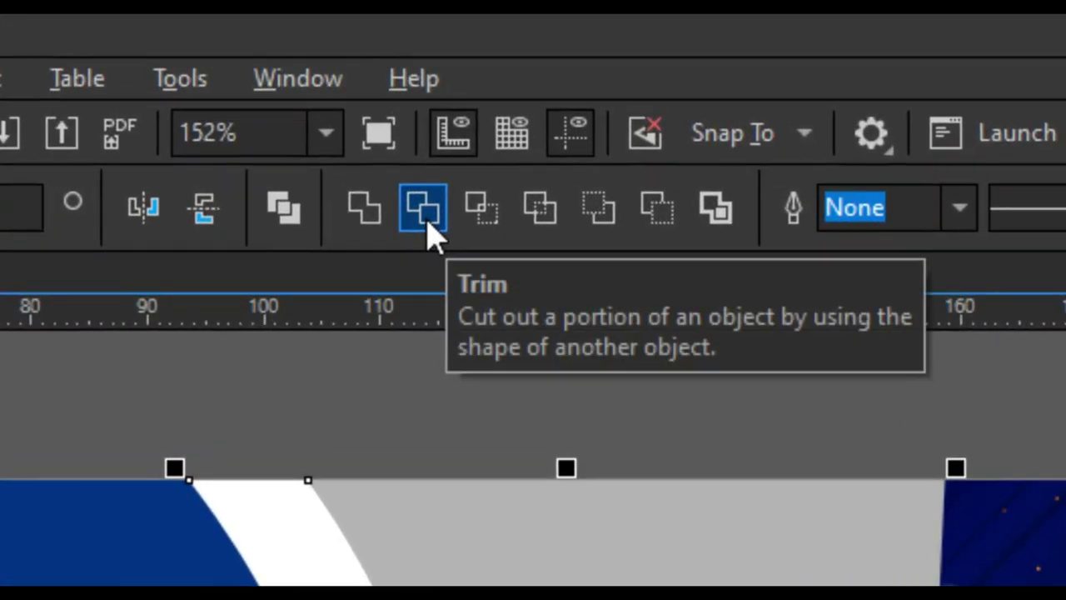
pyautogui.click(425, 212)
pyautogui.scroll(-3, 295, 442)
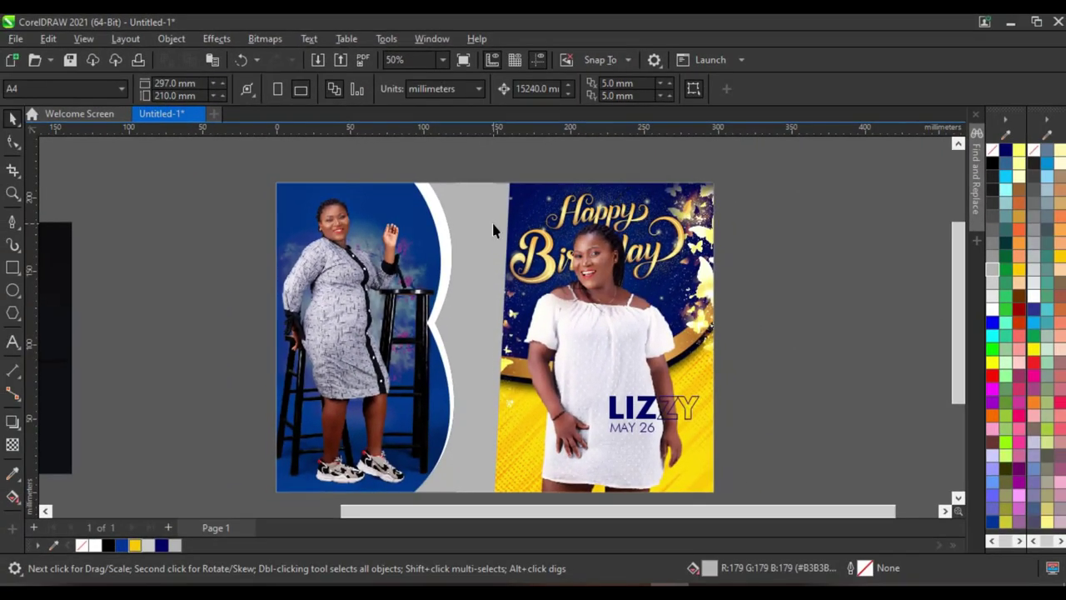
pyautogui.moveTo(485, 322); pyautogui.dragTo(631, 314)
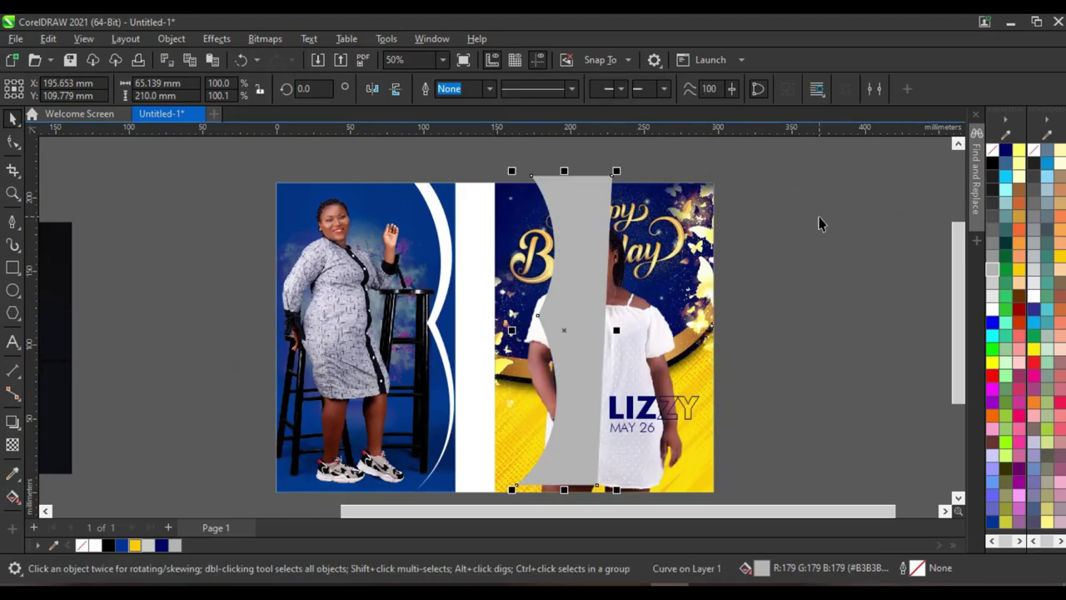
pyautogui.hotkey('ctrl', 'z')
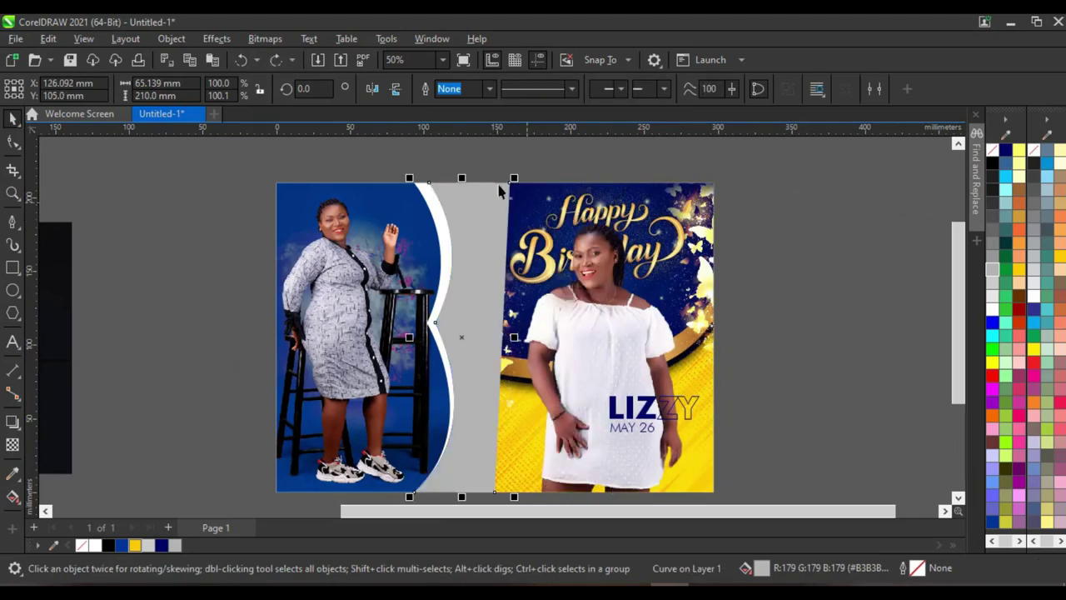
# Skew the trimmed white strip horizontally away from the grey shape, making it about 31.9 mm wide and exposing a blue band between them
pyautogui.scroll(2, 468, 214)
pyautogui.scroll(2, 468, 214)
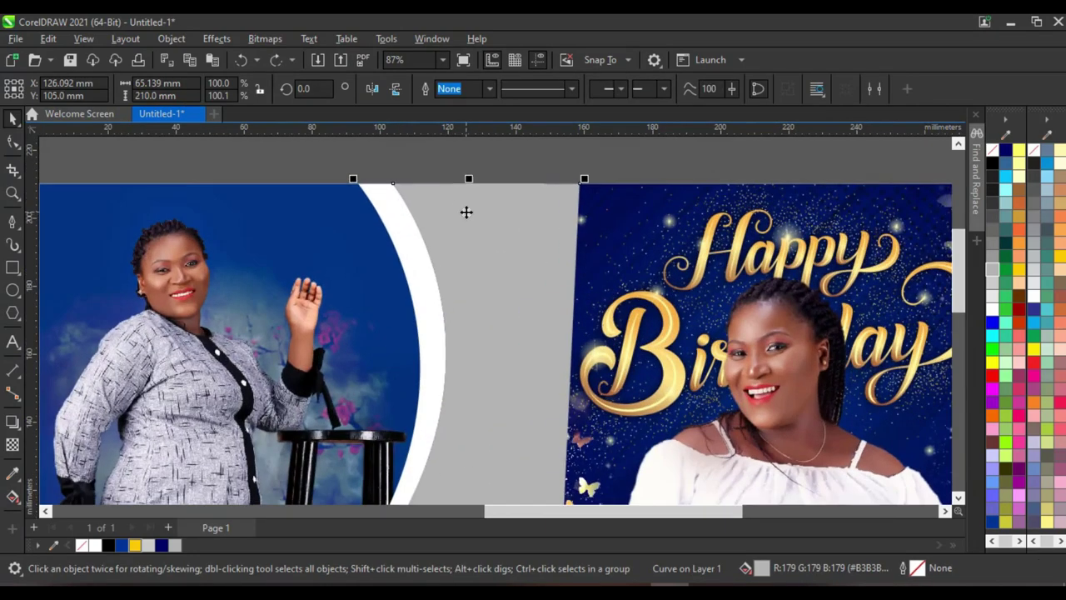
pyautogui.click(397, 220)
pyautogui.click(392, 223)
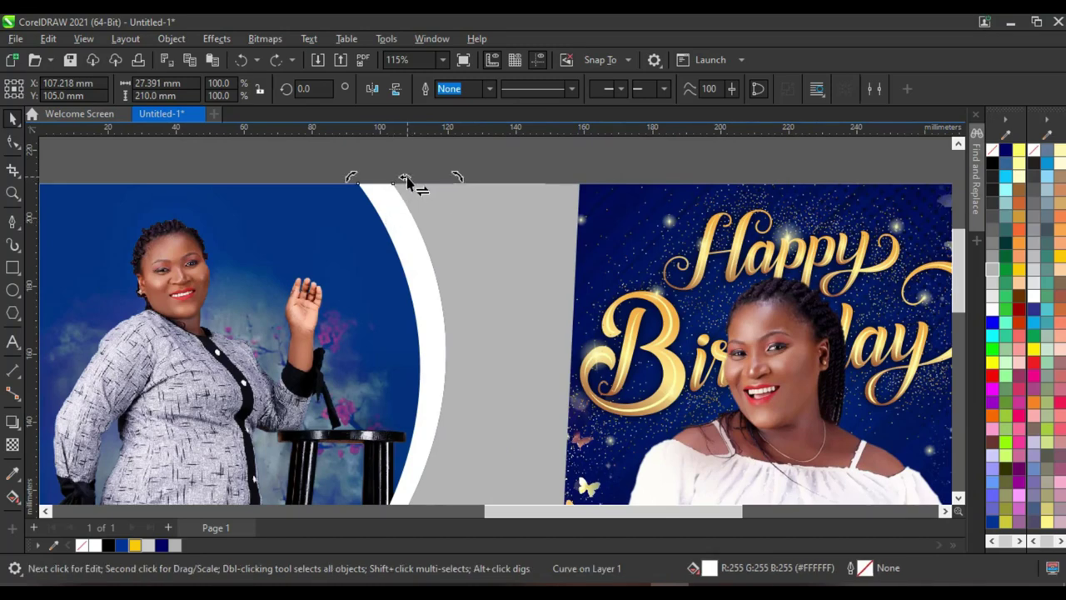
pyautogui.moveTo(406, 181); pyautogui.dragTo(362, 200)
pyautogui.scroll(-4, 371, 218)
pyautogui.scroll(2, 372, 224)
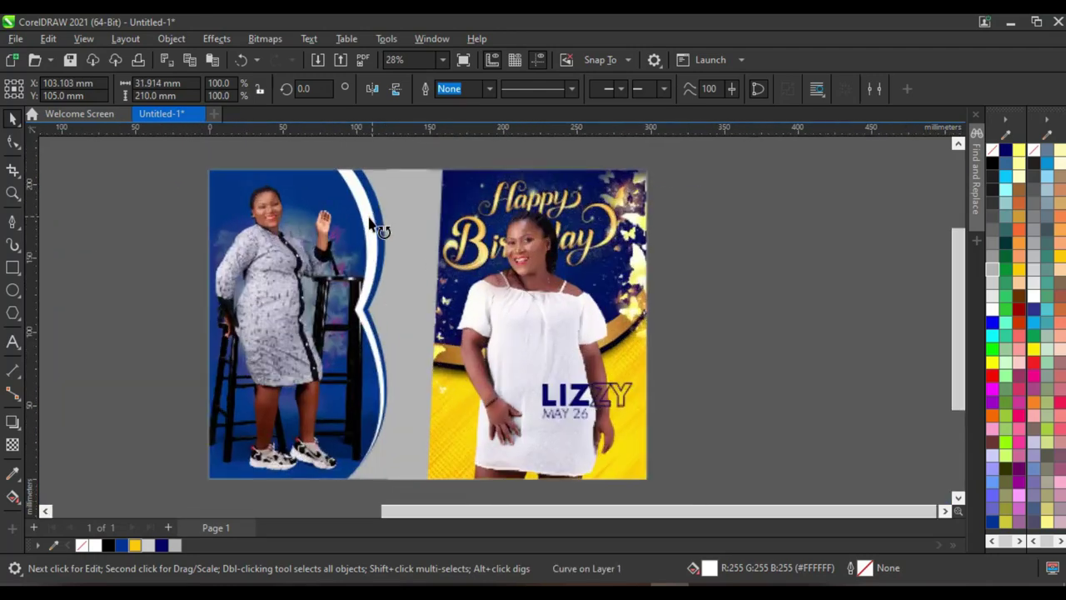
# Place a vertical guideline at X 148.5 mm, along the inner edge of the birthday flyer
pyautogui.click(420, 192)
pyautogui.scroll(4, 433, 177)
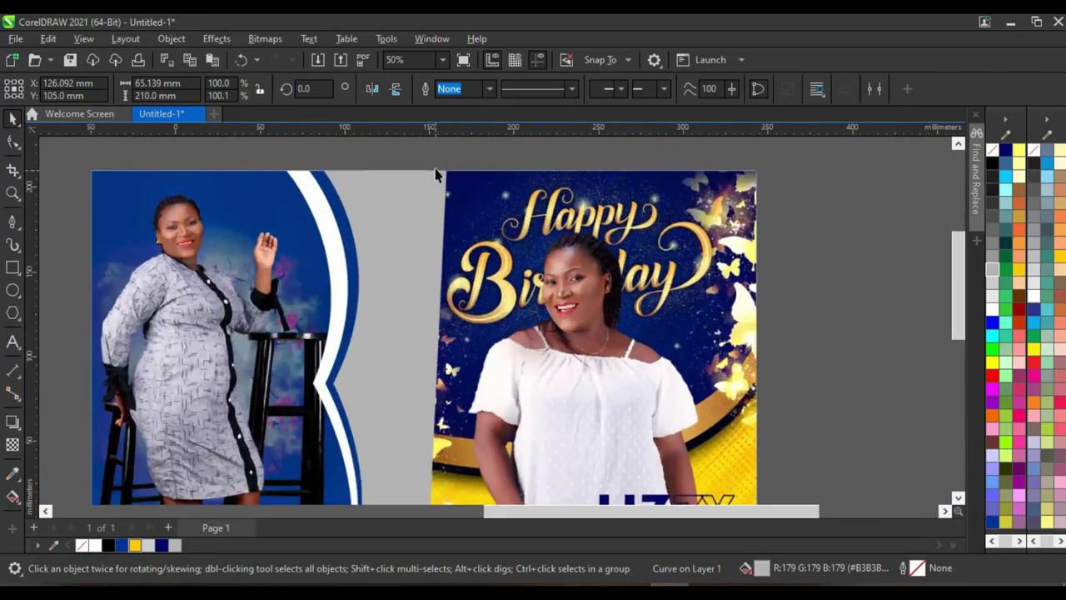
pyautogui.scroll(-2, 429, 207)
pyautogui.scroll(-4, 433, 213)
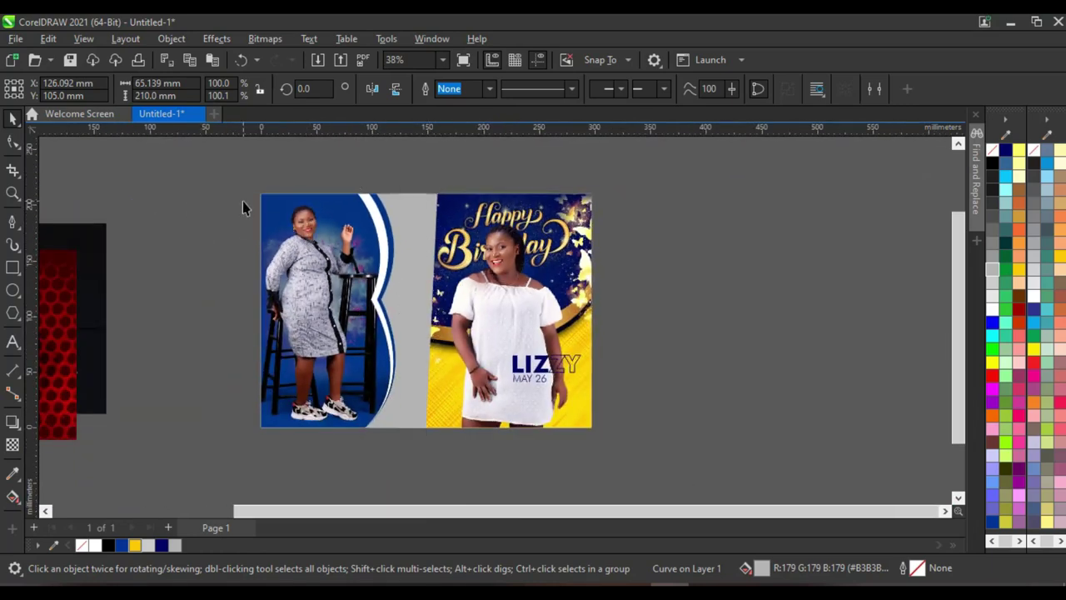
pyautogui.click(243, 203)
pyautogui.moveTo(88, 265); pyautogui.dragTo(173, 264)
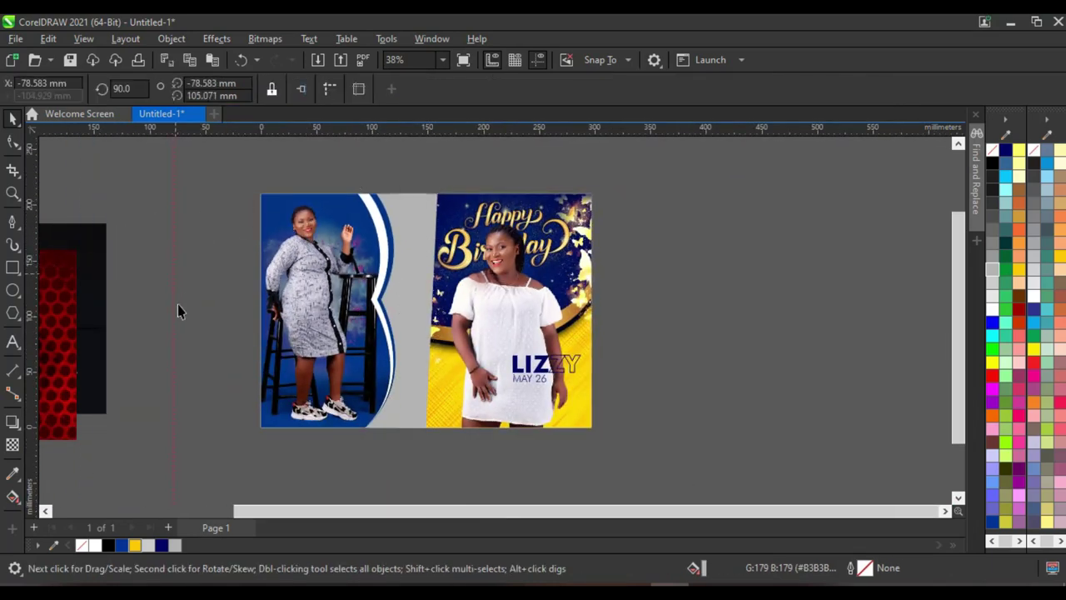
pyautogui.moveTo(177, 309); pyautogui.dragTo(413, 248)
pyautogui.scroll(3, 410, 238)
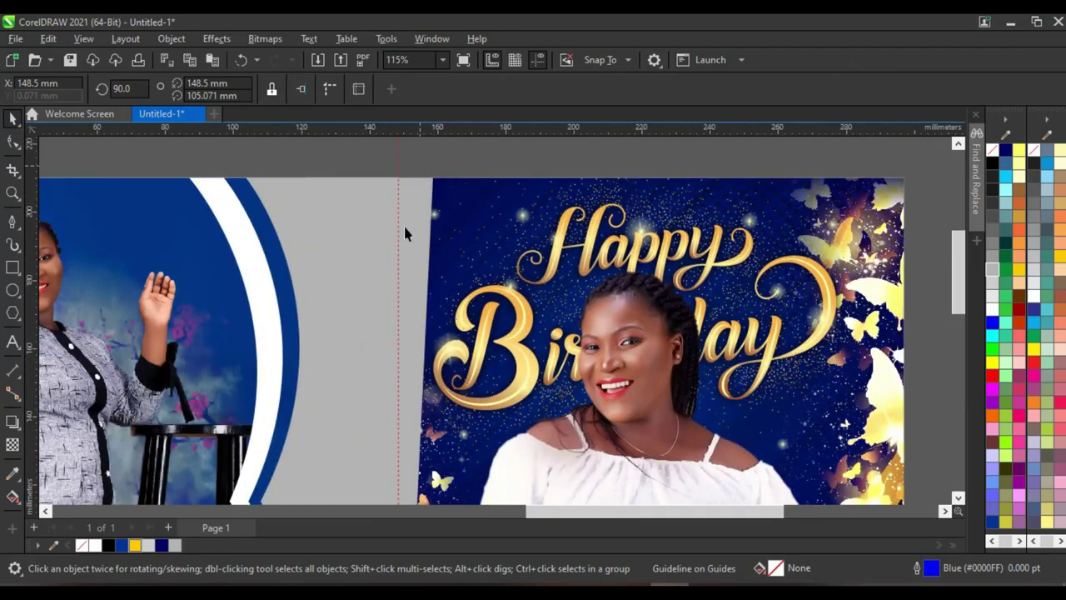
pyautogui.scroll(-2, 405, 172)
pyautogui.scroll(4, 405, 231)
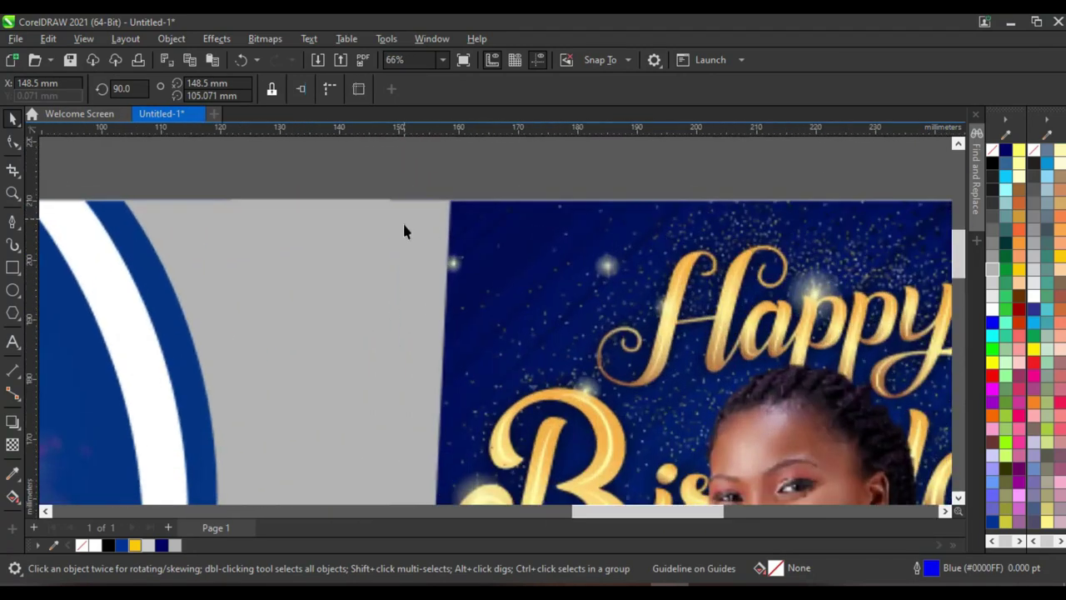
# Move the grey shape's upper node on the flyer side to the vertical guideline, making the shape about 55 mm wide
pyautogui.click(290, 224)
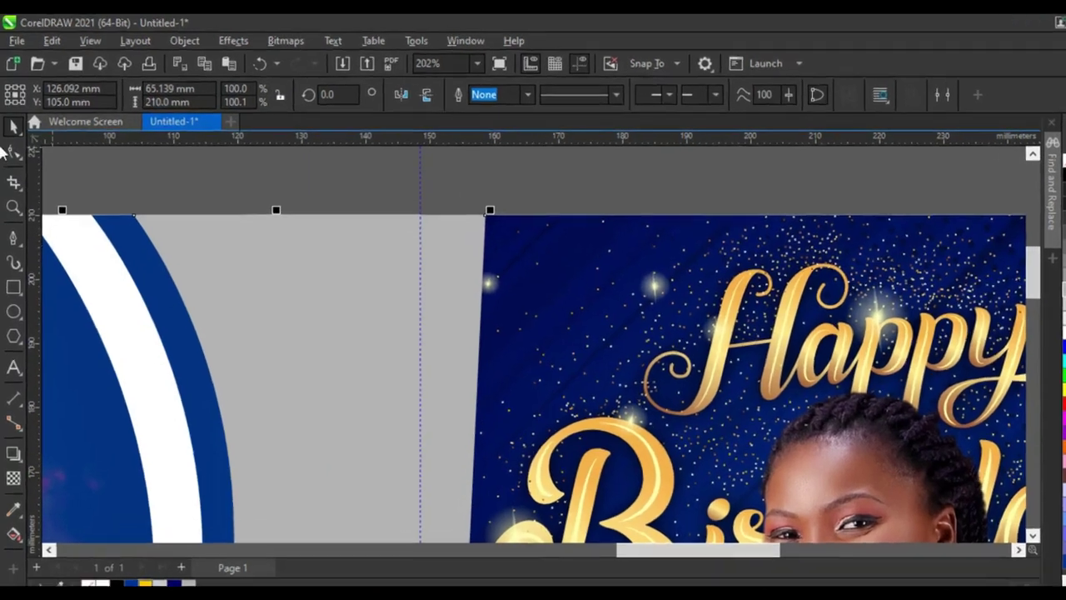
pyautogui.click(12, 141)
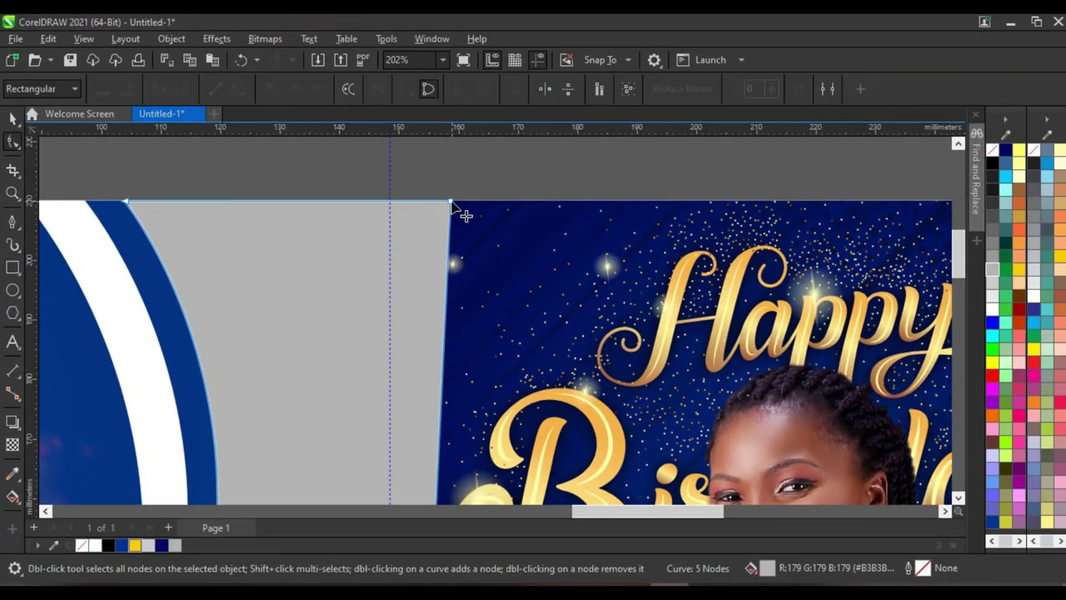
pyautogui.moveTo(471, 210); pyautogui.dragTo(401, 210)
pyautogui.scroll(-4, 399, 191)
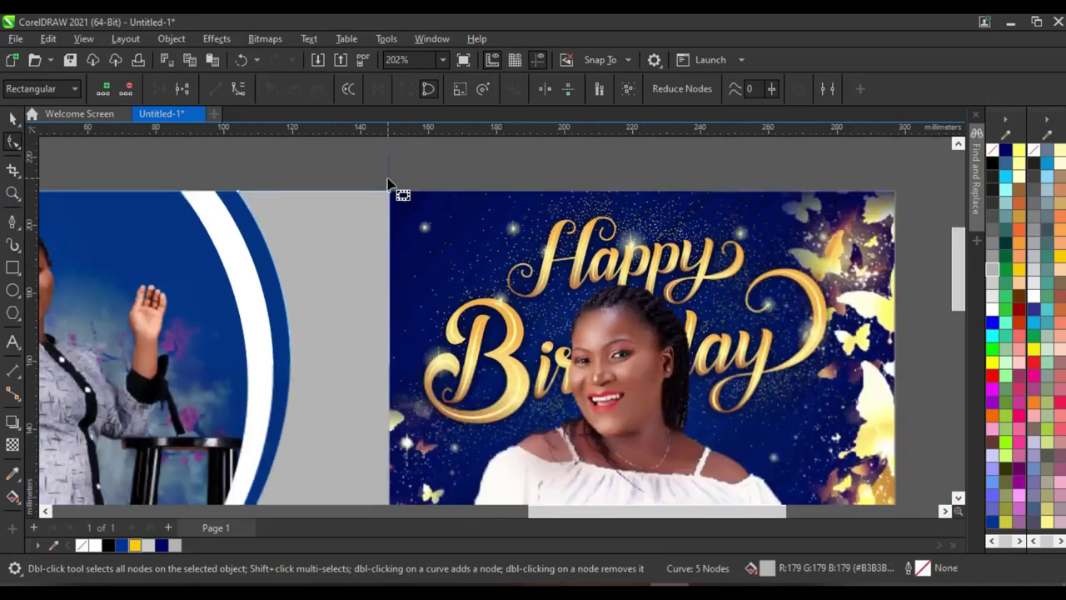
pyautogui.scroll(-1, 414, 196)
pyautogui.click(13, 121)
pyautogui.scroll(1, 291, 200)
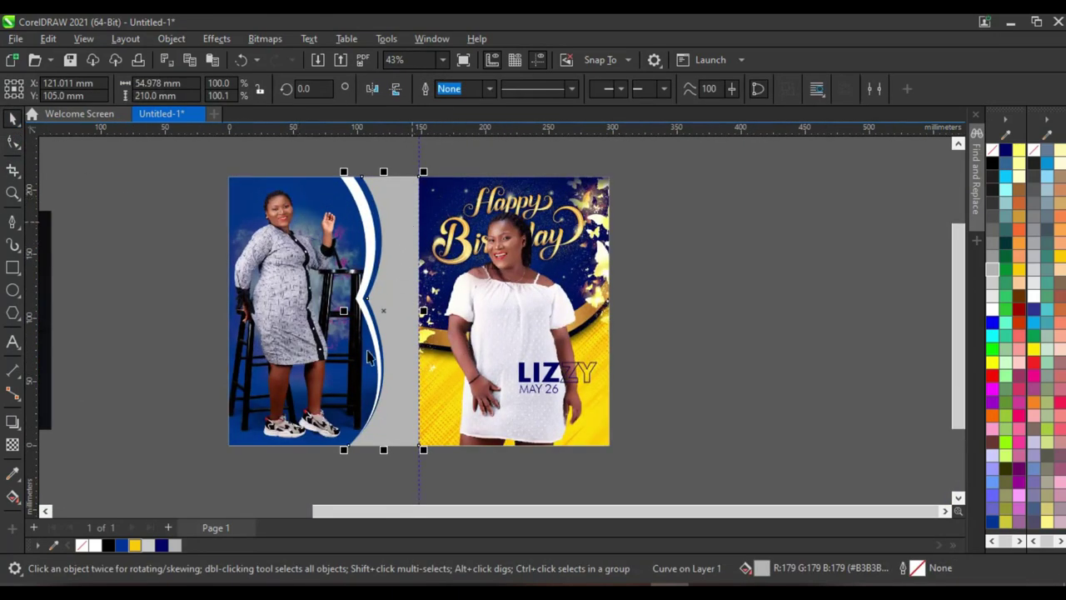
# Bring the yellow striped image 4813762 from New folder (9) into the CorelDRAW document beside the flyer
pyautogui.click(134, 585)
pyautogui.click(147, 285)
pyautogui.click(176, 210)
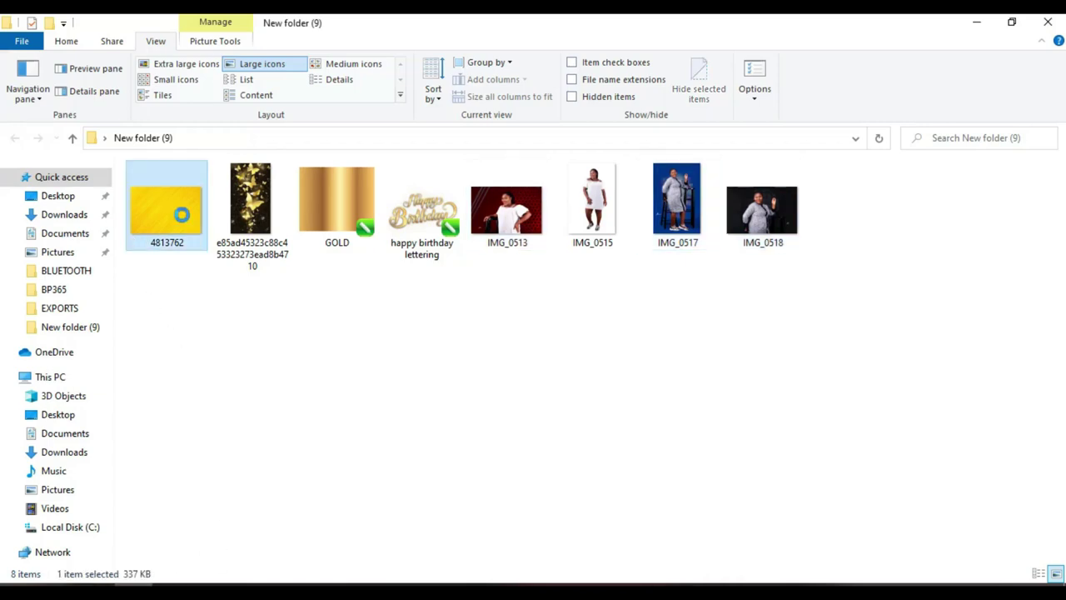
pyautogui.moveTo(170, 214); pyautogui.dragTo(733, 325)
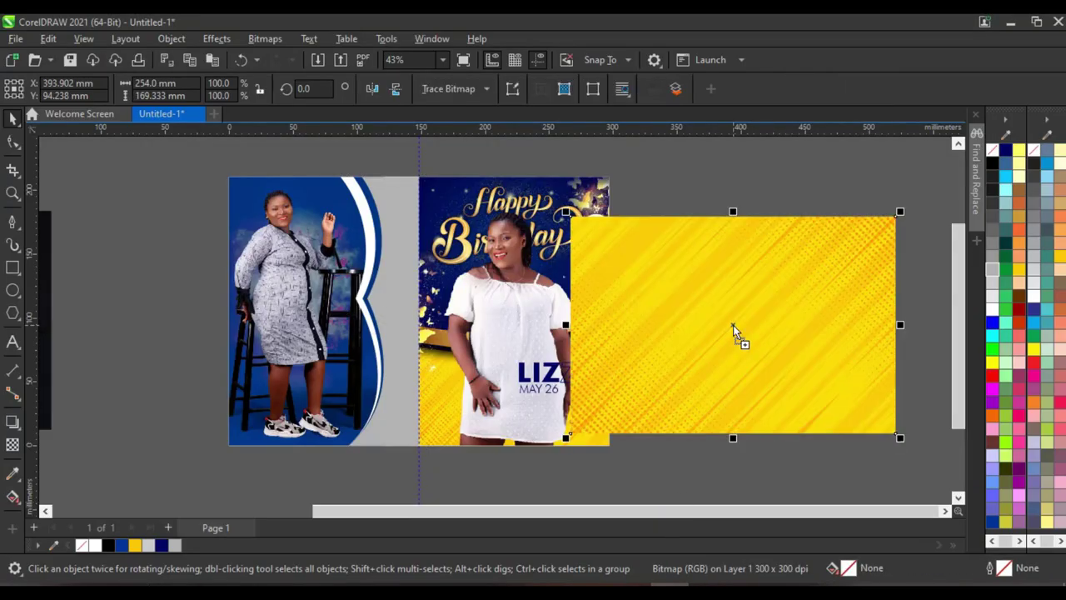
# PowerClip the yellow striped image inside the grey wavy shape
pyautogui.rightClick(757, 336)
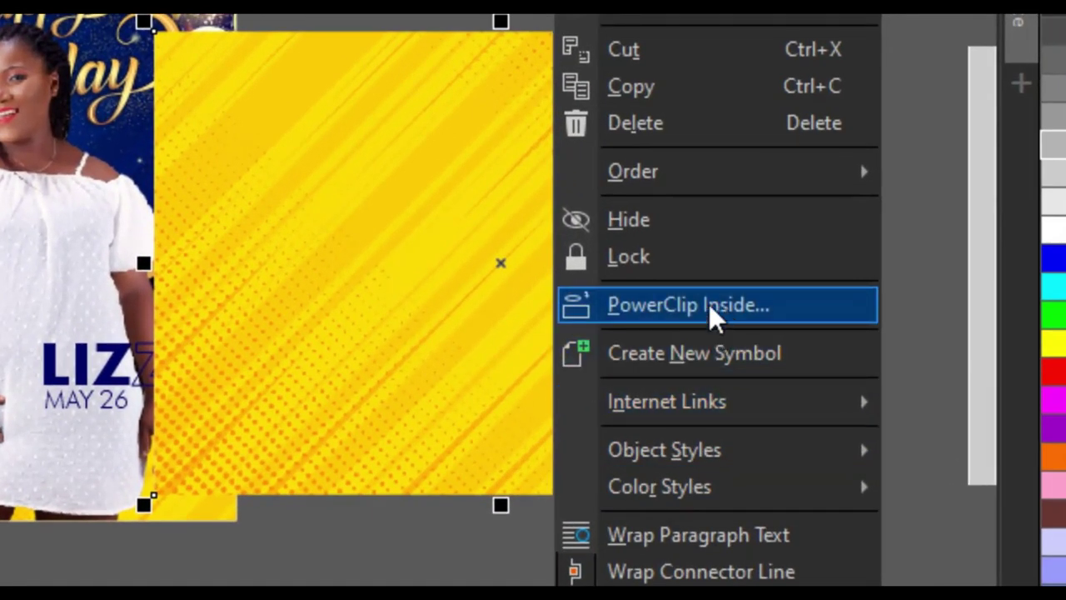
pyautogui.click(820, 344)
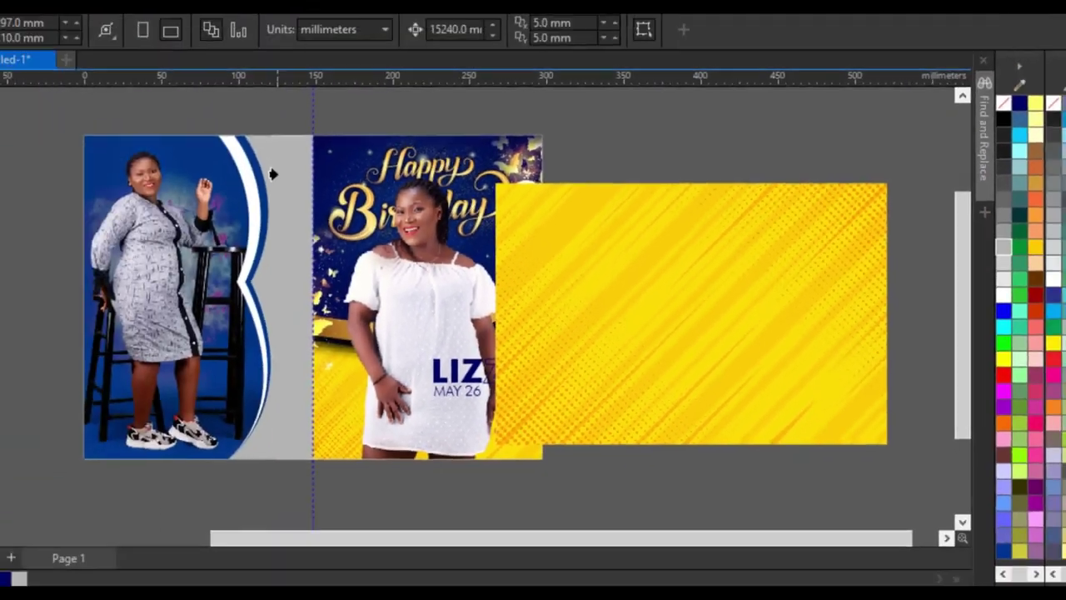
pyautogui.click(389, 205)
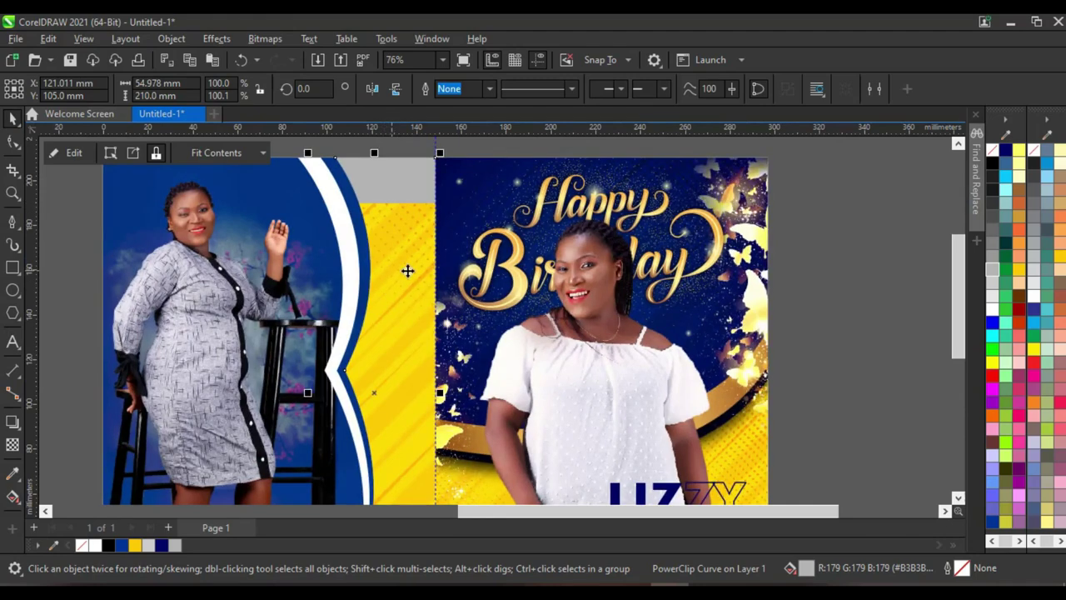
# Move the clipped yellow image up inside the wavy shape to cover its upper end, centred at about Y 140 mm
pyautogui.scroll(-3, 407, 270)
pyautogui.scroll(2, 410, 263)
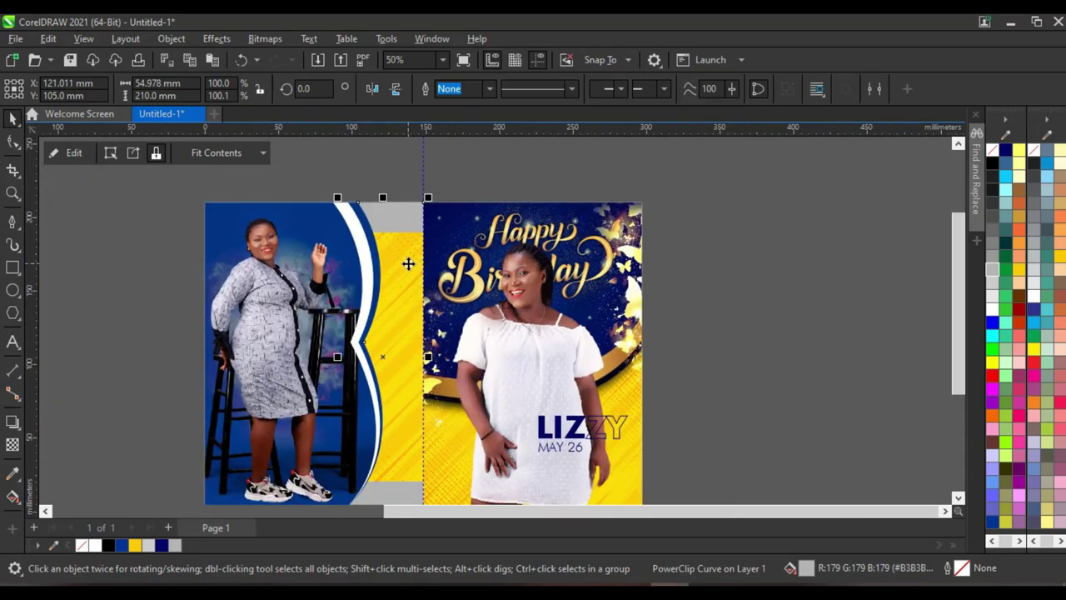
pyautogui.keyDown('ctrl'); pyautogui.click(398, 298); pyautogui.keyUp('ctrl')
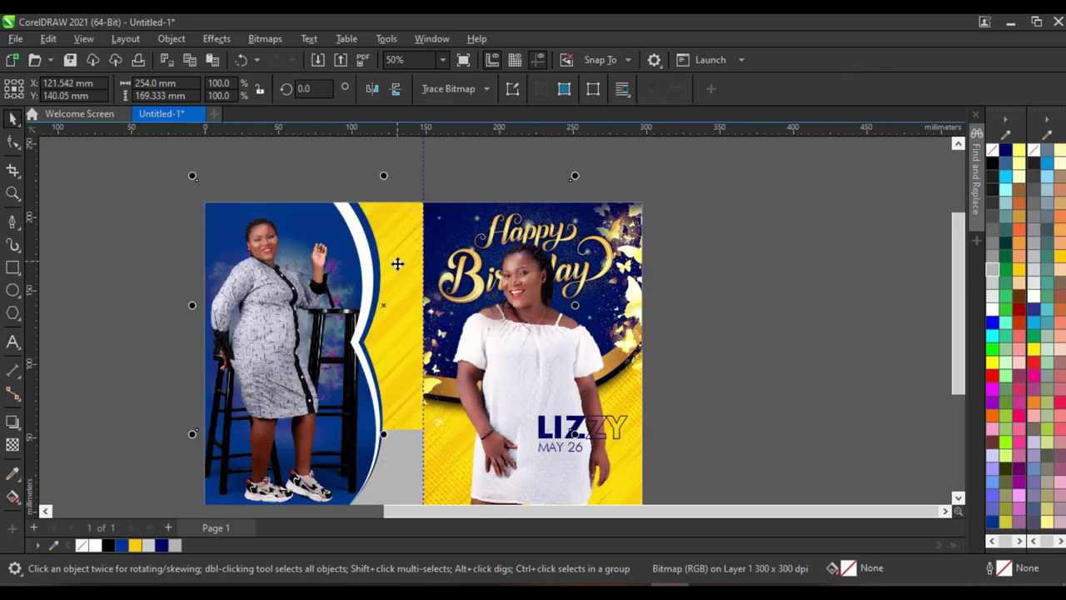
pyautogui.scroll(-2, 395, 265)
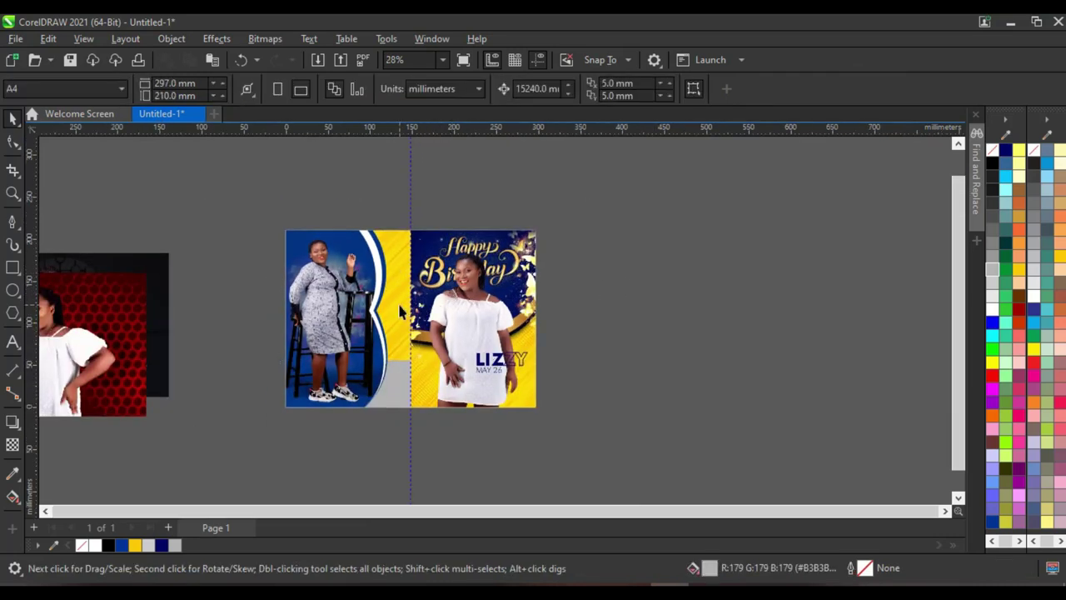
pyautogui.scroll(2, 400, 313)
# Open the wavy shape's PowerClip contents and apply a linear transparency of about -90° so the yellow image fades out downward
pyautogui.click(397, 232)
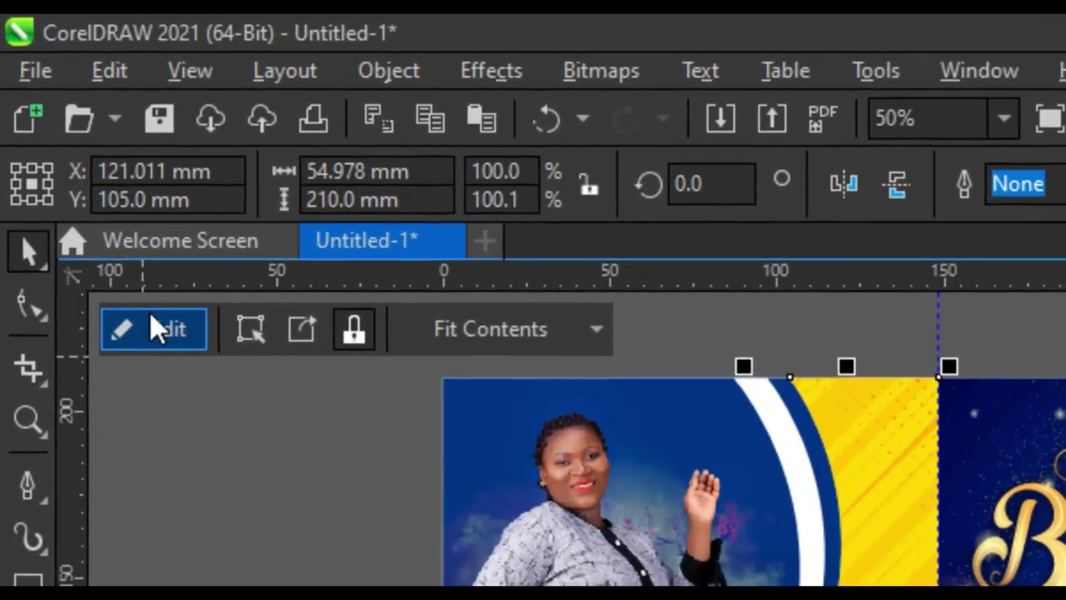
pyautogui.click(71, 153)
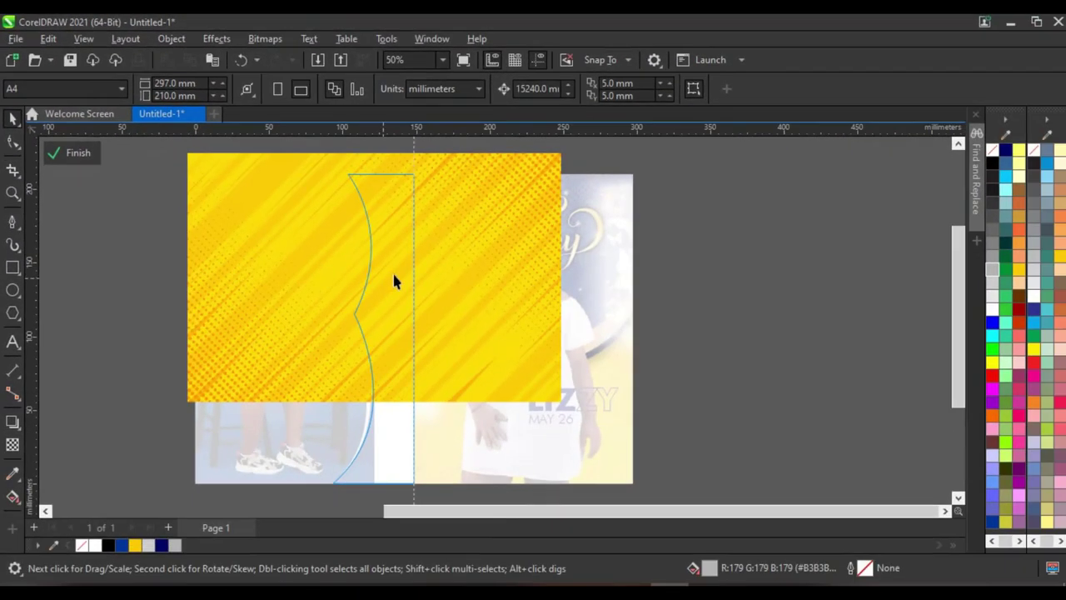
pyautogui.click(471, 240)
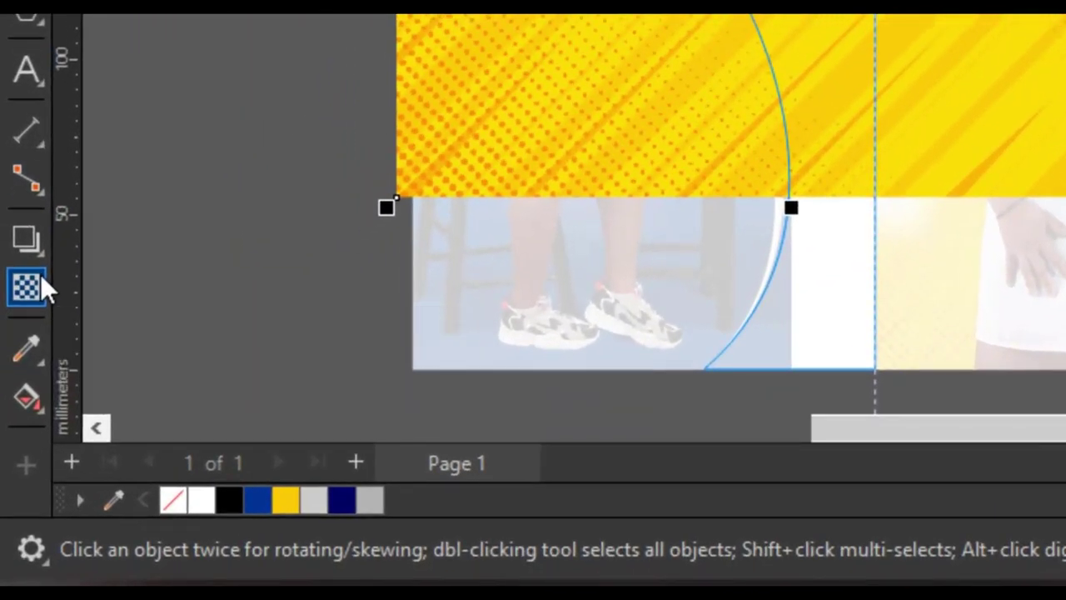
pyautogui.click(30, 333)
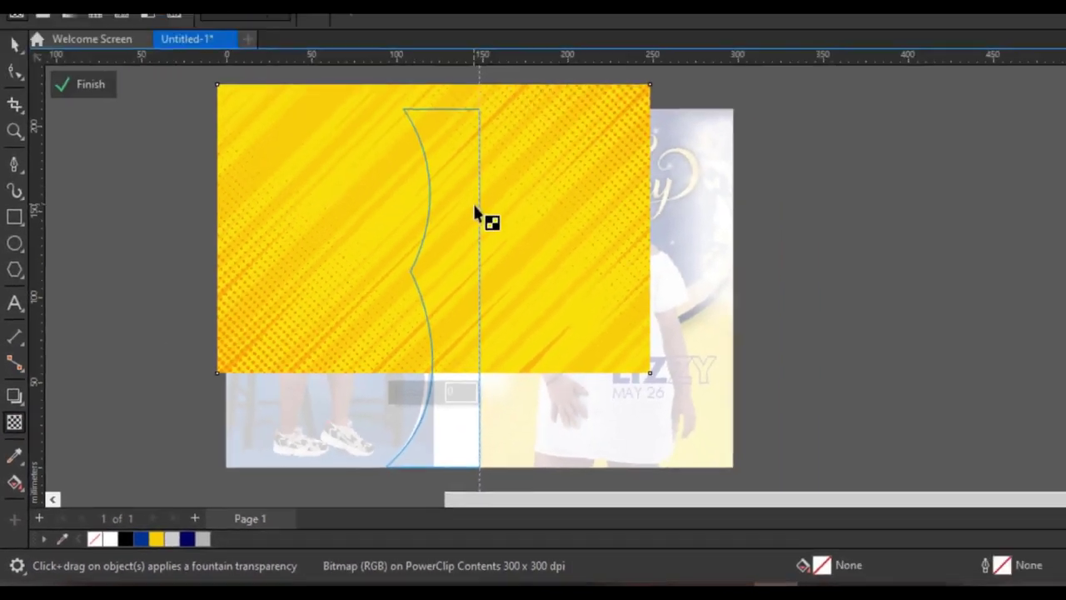
pyautogui.moveTo(475, 209); pyautogui.dragTo(456, 359)
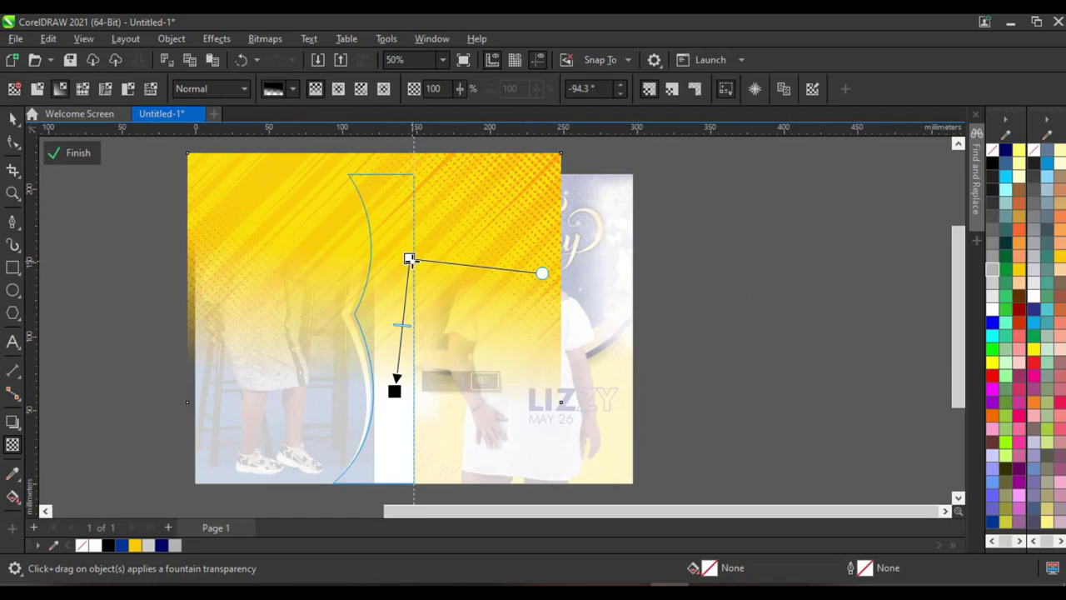
pyautogui.moveTo(409, 259); pyautogui.dragTo(395, 303)
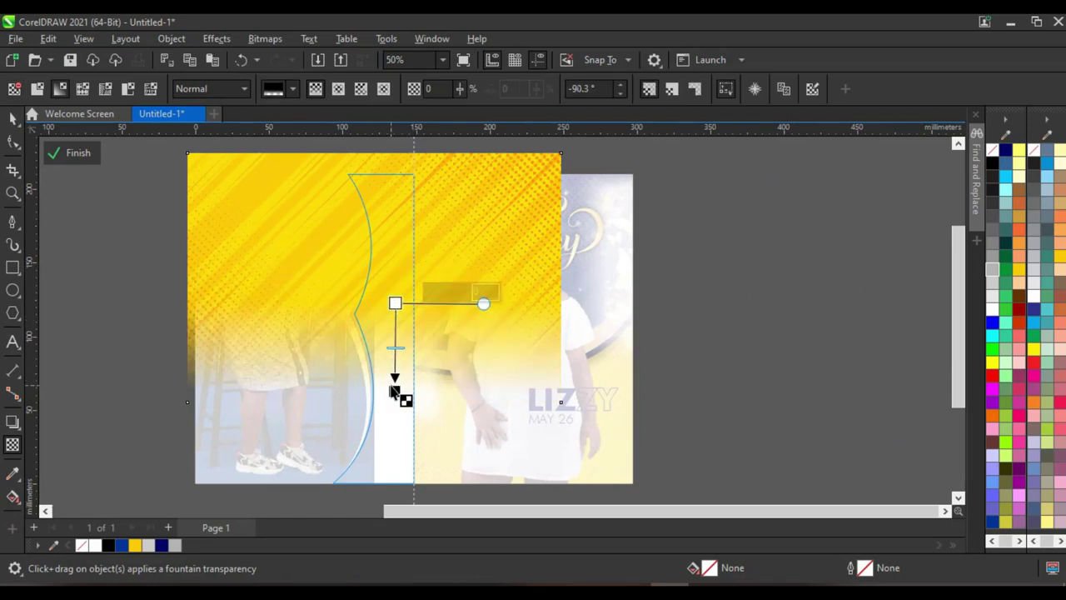
pyautogui.click(395, 392)
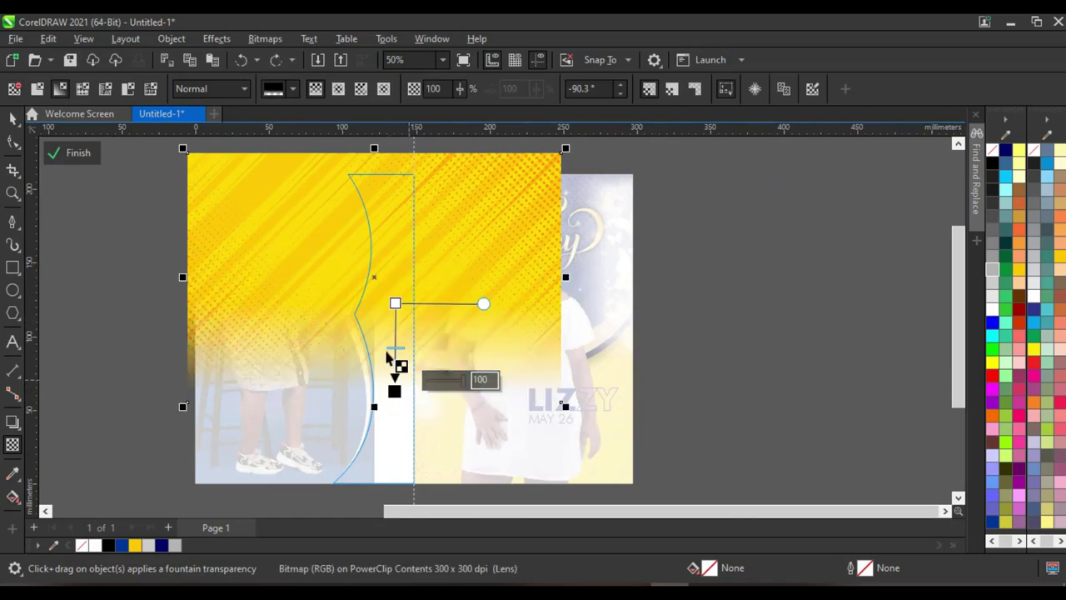
# Resize and reposition the faded yellow image within the wavy frame so the fade falls lower, and finish editing the contents
pyautogui.press('space')
pyautogui.moveTo(182, 409); pyautogui.dragTo(260, 415)
pyautogui.moveTo(419, 364); pyautogui.dragTo(433, 371)
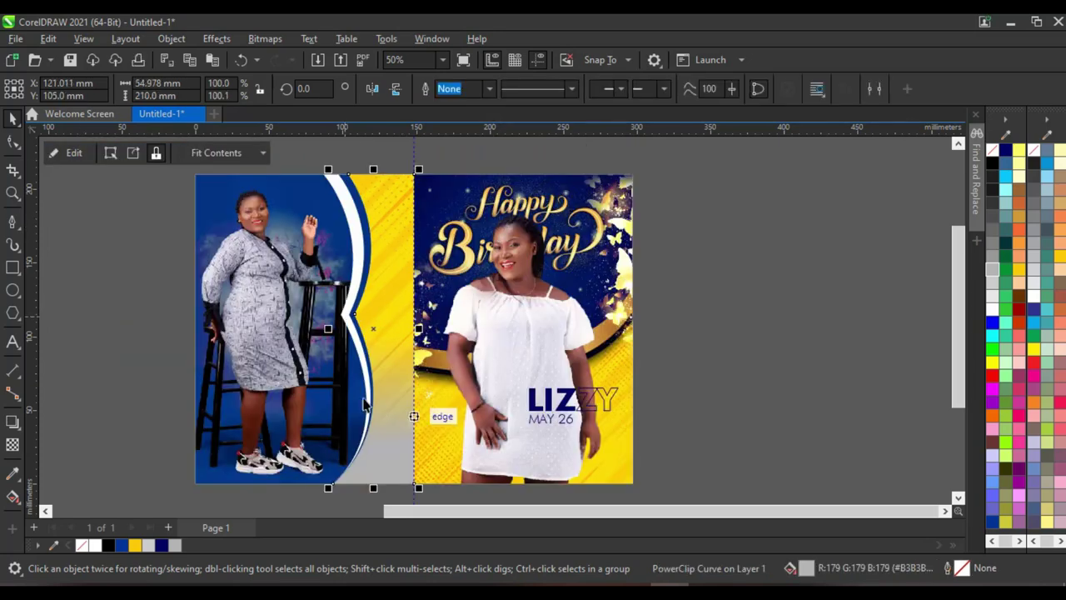
# Change the wavy container's fill to white so the yellow image fades into white at its lower end, and deselect it
pyautogui.scroll(3, 373, 497)
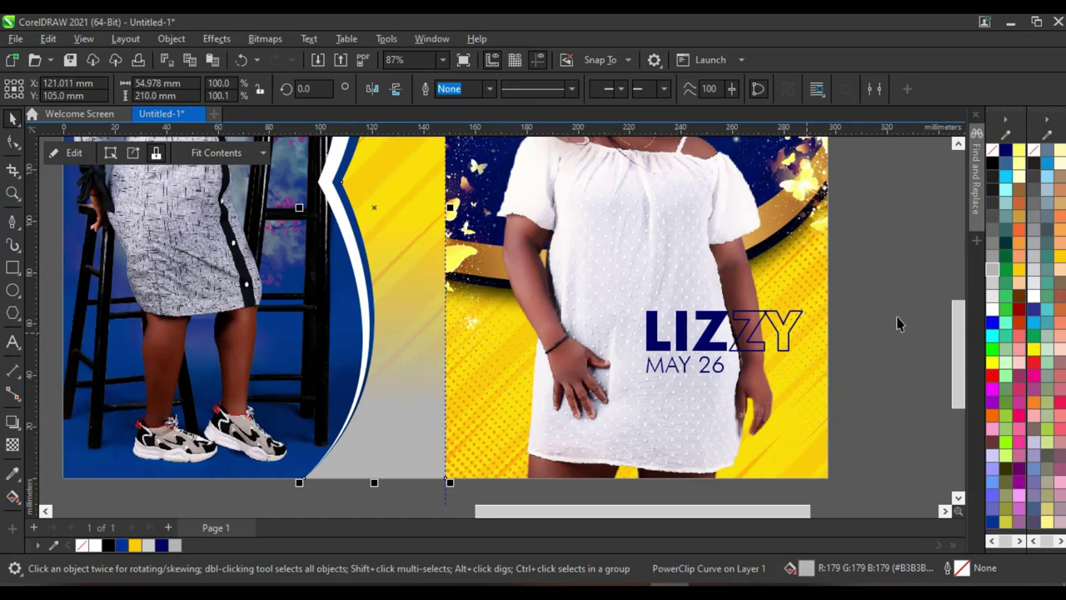
pyautogui.click(991, 310)
pyautogui.scroll(-4, 376, 386)
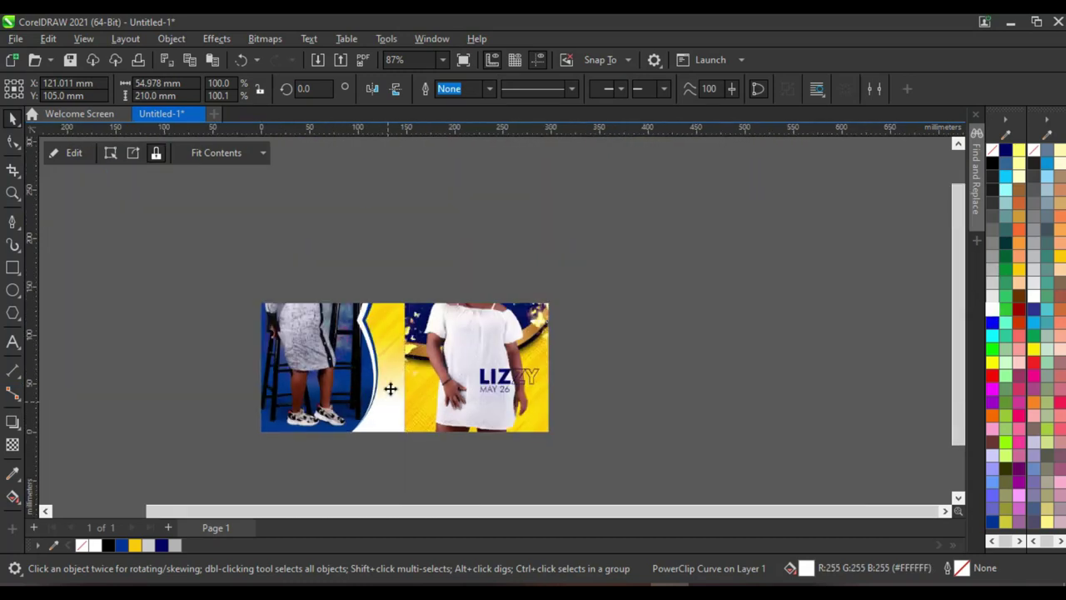
pyautogui.click(599, 286)
pyautogui.scroll(2, 443, 311)
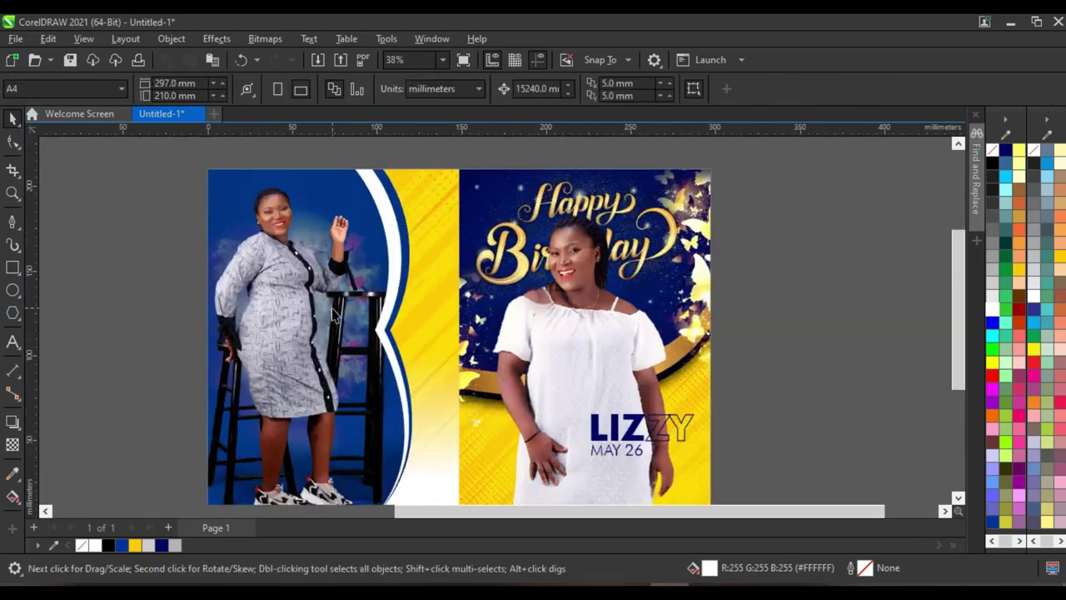
# Bring the GOLD.cdr gradient swatch into the document and place it beside the flyer
pyautogui.scroll(-2, 493, 317)
pyautogui.scroll(3, 420, 224)
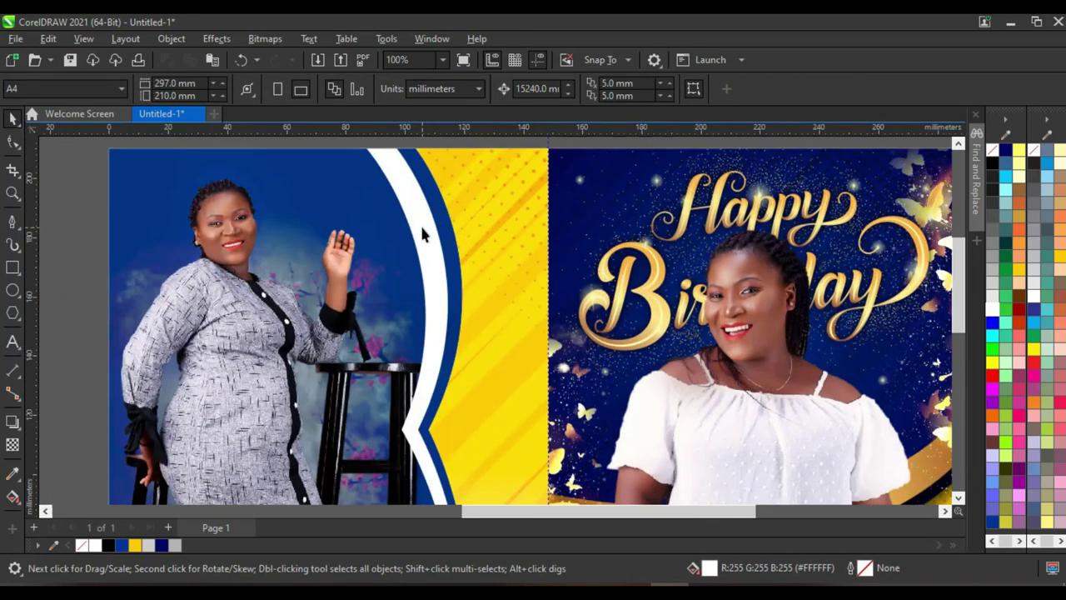
pyautogui.click(419, 223)
pyautogui.scroll(-3, 425, 250)
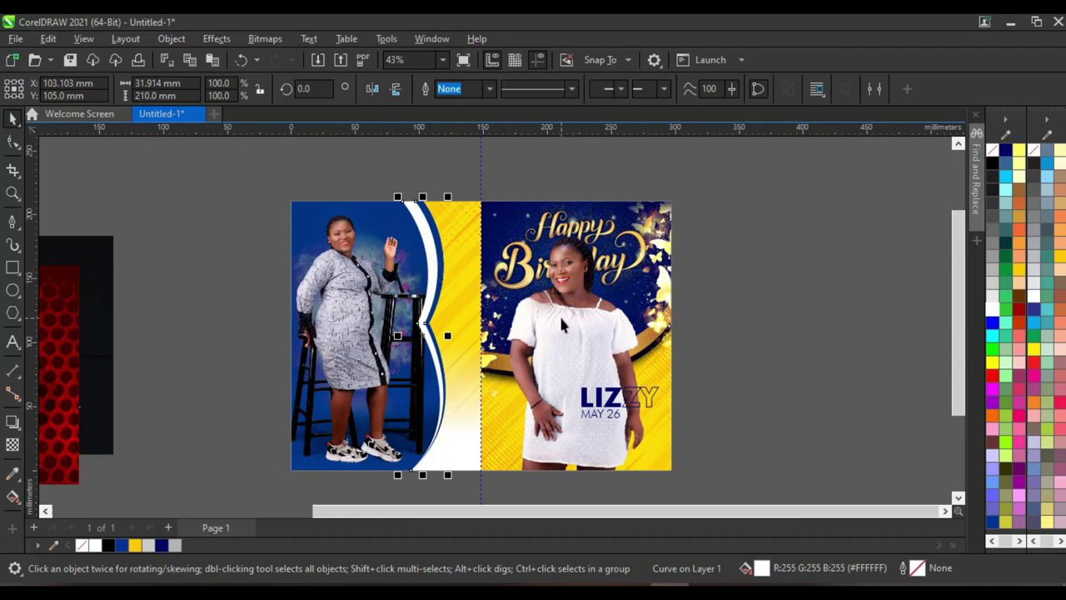
pyautogui.click(527, 353)
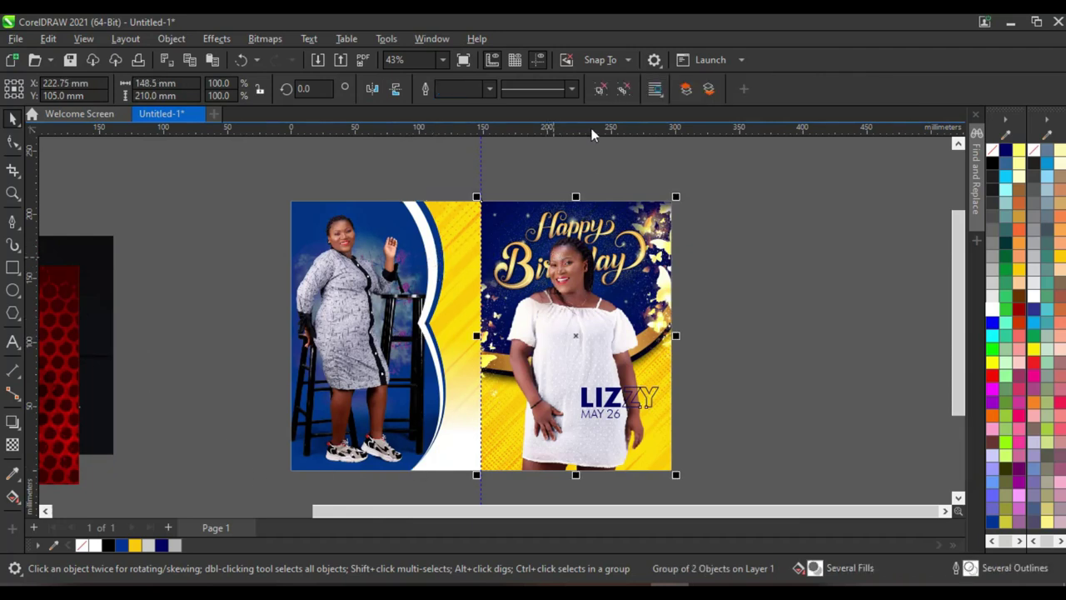
pyautogui.click(133, 583)
pyautogui.moveTo(335, 220); pyautogui.dragTo(764, 336)
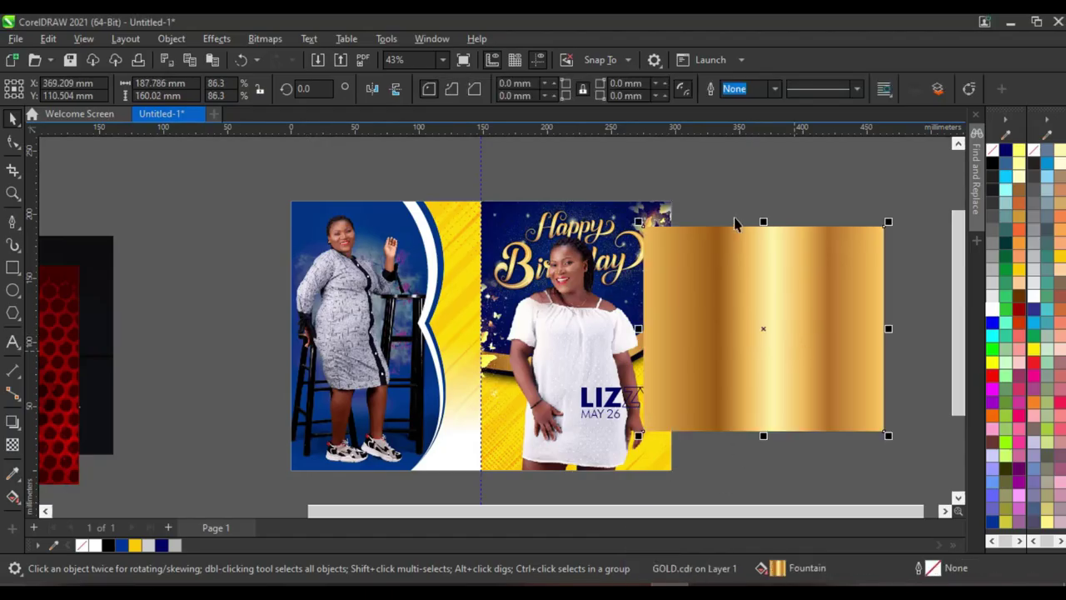
# Copy the swatch's gold fountain fill onto the white wavy strip and remove the swatch from the page
pyautogui.scroll(1, 752, 305)
pyautogui.moveTo(845, 347); pyautogui.dragTo(417, 243)
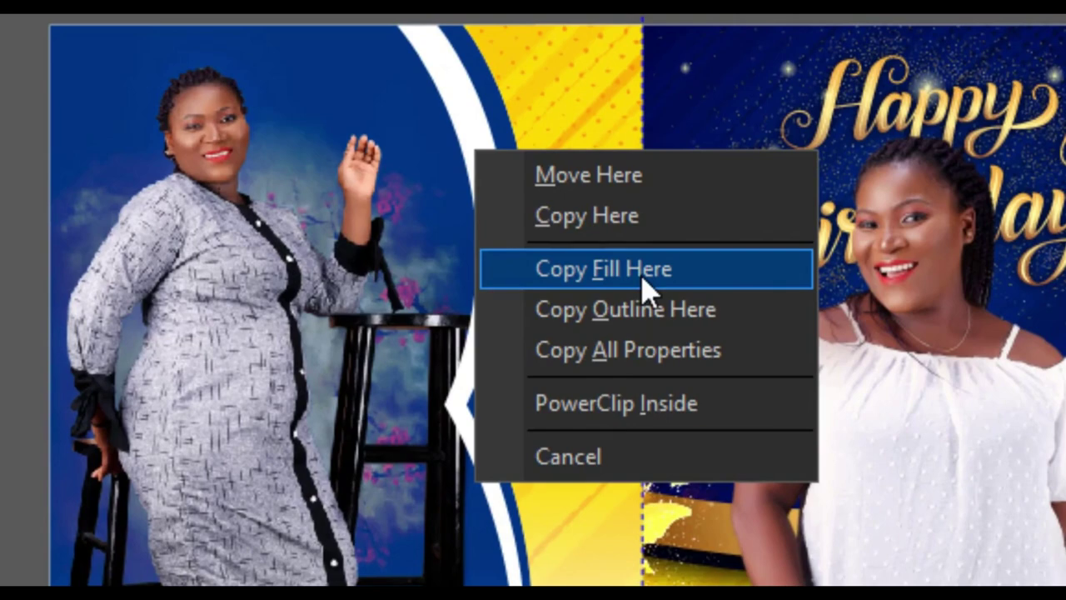
pyautogui.click(648, 290)
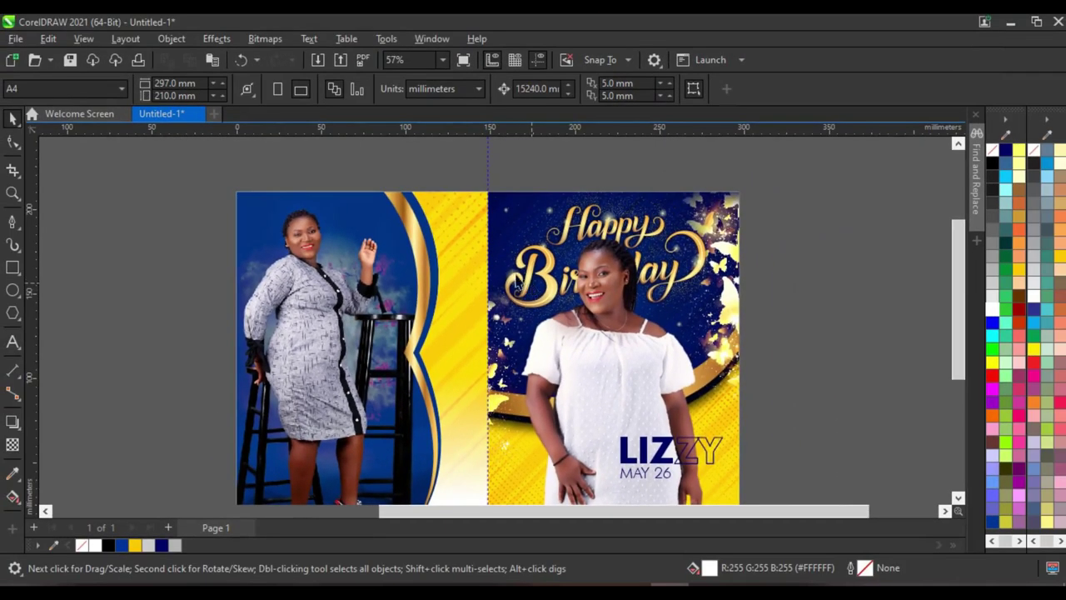
# Redirect the wavy strip's gold gradient with the Interactive Fill tool to run almost vertically from above the panel to its lower edge
pyautogui.scroll(-2, 463, 279)
pyautogui.click(462, 279)
pyautogui.scroll(2, 462, 279)
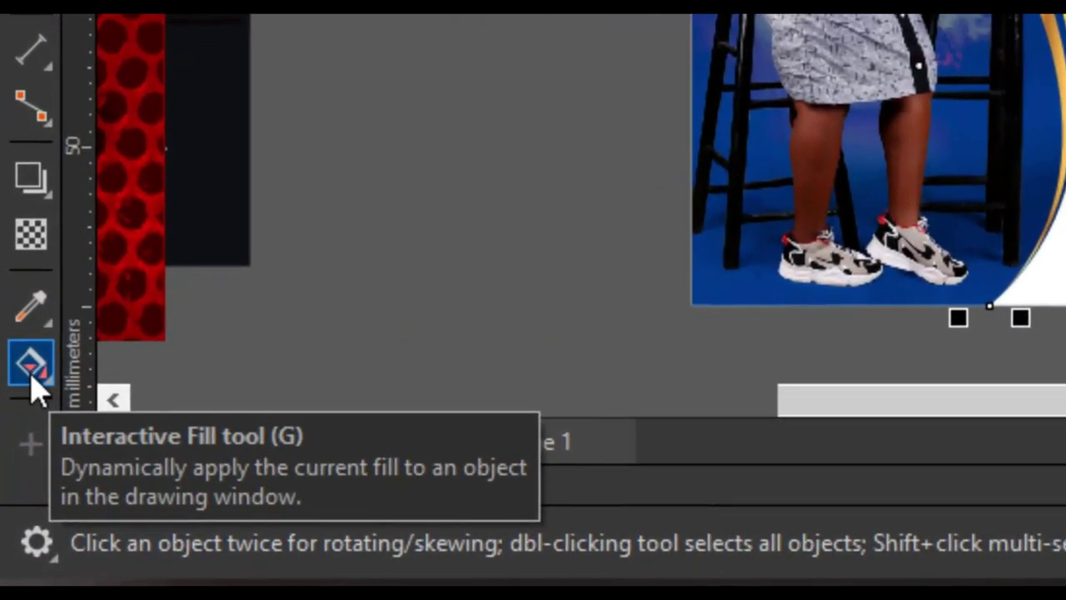
pyautogui.click(13, 498)
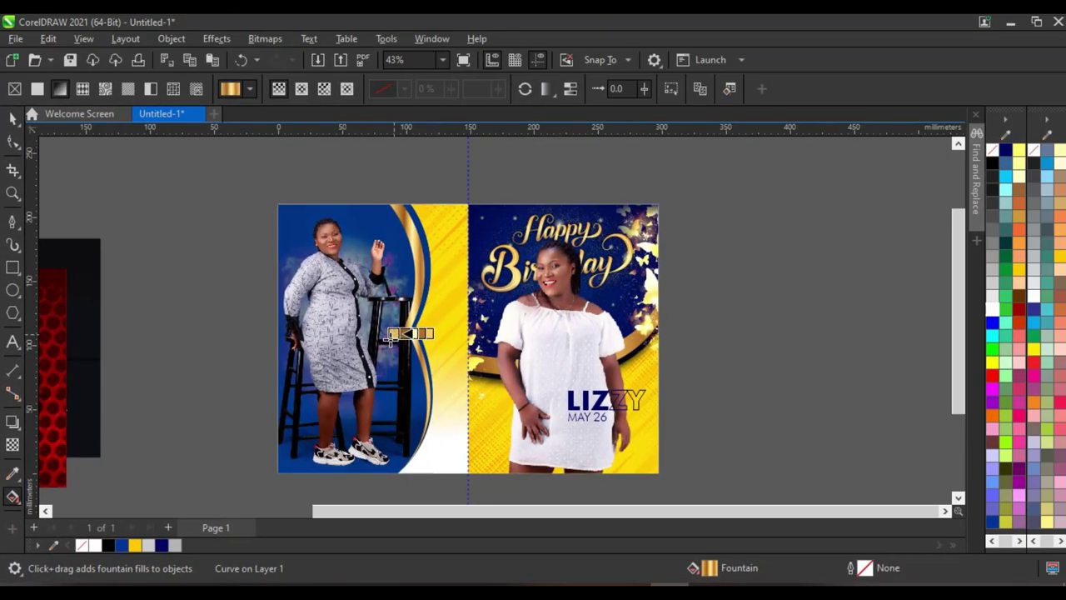
pyautogui.moveTo(333, 414); pyautogui.dragTo(476, 162)
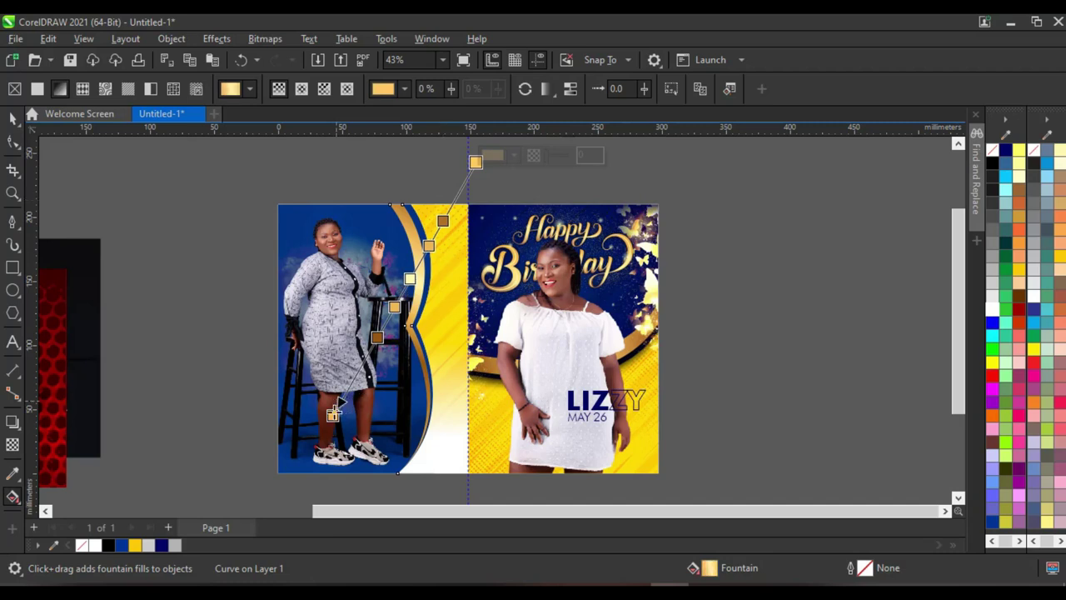
pyautogui.moveTo(328, 423); pyautogui.dragTo(315, 500)
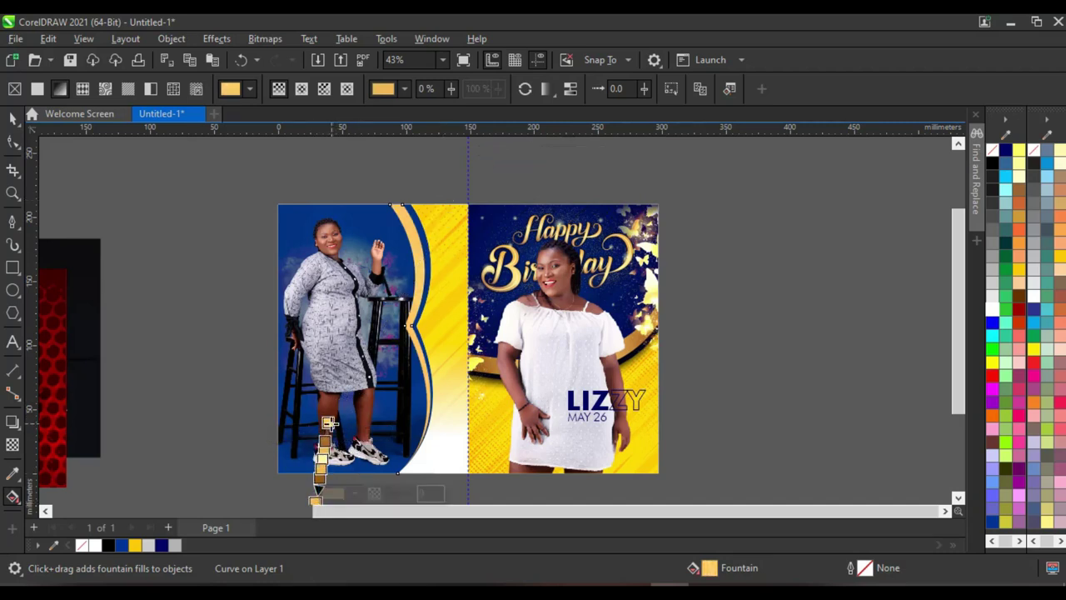
pyautogui.moveTo(329, 423); pyautogui.dragTo(372, 205)
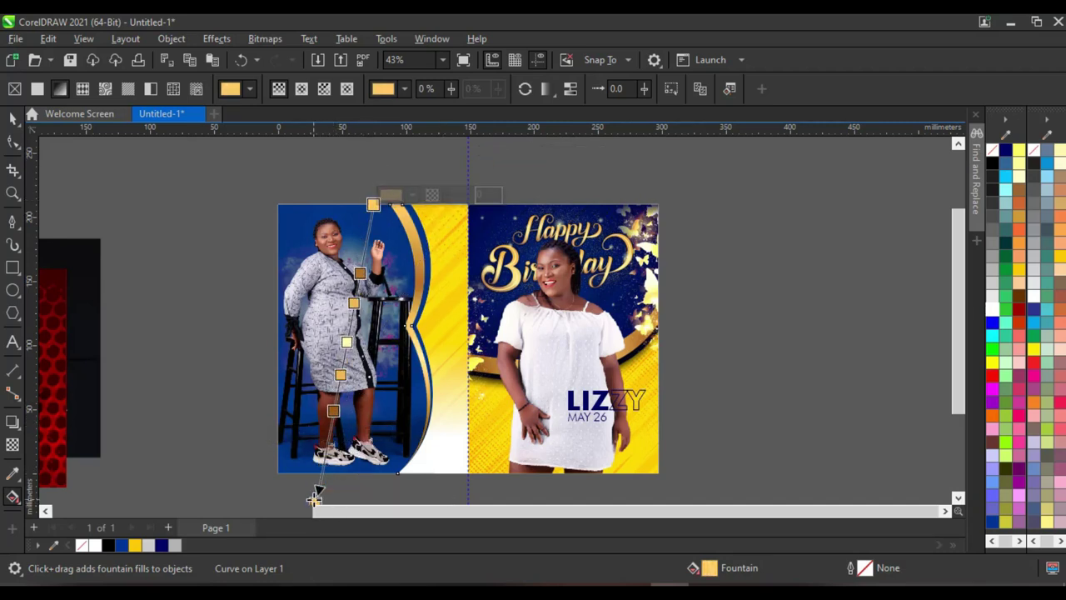
pyautogui.moveTo(315, 497); pyautogui.dragTo(326, 447)
pyautogui.moveTo(372, 204); pyautogui.dragTo(380, 142)
pyautogui.moveTo(326, 447); pyautogui.dragTo(320, 472)
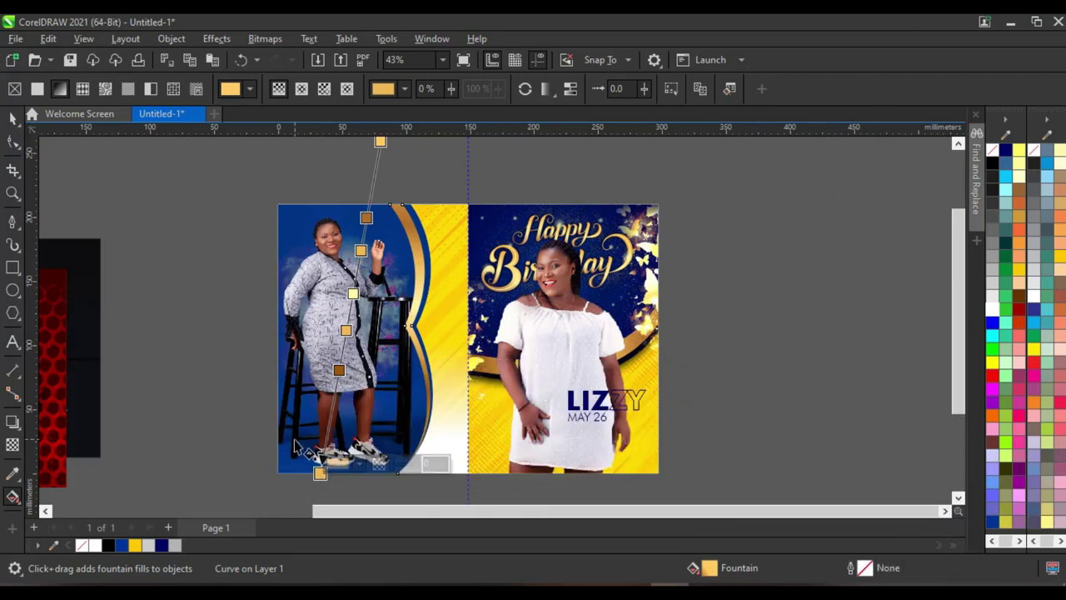
pyautogui.click(12, 118)
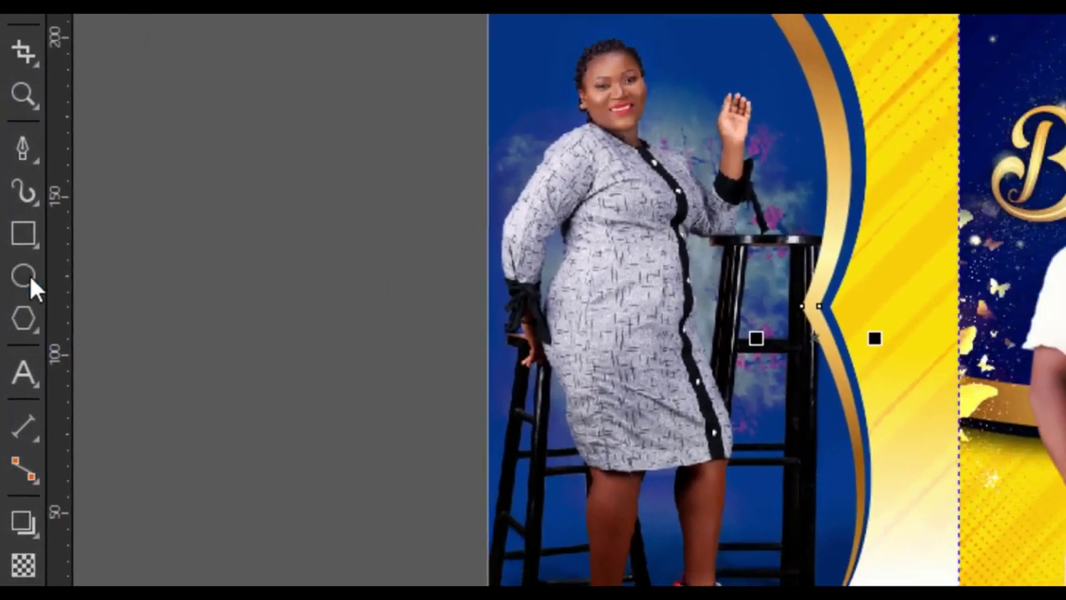
# Draw a white circle about 81 mm in diameter in the empty area left of the page
pyautogui.click(25, 278)
pyautogui.scroll(1, 866, 347)
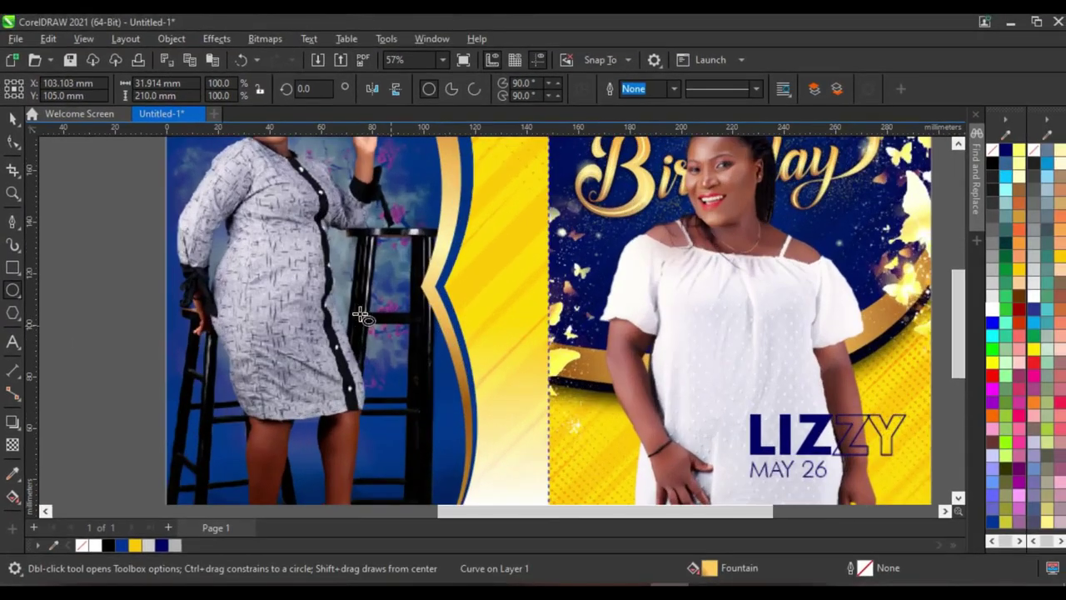
pyautogui.scroll(-2, 867, 312)
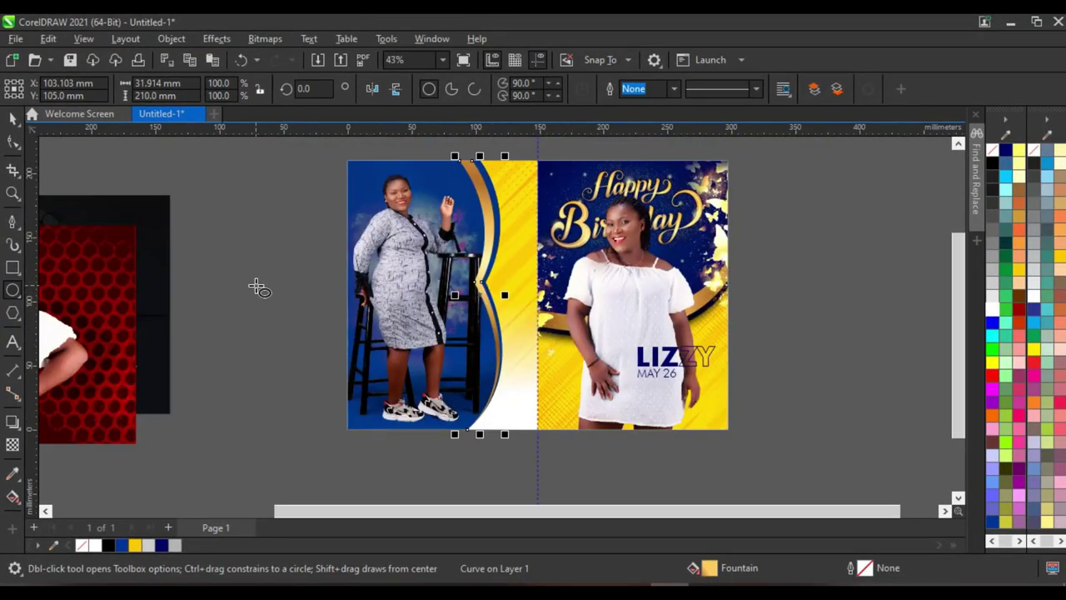
pyautogui.moveTo(234, 247); pyautogui.dragTo(346, 360)
pyautogui.click(15, 121)
pyautogui.scroll(2, 178, 357)
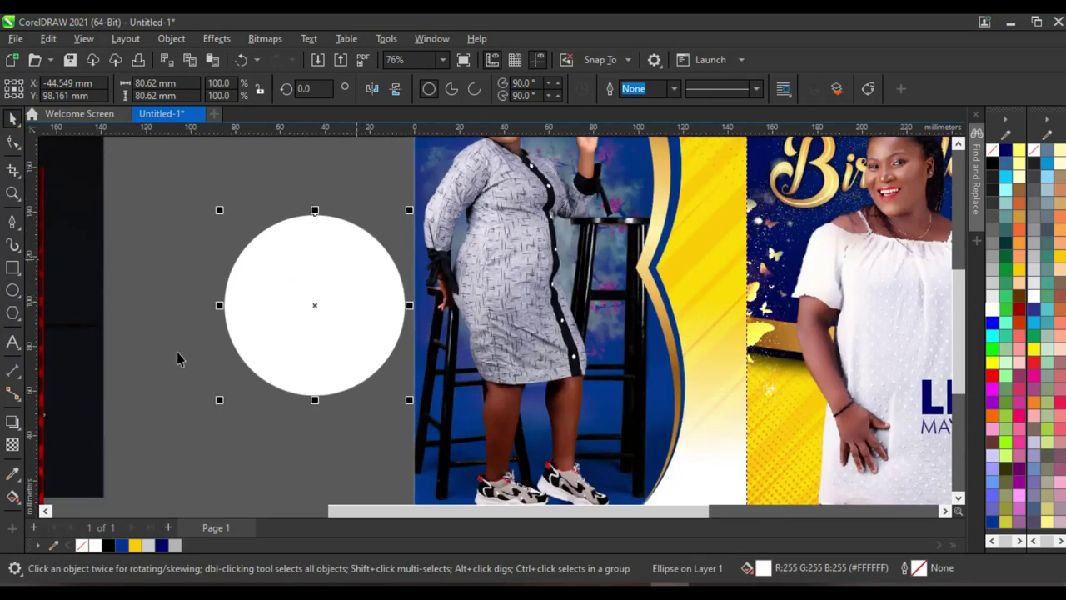
# Copy the gold fountain fill from the wavy strip onto the white circle
pyautogui.scroll(-1, 322, 339)
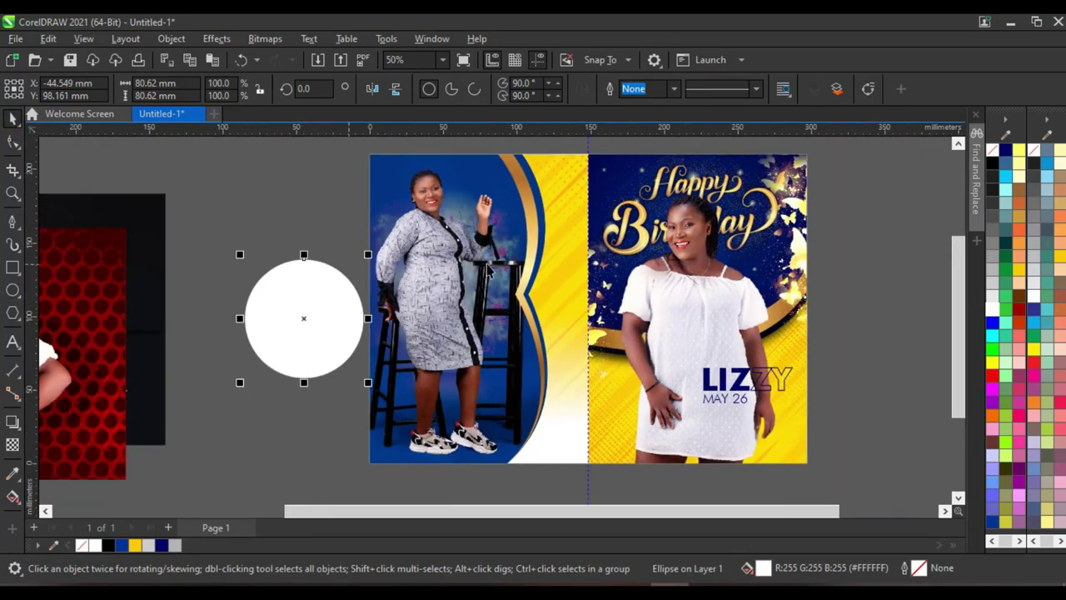
pyautogui.scroll(1, 533, 221)
pyautogui.click(526, 217)
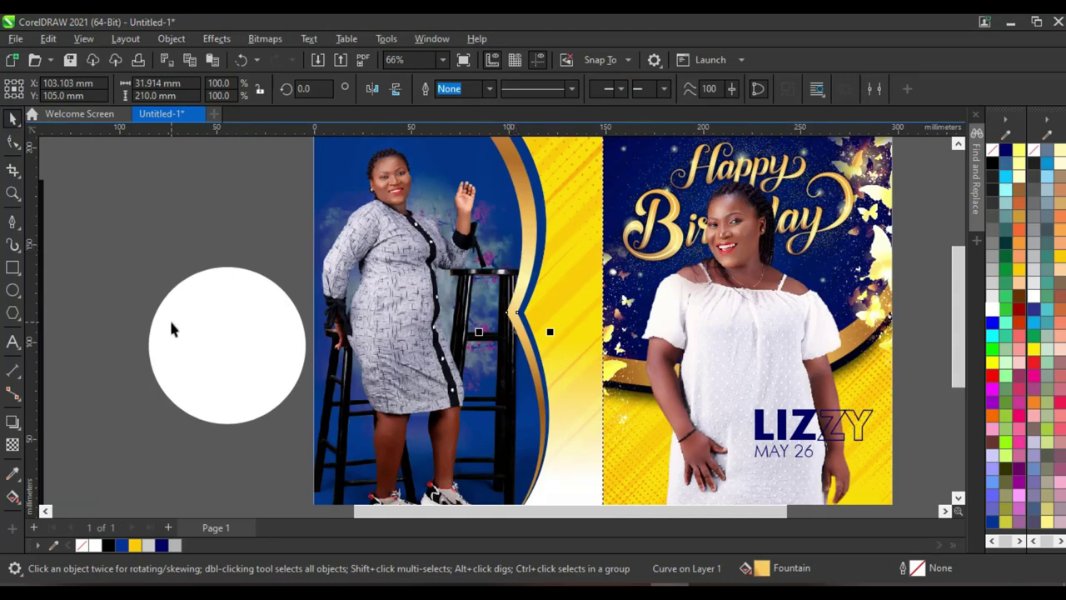
pyautogui.moveTo(529, 230); pyautogui.dragTo(227, 322)
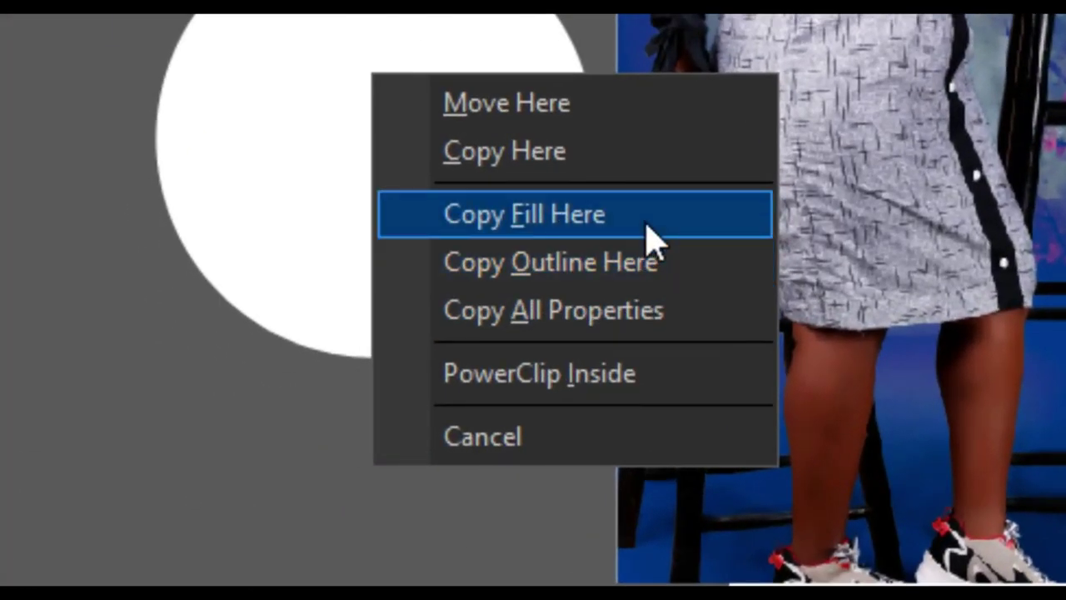
pyautogui.click(648, 222)
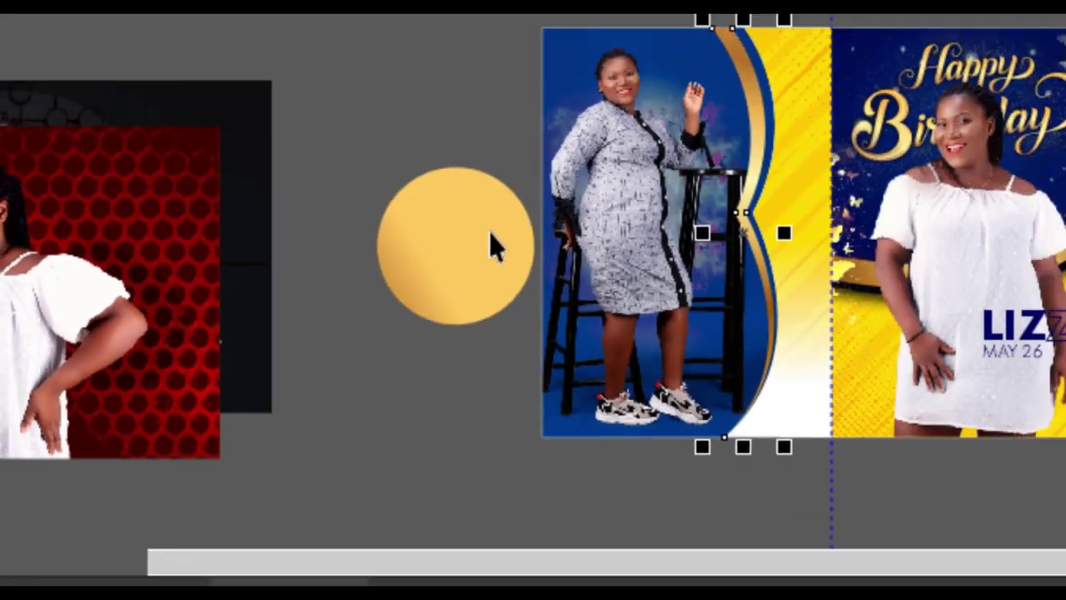
# Reposition the circle's gradient with the Interactive Fill tool so the gold bands run diagonally across it from upper left to lower right
pyautogui.click(627, 141)
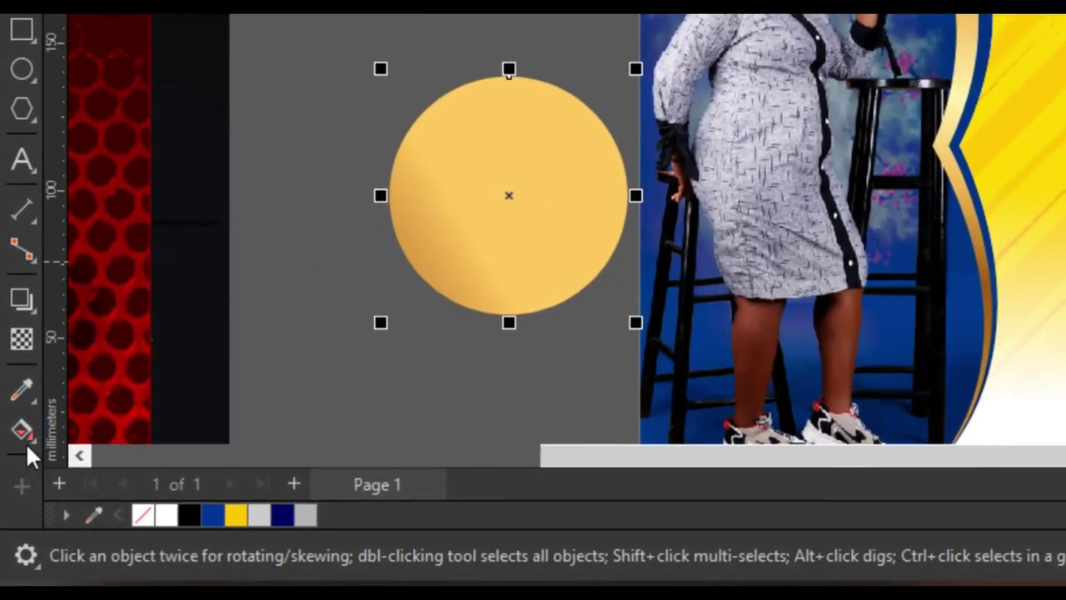
pyautogui.click(17, 467)
pyautogui.scroll(-2, 433, 245)
pyautogui.scroll(-1, 589, 164)
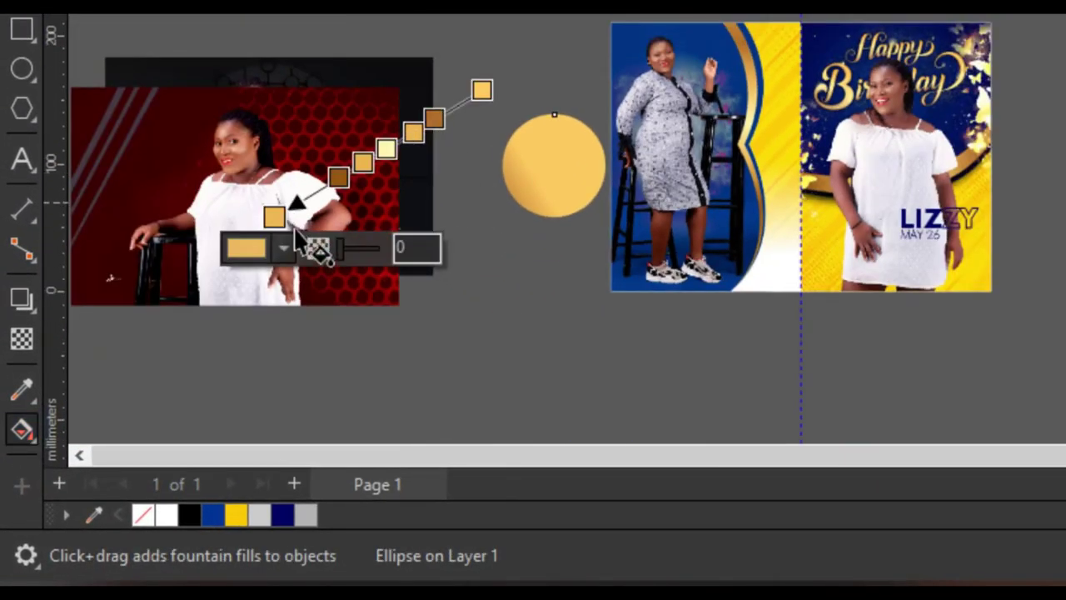
pyautogui.moveTo(482, 88); pyautogui.dragTo(577, 198)
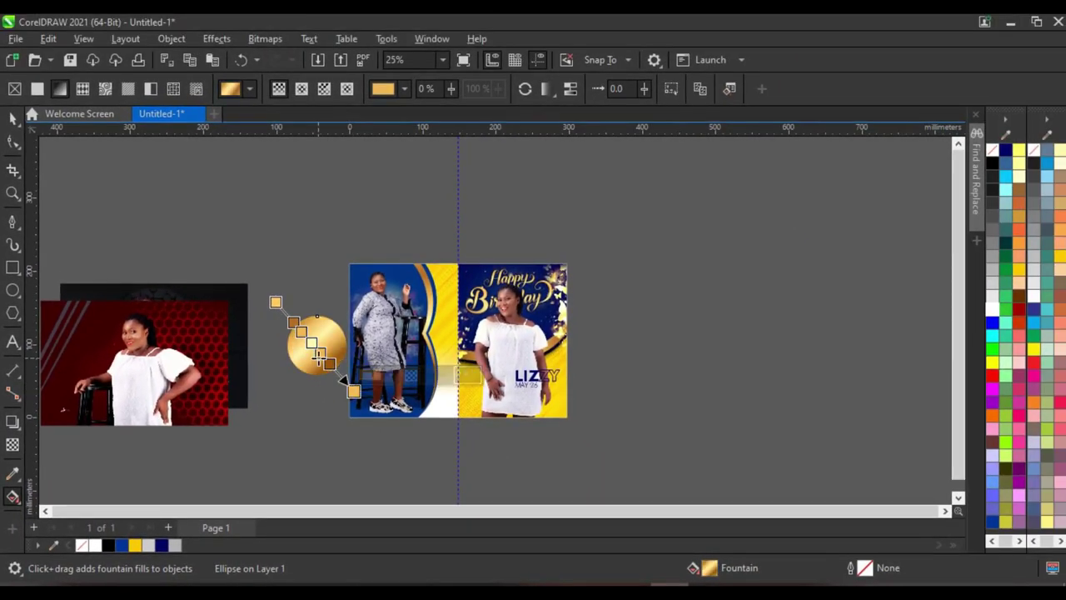
pyautogui.scroll(1, 295, 316)
pyautogui.moveTo(250, 281); pyautogui.dragTo(267, 241)
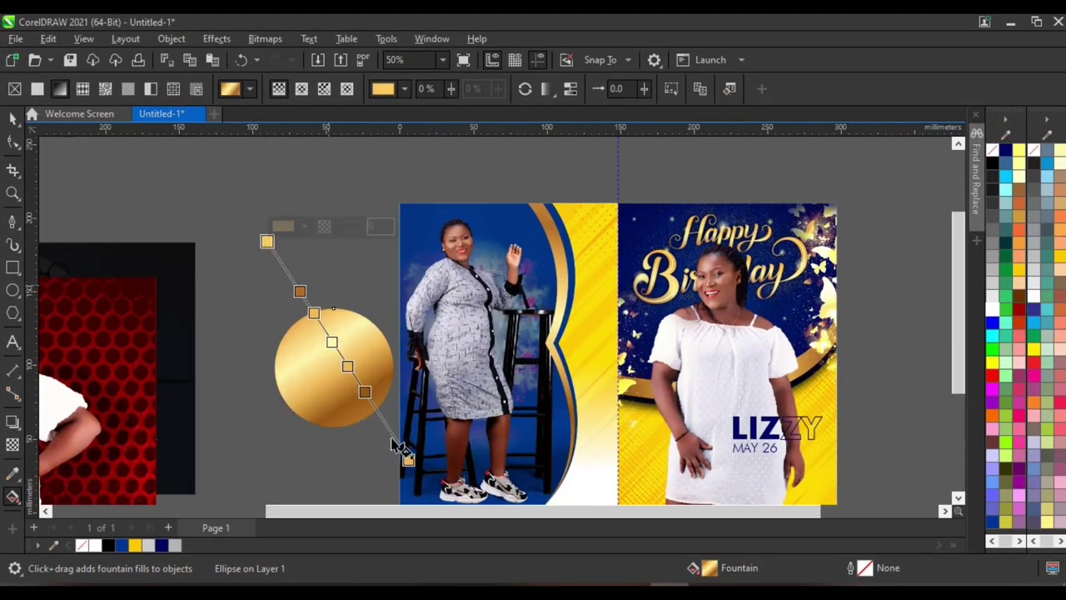
pyautogui.moveTo(409, 459); pyautogui.dragTo(395, 483)
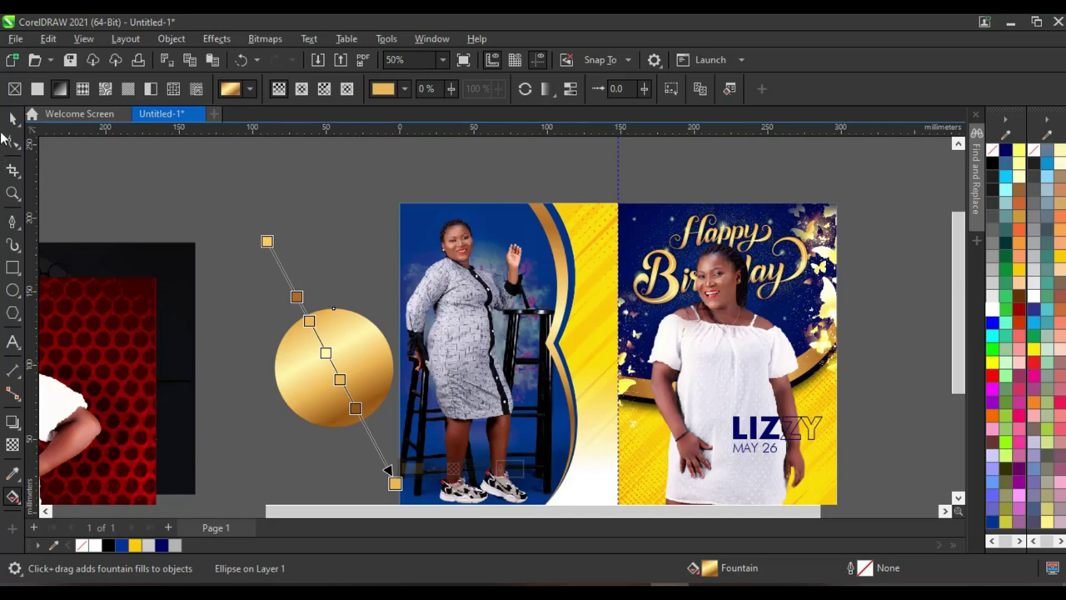
pyautogui.click(13, 119)
# Duplicate the gold circle concentrically at about 65 mm in diameter and fill the smaller copy with white
pyautogui.scroll(1, 393, 384)
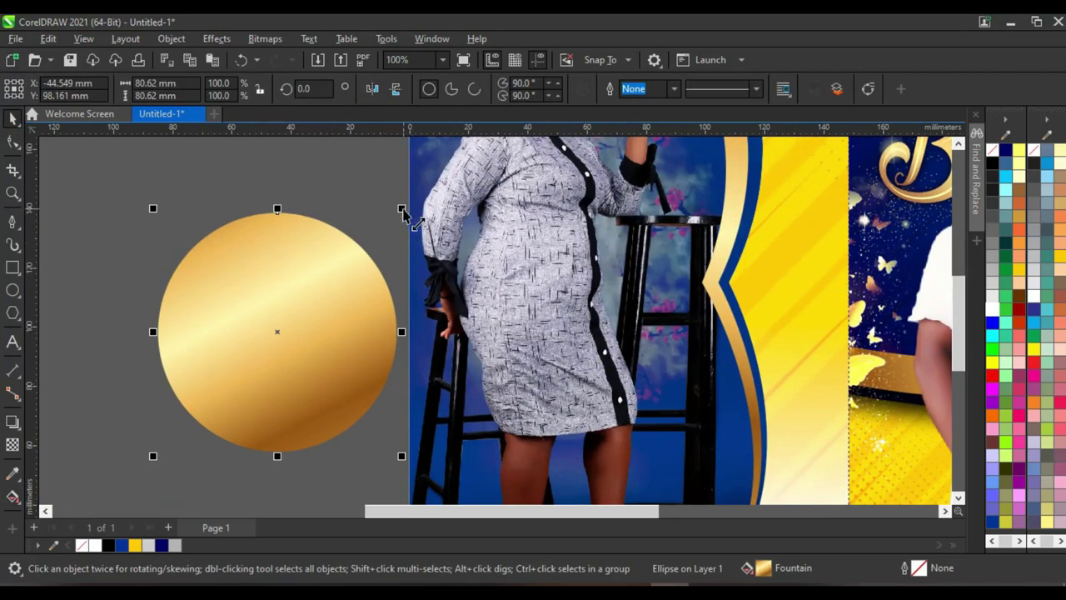
pyautogui.moveTo(403, 212); pyautogui.dragTo(492, 238)
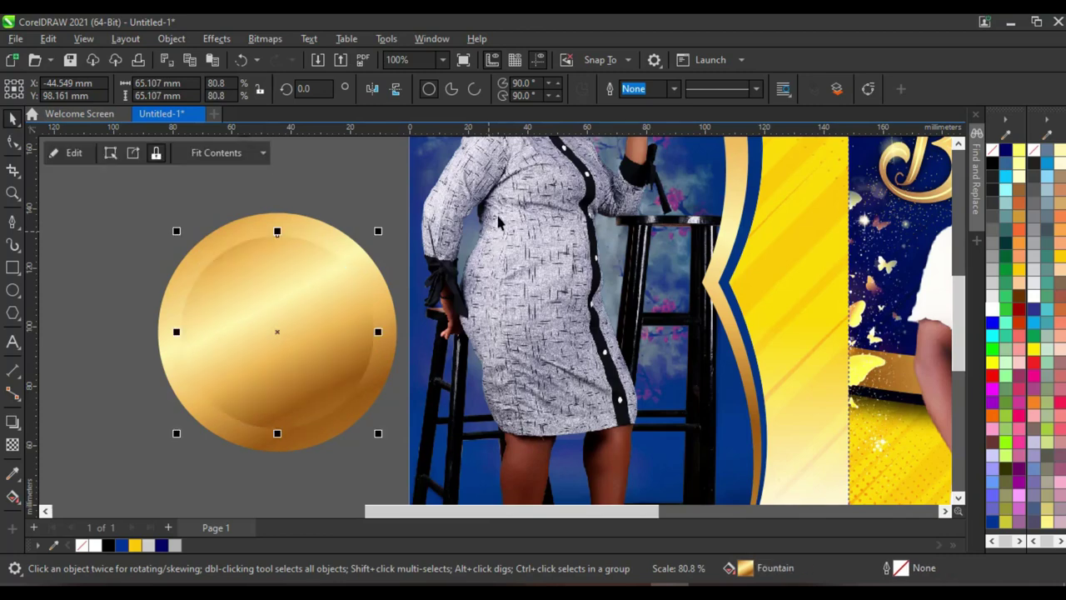
pyautogui.rightClick(487, 221)
pyautogui.click(516, 212)
pyautogui.click(306, 282)
pyautogui.scroll(-3, 309, 300)
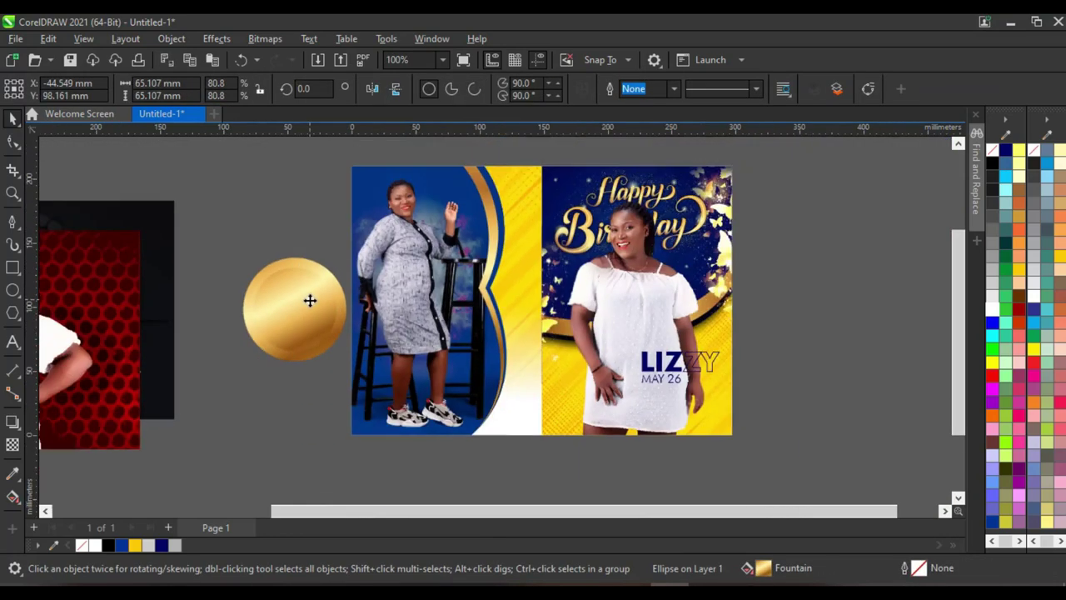
pyautogui.scroll(3, 309, 300)
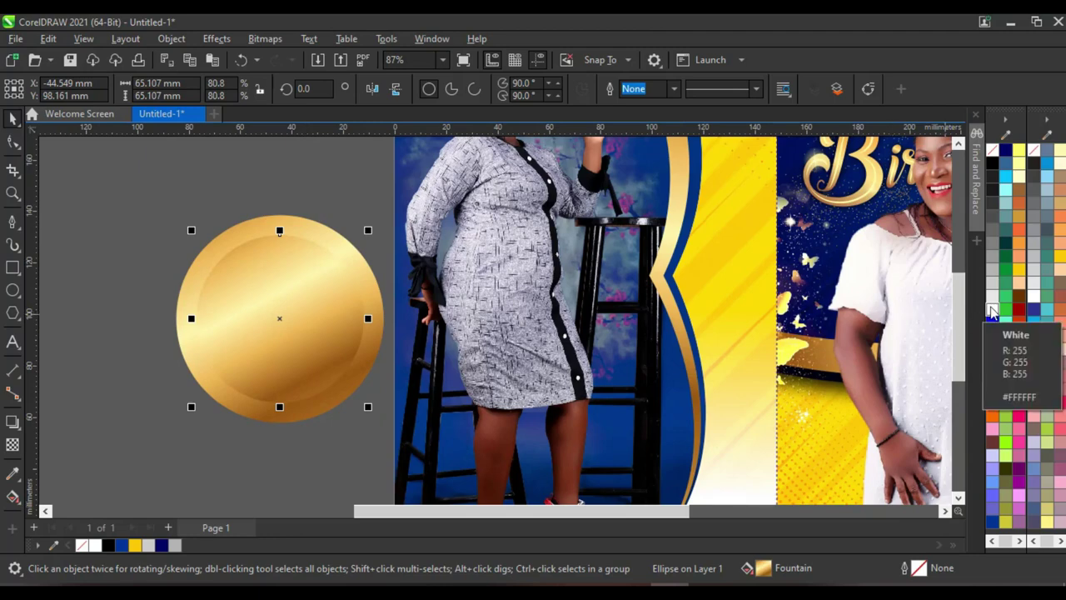
pyautogui.click(993, 310)
# Move the dark-background source photo down behind the red one, away from the circles, and deselect everything
pyautogui.scroll(-3, 255, 262)
pyautogui.hotkey('ctrl', 'v')
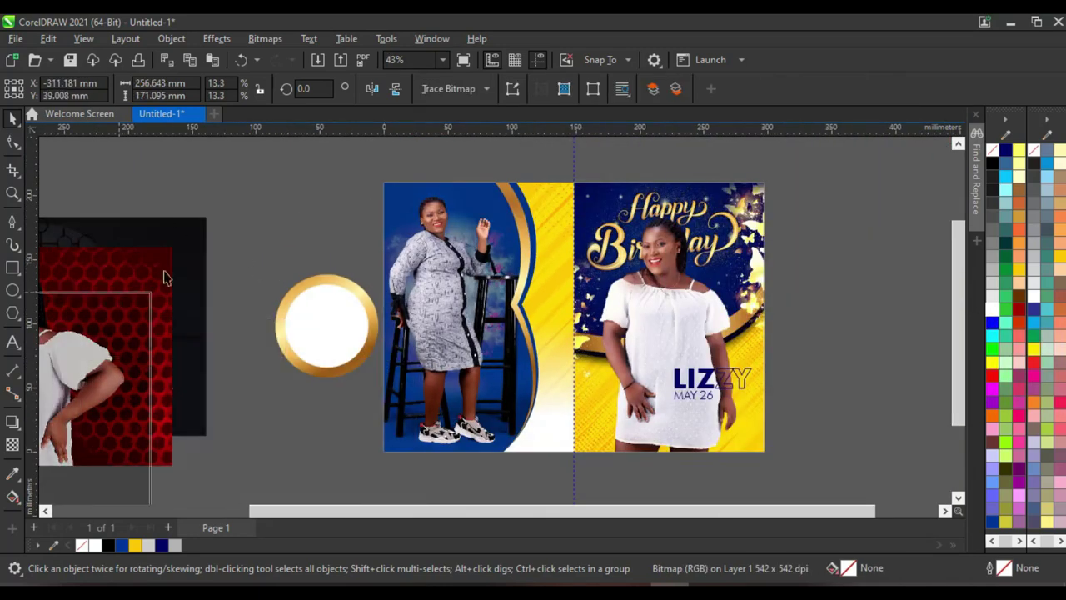
pyautogui.click(329, 325)
pyautogui.click(399, 379)
pyautogui.click(238, 246)
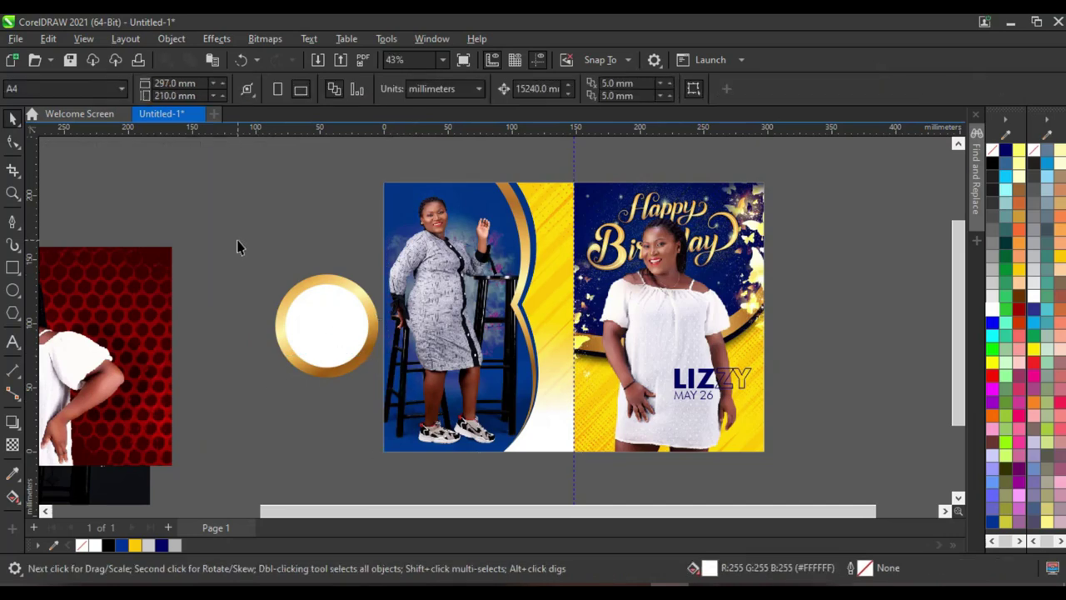
# Move both circles together onto the wavy strip of the photo panel and scale them to about 66 mm in diameter
pyautogui.moveTo(237, 246); pyautogui.dragTo(387, 388)
pyautogui.scroll(2, 387, 389)
pyautogui.moveTo(265, 319); pyautogui.dragTo(542, 325)
pyautogui.scroll(1, 554, 279)
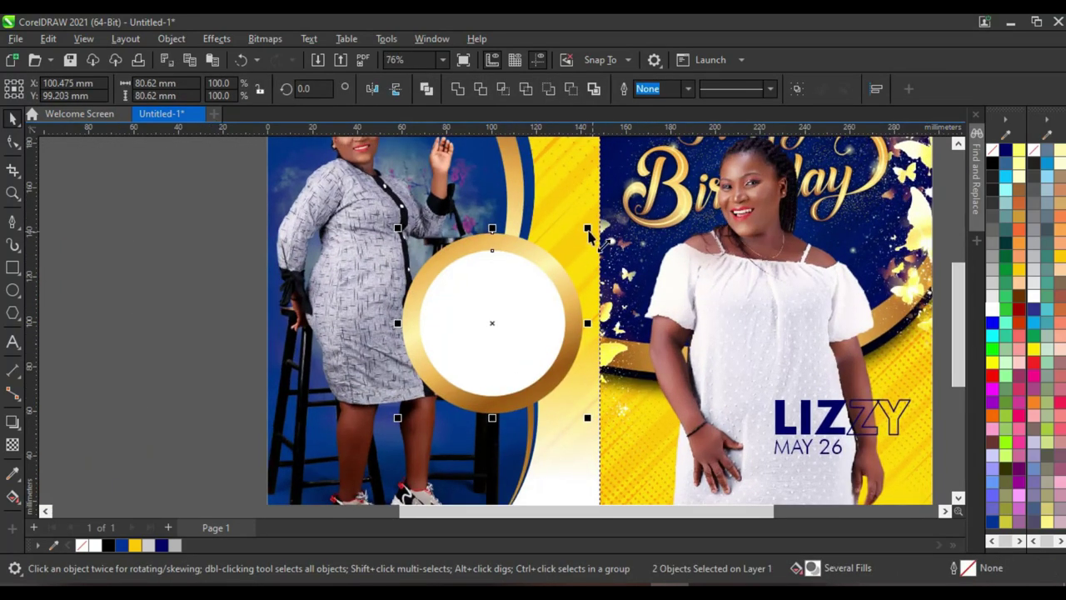
pyautogui.moveTo(588, 236); pyautogui.dragTo(572, 251)
# Duplicate the gold-ringed circle directly below the first, scale the copy down slightly, centre it beneath, and deselect it
pyautogui.moveTo(498, 307); pyautogui.dragTo(516, 393)
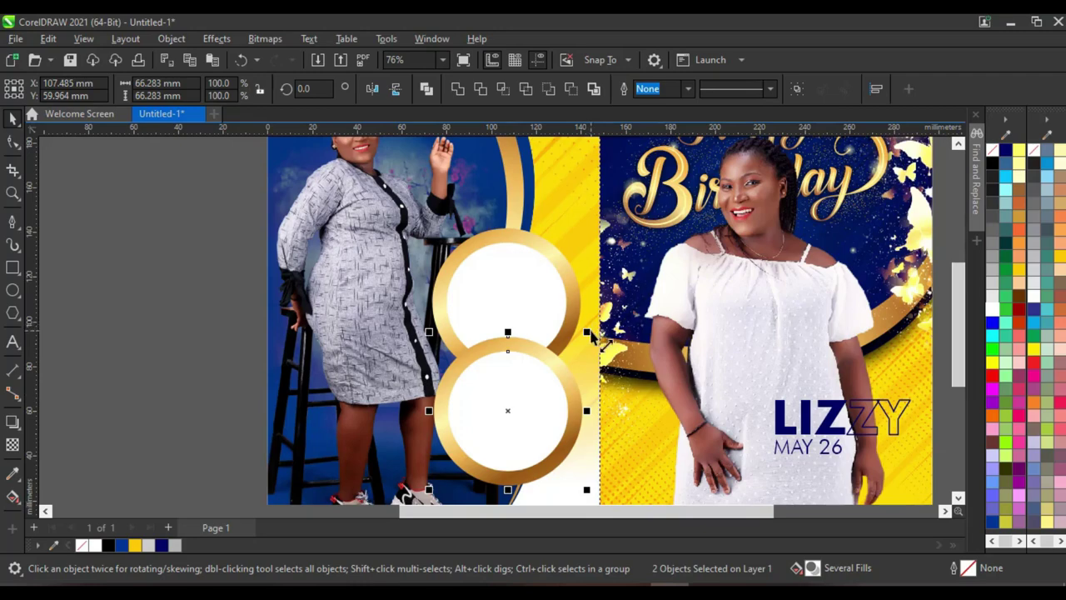
pyautogui.moveTo(587, 334); pyautogui.dragTo(571, 347)
pyautogui.scroll(1, 514, 409)
pyautogui.moveTo(514, 409); pyautogui.dragTo(518, 408)
pyautogui.scroll(-3, 518, 401)
pyautogui.click(238, 352)
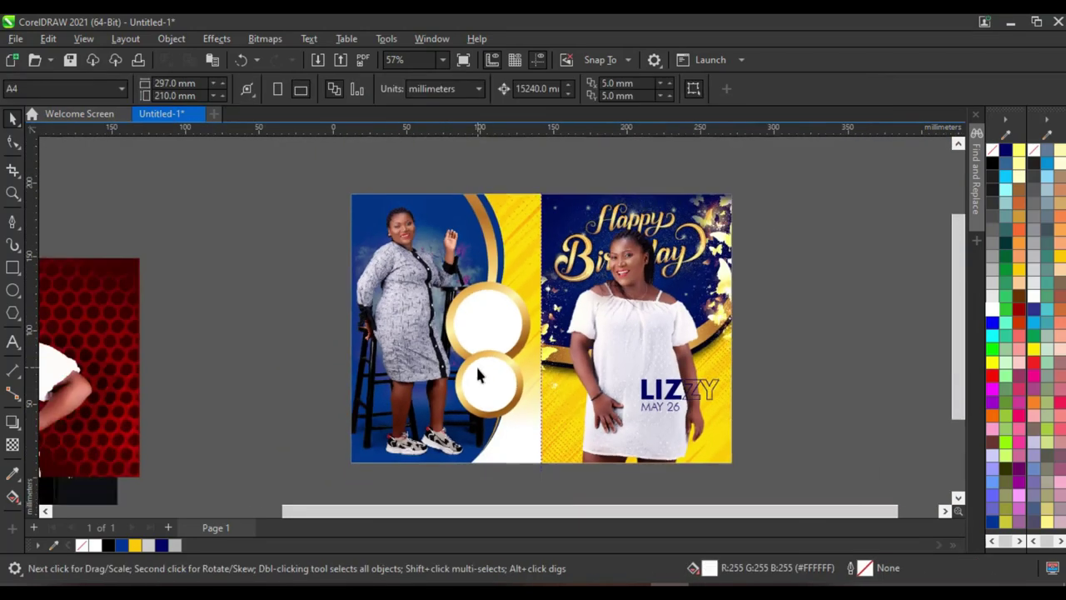
# Move the red-background photo closer to the flyer, centred at about X -178 mm, Y 143 mm
pyautogui.scroll(-4, 477, 375)
pyautogui.scroll(4, 339, 377)
pyautogui.moveTo(338, 377); pyautogui.dragTo(467, 301)
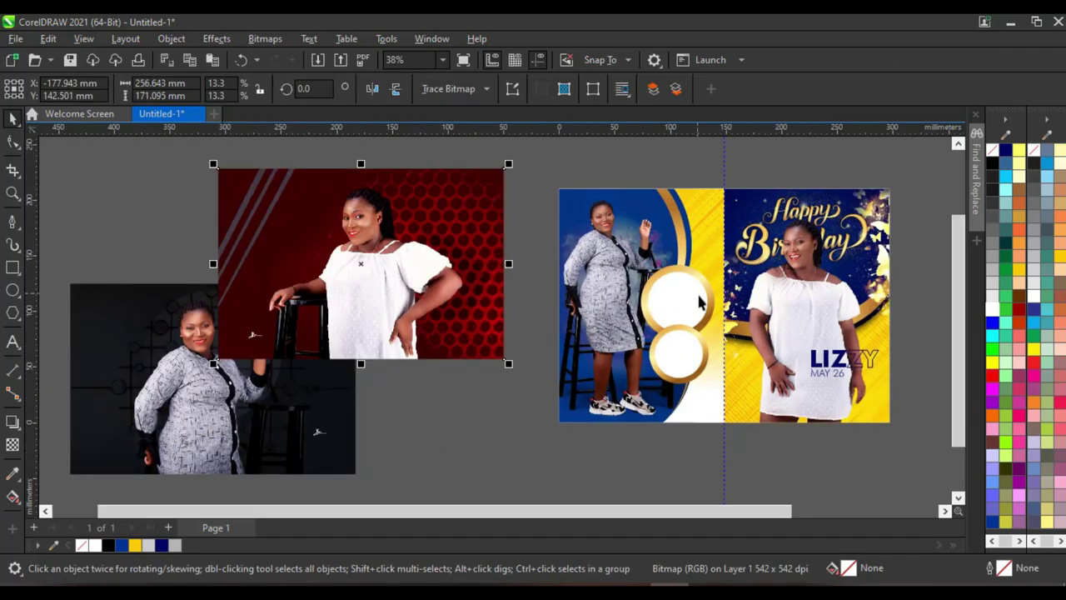
# PowerClip the red-background photo inside the upper gold-ringed circle
pyautogui.scroll(2, 700, 304)
pyautogui.scroll(-1, 197, 280)
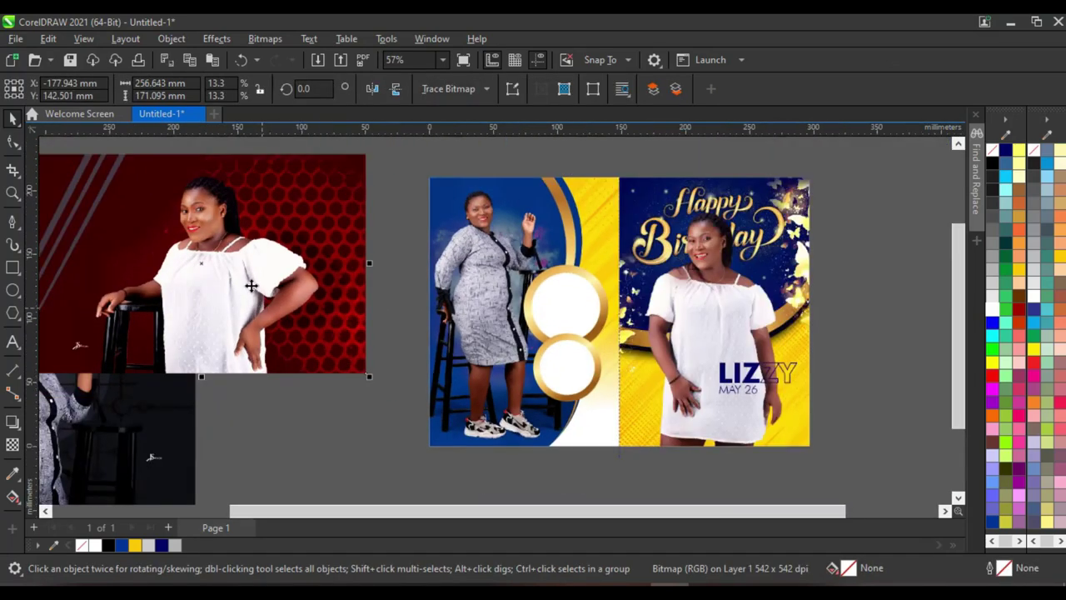
pyautogui.rightClick(255, 275)
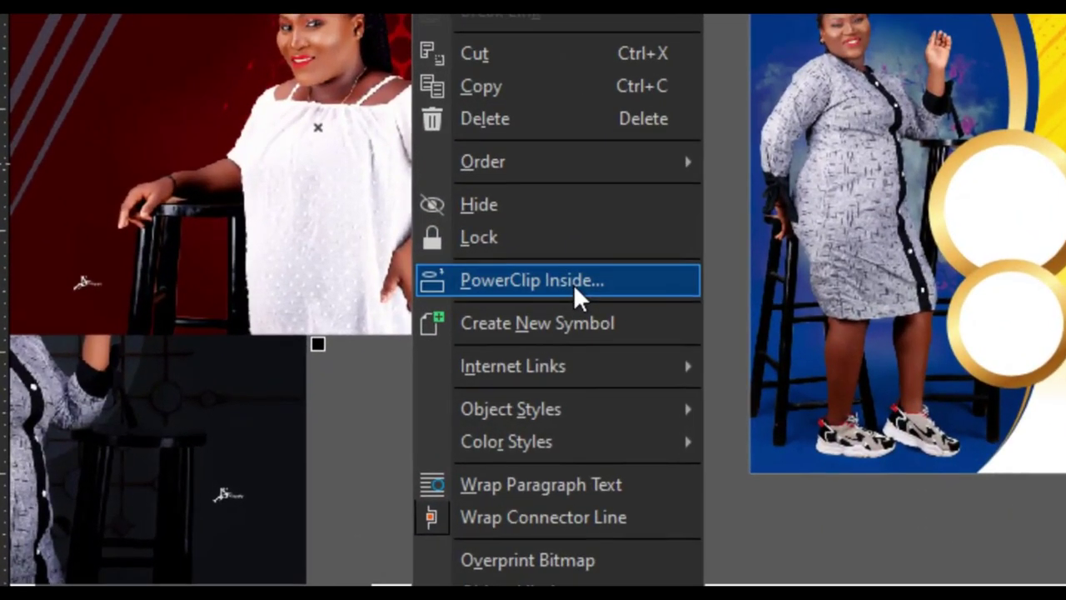
pyautogui.click(574, 284)
pyautogui.click(975, 194)
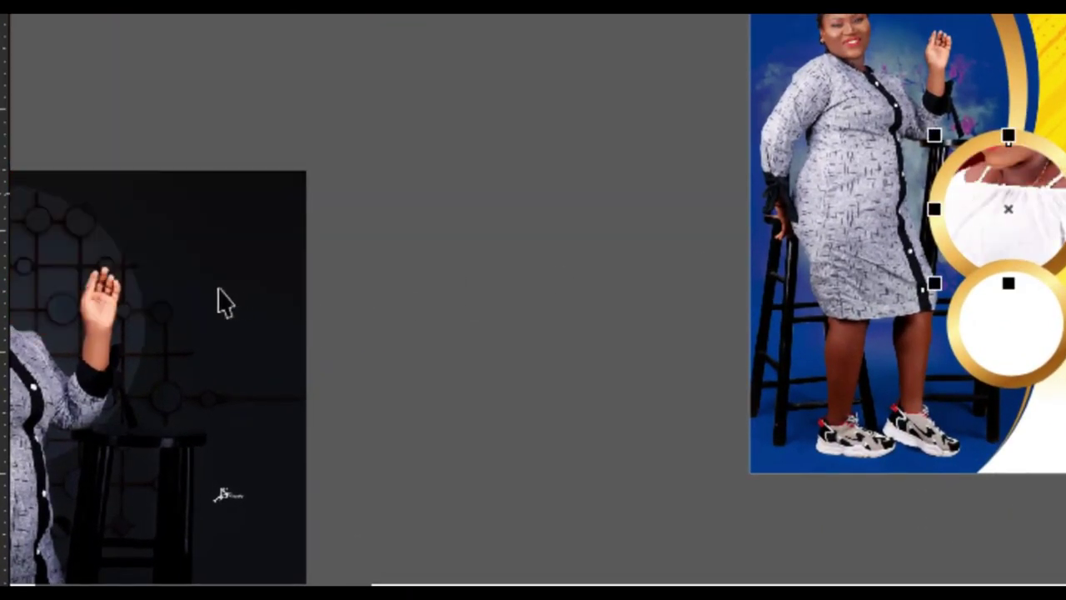
# Move the dark-background photo closer to the flyer and PowerClip it inside the lower gold-ringed circle
pyautogui.moveTo(194, 293); pyautogui.dragTo(536, 155)
pyautogui.rightClick(353, 202)
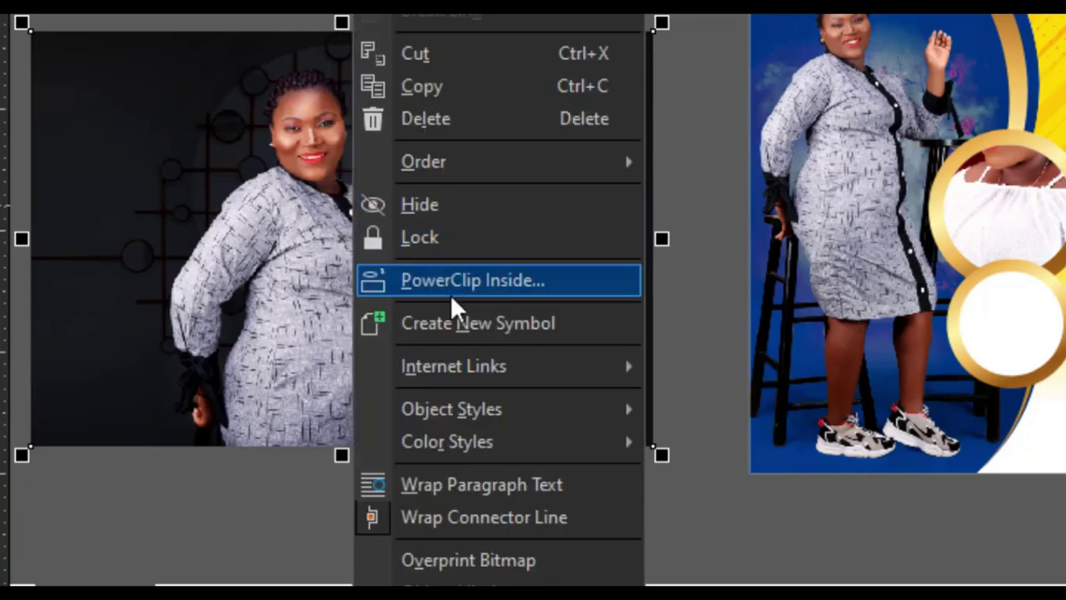
pyautogui.click(520, 285)
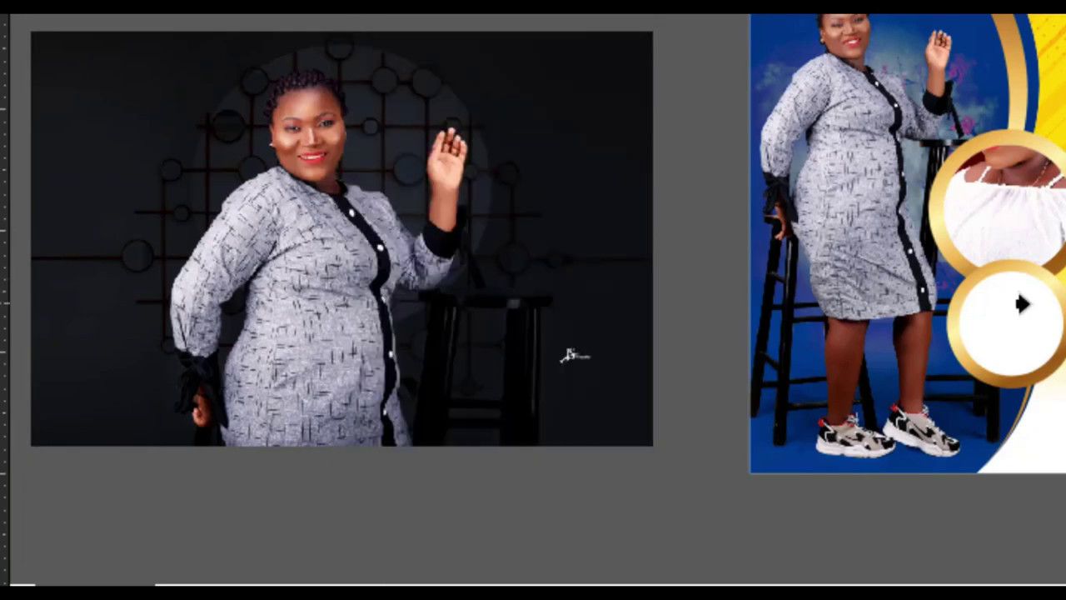
pyautogui.click(1006, 317)
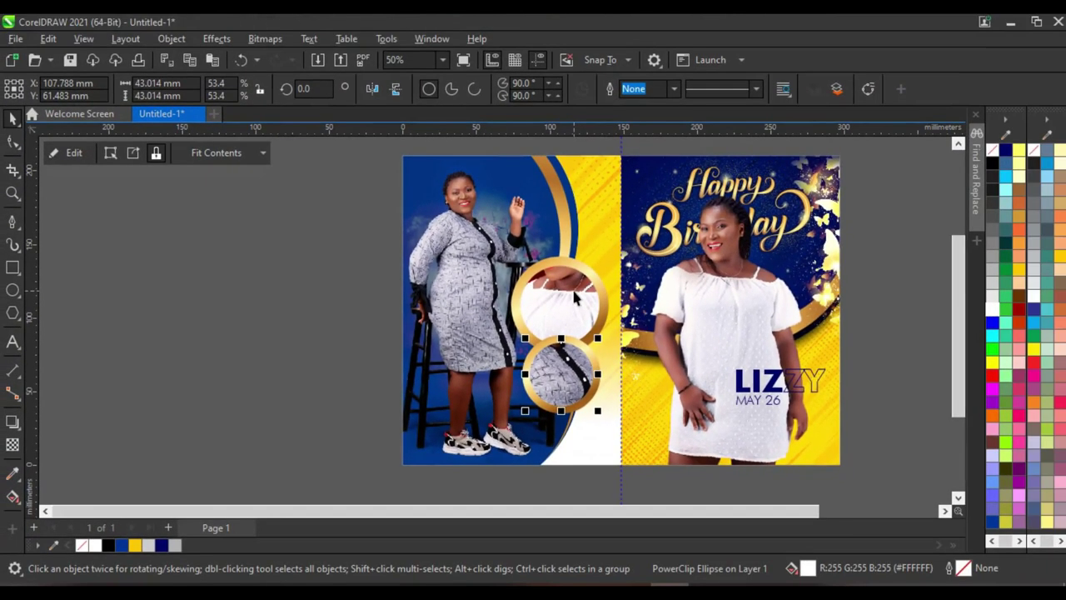
pyautogui.click(574, 295)
pyautogui.keyDown('ctrl'); pyautogui.click(583, 283); pyautogui.keyUp('ctrl')
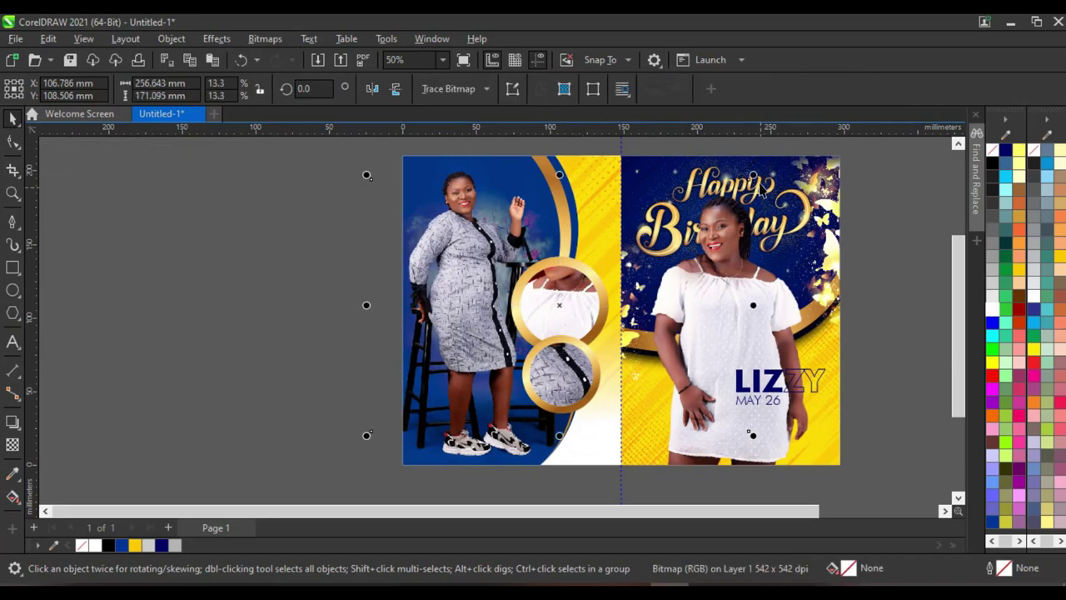
pyautogui.moveTo(753, 178); pyautogui.dragTo(728, 215)
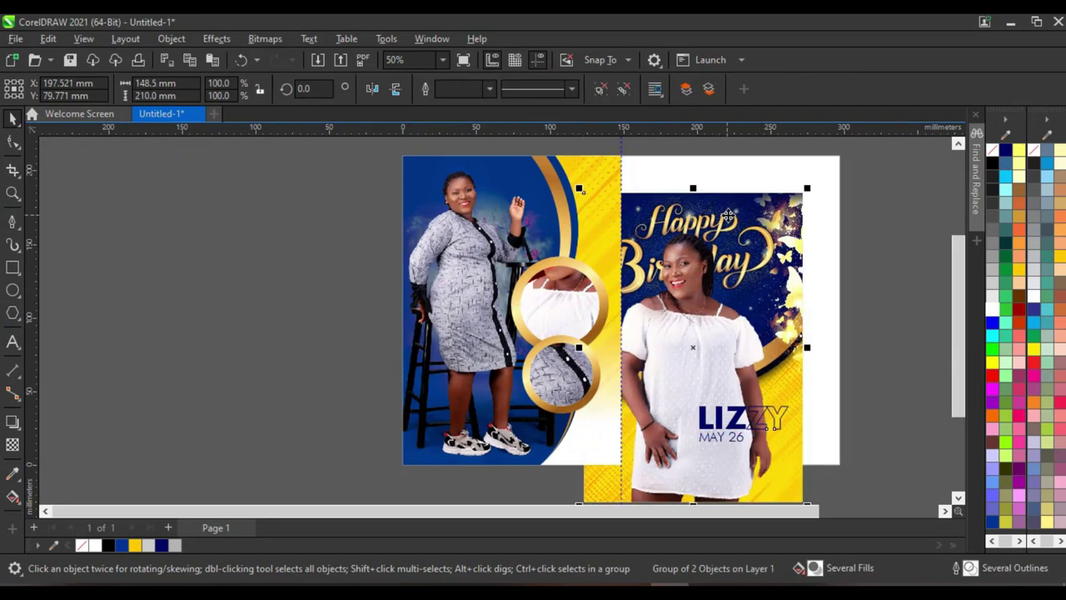
pyautogui.hotkey('ctrl', 'z')
# Scale the clipped red-background photo to about 113 mm wide and reposition it so the face and shoulders fill the upper circle
pyautogui.click(563, 286)
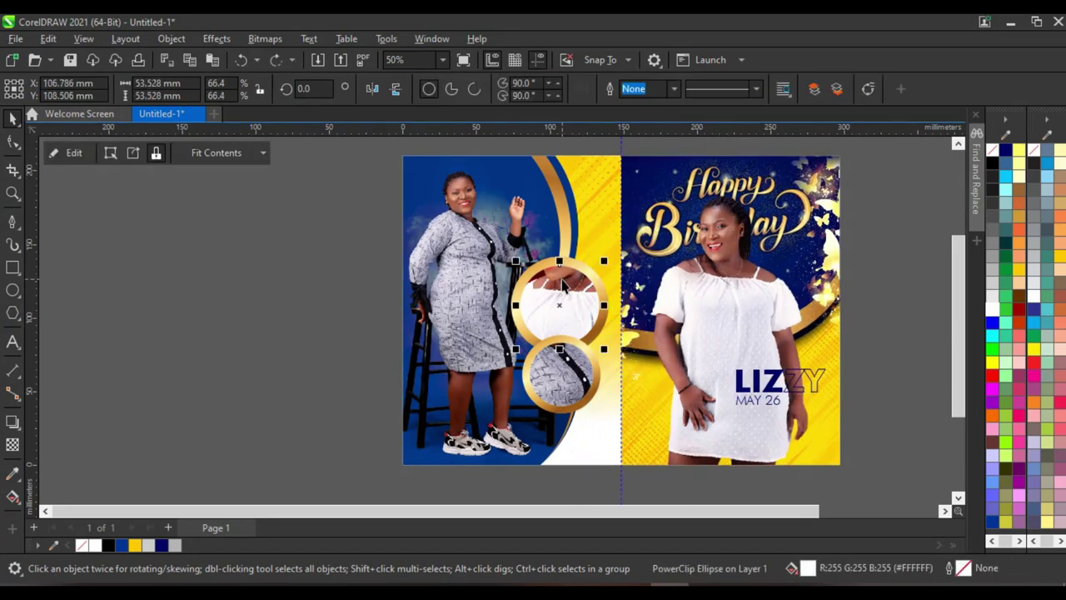
pyautogui.keyDown('ctrl'); pyautogui.click(567, 293); pyautogui.keyUp('ctrl')
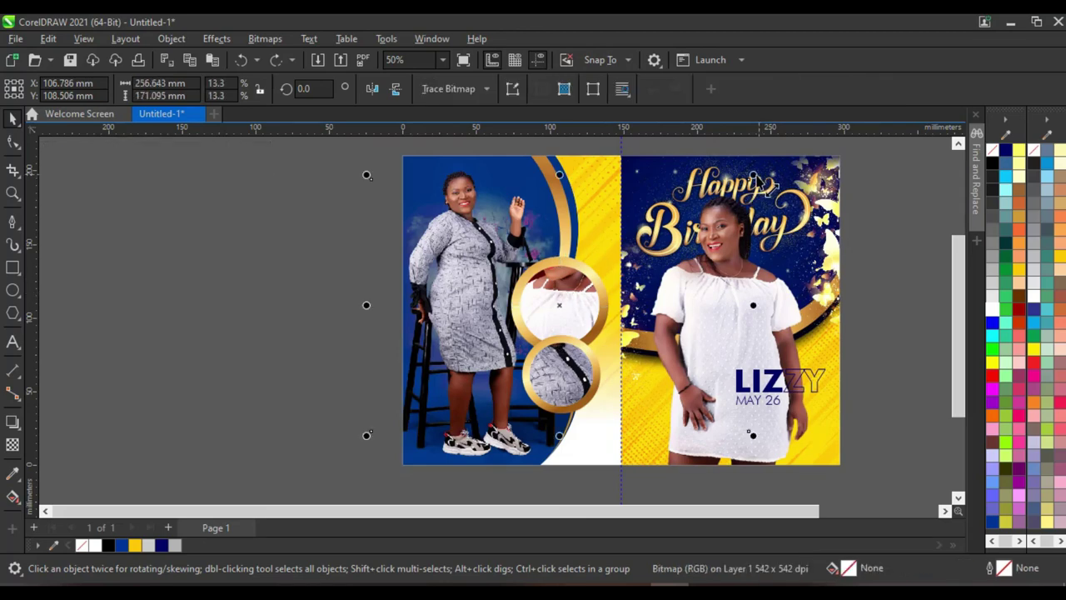
pyautogui.moveTo(756, 179); pyautogui.dragTo(690, 253)
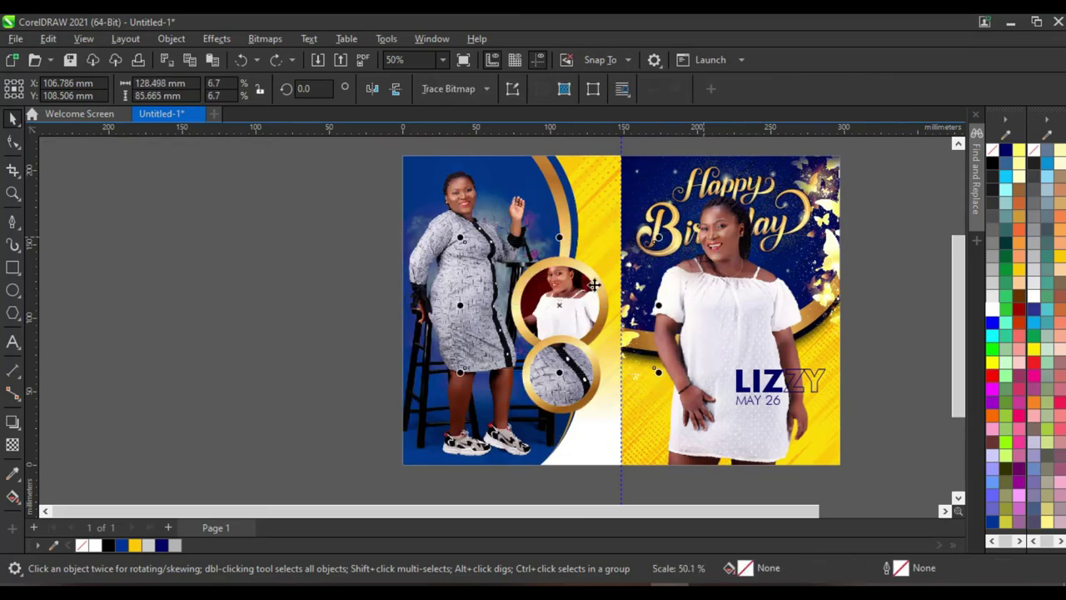
pyautogui.scroll(2, 594, 285)
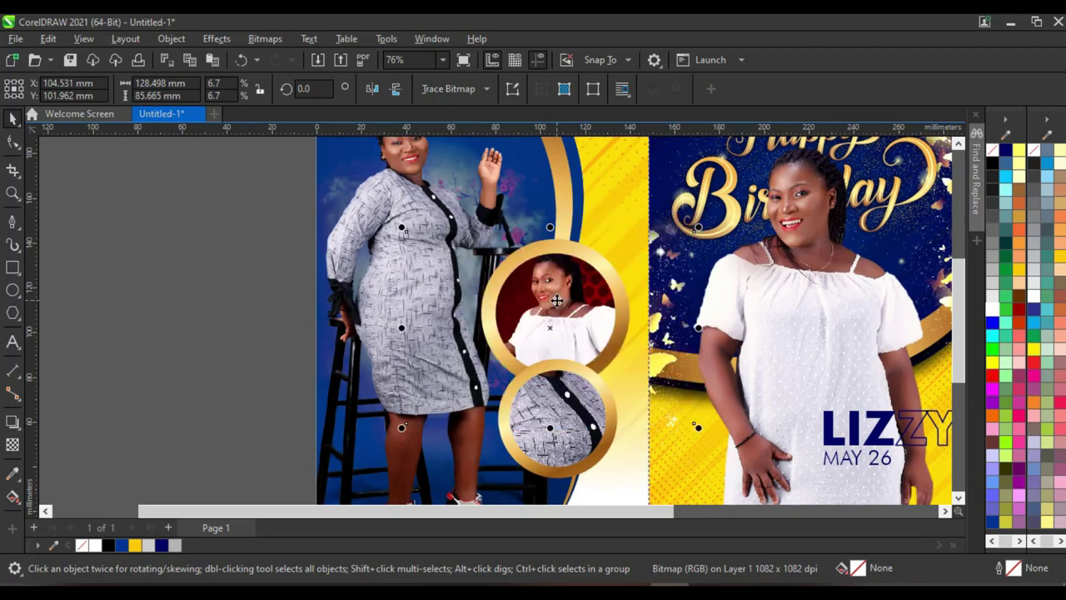
pyautogui.click(552, 307)
pyautogui.moveTo(700, 439); pyautogui.dragTo(569, 308)
pyautogui.scroll(1, 558, 317)
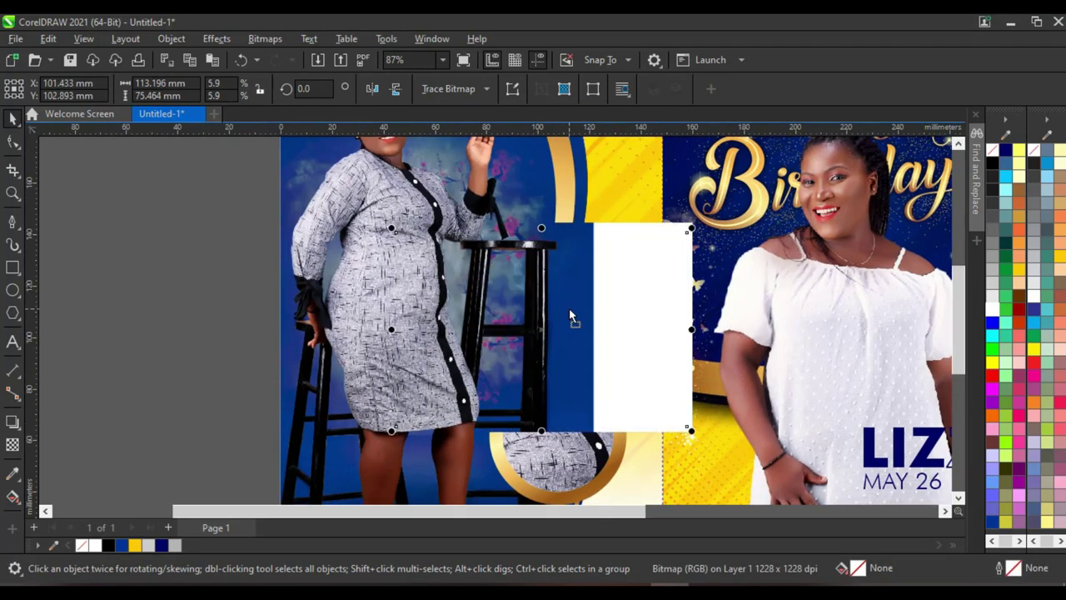
pyautogui.scroll(-3, 524, 268)
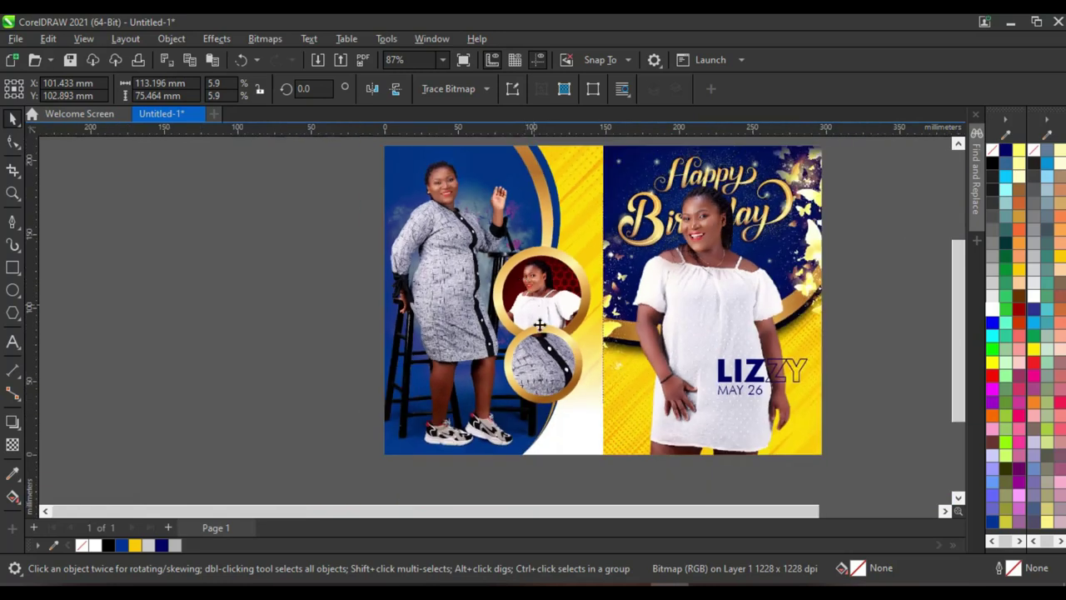
# Scale the clipped dark-background photo to about 111 mm wide, shift it to frame the face and upper body in the lower circle, and deselect it
pyautogui.click(541, 374)
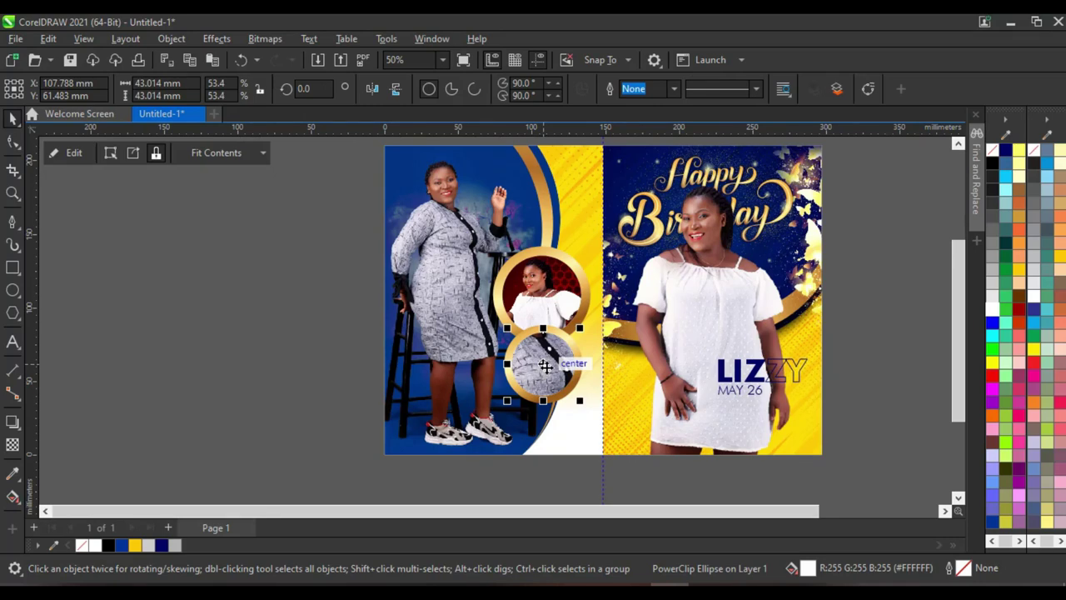
pyautogui.scroll(1, 545, 364)
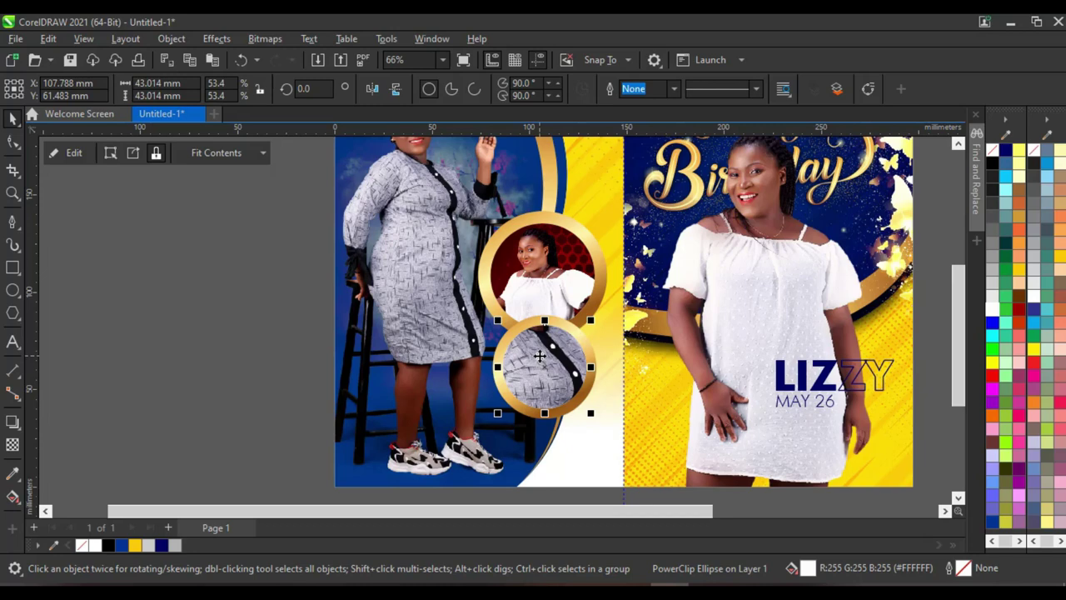
pyautogui.click(540, 355)
pyautogui.moveTo(804, 204)
pyautogui.mouseDown()
pyautogui.moveTo(721, 309)
pyautogui.moveTo(648, 323)
pyautogui.mouseUp()
pyautogui.scroll(1, 537, 350)
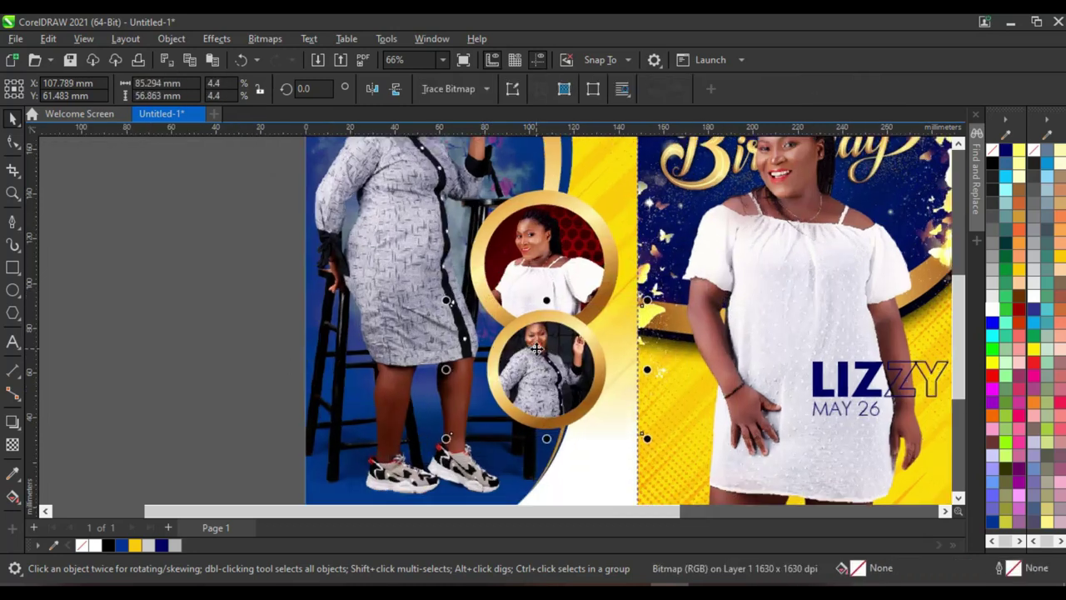
pyautogui.moveTo(537, 350); pyautogui.dragTo(531, 378)
pyautogui.moveTo(658, 330); pyautogui.dragTo(710, 295)
pyautogui.scroll(2, 545, 357)
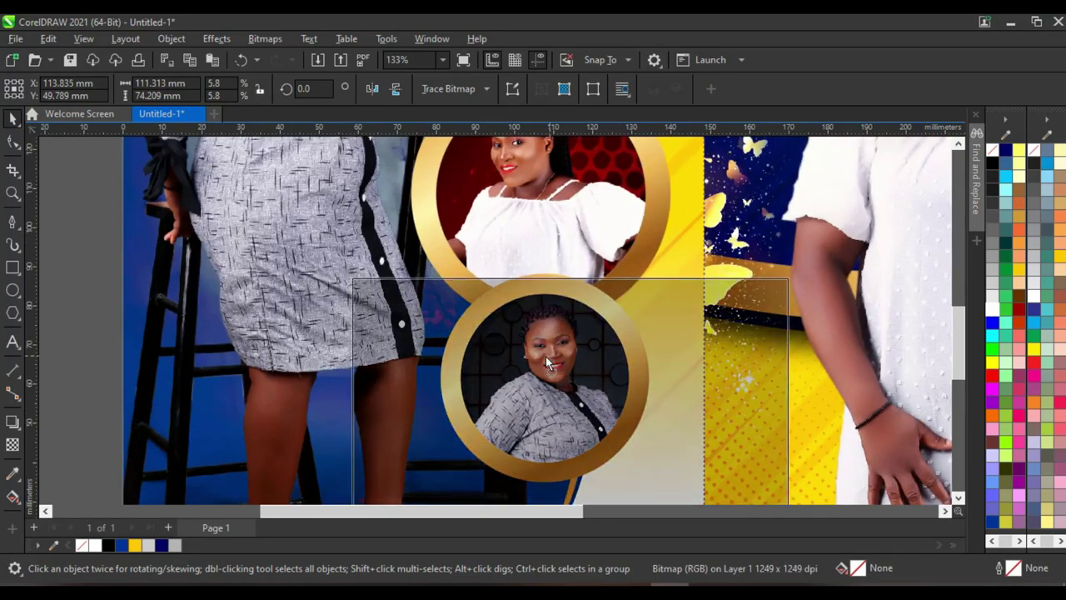
pyautogui.scroll(-4, 540, 354)
pyautogui.click(238, 322)
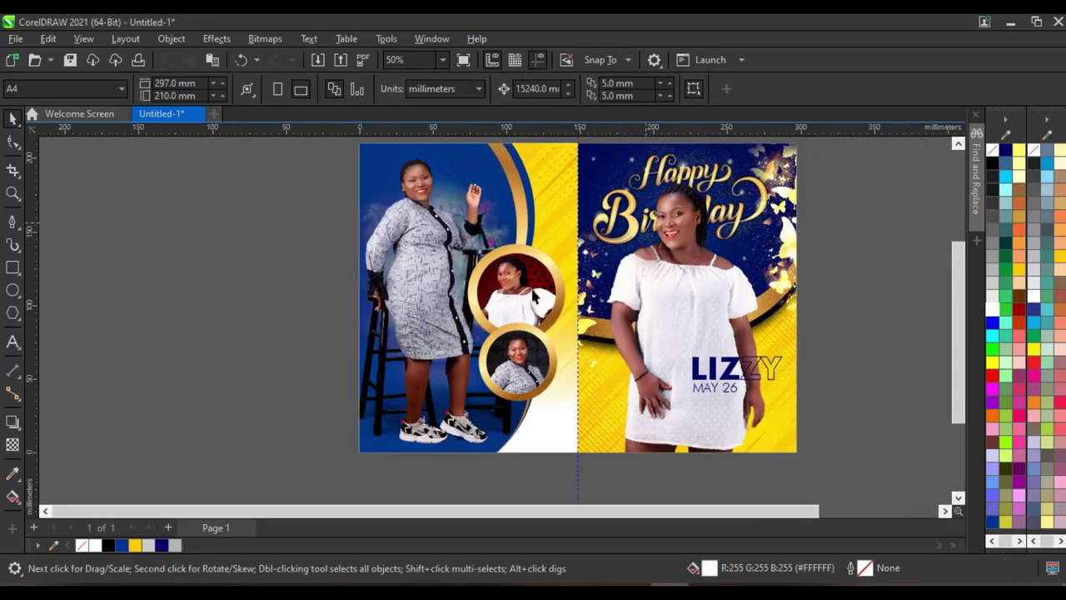
# Fit the page in view and examine the whole two-panel layout in a full-screen preview
pyautogui.scroll(-1, 534, 296)
pyautogui.scroll(2, 732, 214)
pyautogui.scroll(-2, 658, 250)
pyautogui.scroll(1, 659, 247)
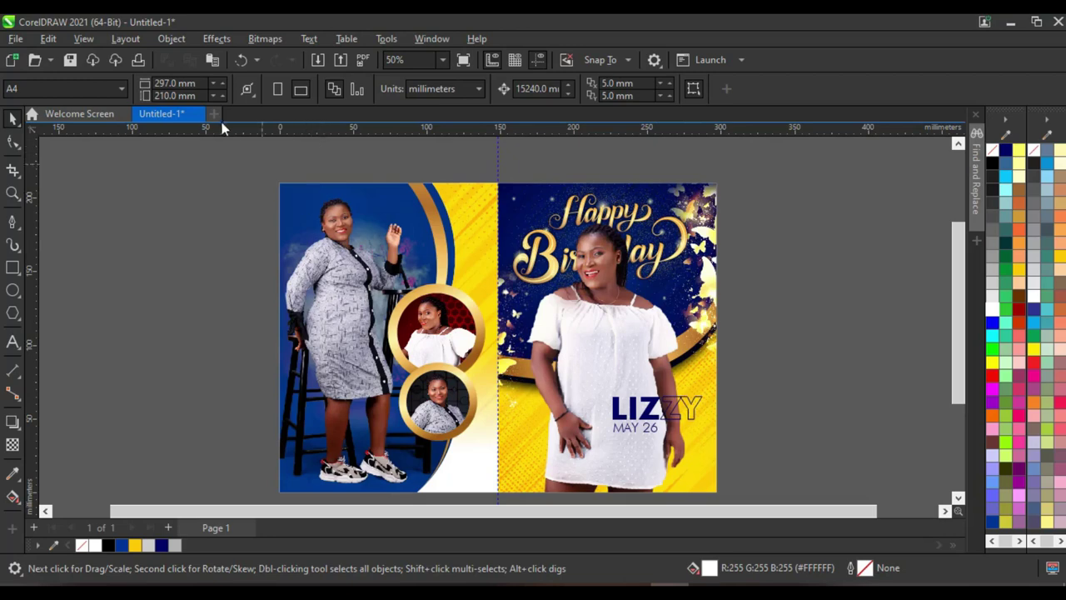
pyautogui.press('z')
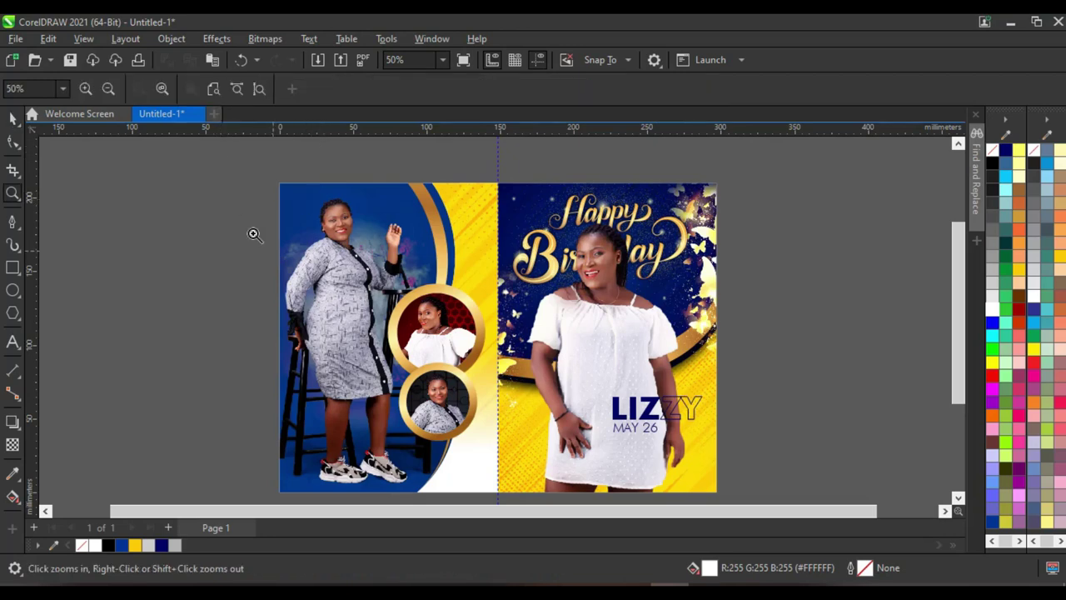
pyautogui.click(162, 88)
pyautogui.click(12, 119)
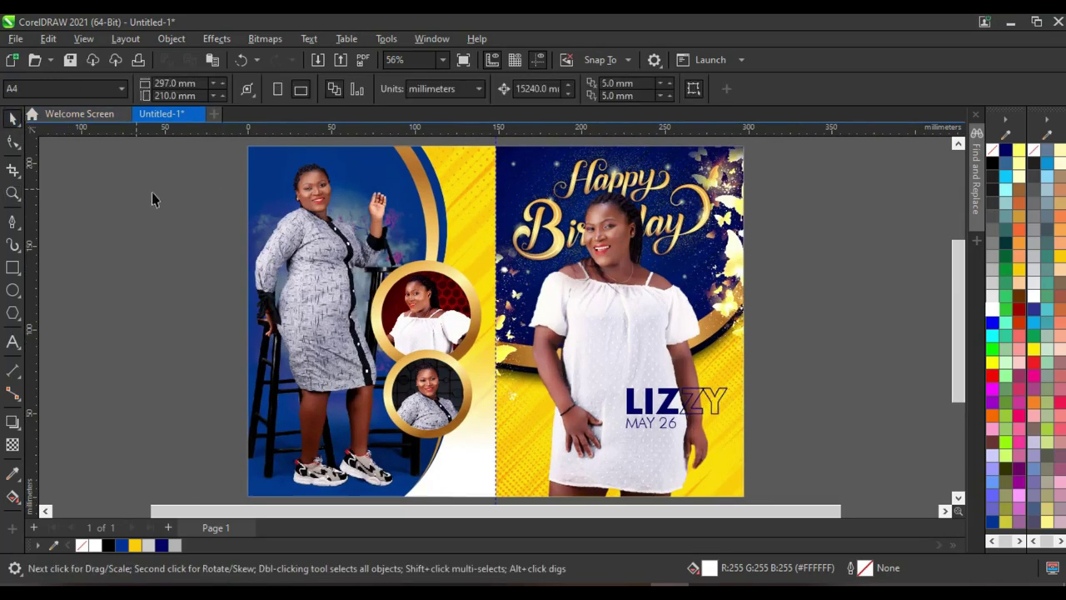
pyautogui.rightClick(152, 192)
pyautogui.click(173, 202)
pyautogui.press('F9')
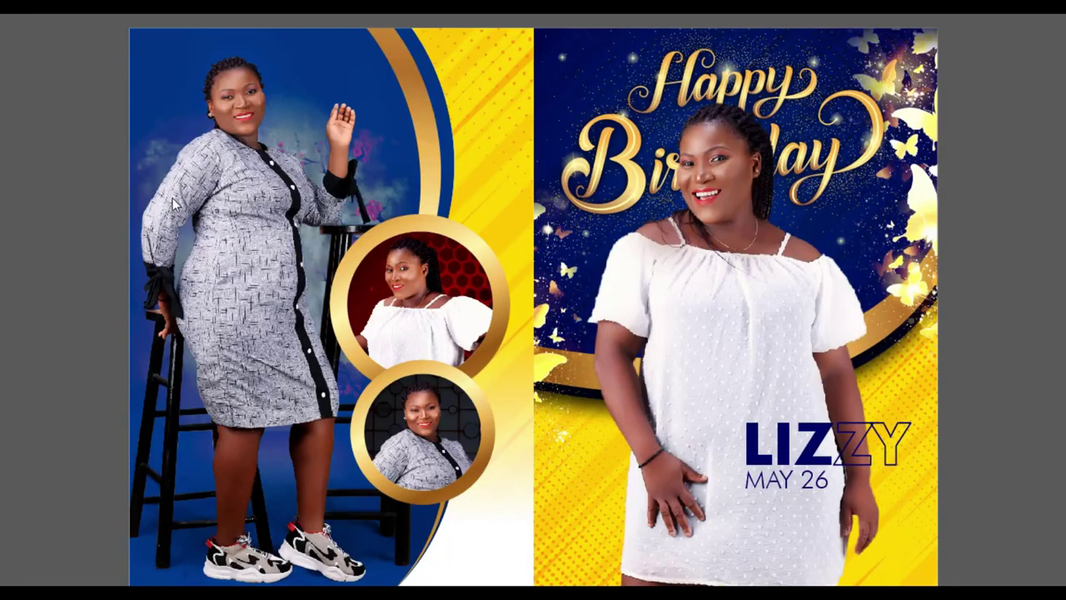